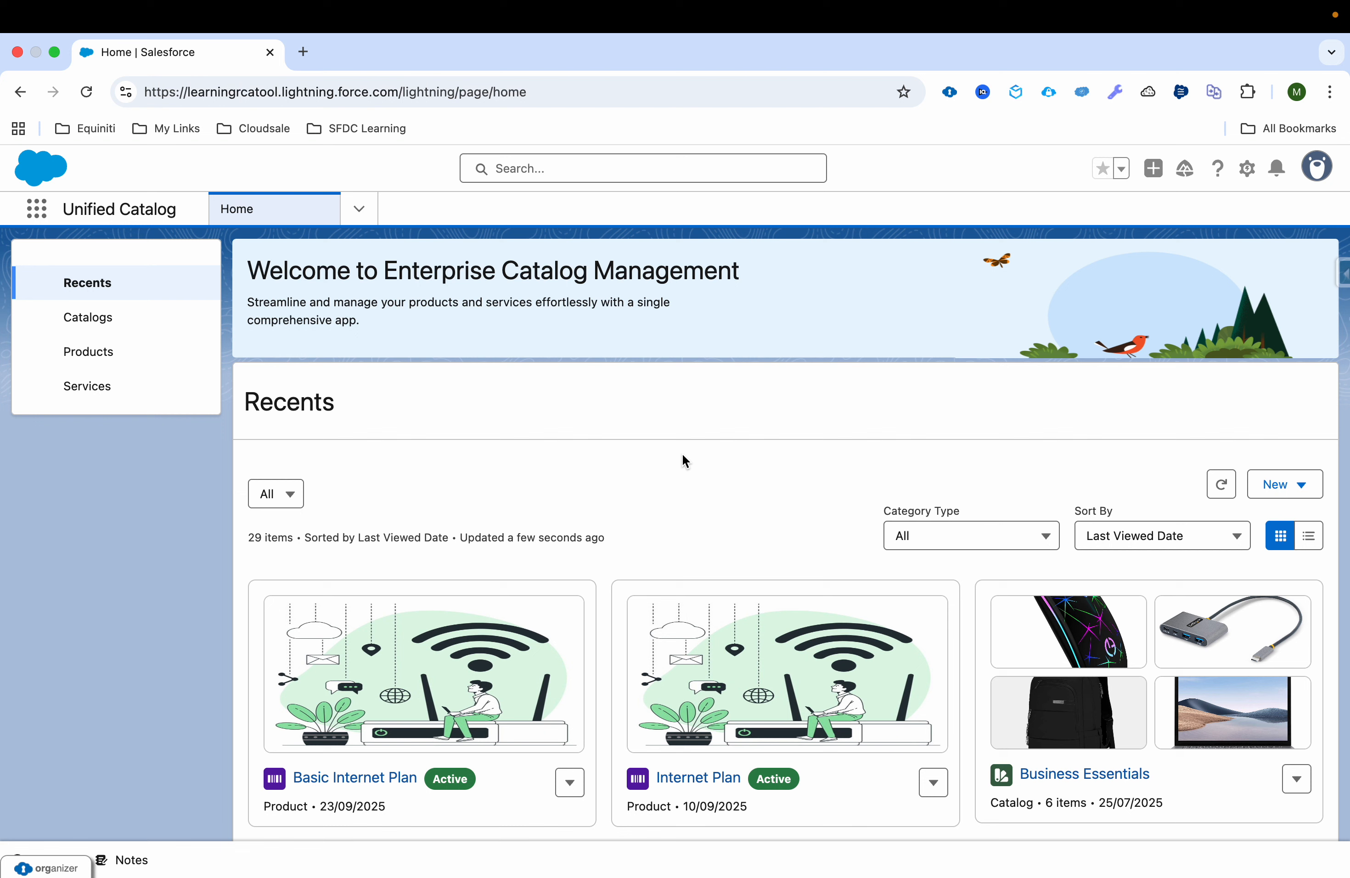
Step: Browse the catalog app's object list and open the Attribute Definitions list
{"action": "left_click", "coordinate": [361, 208]}
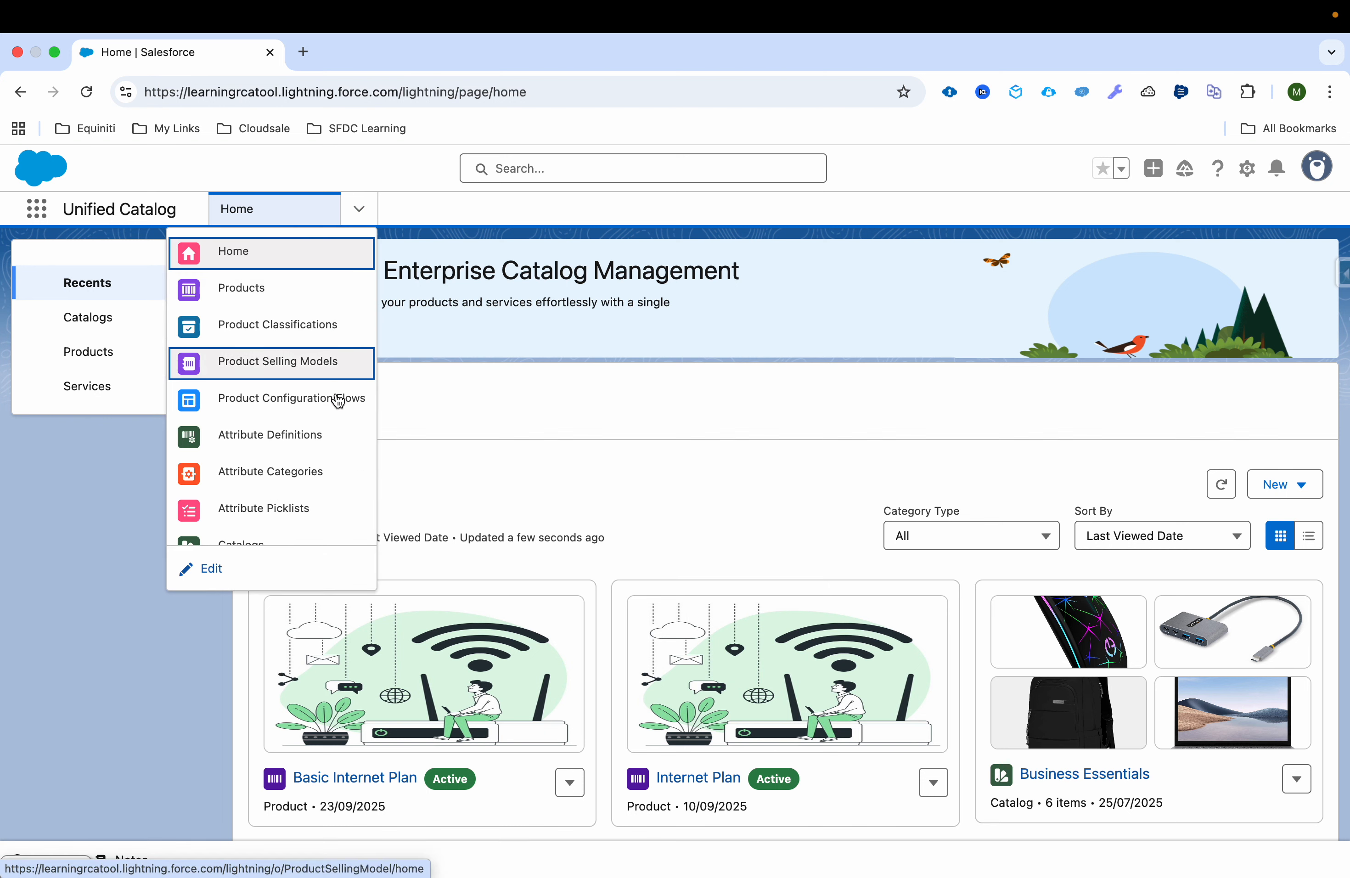
{"action": "scroll", "coordinate": [333, 473], "scroll_direction": "down", "scroll_amount": 2}
{"action": "scroll", "coordinate": [333, 473], "scroll_direction": "down", "scroll_amount": 2}
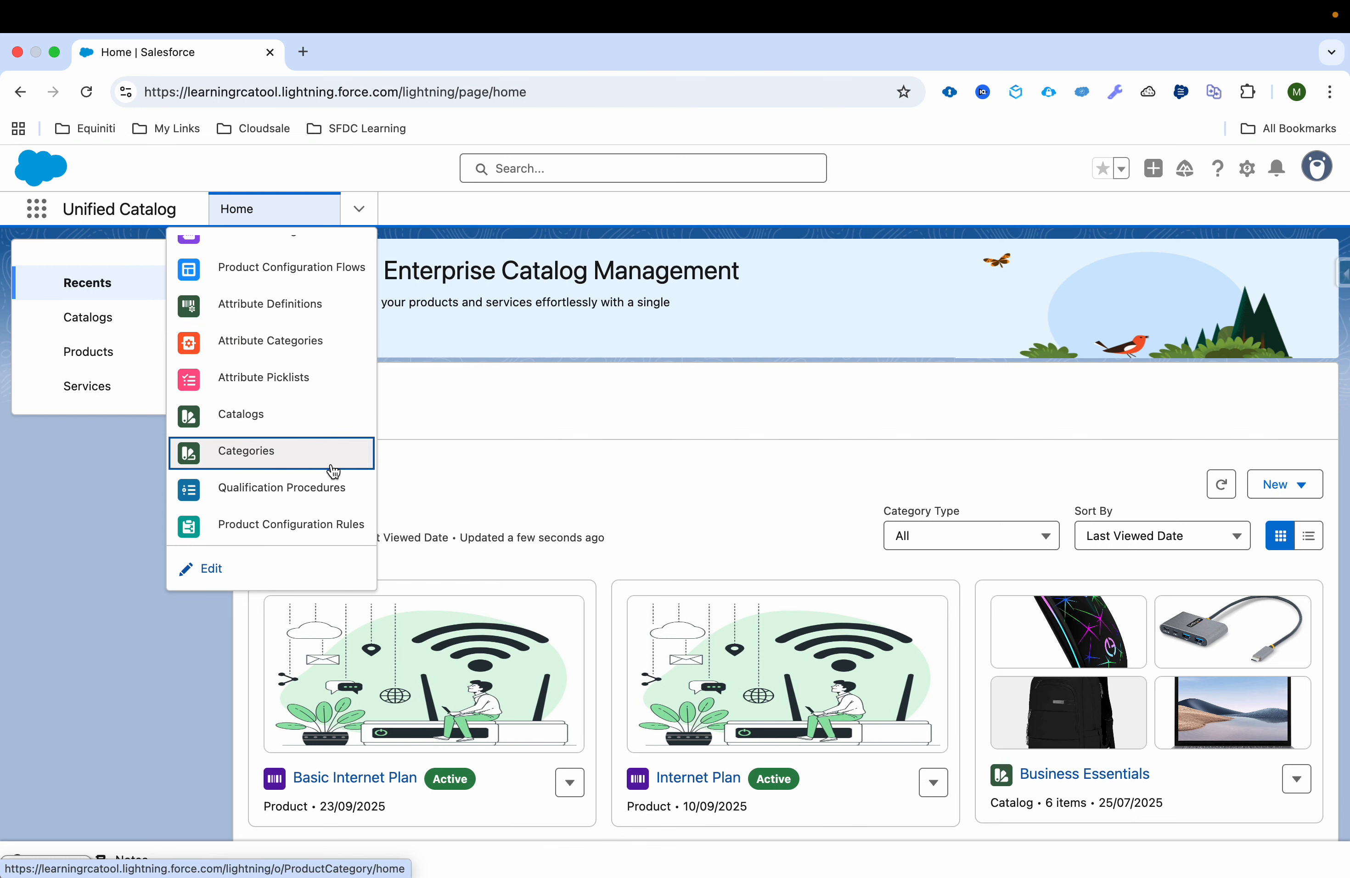
{"action": "scroll", "coordinate": [333, 472], "scroll_direction": "up", "scroll_amount": 3}
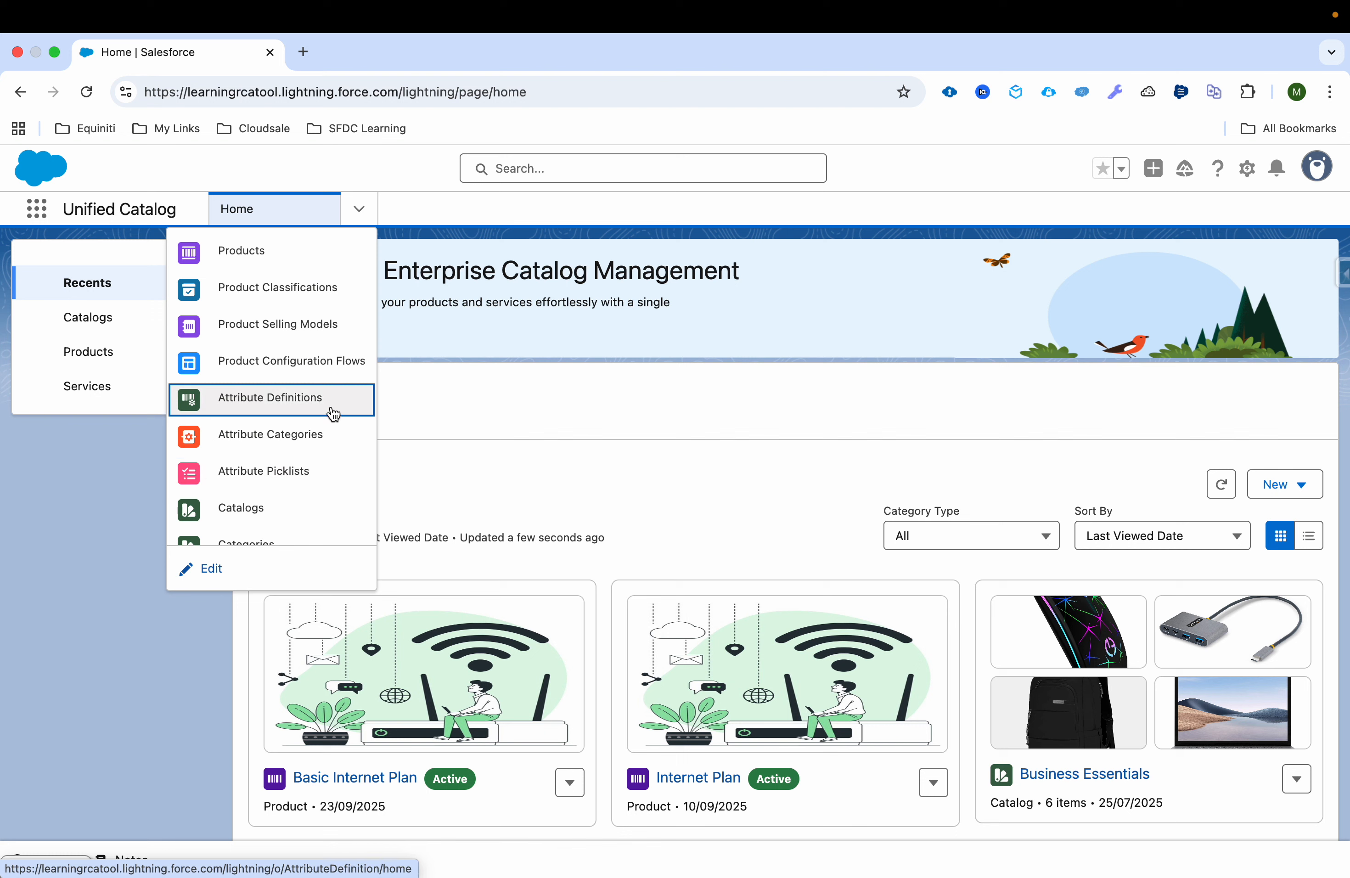
{"action": "scroll", "coordinate": [334, 415], "scroll_direction": "up", "scroll_amount": 1}
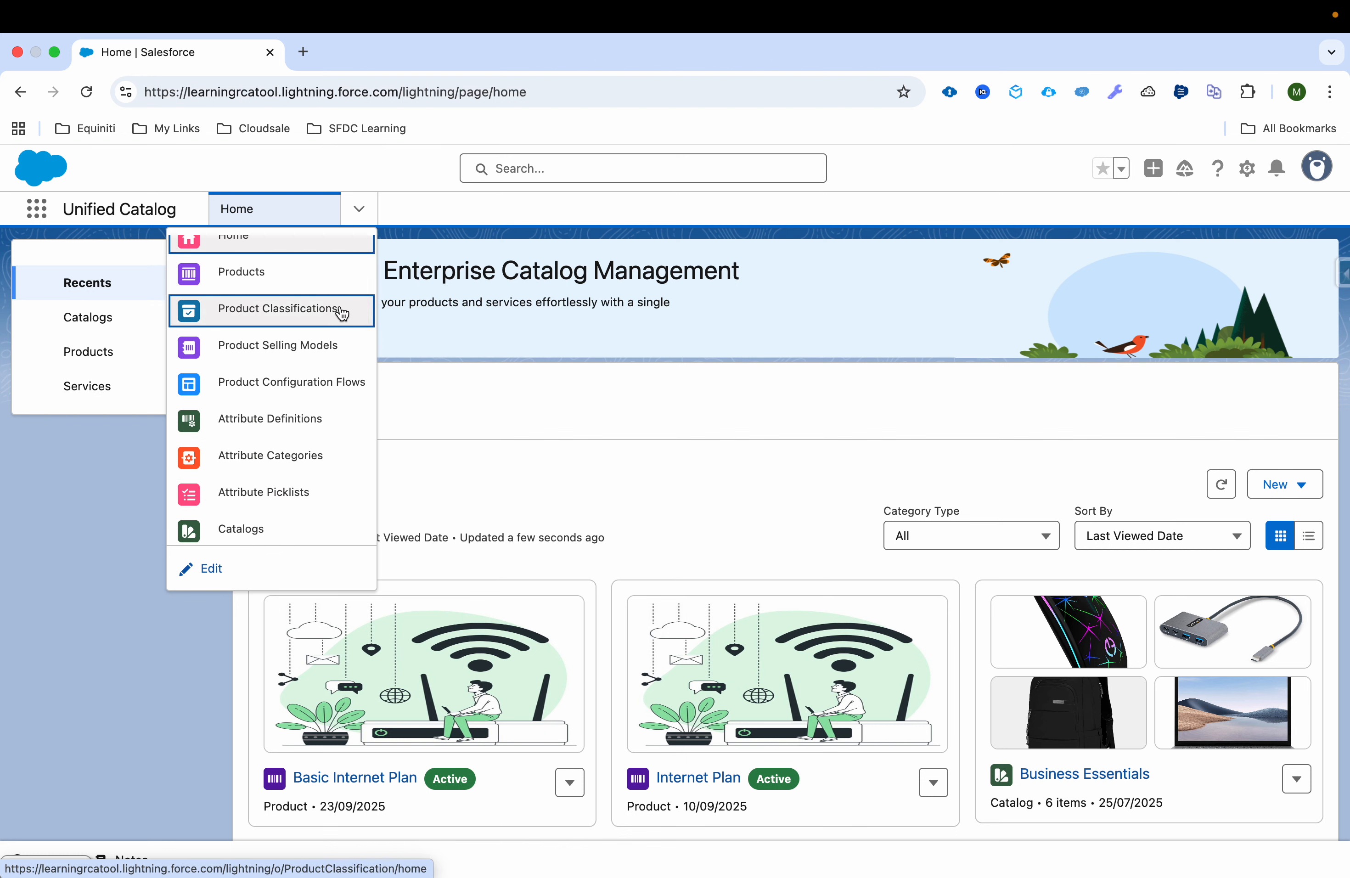
{"action": "left_click", "coordinate": [310, 425]}
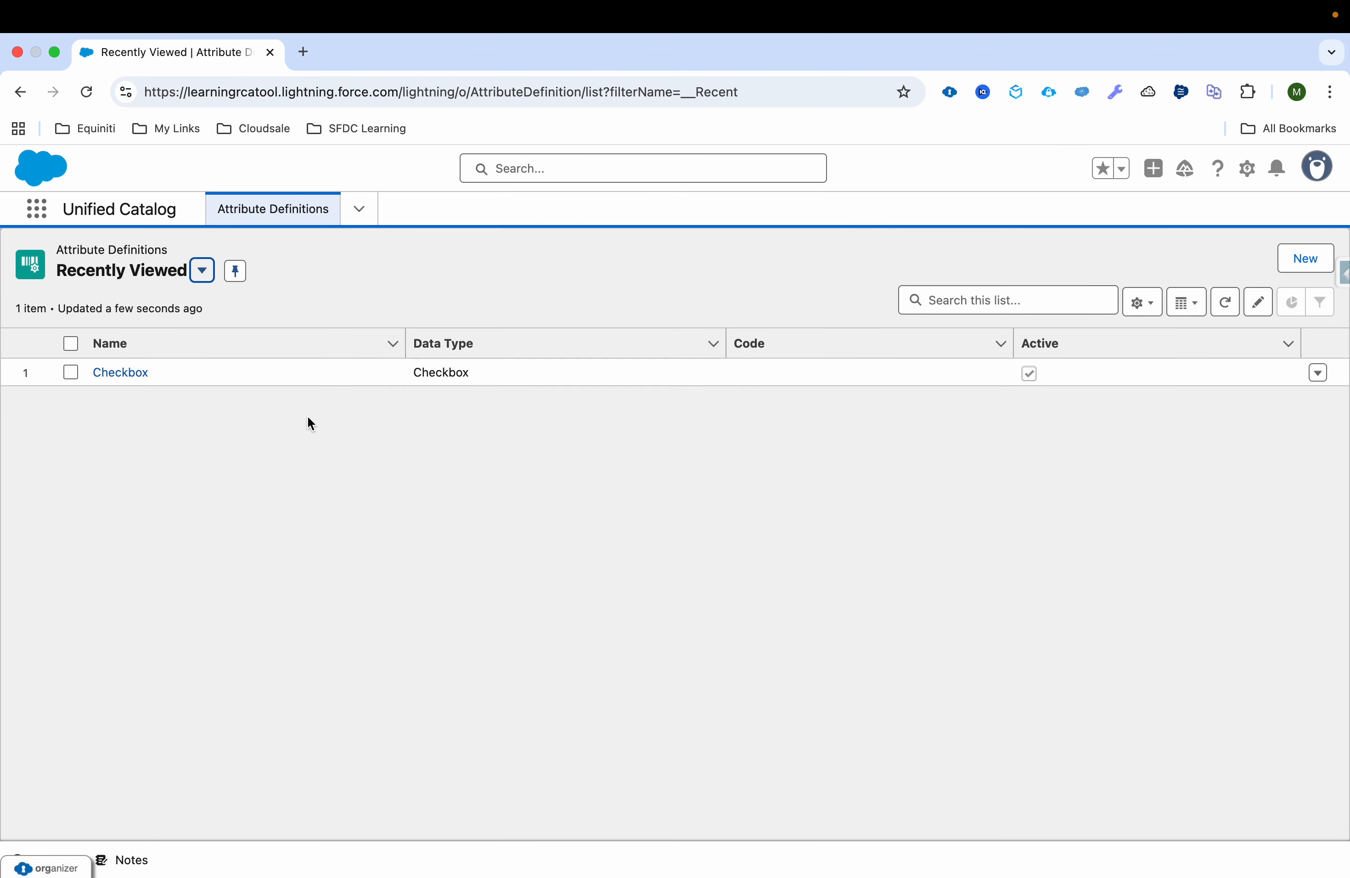
{"action": "left_click", "coordinate": [1307, 267]}
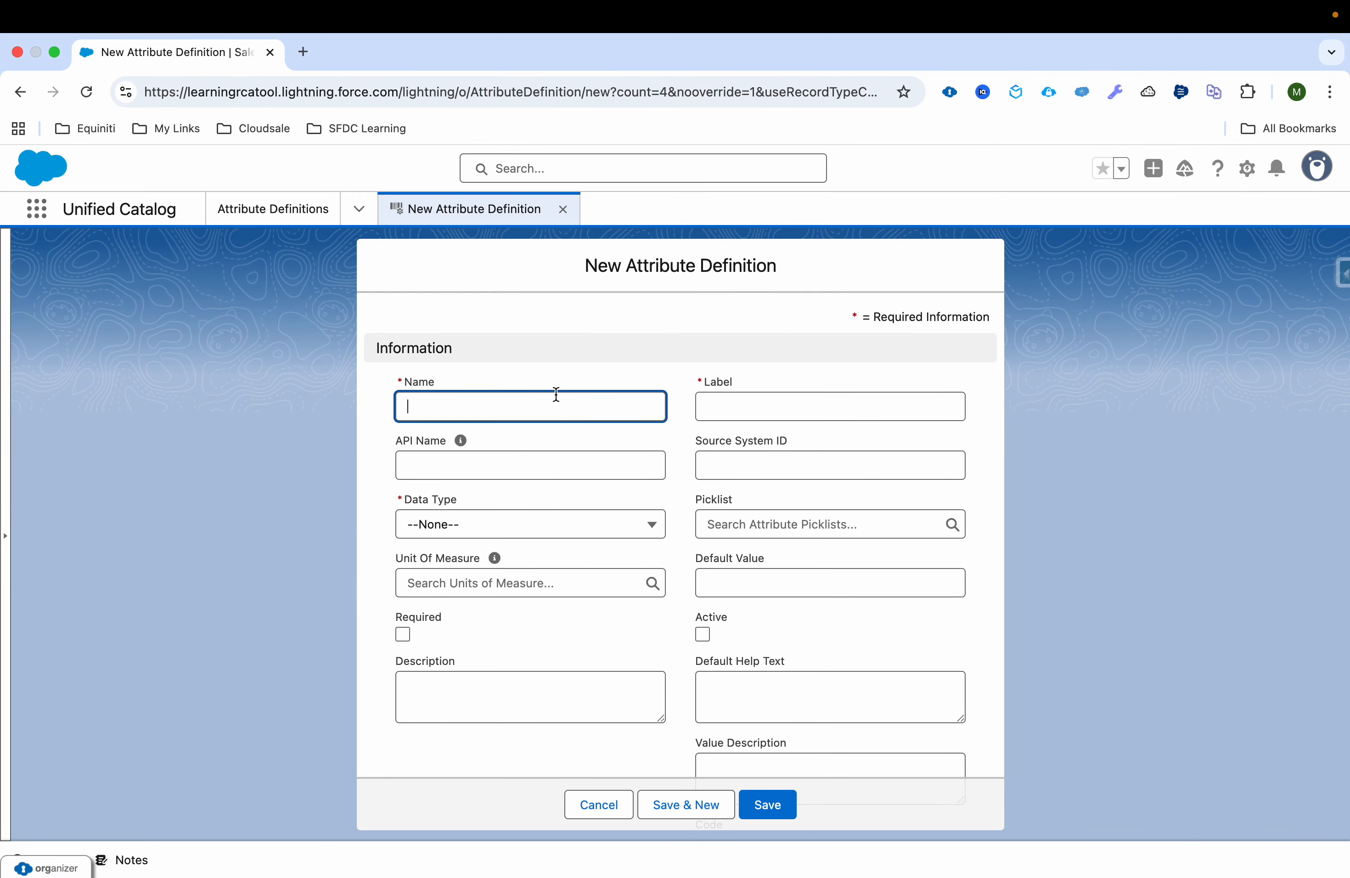
{"action": "type", "text": "Speed"}
{"action": "key", "text": "Tab"}
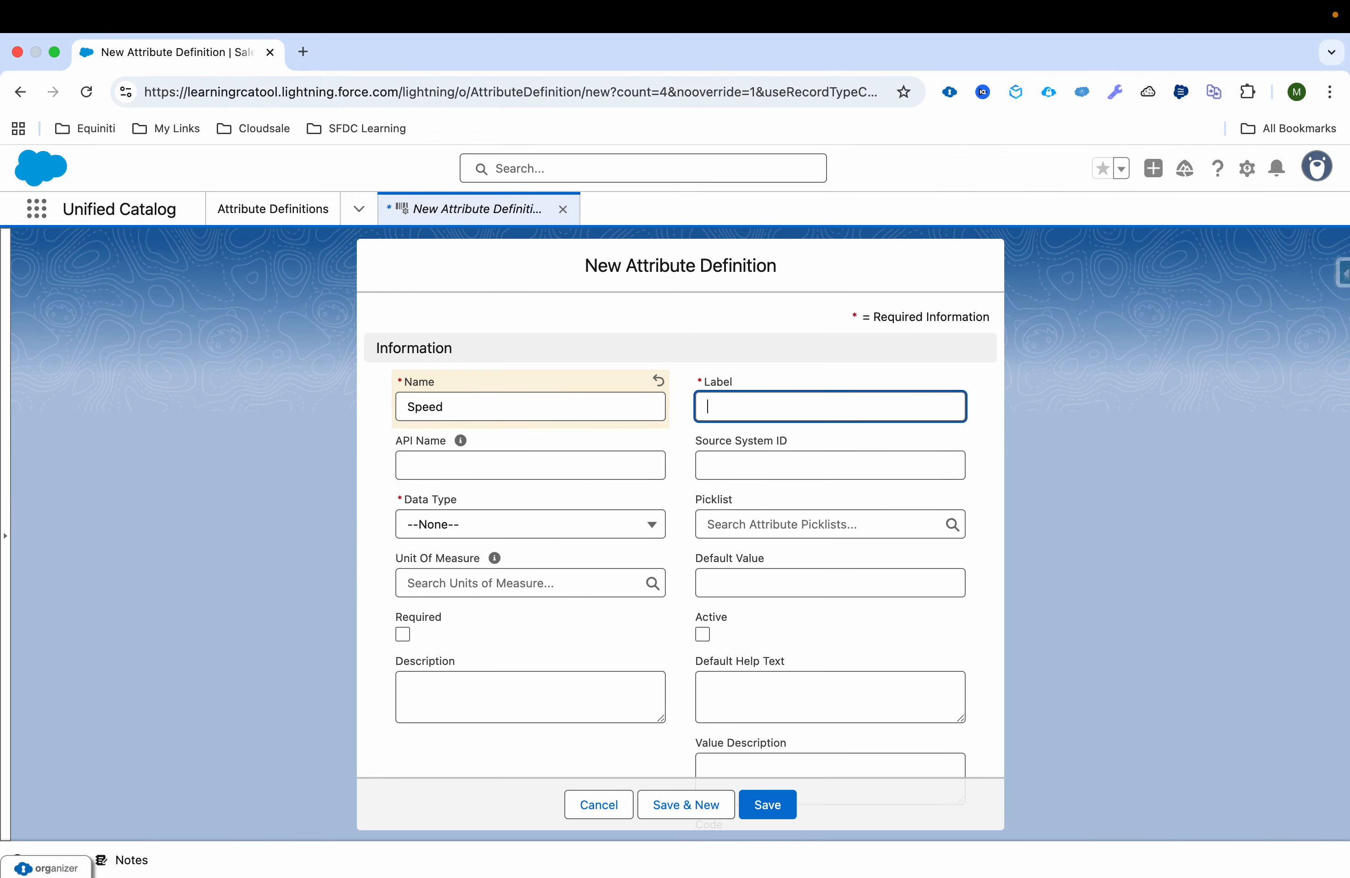
{"action": "type", "text": "Speed"}
{"action": "key", "text": "Tab"}
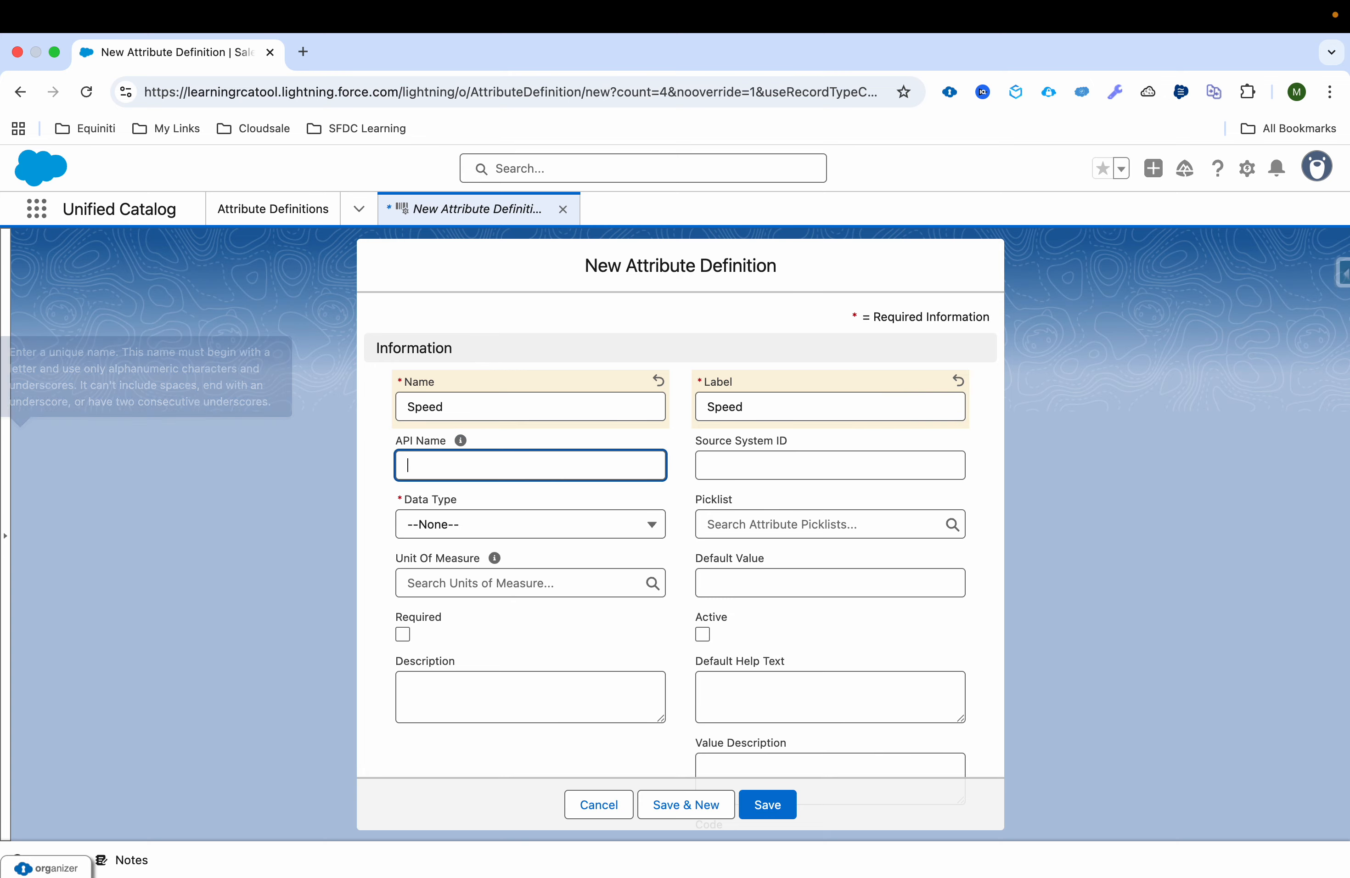
{"action": "type", "text": "Spe"}
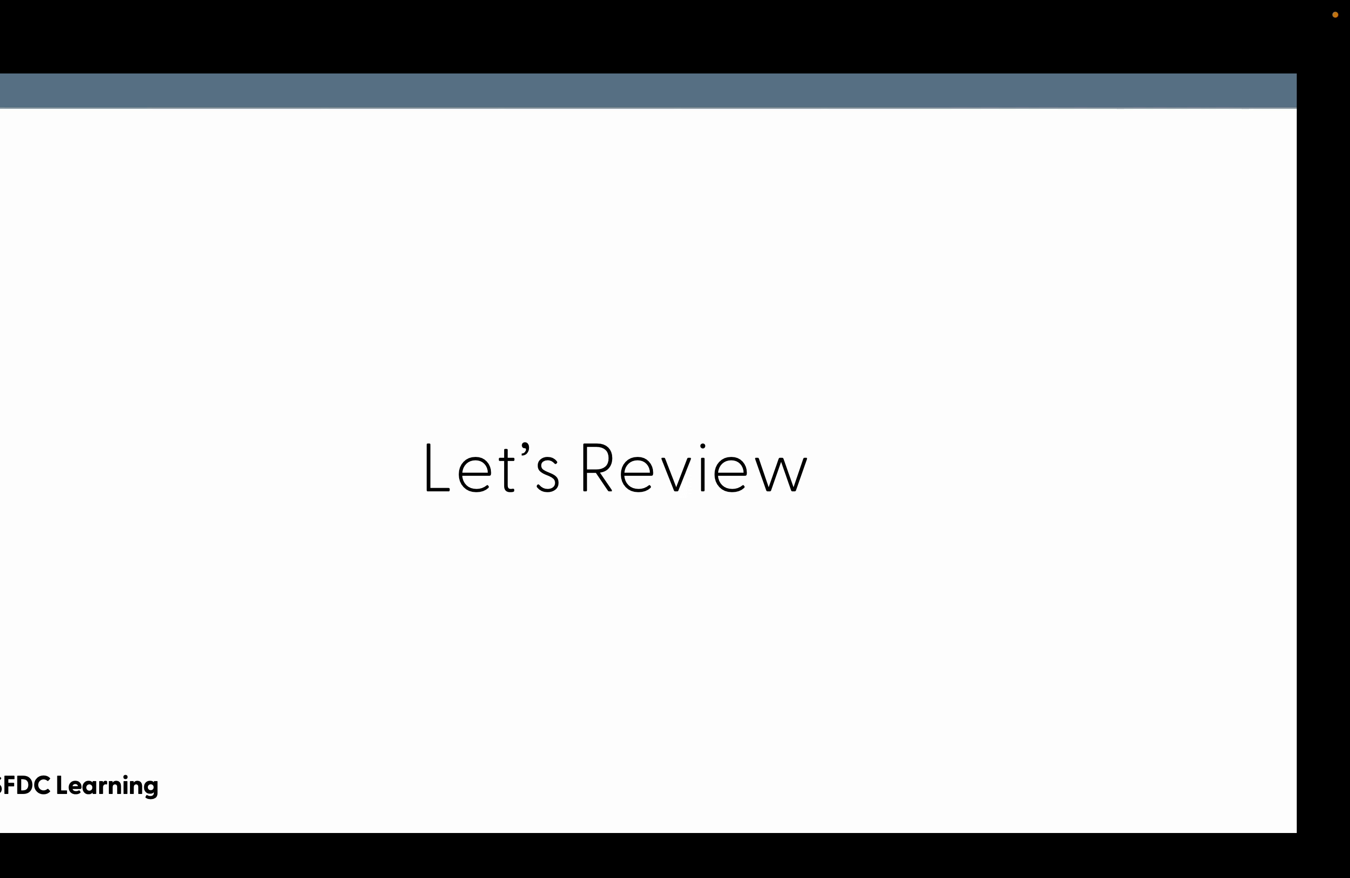
{"action": "left_click", "coordinate": [554, 393]}
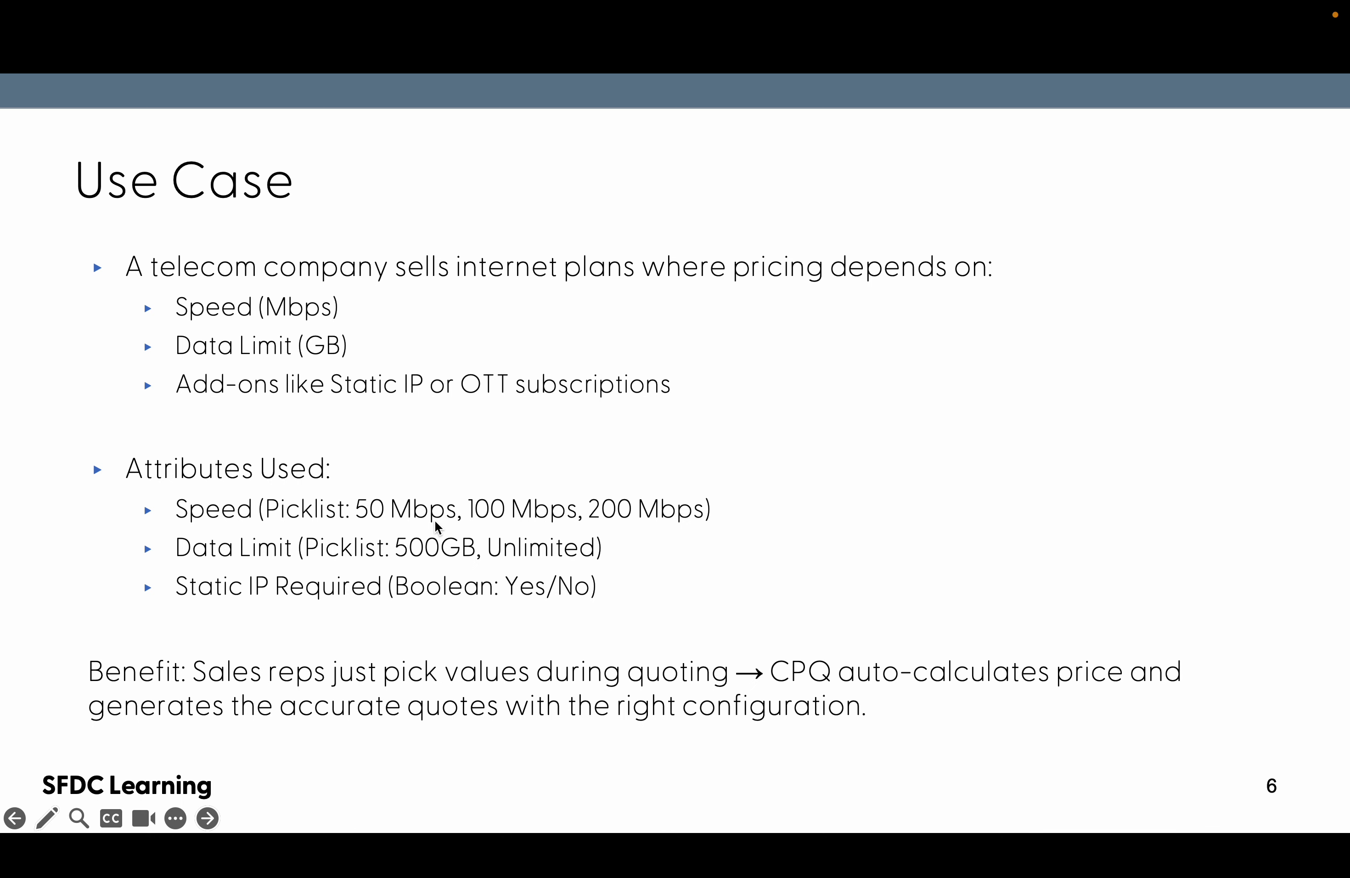
{"action": "key", "text": "ctrl+Right"}
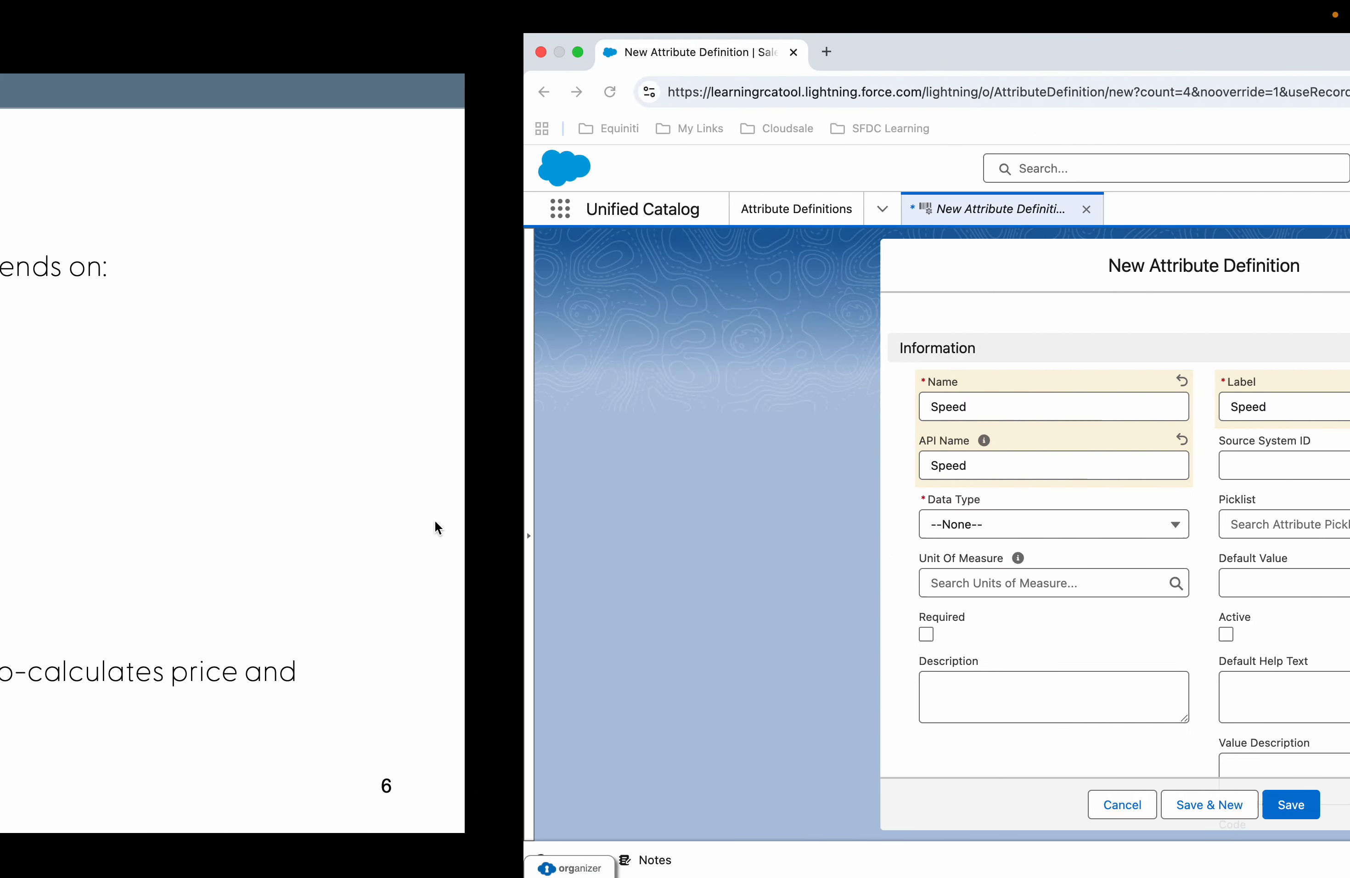
{"action": "left_click", "coordinate": [437, 529]}
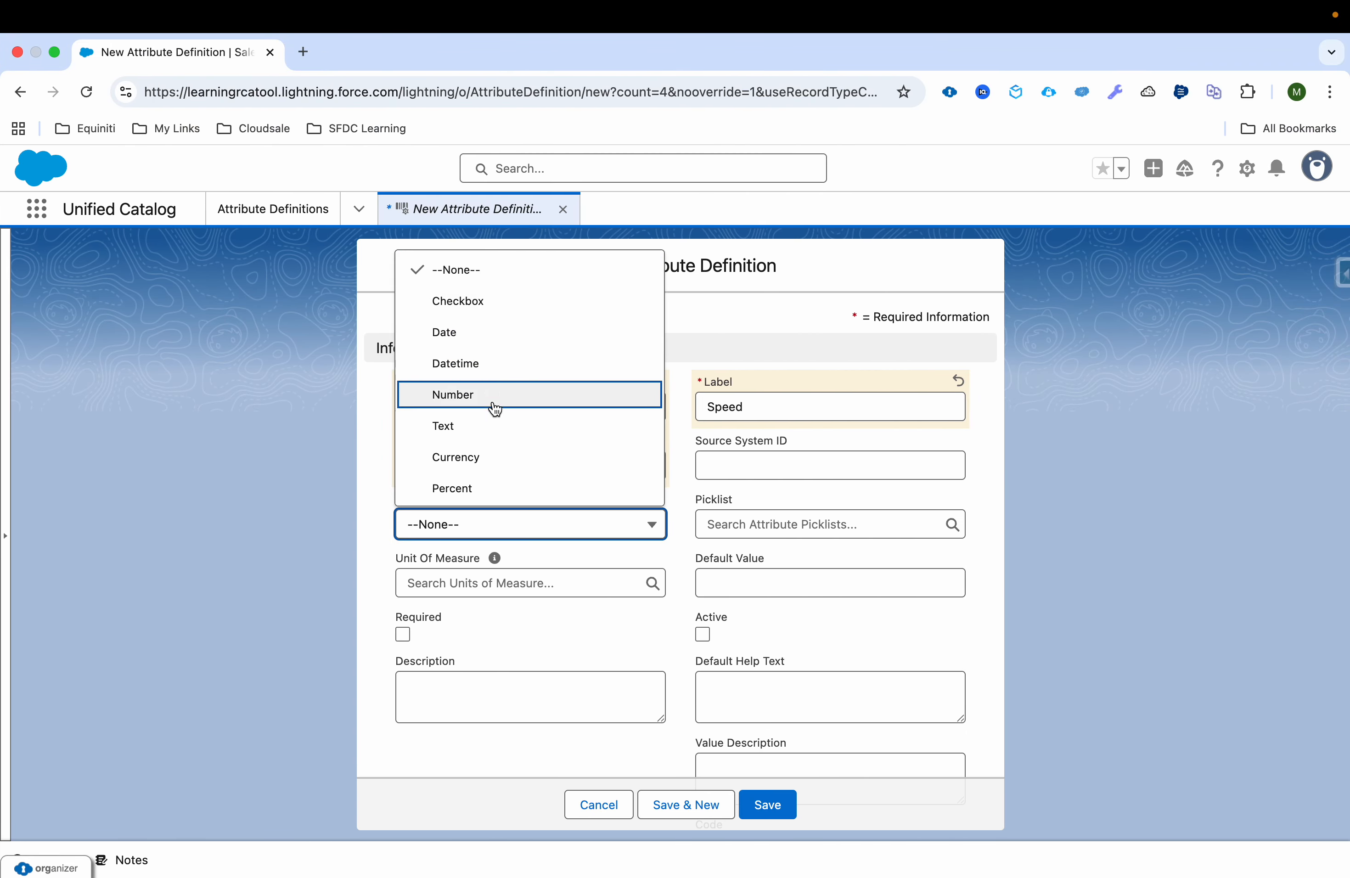
{"action": "scroll", "coordinate": [494, 411], "scroll_direction": "down", "scroll_amount": 1}
{"action": "left_click", "coordinate": [497, 486]}
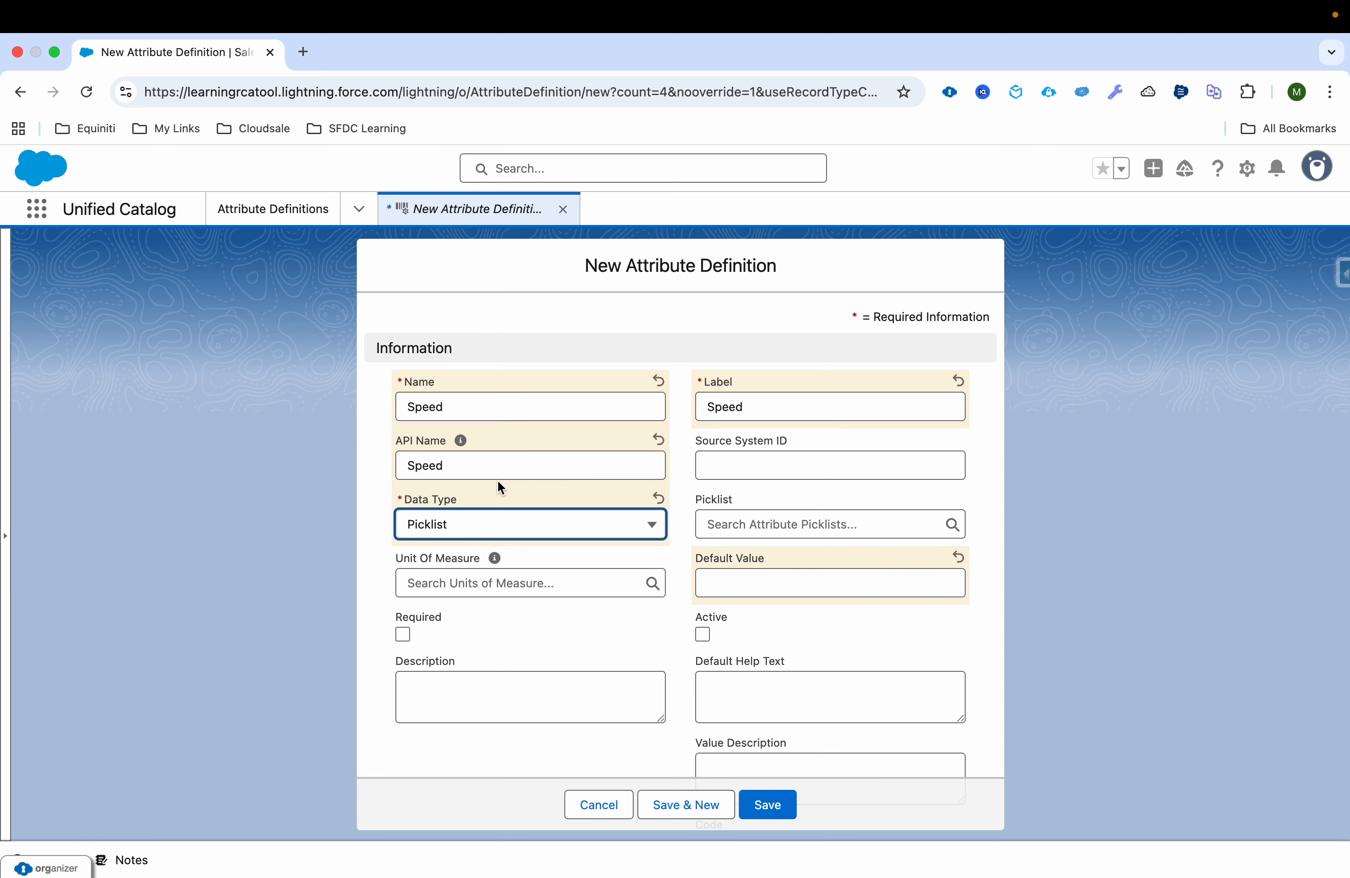
{"action": "scroll", "coordinate": [499, 486], "scroll_direction": "down", "scroll_amount": 5}
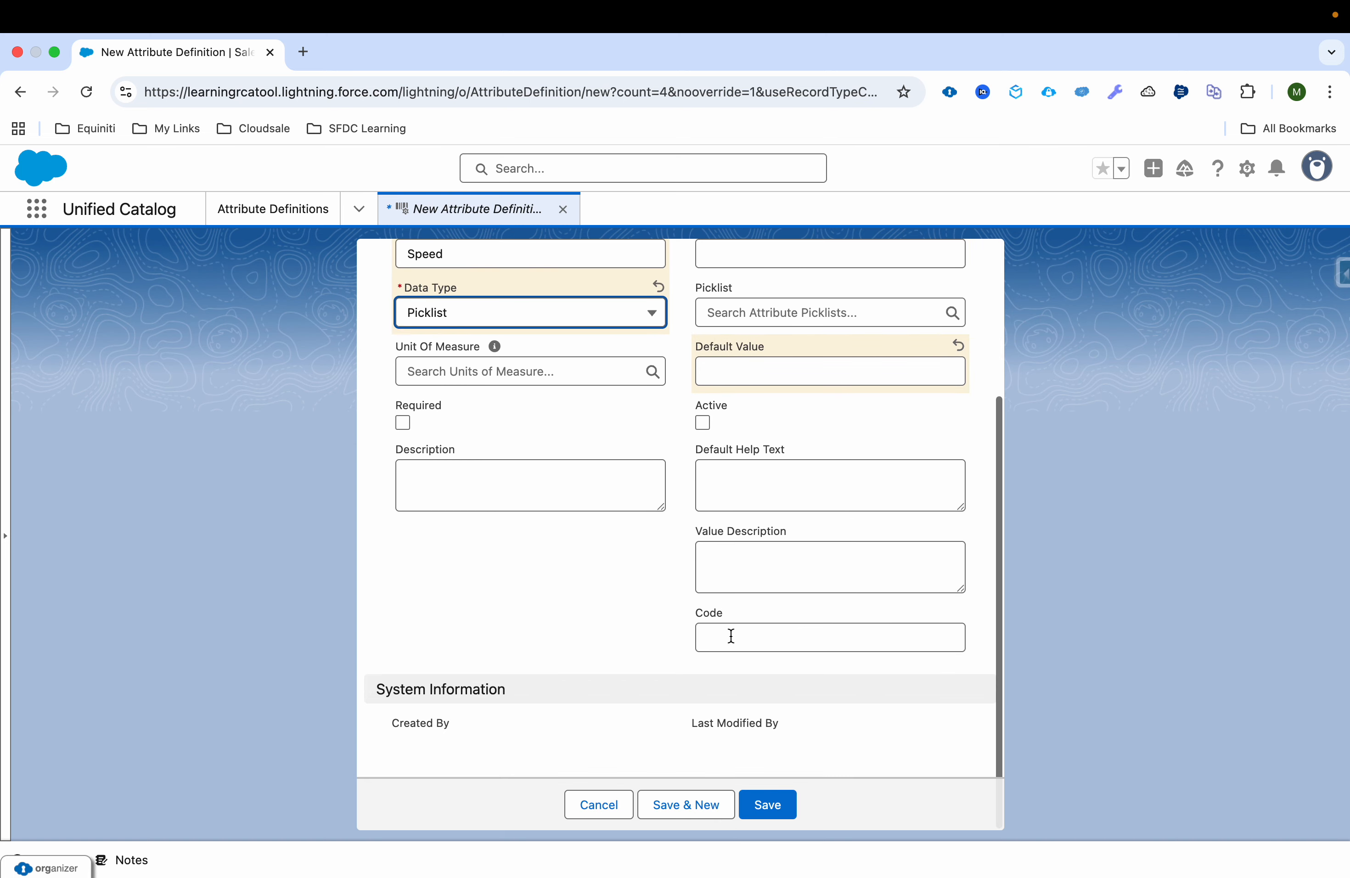
{"action": "scroll", "coordinate": [731, 635], "scroll_direction": "up", "scroll_amount": 5}
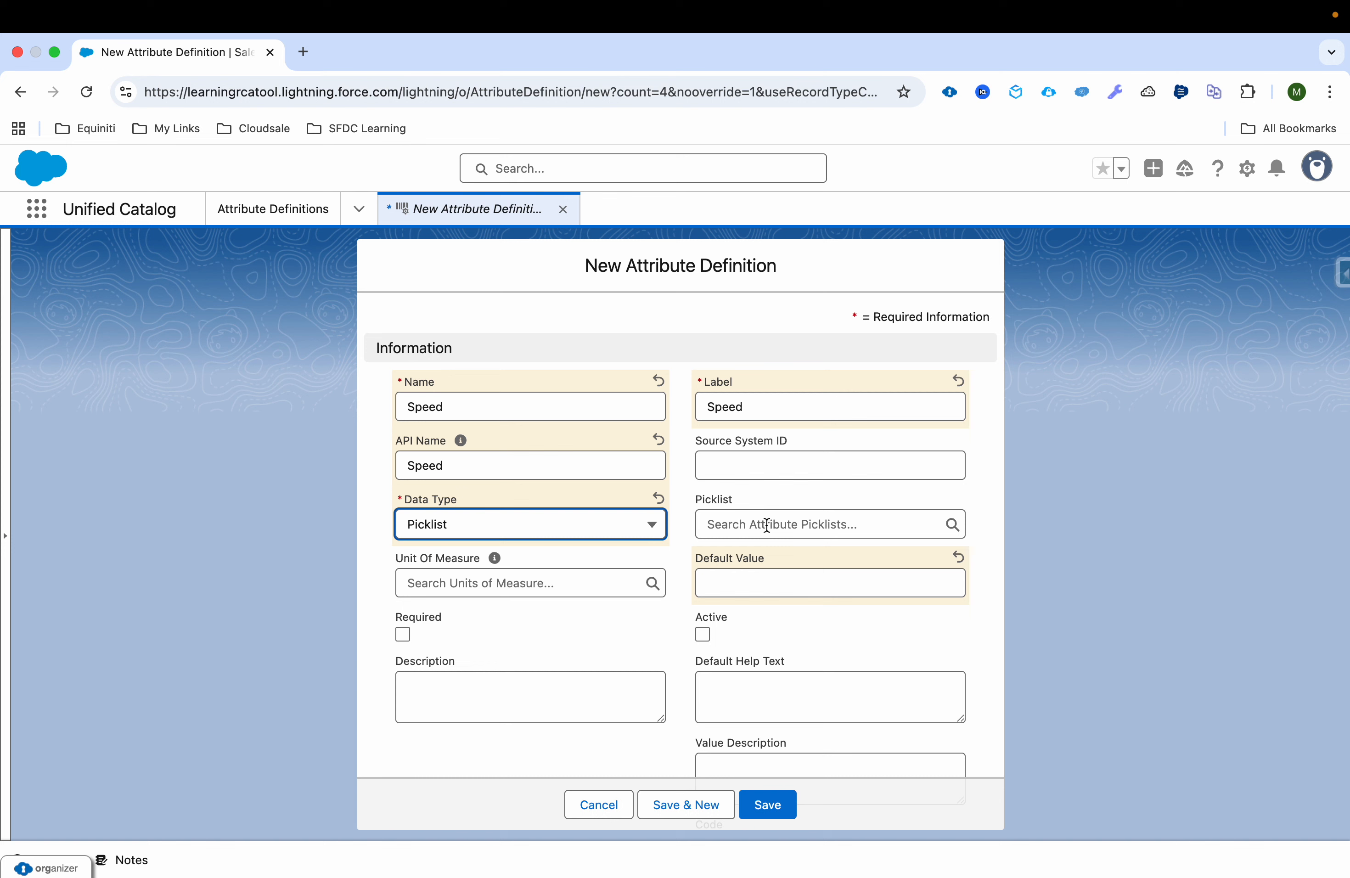
{"action": "left_click", "coordinate": [614, 807]}
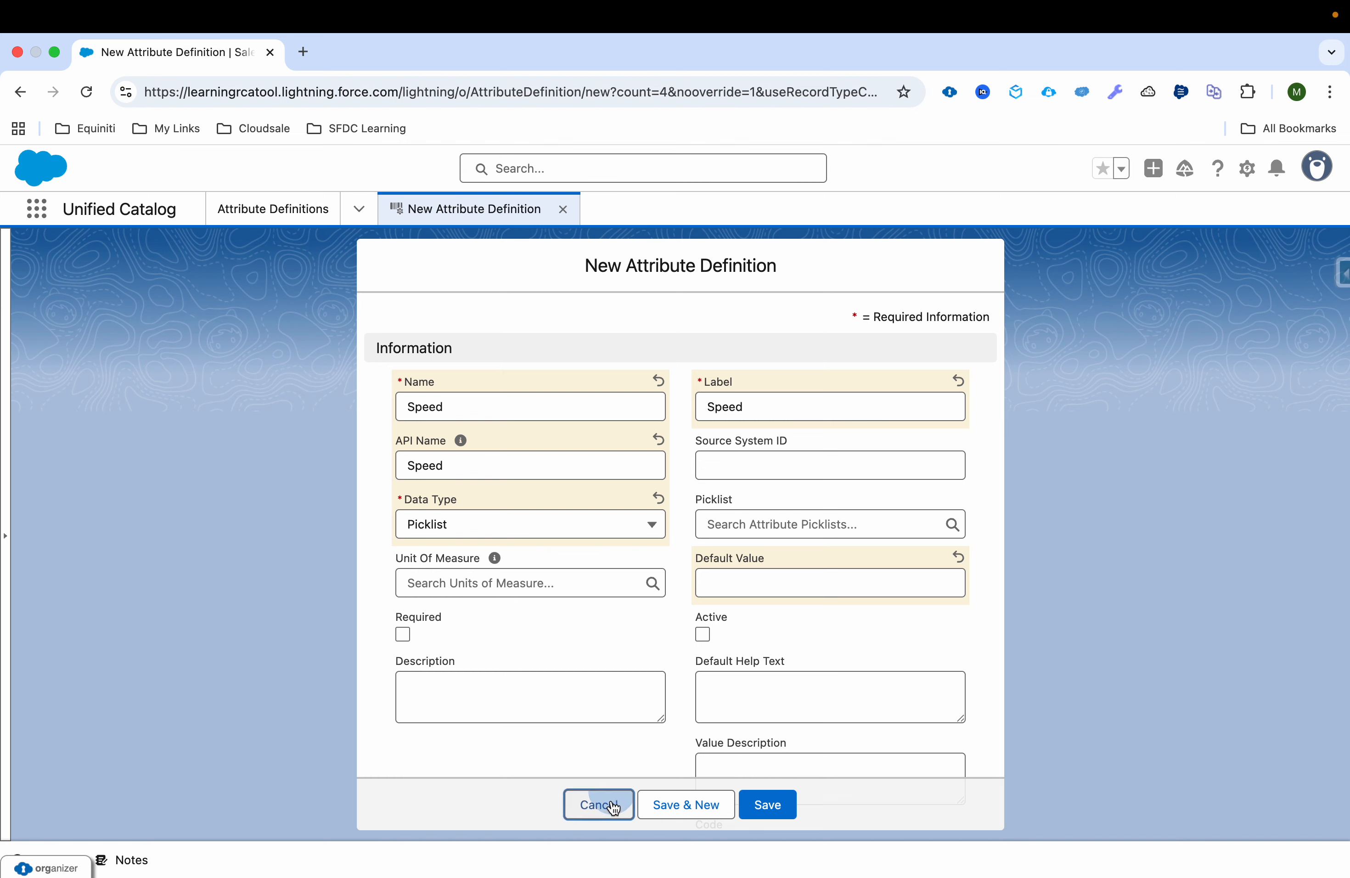
Step: Create and save an attribute picklist with the name Speed, code Speed and data type Text
{"action": "left_click", "coordinate": [367, 219]}
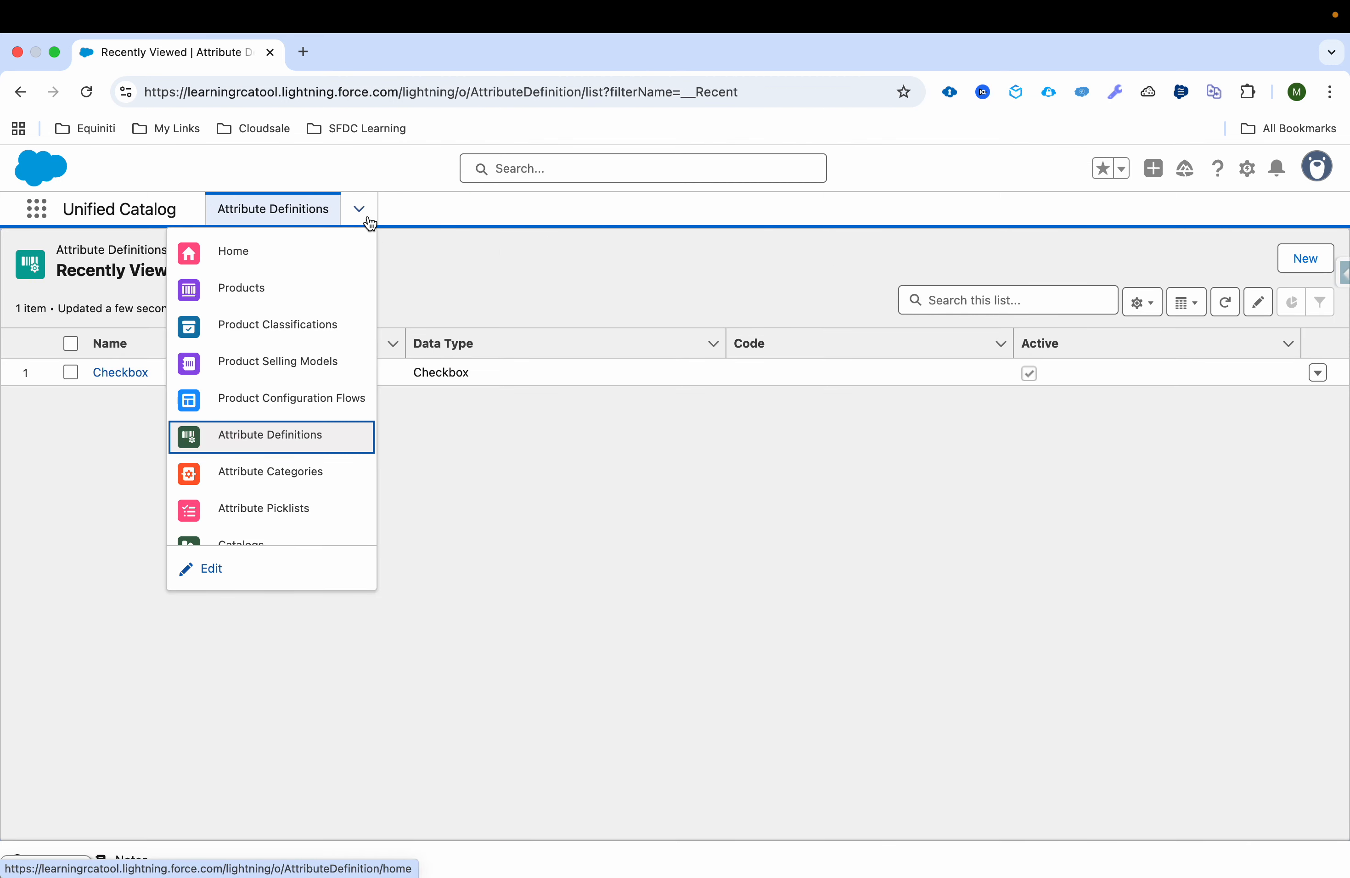
{"action": "left_click", "coordinate": [323, 515]}
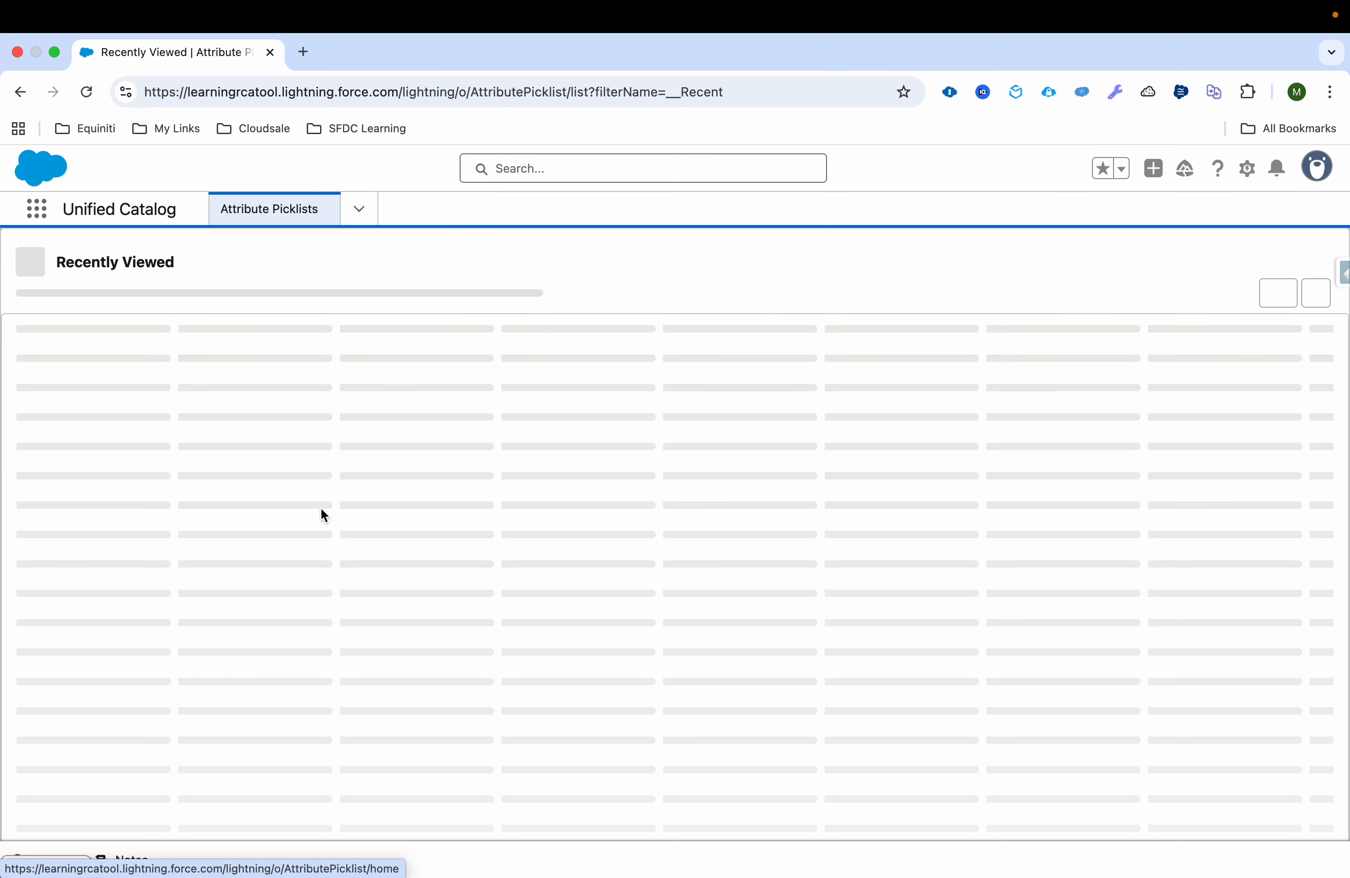
{"action": "left_click", "coordinate": [1311, 265]}
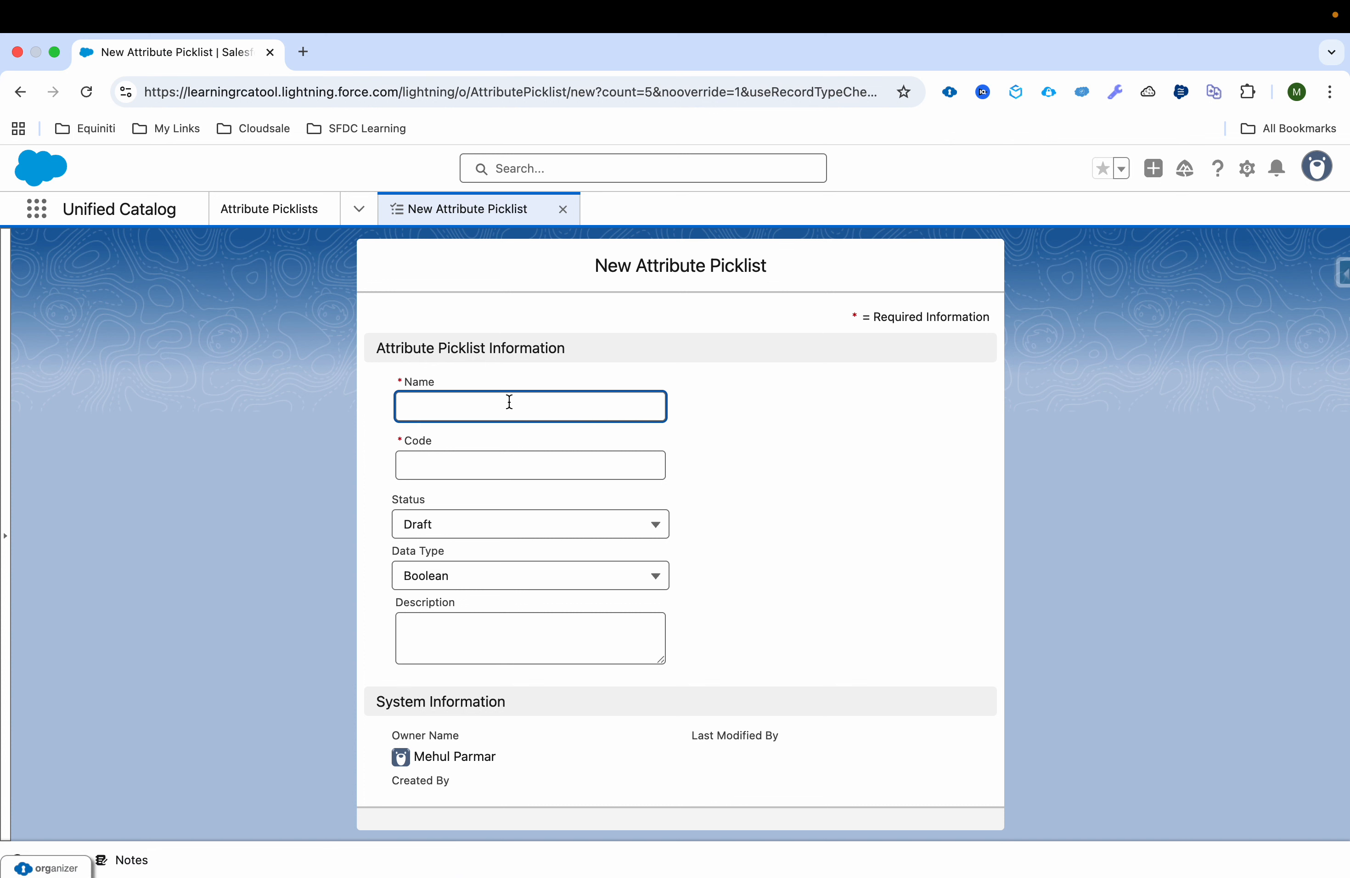
{"action": "type", "text": "Speed"}
{"action": "key", "text": "Tab"}
{"action": "type", "text": "Speed"}
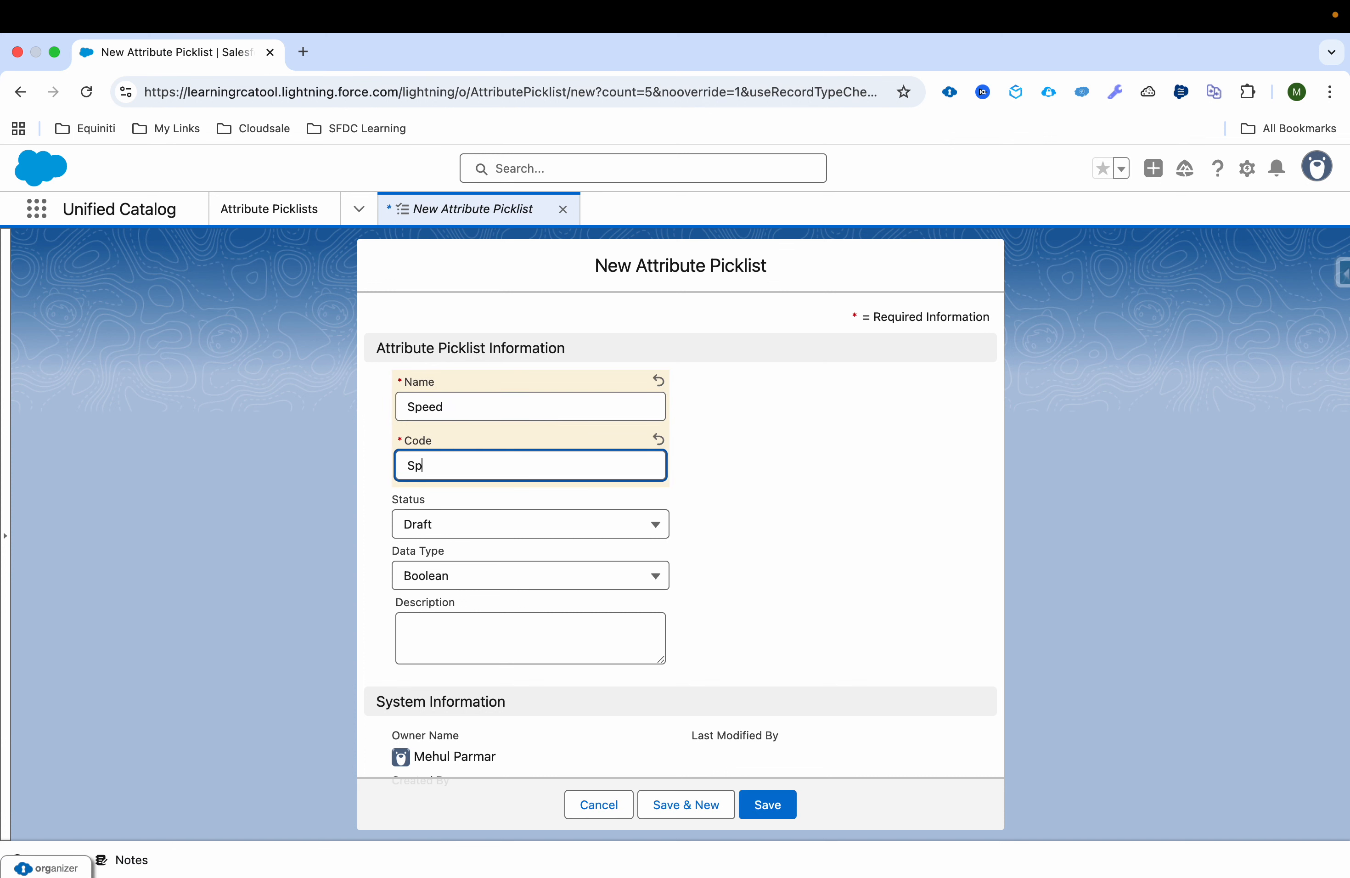
{"action": "key", "text": "Tab"}
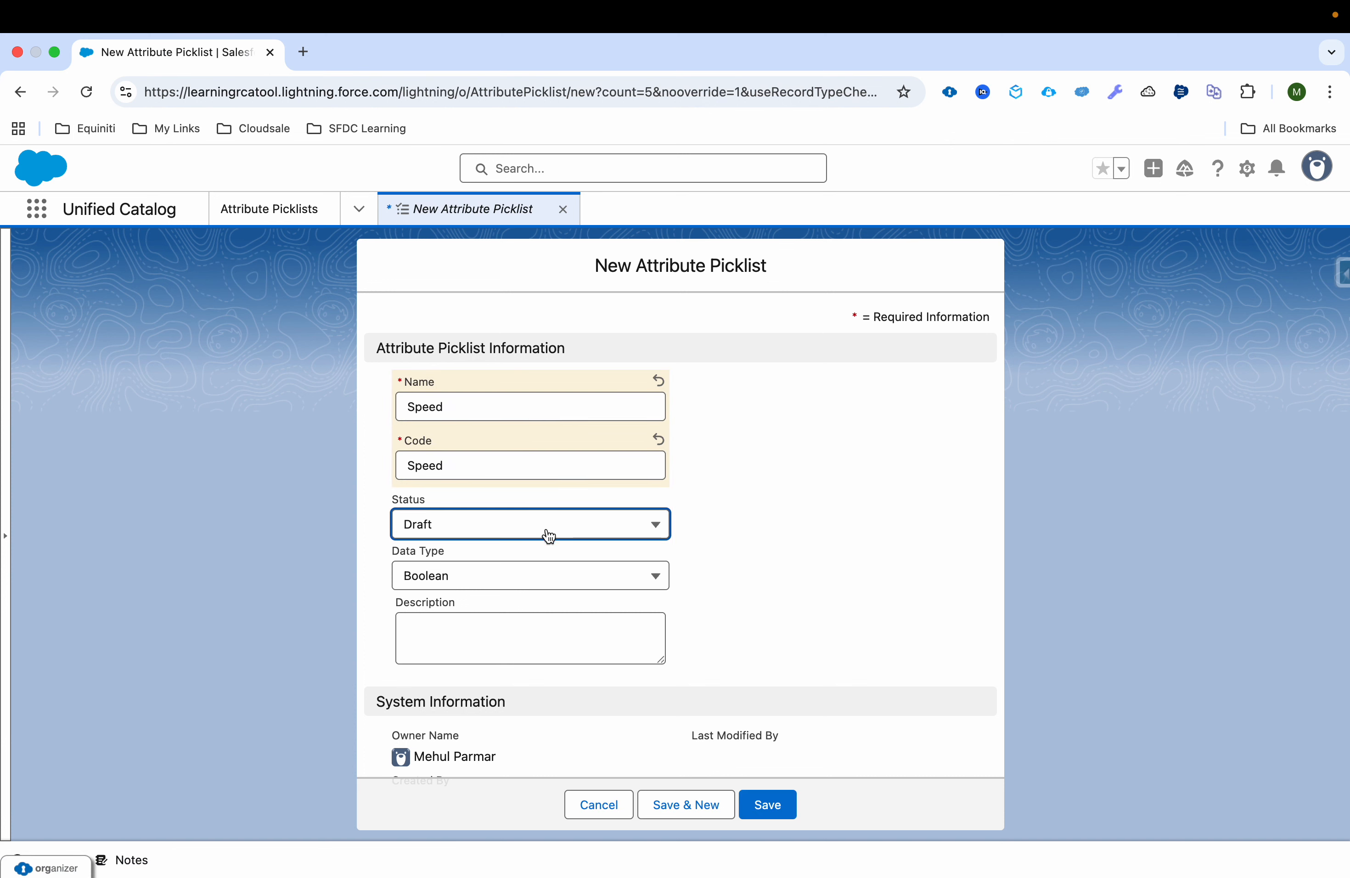
{"action": "left_click", "coordinate": [539, 577]}
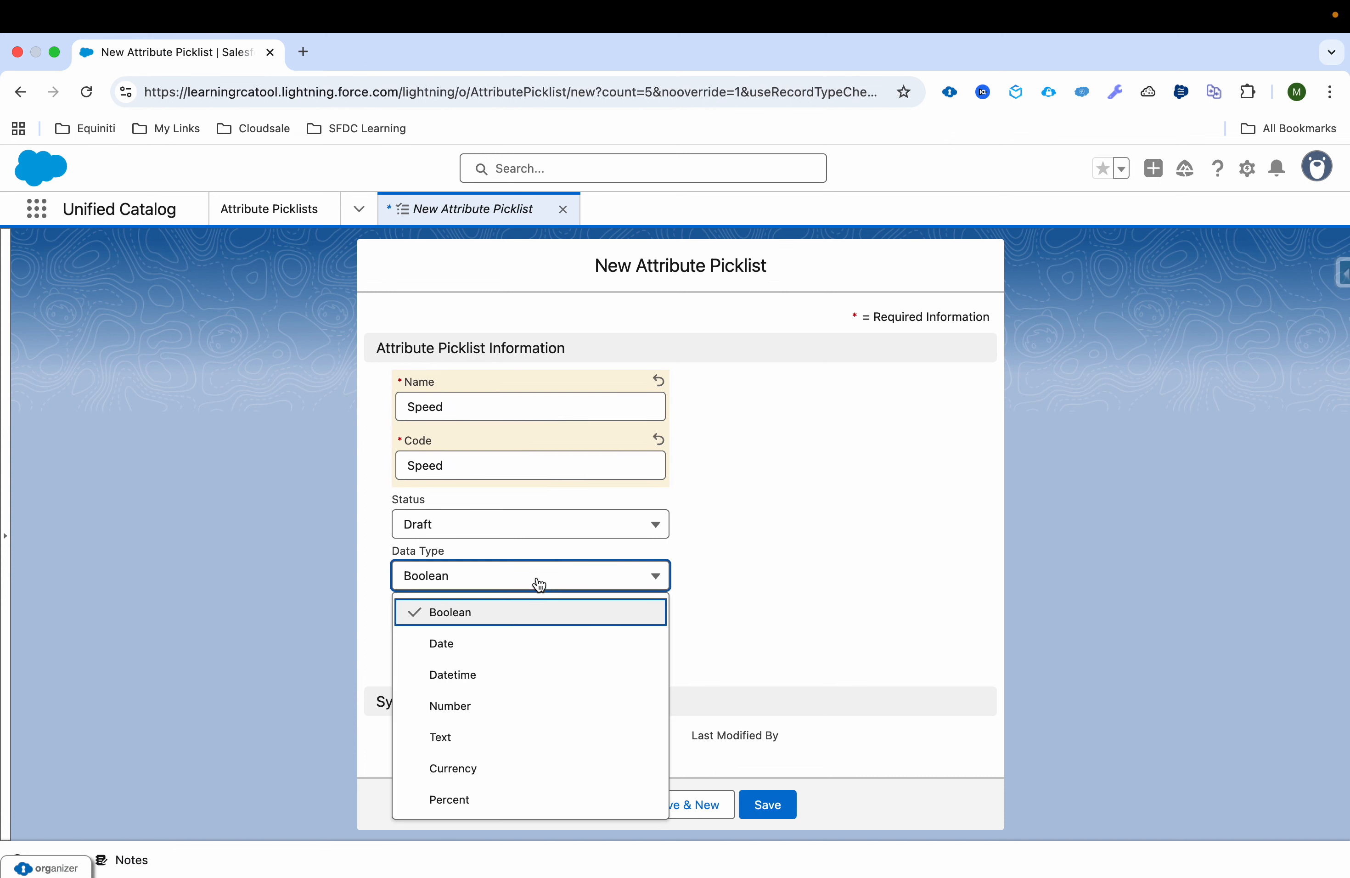
{"action": "left_click", "coordinate": [501, 738]}
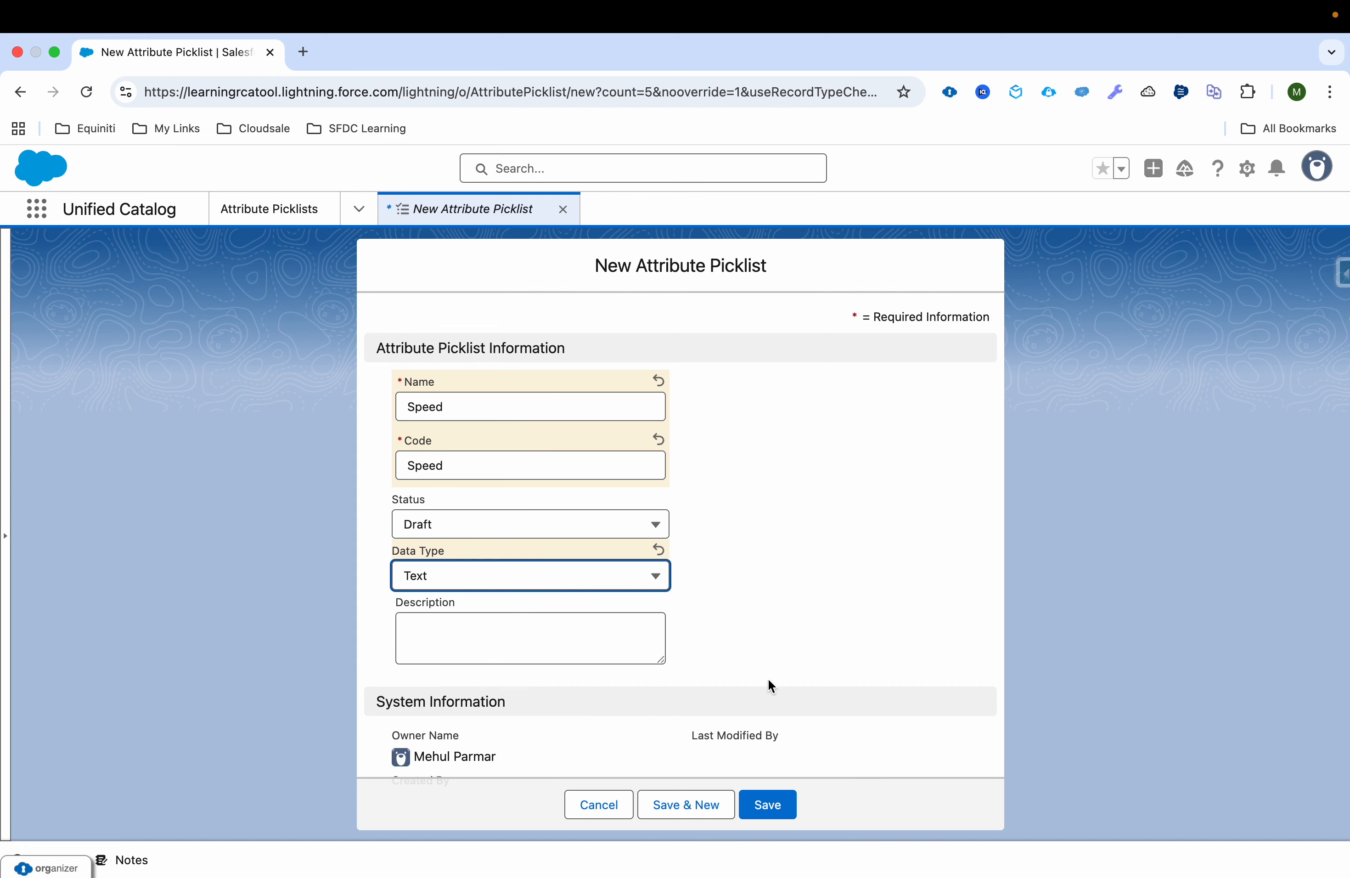
{"action": "left_click", "coordinate": [766, 802]}
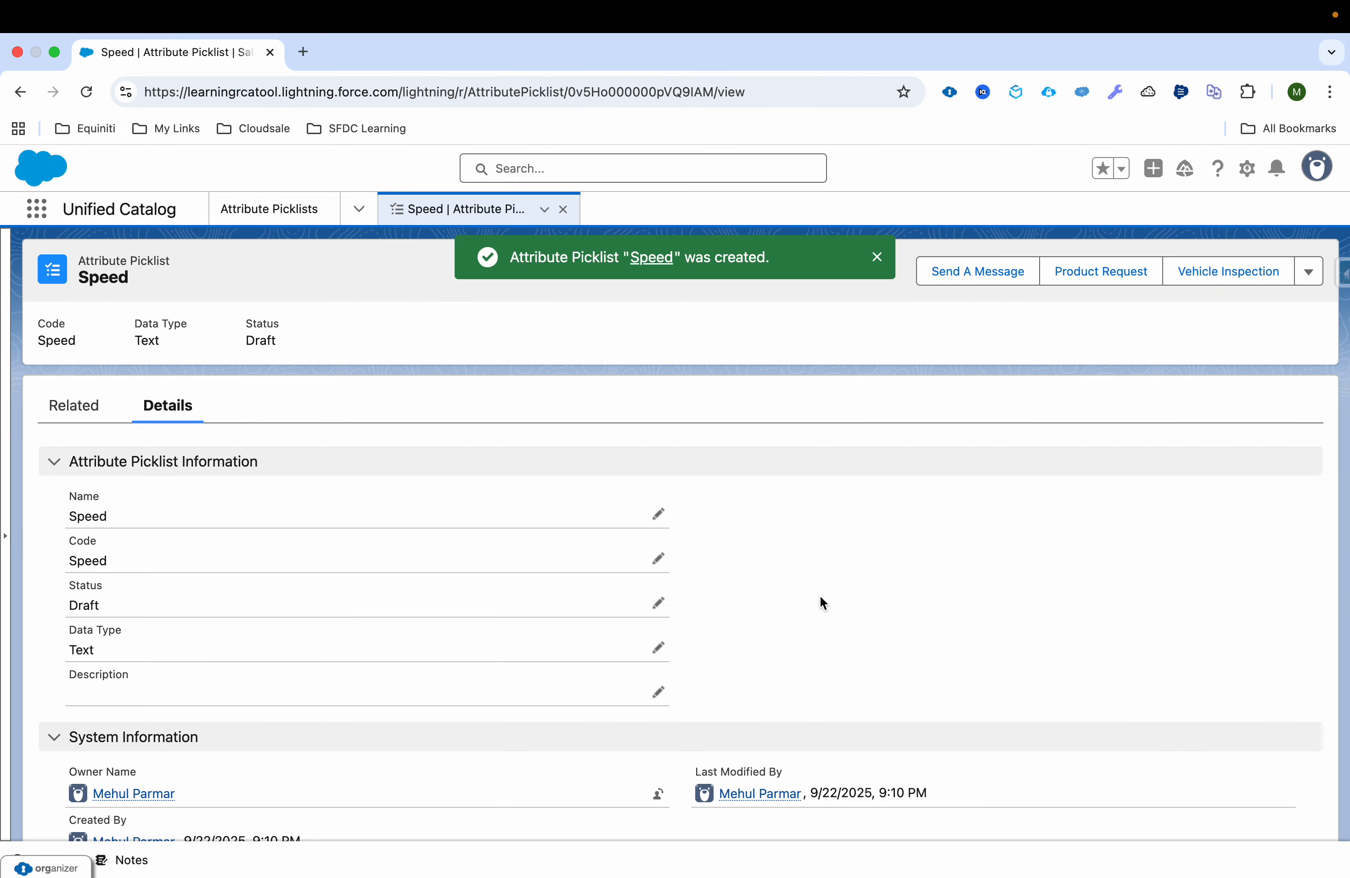
Step: Start a new attribute picklist value for Speed with 50 Mbps as its name, code and abbreviation
{"action": "left_click", "coordinate": [102, 419]}
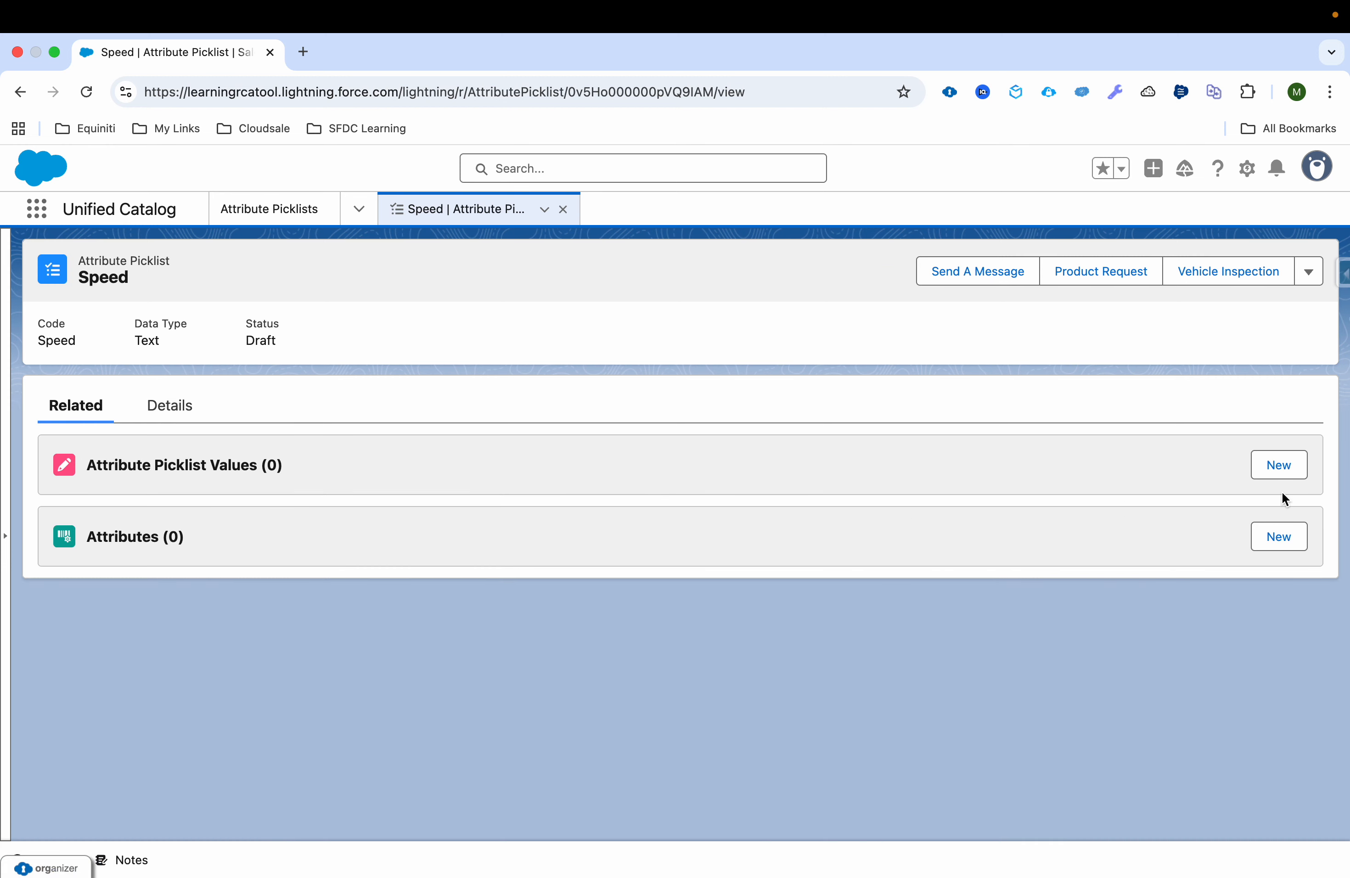
{"action": "left_click", "coordinate": [1299, 475]}
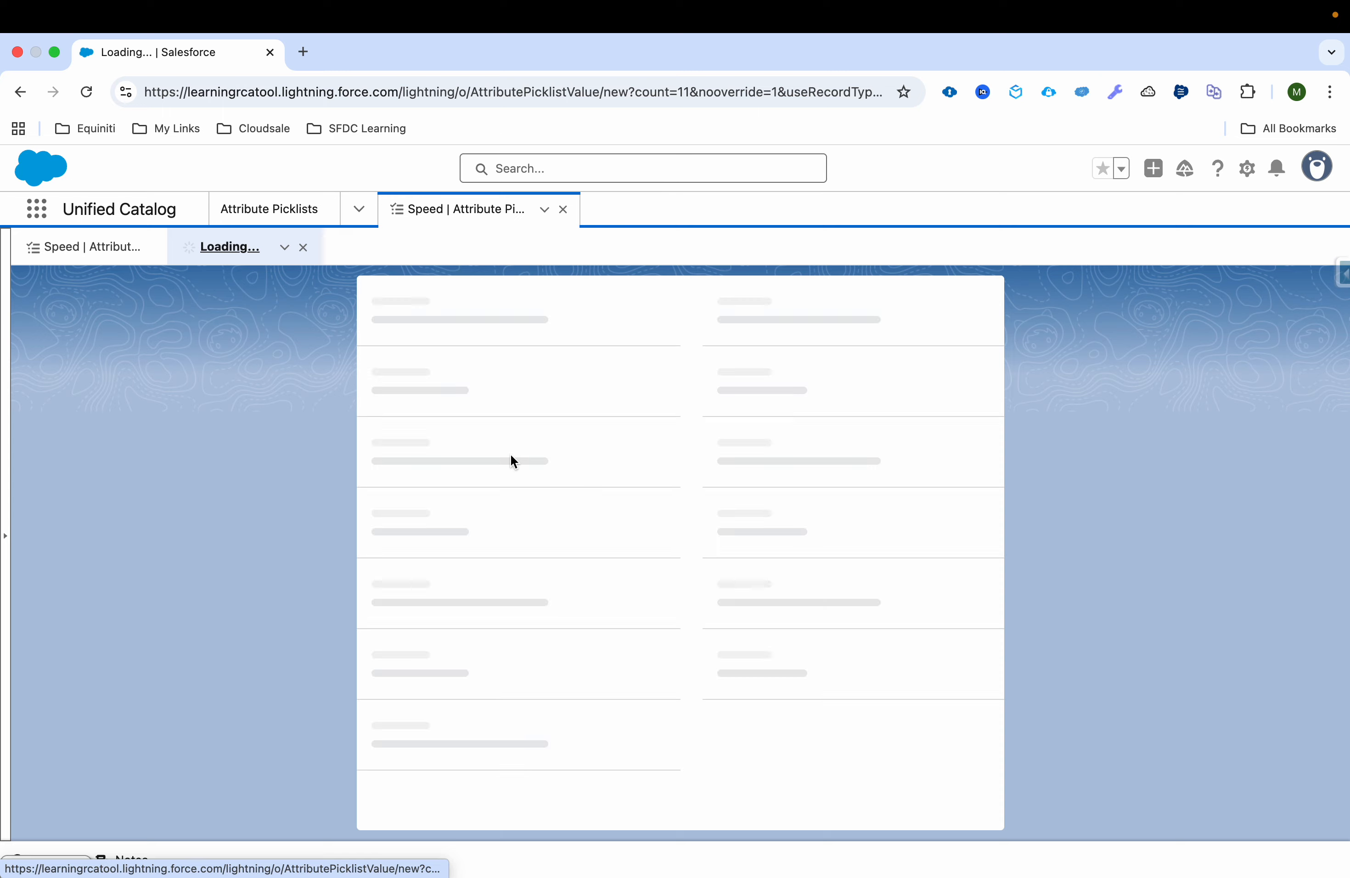
{"action": "left_click", "coordinate": [725, 445]}
{"action": "type", "text": "50 Mbps"}
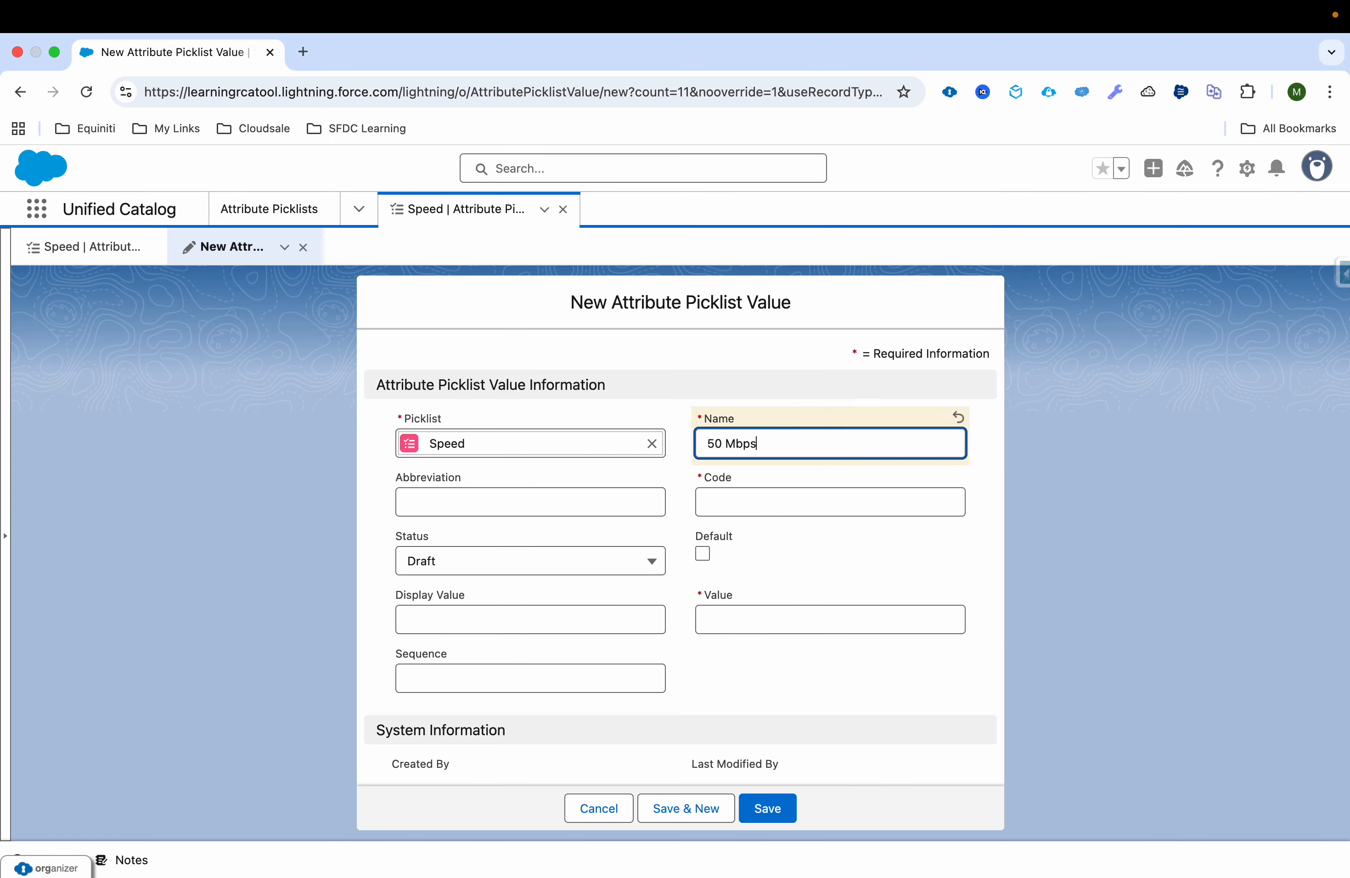
{"action": "key", "text": "super+a"}
{"action": "key", "text": "super+c"}
{"action": "left_click", "coordinate": [738, 499]}
{"action": "key", "text": "super+v"}
{"action": "left_click", "coordinate": [593, 502]}
{"action": "key", "text": "super+v"}
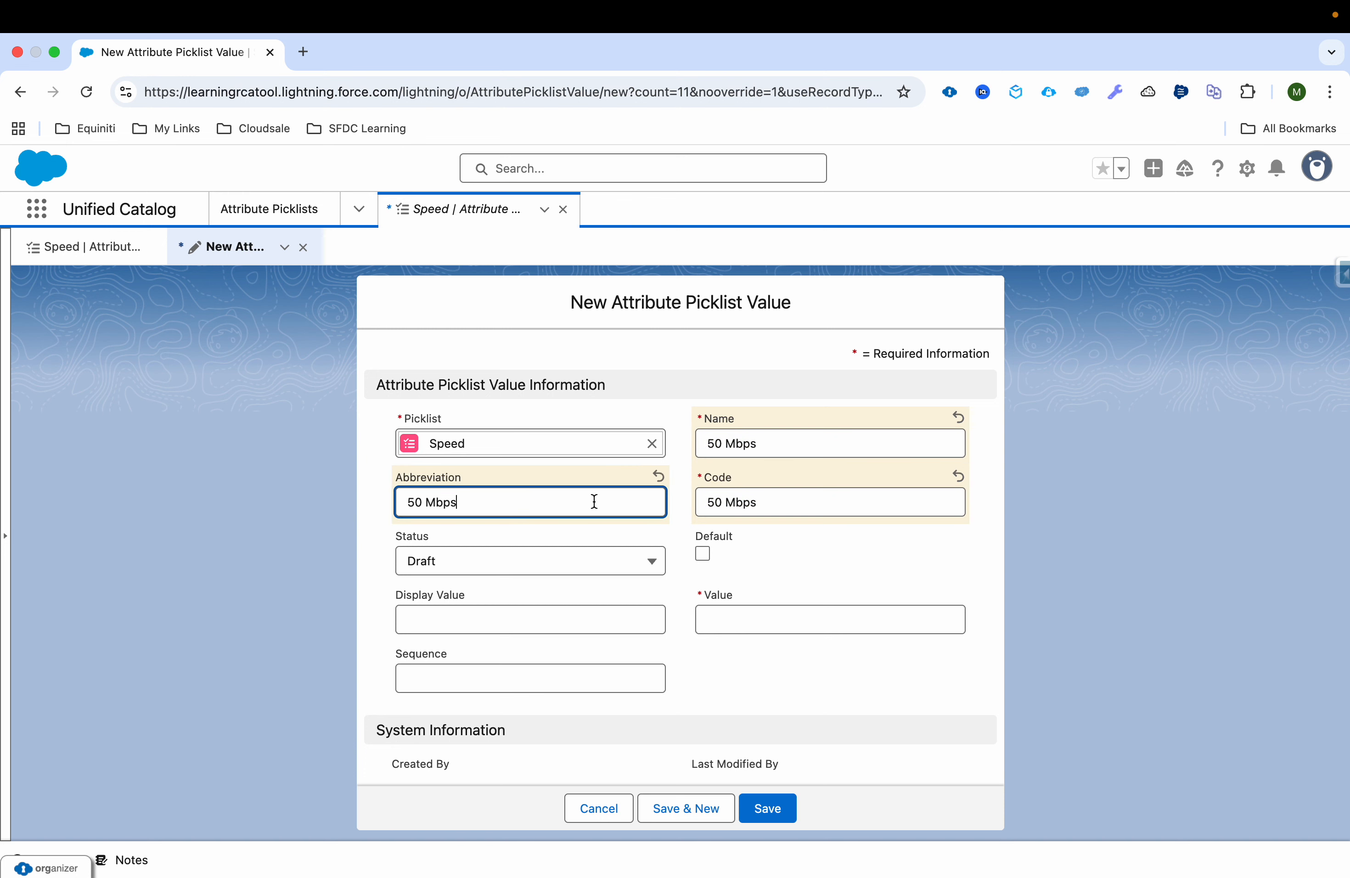
Step: Set the picklist value's display value and value to 50 Mbps and its sequence to 1
{"action": "left_click", "coordinate": [533, 623]}
{"action": "key", "text": "super+v"}
{"action": "left_click", "coordinate": [773, 620]}
{"action": "key", "text": "super+v"}
{"action": "left_click", "coordinate": [521, 675]}
{"action": "type", "text": "1"}
{"action": "left_click", "coordinate": [722, 654]}
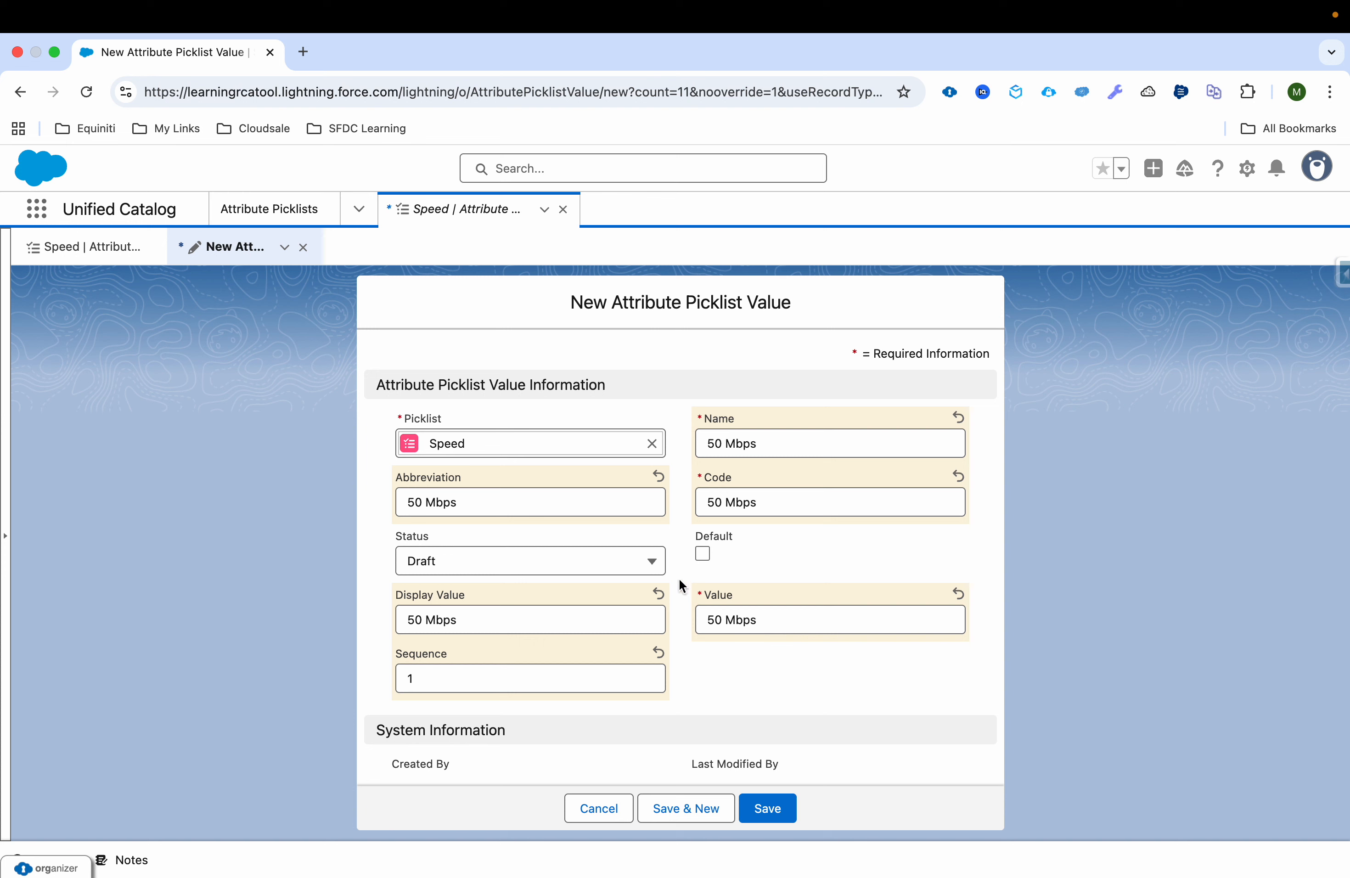
Step: Set the 50 Mbps picklist value's status to Active and save the record
{"action": "left_click", "coordinate": [626, 564]}
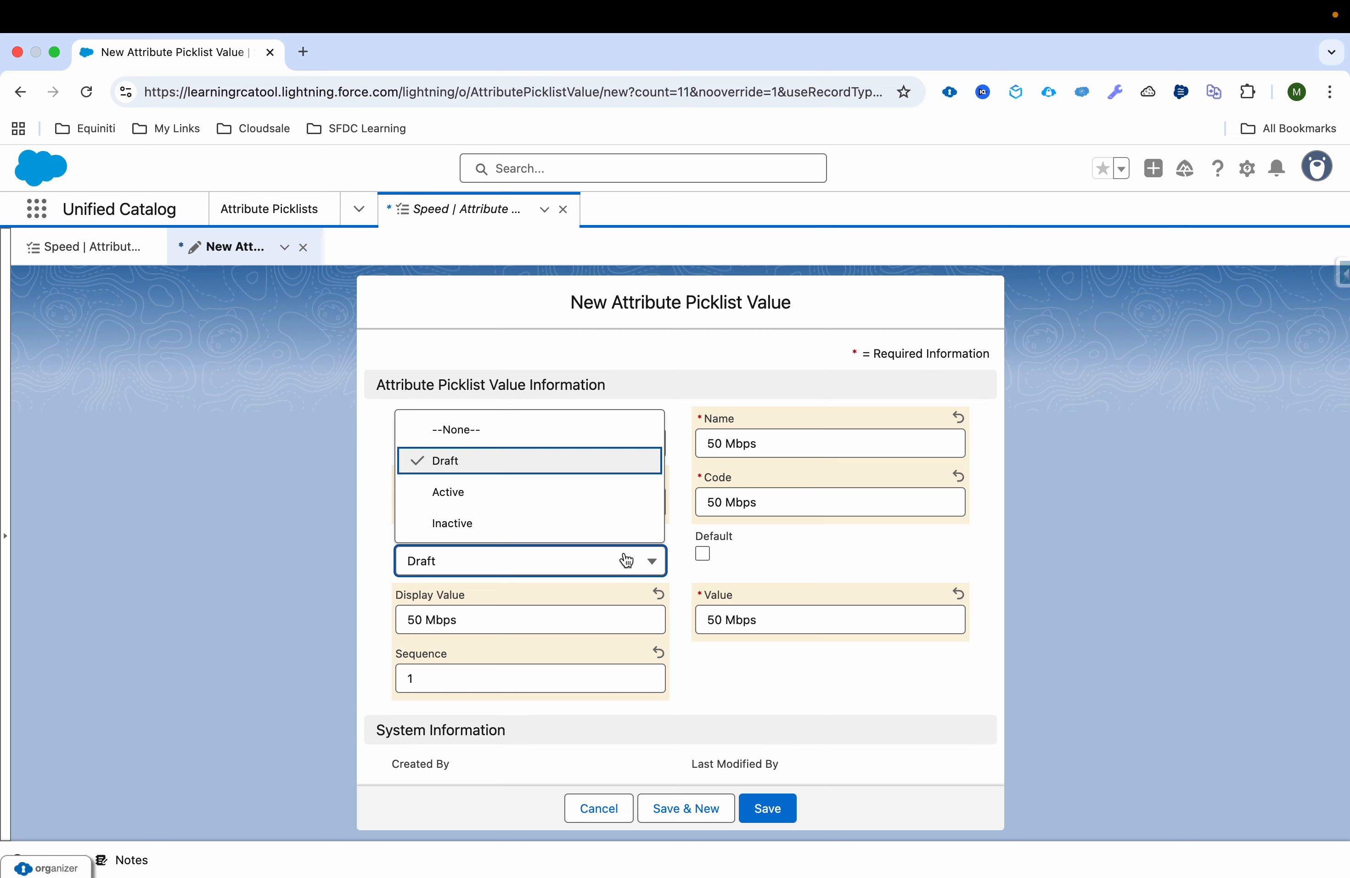
{"action": "left_click", "coordinate": [635, 497]}
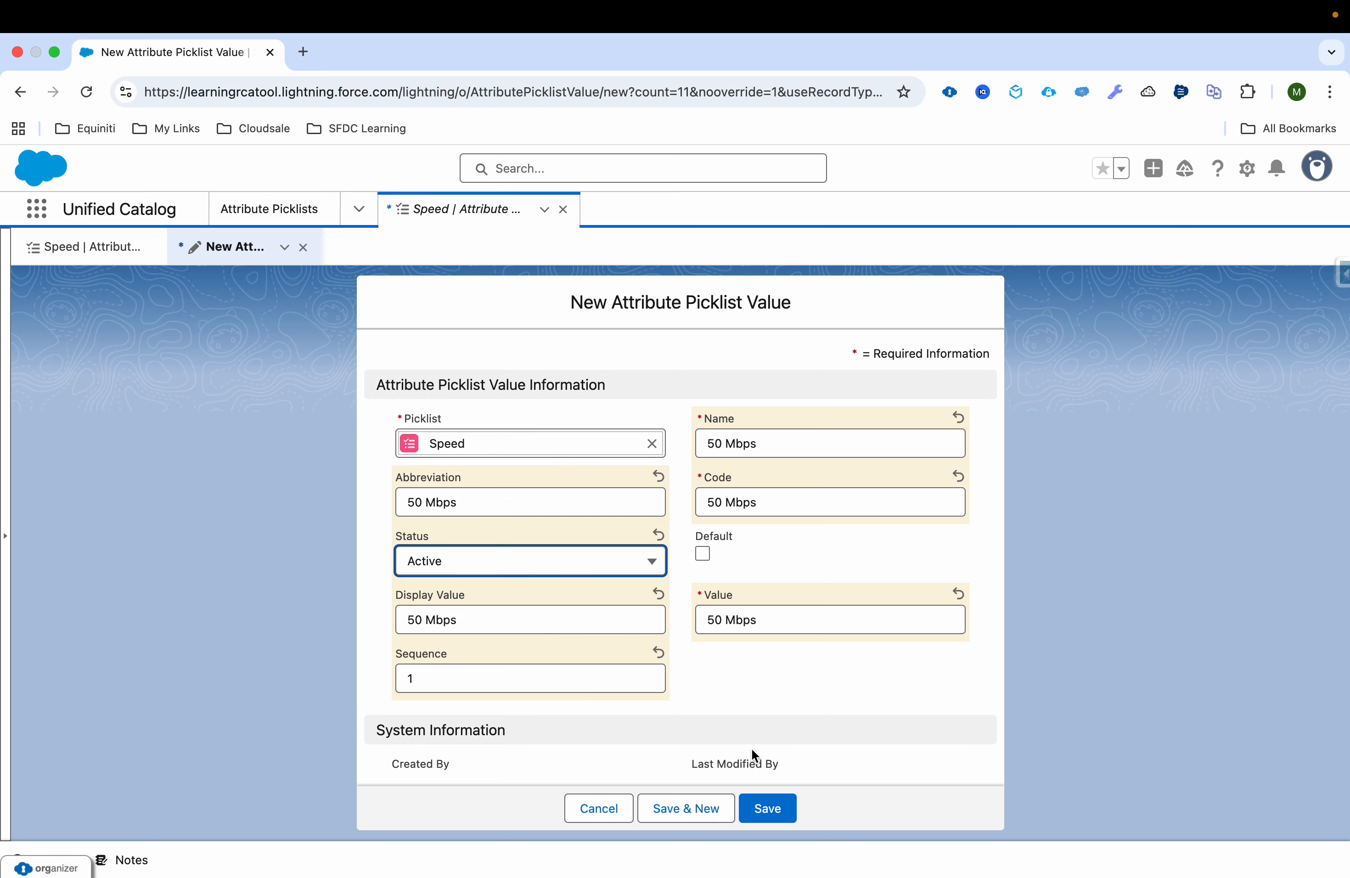
{"action": "left_click", "coordinate": [765, 811]}
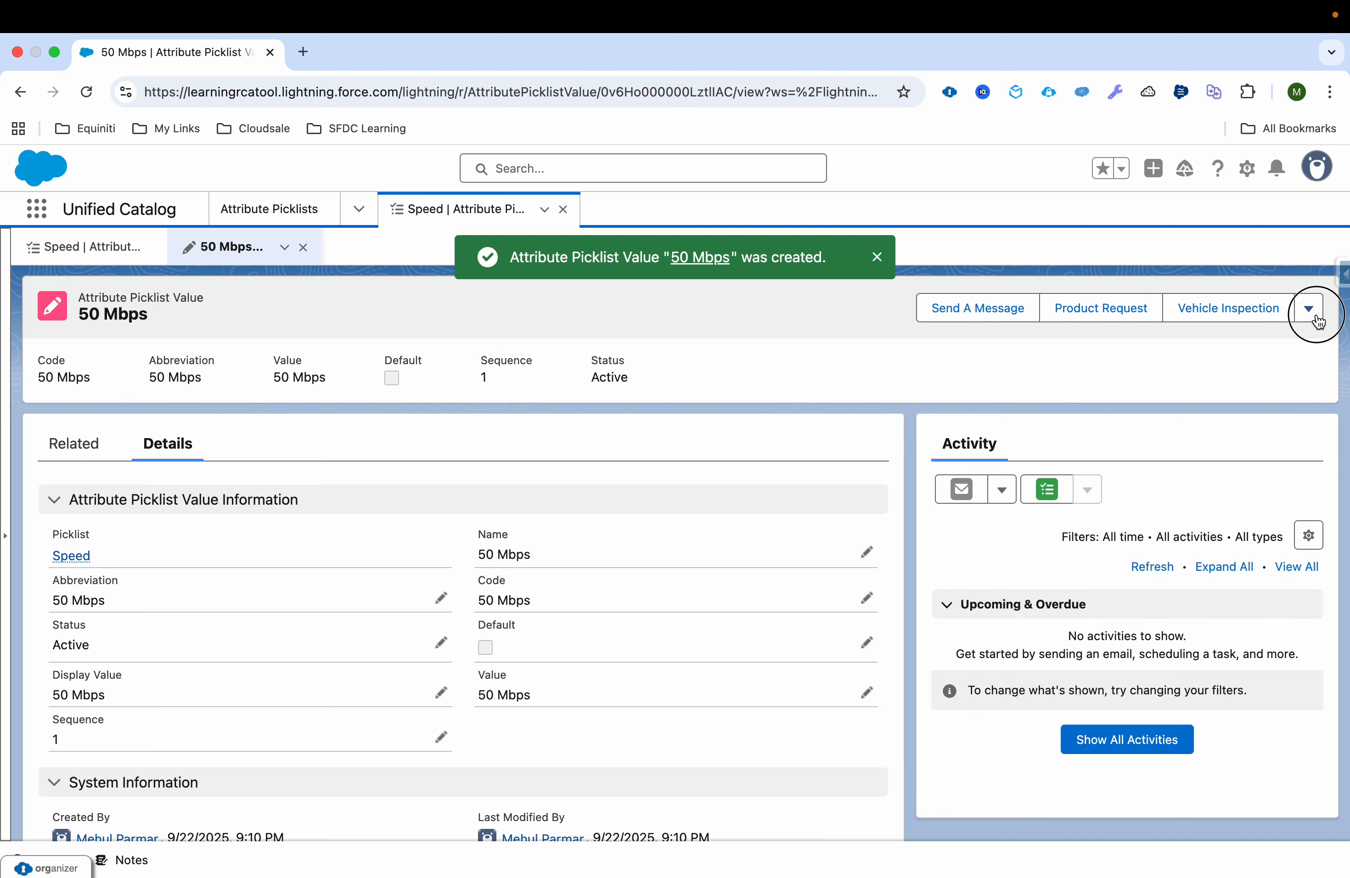
Step: Clone the 50 Mbps attribute picklist value and set the copy's name to 100 Mbps
{"action": "left_click", "coordinate": [1319, 322]}
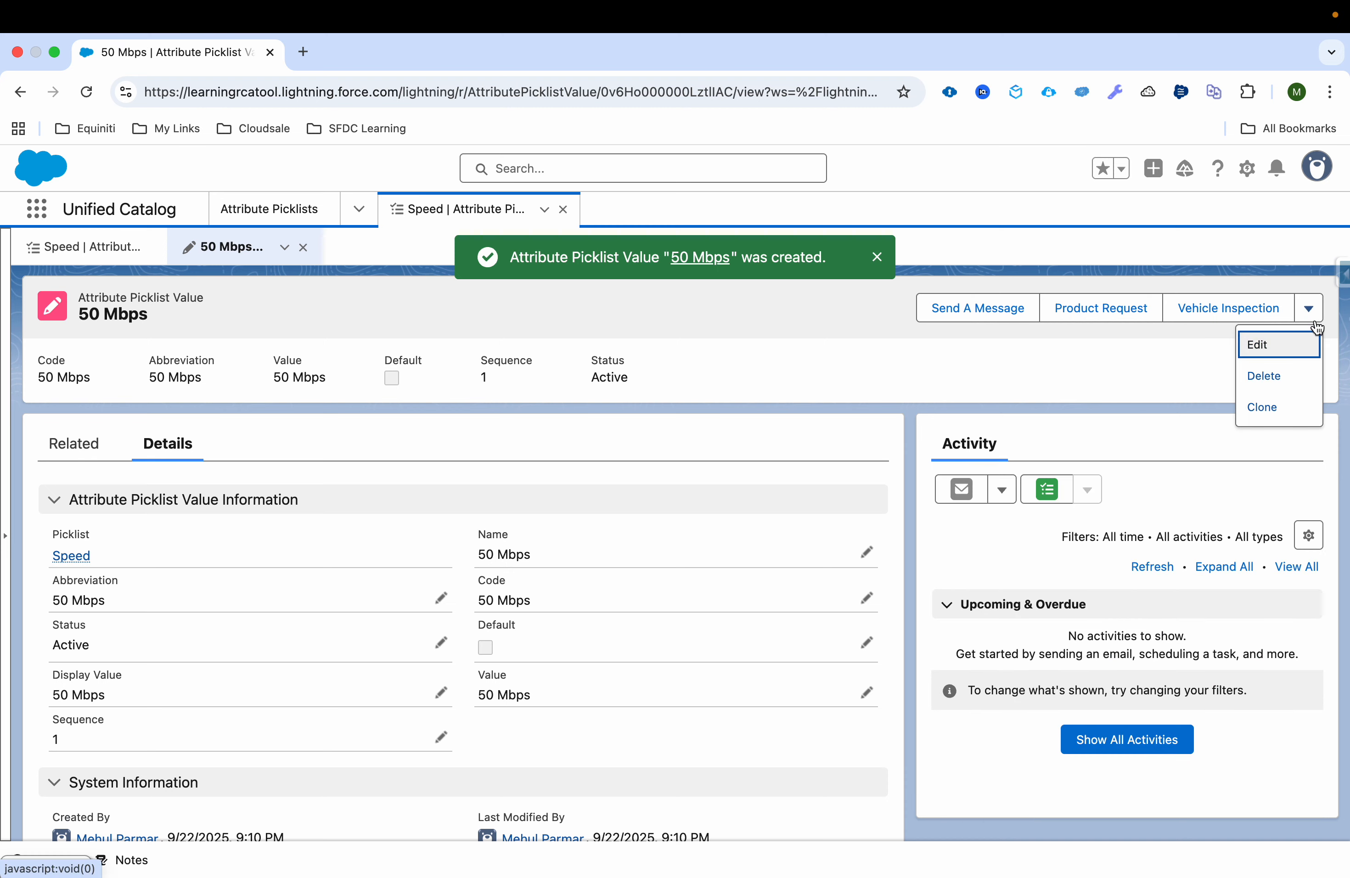
{"action": "left_click", "coordinate": [1296, 405]}
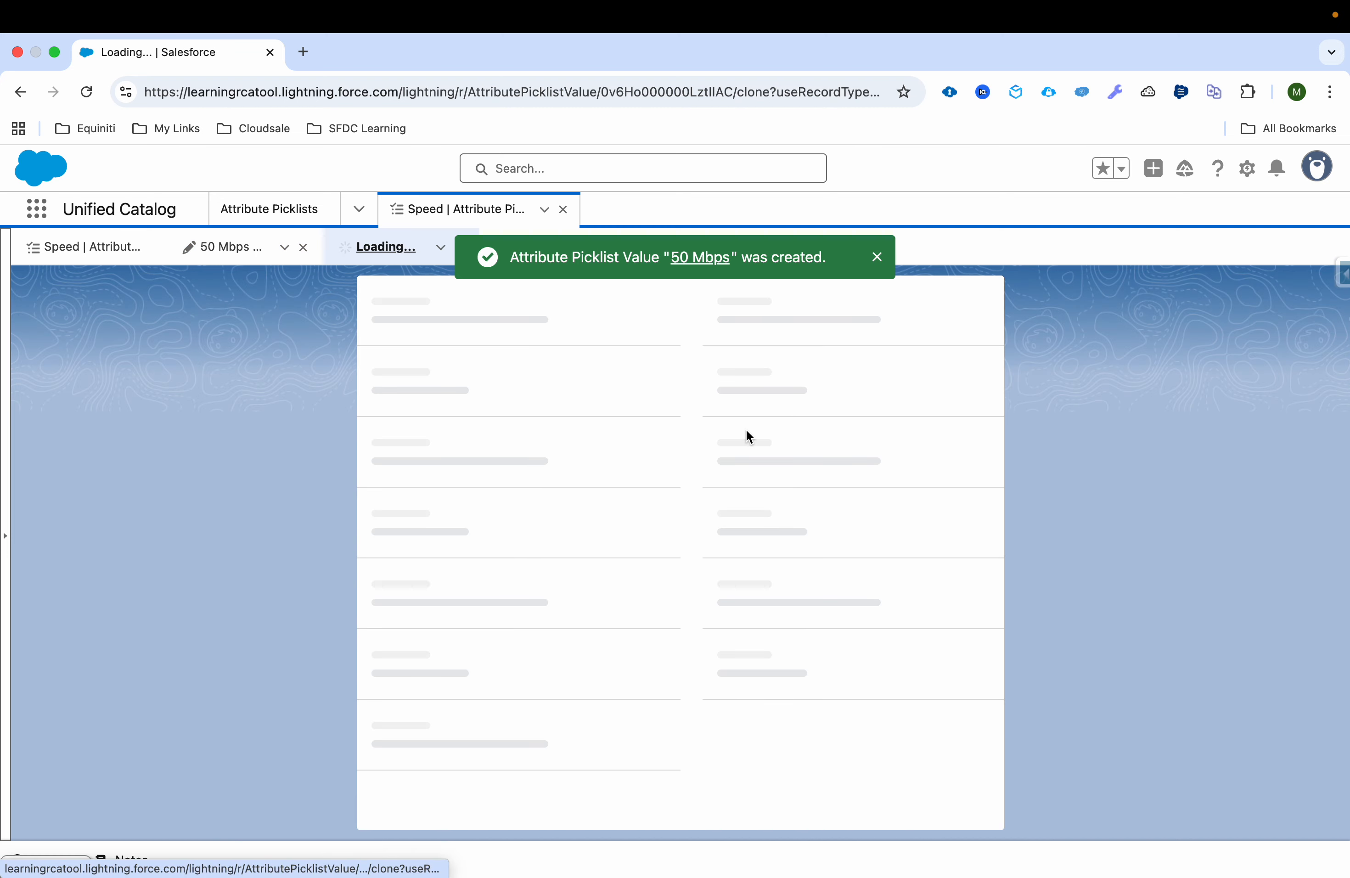
{"action": "left_click", "coordinate": [713, 449]}
{"action": "key", "text": "BackSpace"}
{"action": "type", "text": "1"}
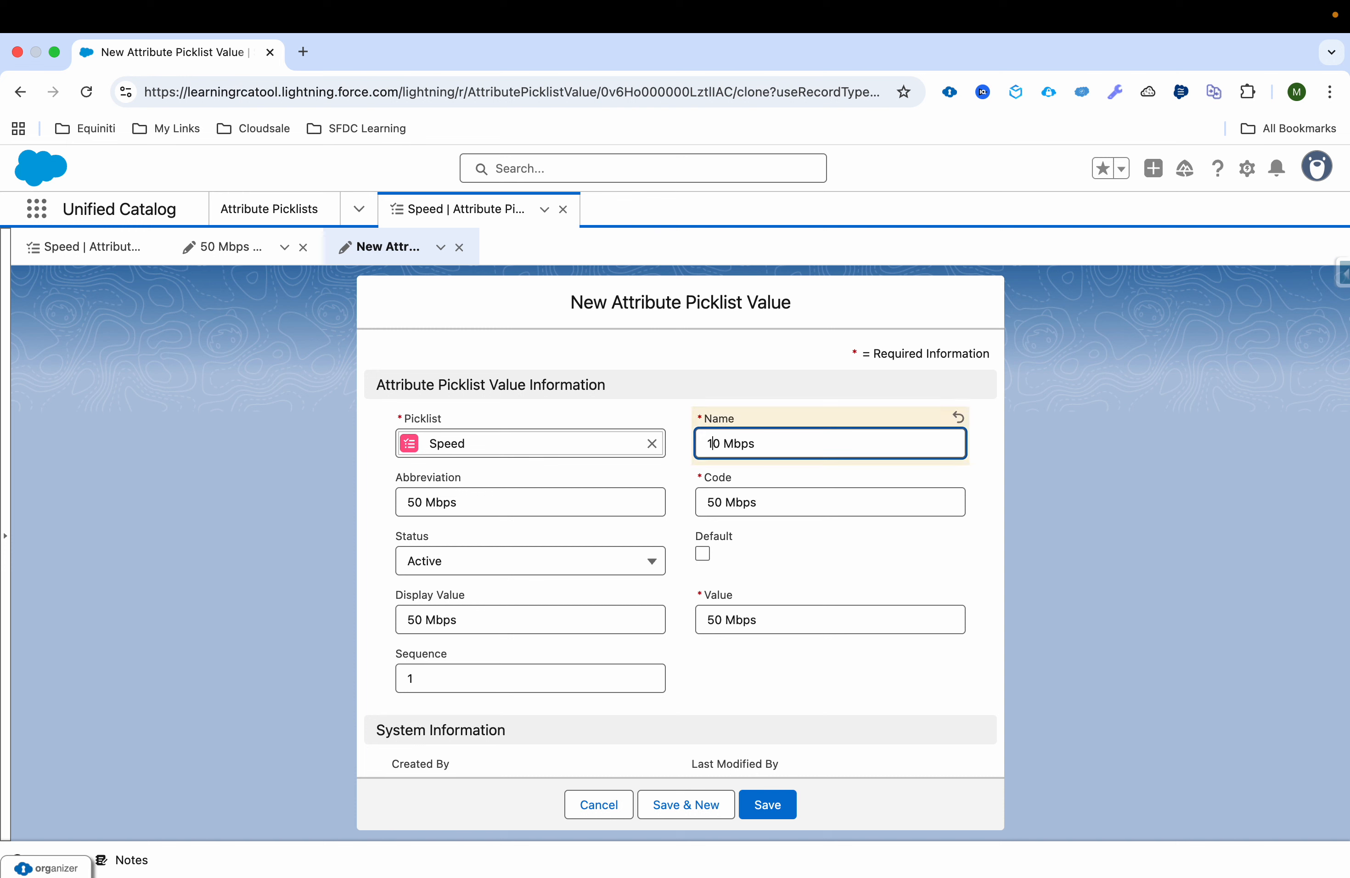
{"action": "type", "text": "0"}
{"action": "key", "text": "super+a"}
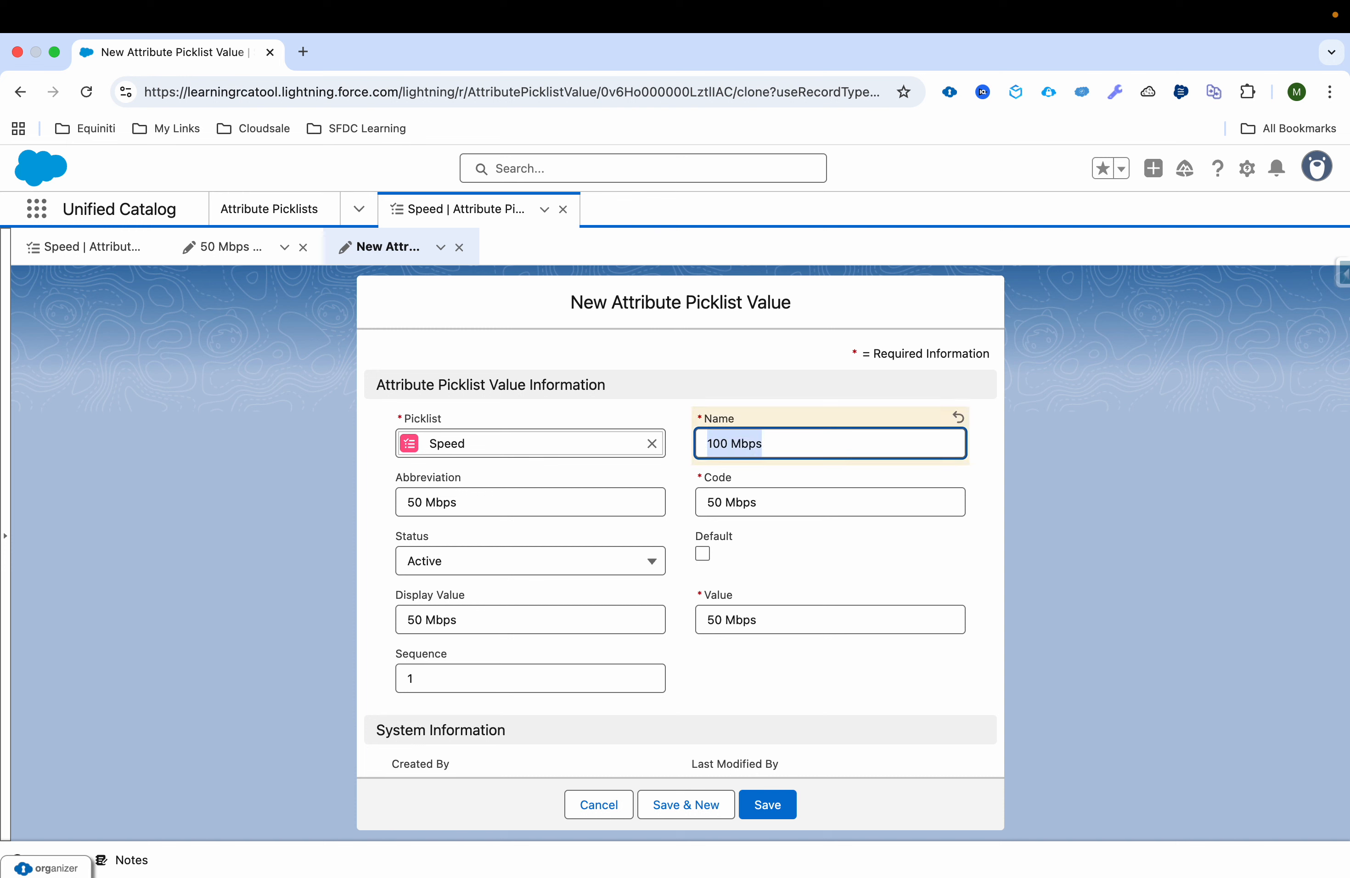
{"action": "key", "text": "super+c"}
Step: Set the cloned Speed value's code and abbreviation to 100 Mbps
{"action": "left_click", "coordinate": [758, 500]}
{"action": "key", "text": "super+a"}
{"action": "key", "text": "super+v"}
{"action": "left_click", "coordinate": [535, 506]}
{"action": "key", "text": "super+a"}
{"action": "key", "text": "super+v"}
Step: Set the clone's sequence to 2 and its display value and value to 100 Mbps, and save the record
{"action": "left_click", "coordinate": [502, 678]}
{"action": "key", "text": "BackSpace"}
{"action": "left_click", "coordinate": [526, 622]}
{"action": "key", "text": "super+a"}
{"action": "key", "text": "super+v"}
{"action": "left_click", "coordinate": [801, 623]}
{"action": "key", "text": "super+a"}
{"action": "key", "text": "super+v"}
{"action": "left_click", "coordinate": [768, 811]}
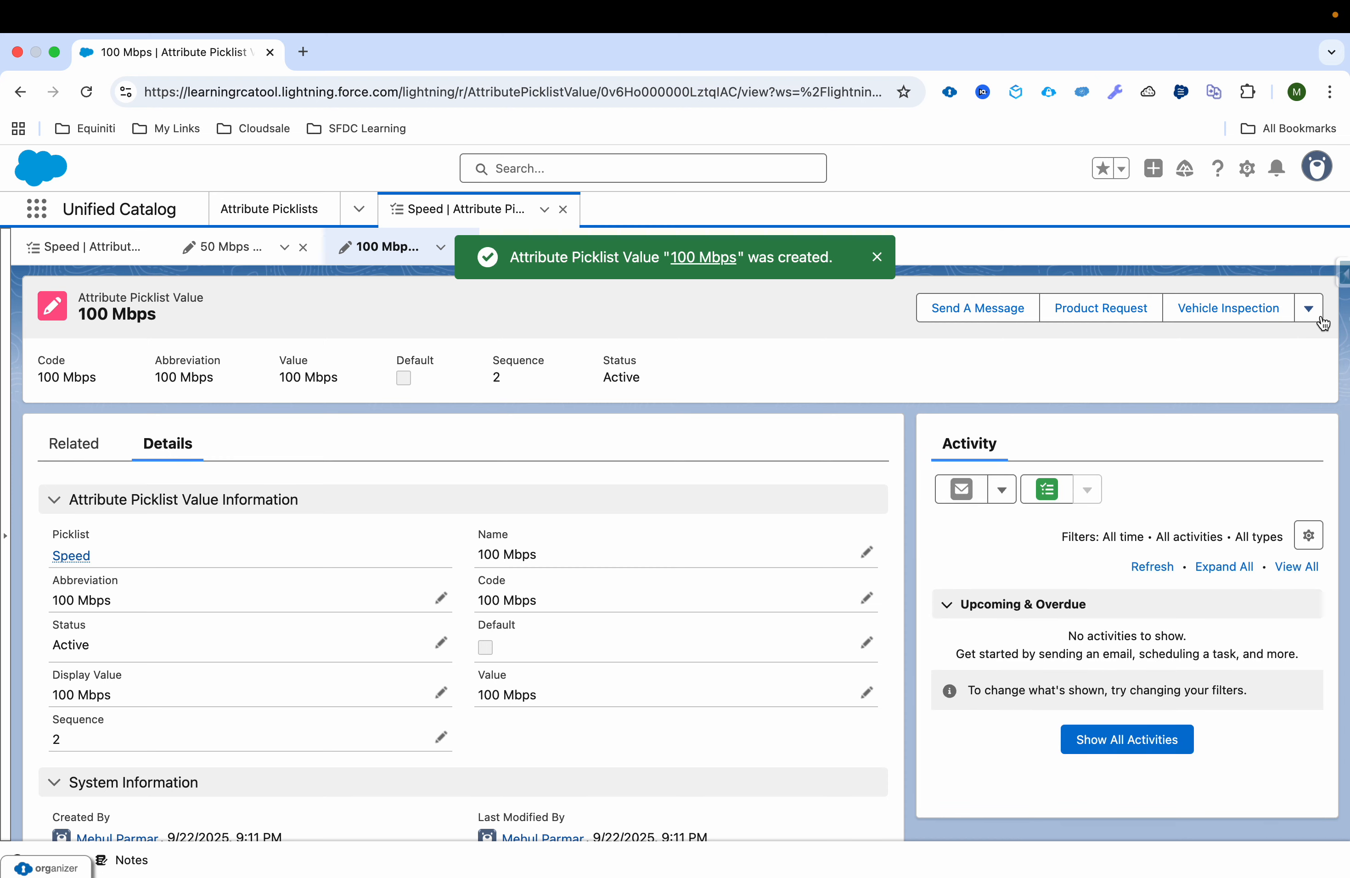
Step: Clone the 100 Mbps attribute picklist value and set the copy's name to 200 Mbps
{"action": "left_click", "coordinate": [1310, 308]}
{"action": "left_click", "coordinate": [1276, 405]}
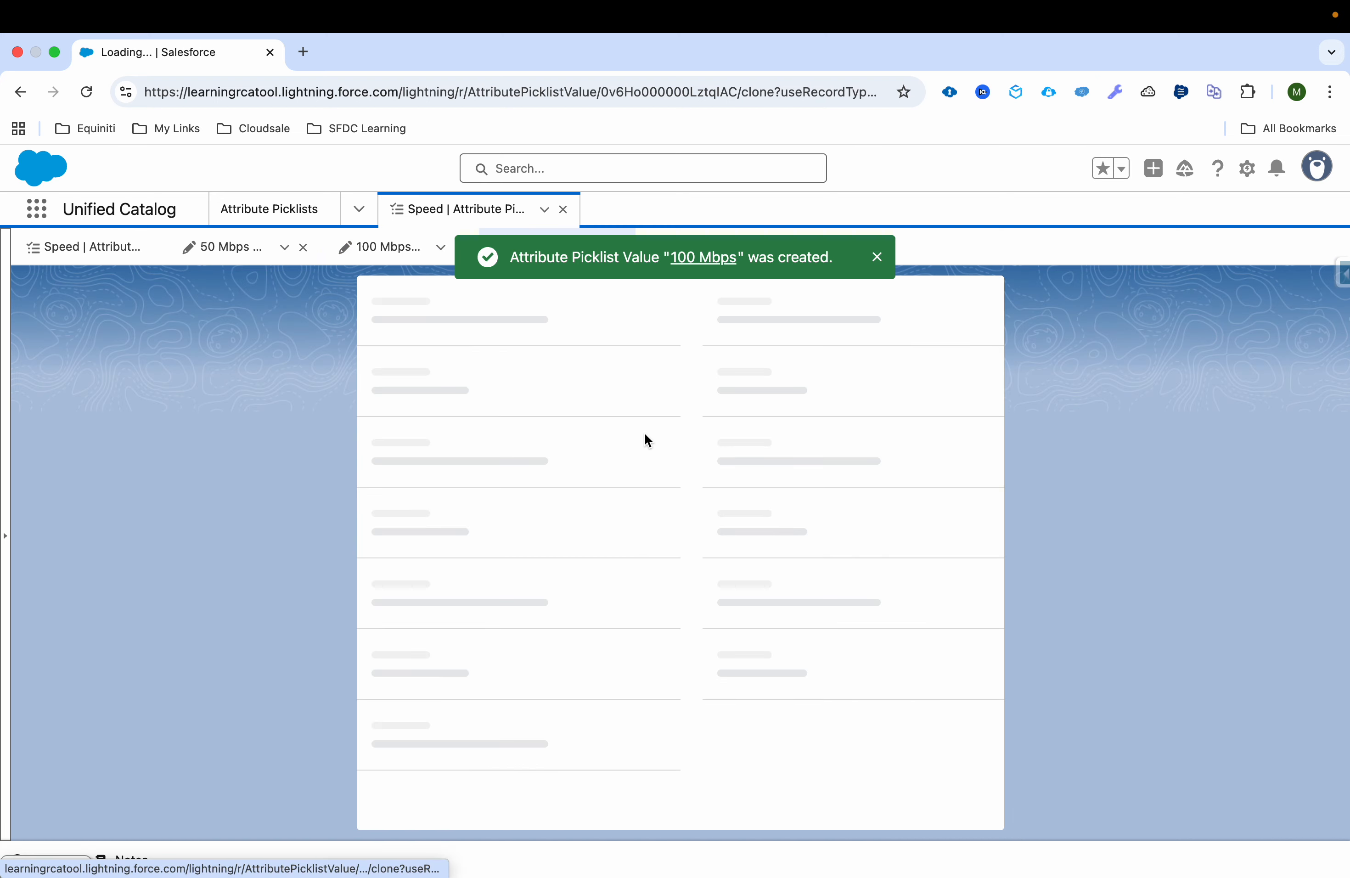
{"action": "left_click", "coordinate": [715, 443]}
{"action": "key", "text": "BackSpace"}
{"action": "type", "text": "2"}
{"action": "key", "text": "ctrl+a"}
{"action": "key", "text": "ctrl+c"}
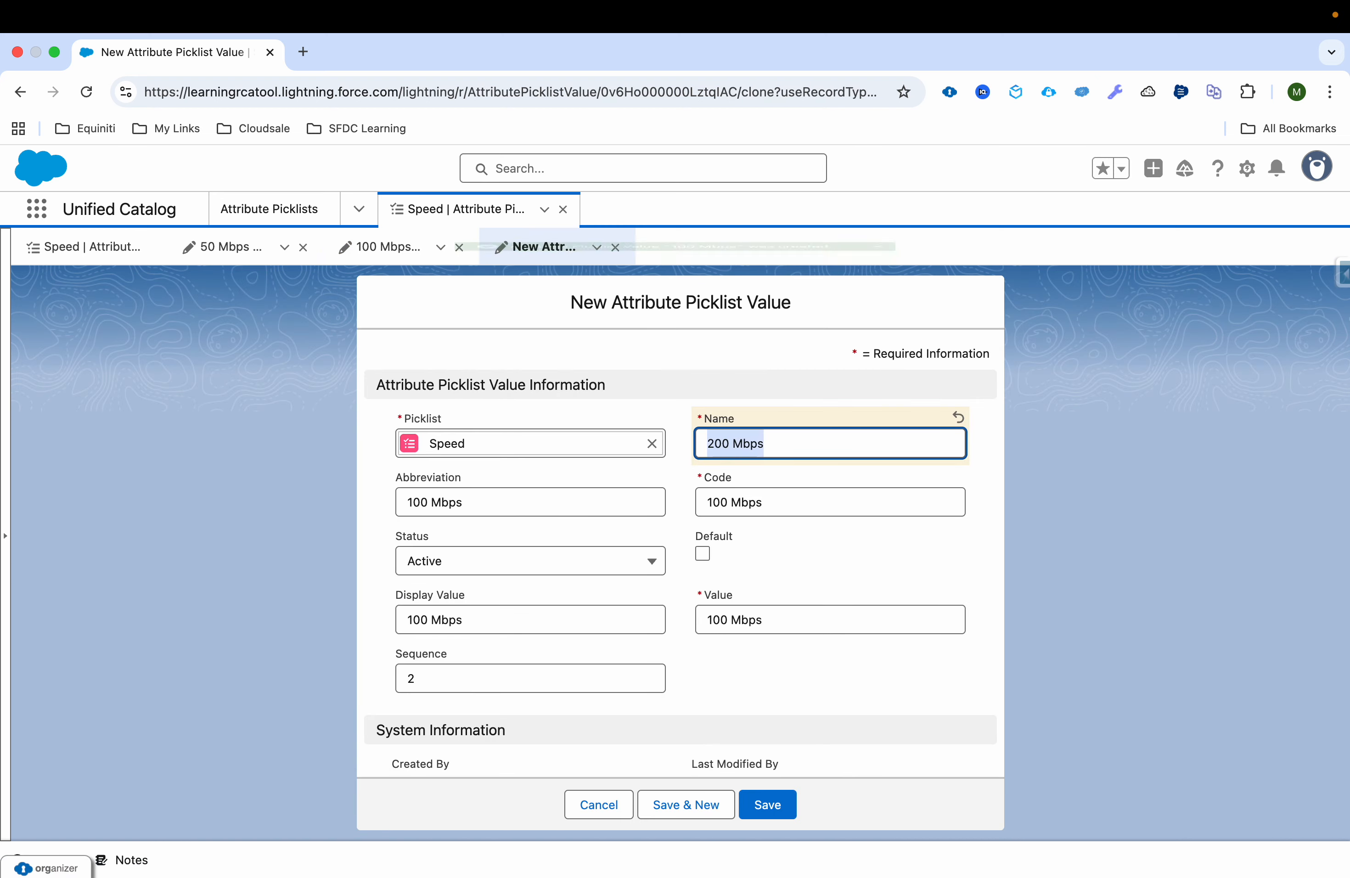
Step: Set the cloned Speed value's code and abbreviation to 200 Mbps
{"action": "left_click", "coordinate": [759, 502]}
{"action": "key", "text": "ctrl+a"}
{"action": "key", "text": "ctrl+v"}
{"action": "left_click", "coordinate": [577, 492]}
{"action": "key", "text": "ctrl+a"}
{"action": "key", "text": "ctrl+v"}
Step: Set the clone's display value and value to 200 Mbps and its sequence to 3, save it and close the Speed record
{"action": "left_click", "coordinate": [540, 609]}
{"action": "key", "text": "ctrl+a"}
{"action": "key", "text": "ctrl+v"}
{"action": "left_click", "coordinate": [769, 625]}
{"action": "key", "text": "ctrl+a"}
{"action": "key", "text": "ctrl+v"}
{"action": "left_click", "coordinate": [512, 687]}
{"action": "key", "text": "BackSpace"}
{"action": "left_click", "coordinate": [767, 804]}
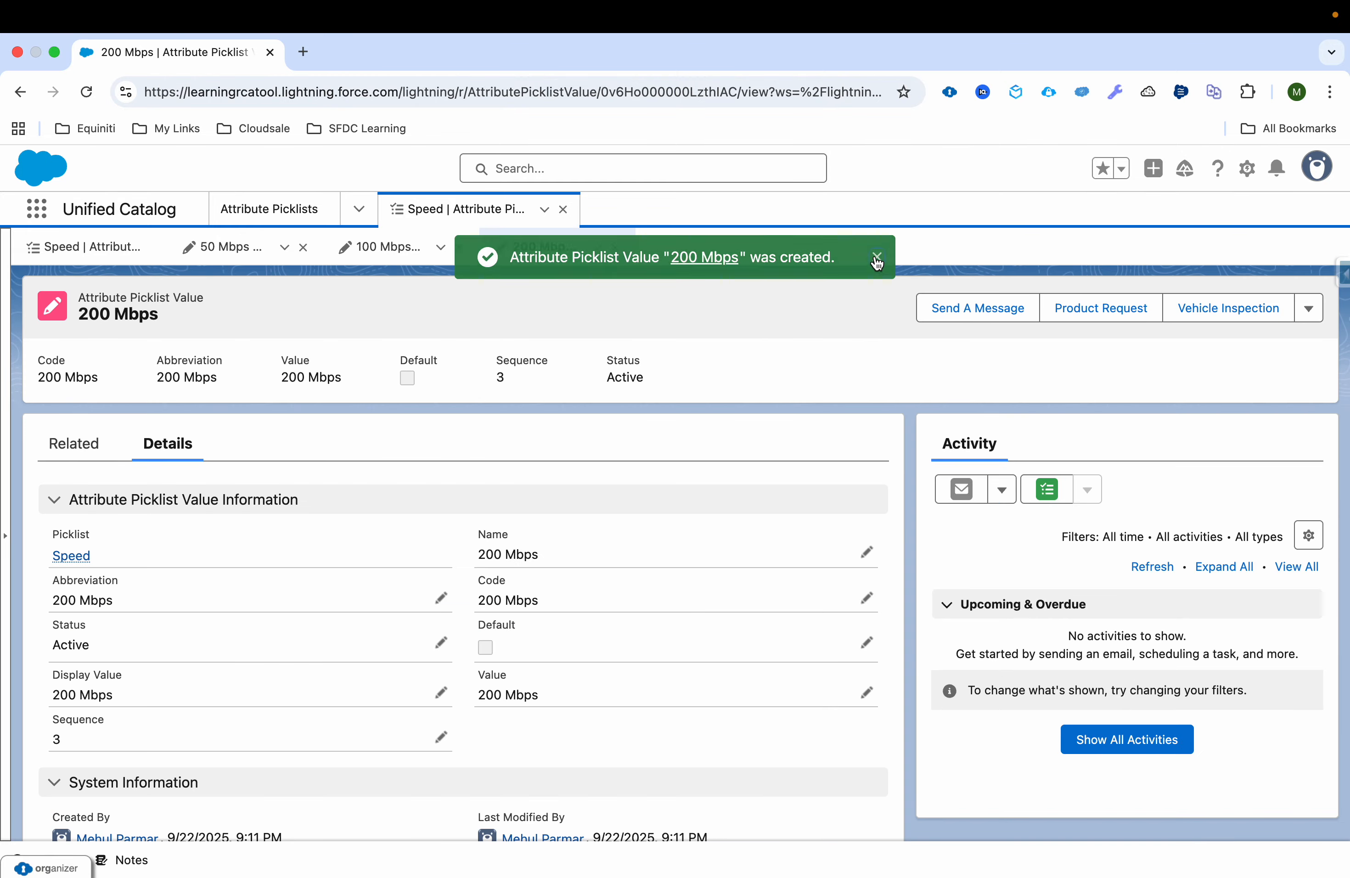
{"action": "left_click", "coordinate": [565, 210]}
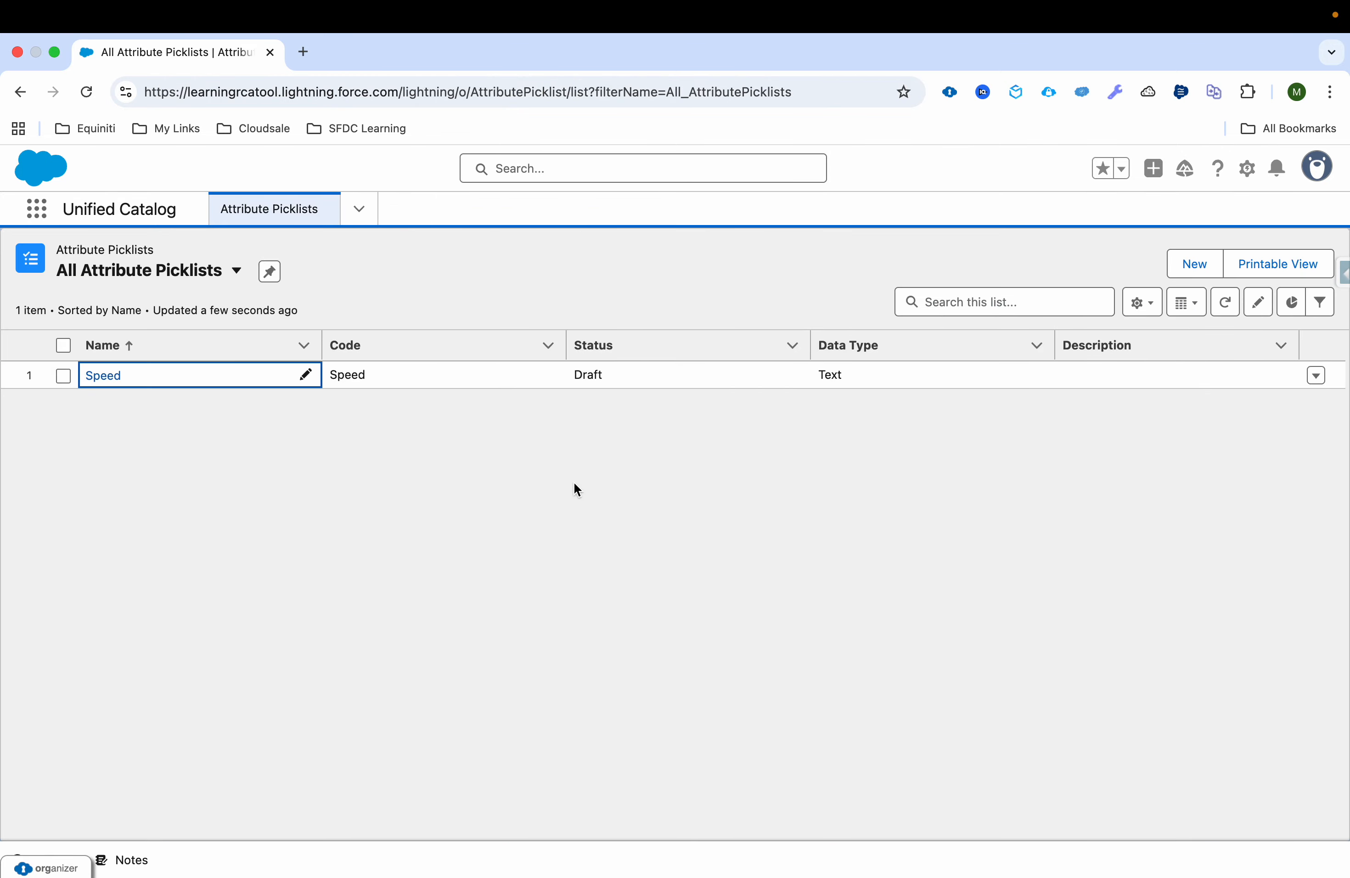
Step: Start a new attribute picklist with Data Limit as its name and code, as listed in the use case slide
{"action": "key", "text": "ctrl+Right"}
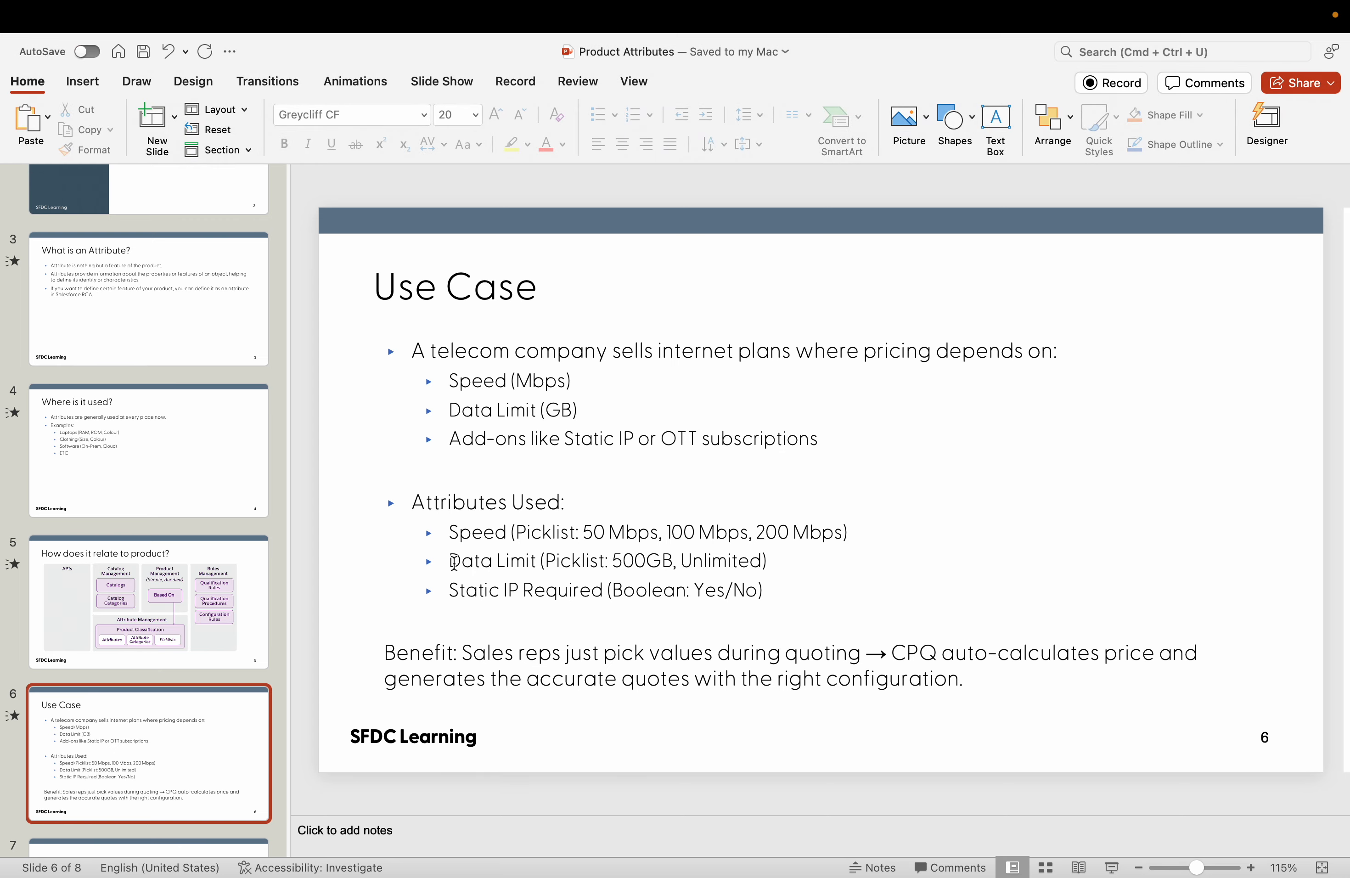
{"action": "key", "text": "ctrl+Left"}
{"action": "left_click", "coordinate": [1197, 263]}
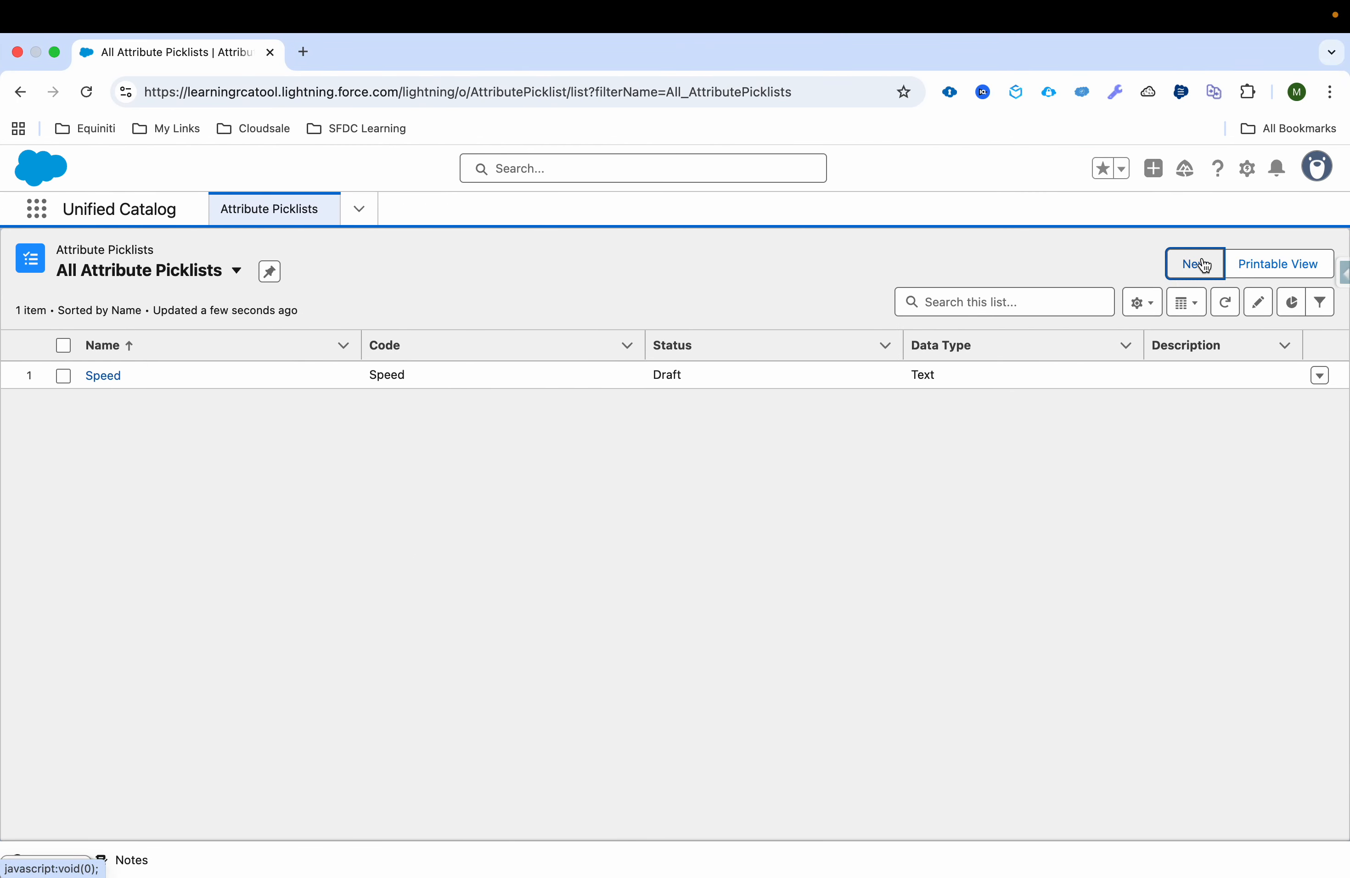
{"action": "type", "text": "Data L"}
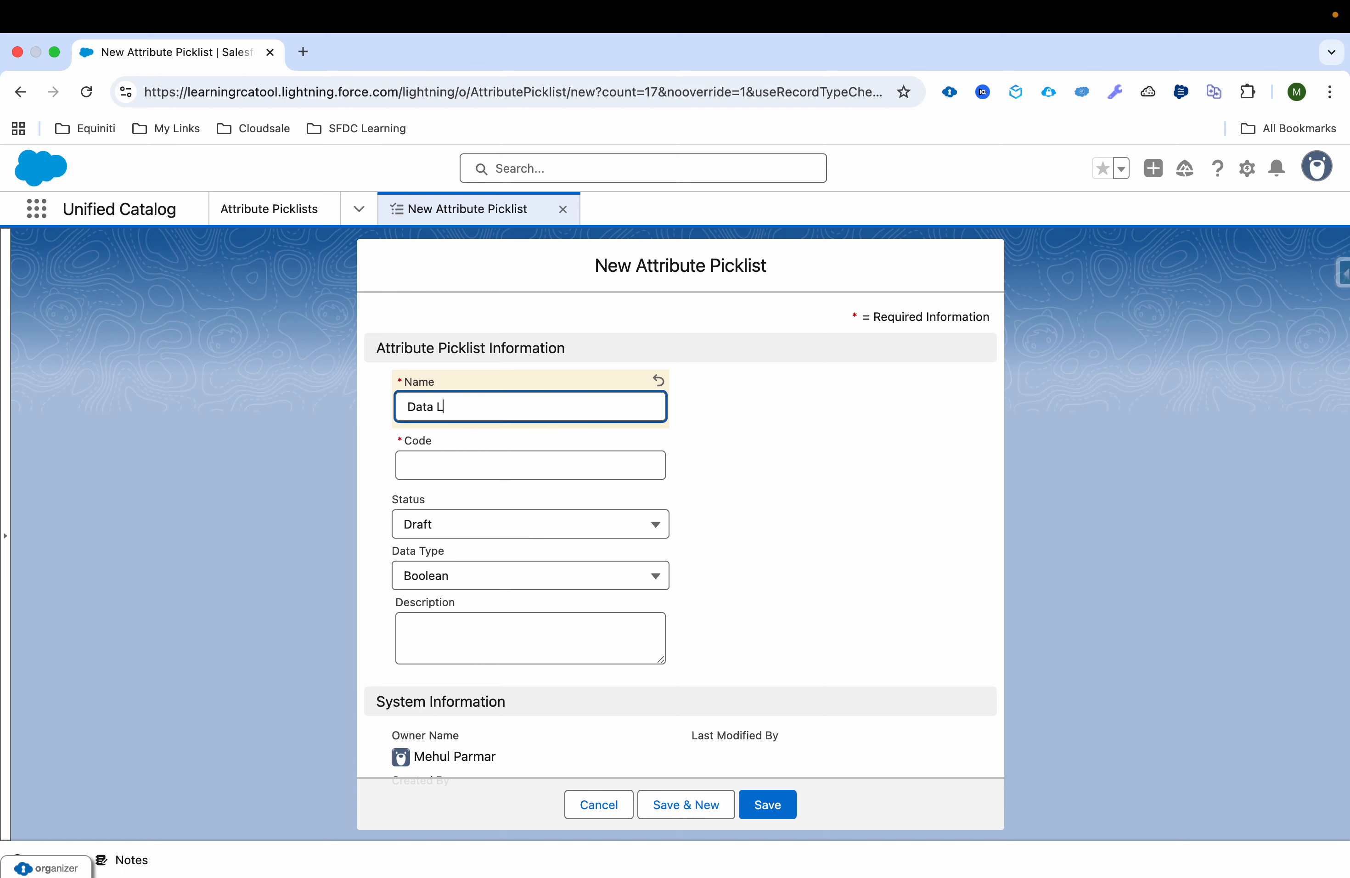
{"action": "type", "text": "imit"}
{"action": "key", "text": "ctrl+a"}
{"action": "key", "text": "ctrl+c"}
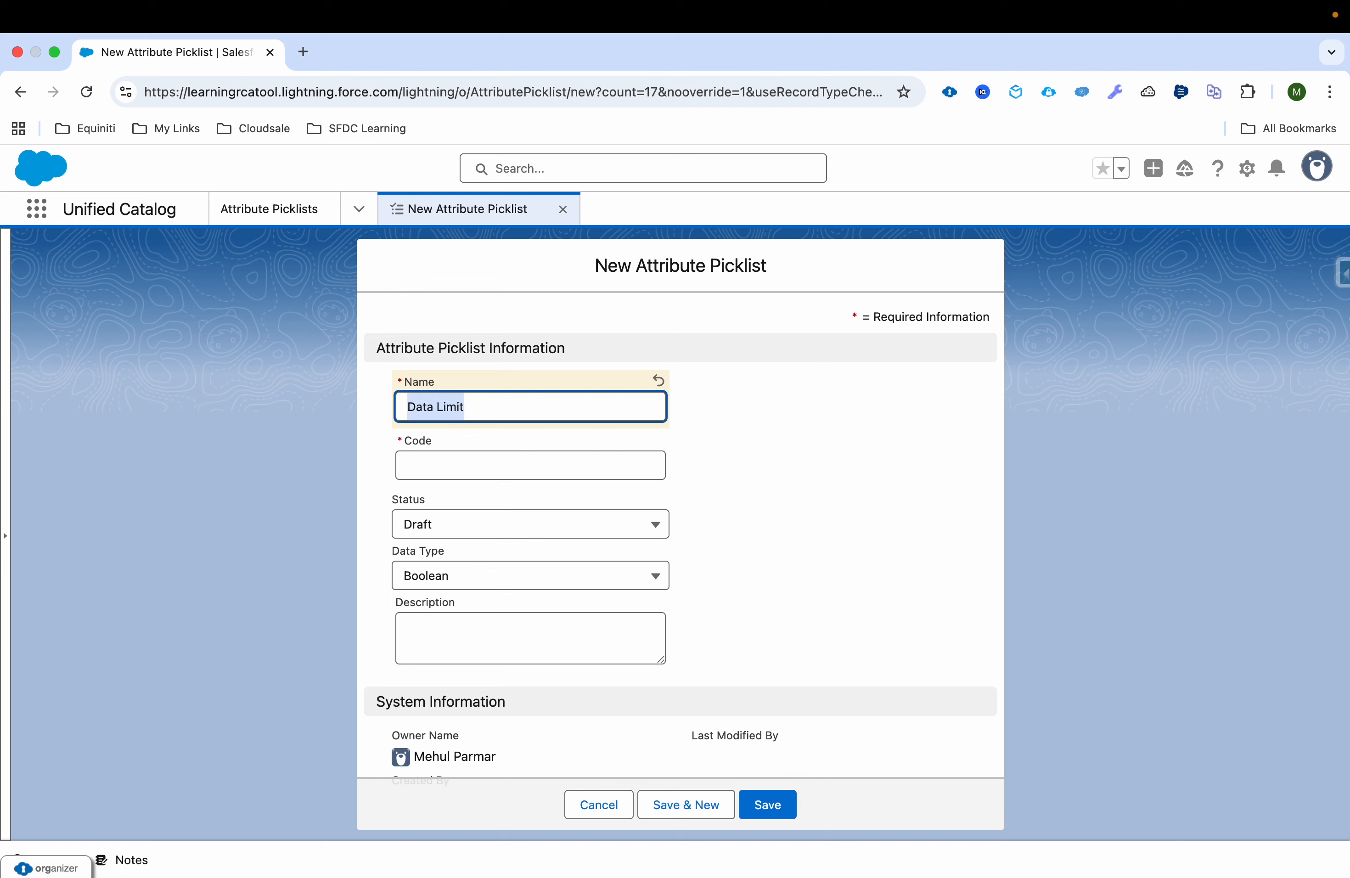
{"action": "left_click", "coordinate": [495, 465]}
{"action": "key", "text": "ctrl+v"}
Step: Set the Data Limit picklist's data type to Text and save the record
{"action": "left_click", "coordinate": [489, 577]}
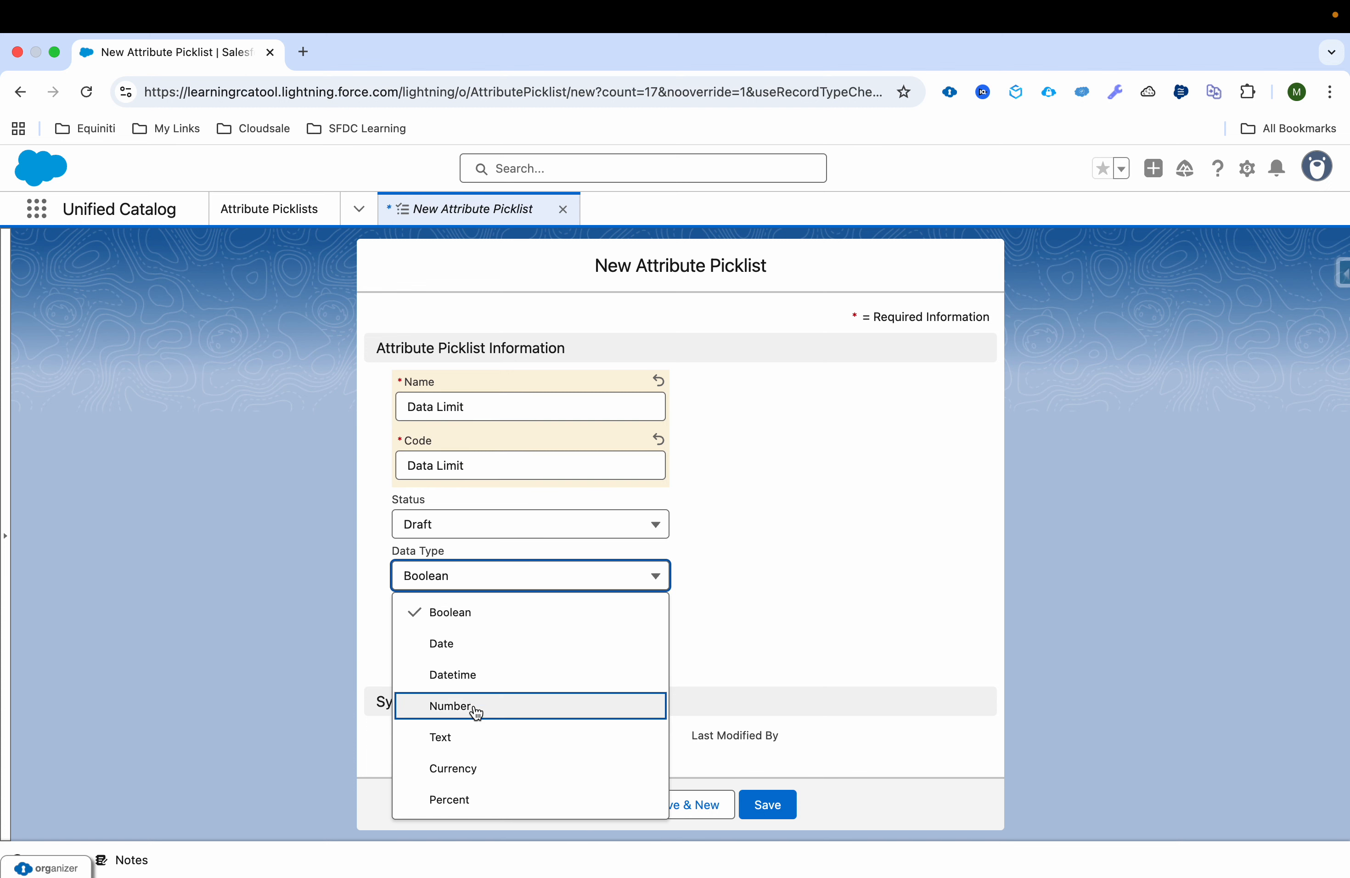
{"action": "left_click", "coordinate": [474, 738]}
{"action": "left_click", "coordinate": [768, 805]}
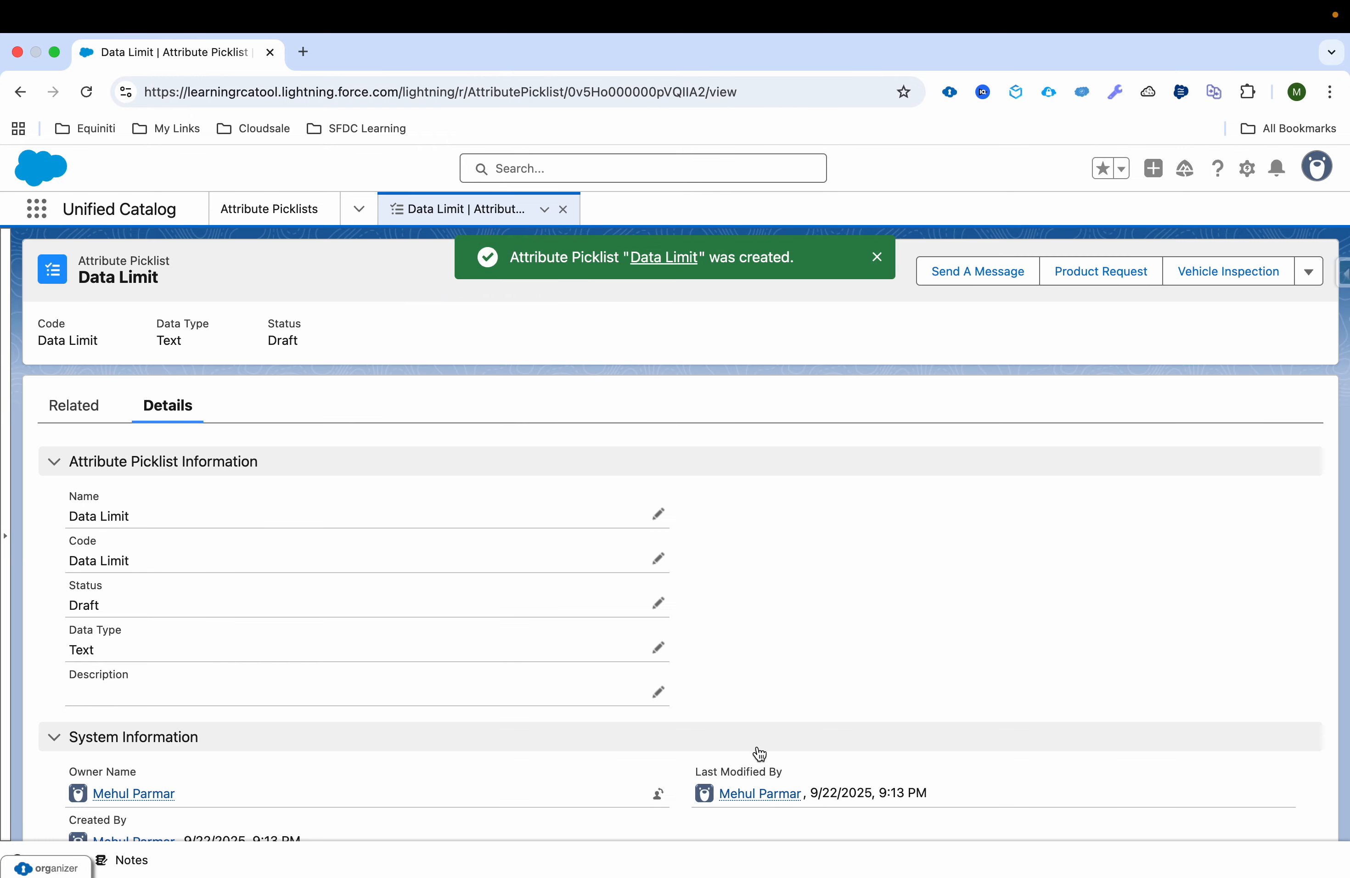
Step: Start a new attribute picklist value for Data Limit with 500 GB as its name, code and abbreviation
{"action": "key", "text": "ctrl+Left"}
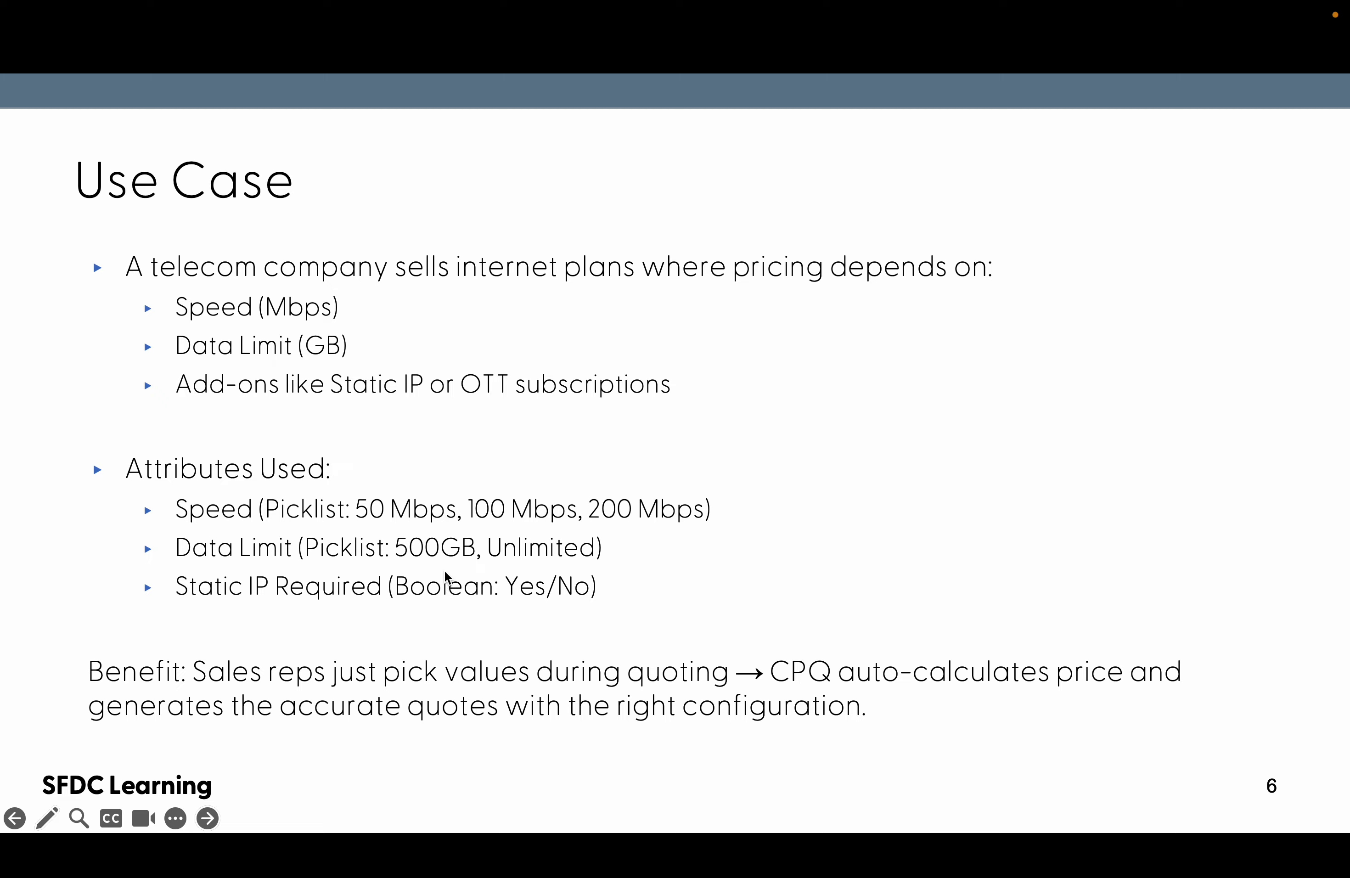
{"action": "key", "text": "ctrl+Right"}
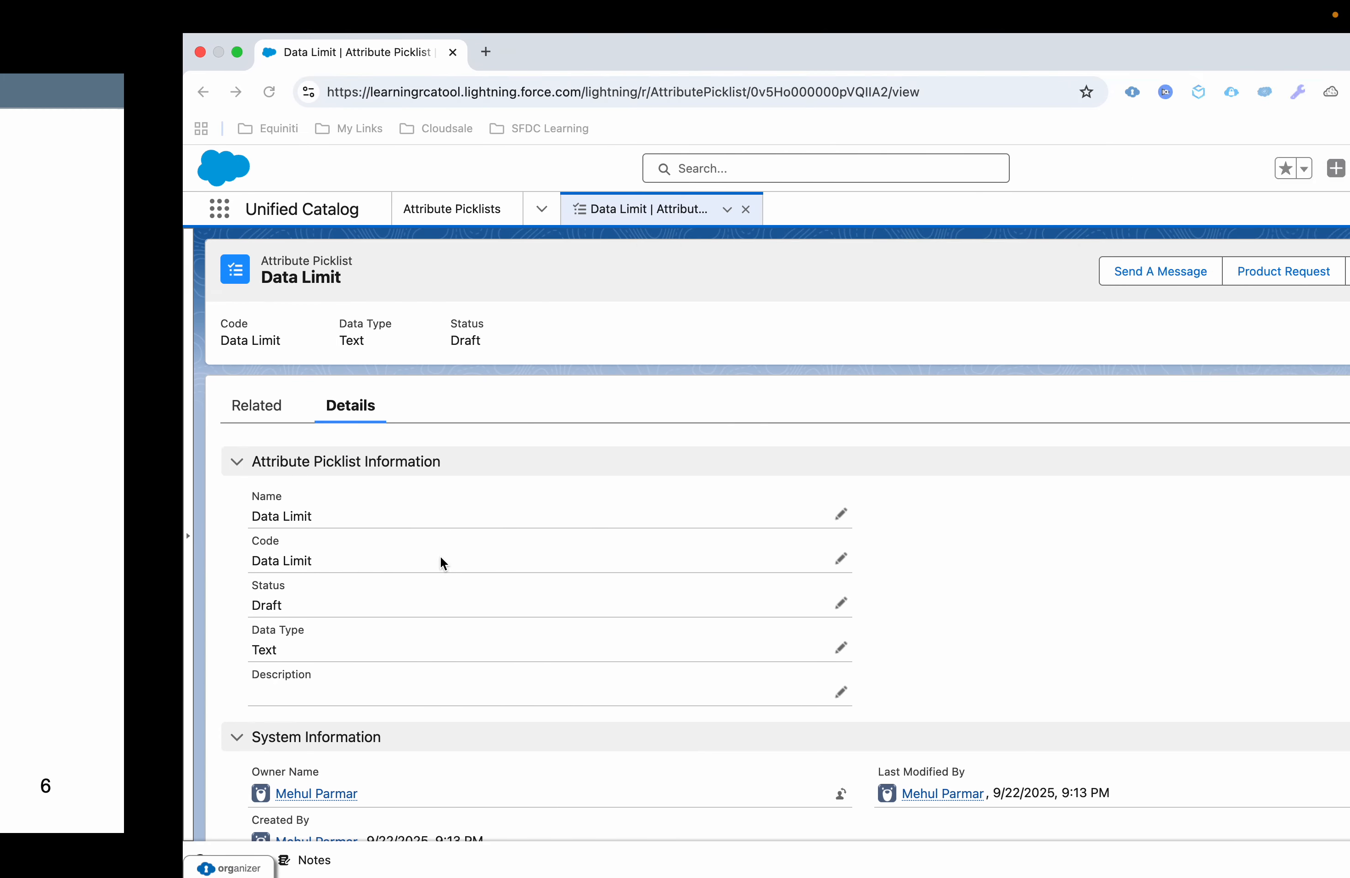
{"action": "left_click", "coordinate": [86, 413]}
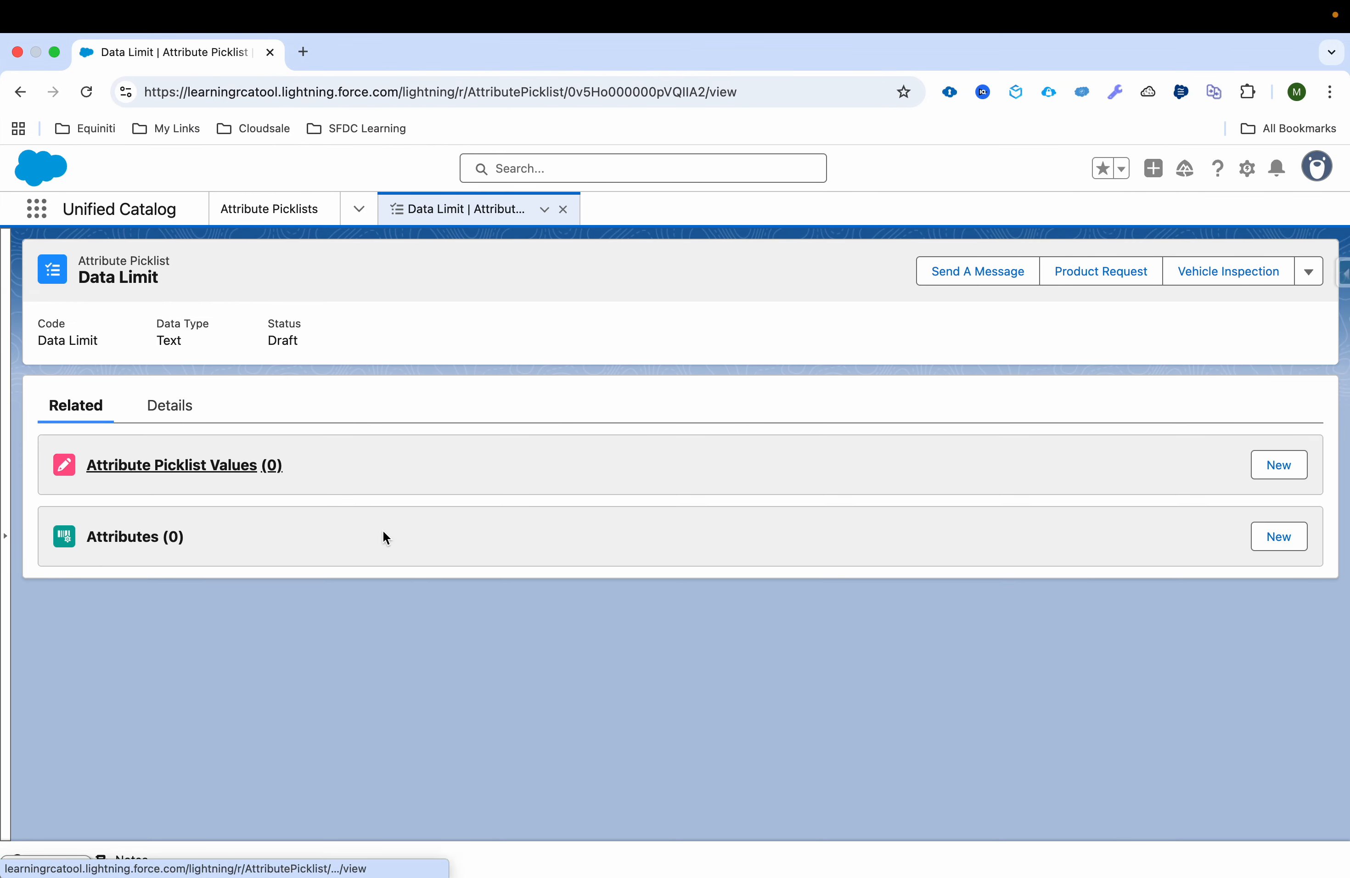
{"action": "left_click", "coordinate": [1282, 464]}
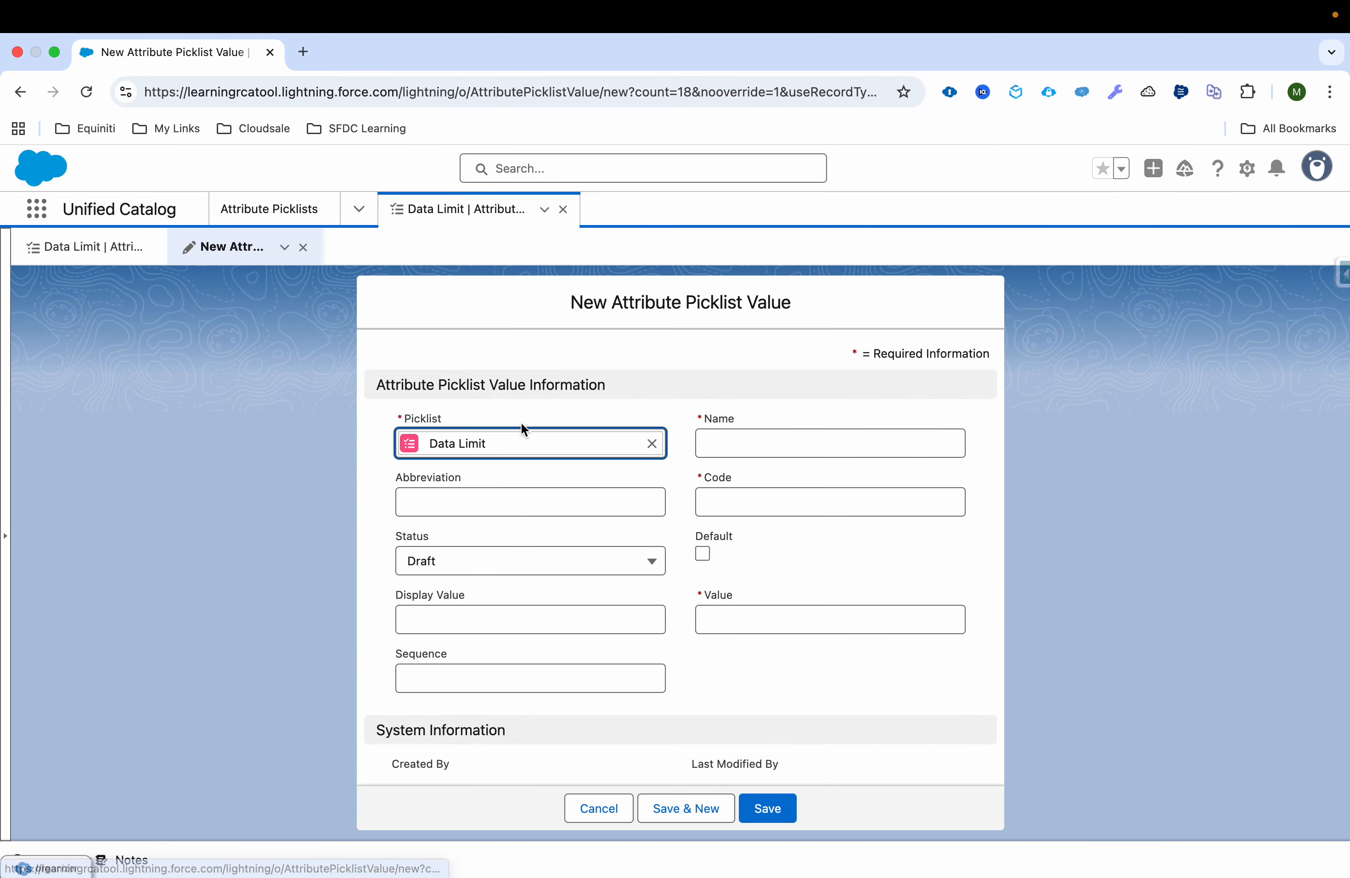
{"action": "left_click", "coordinate": [757, 444]}
{"action": "type", "text": "500 GB"}
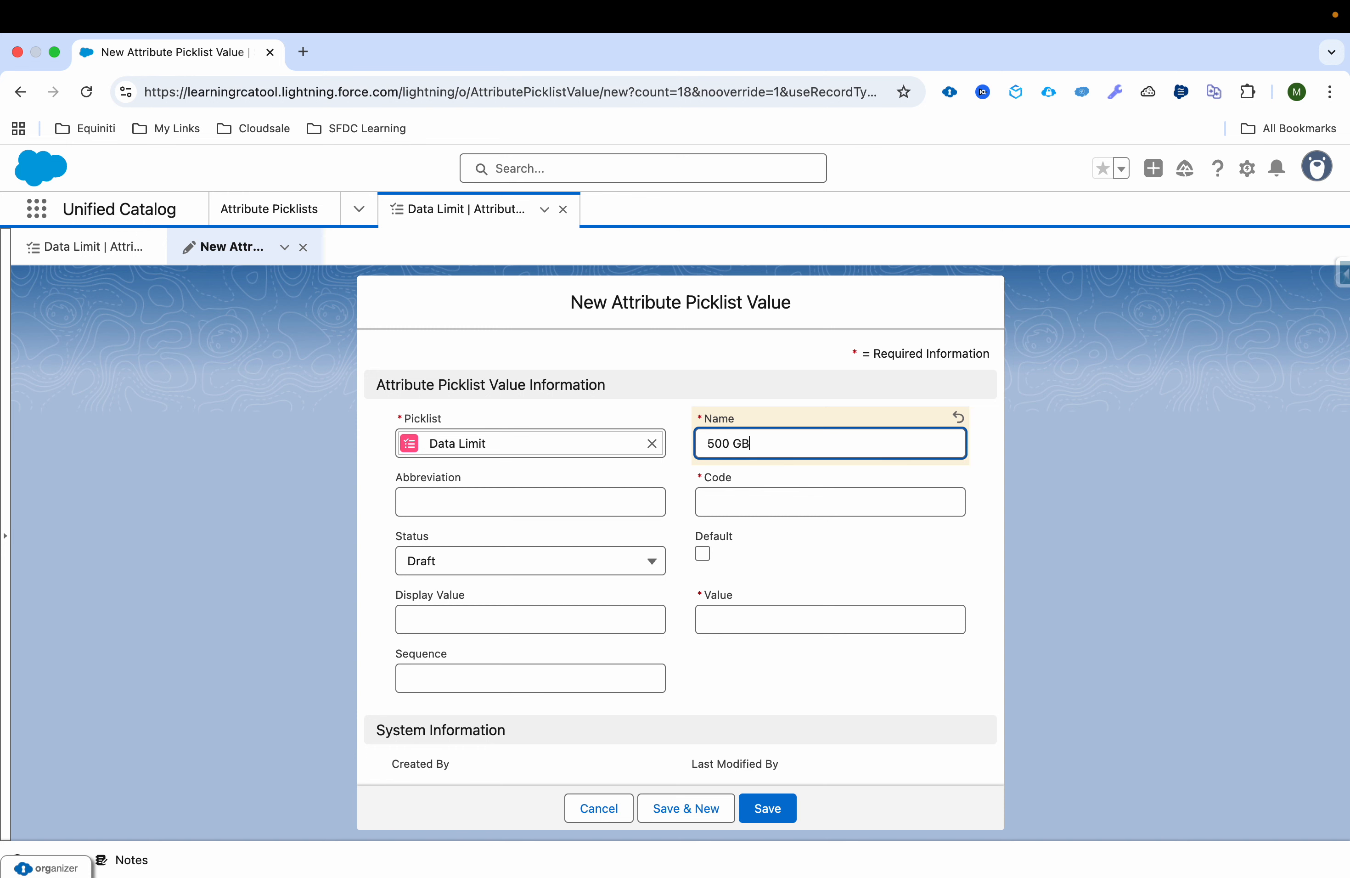
{"action": "left_click", "coordinate": [726, 504]}
{"action": "type", "text": "500 GB"}
{"action": "left_click", "coordinate": [542, 509]}
{"action": "type", "text": "500 GB"}
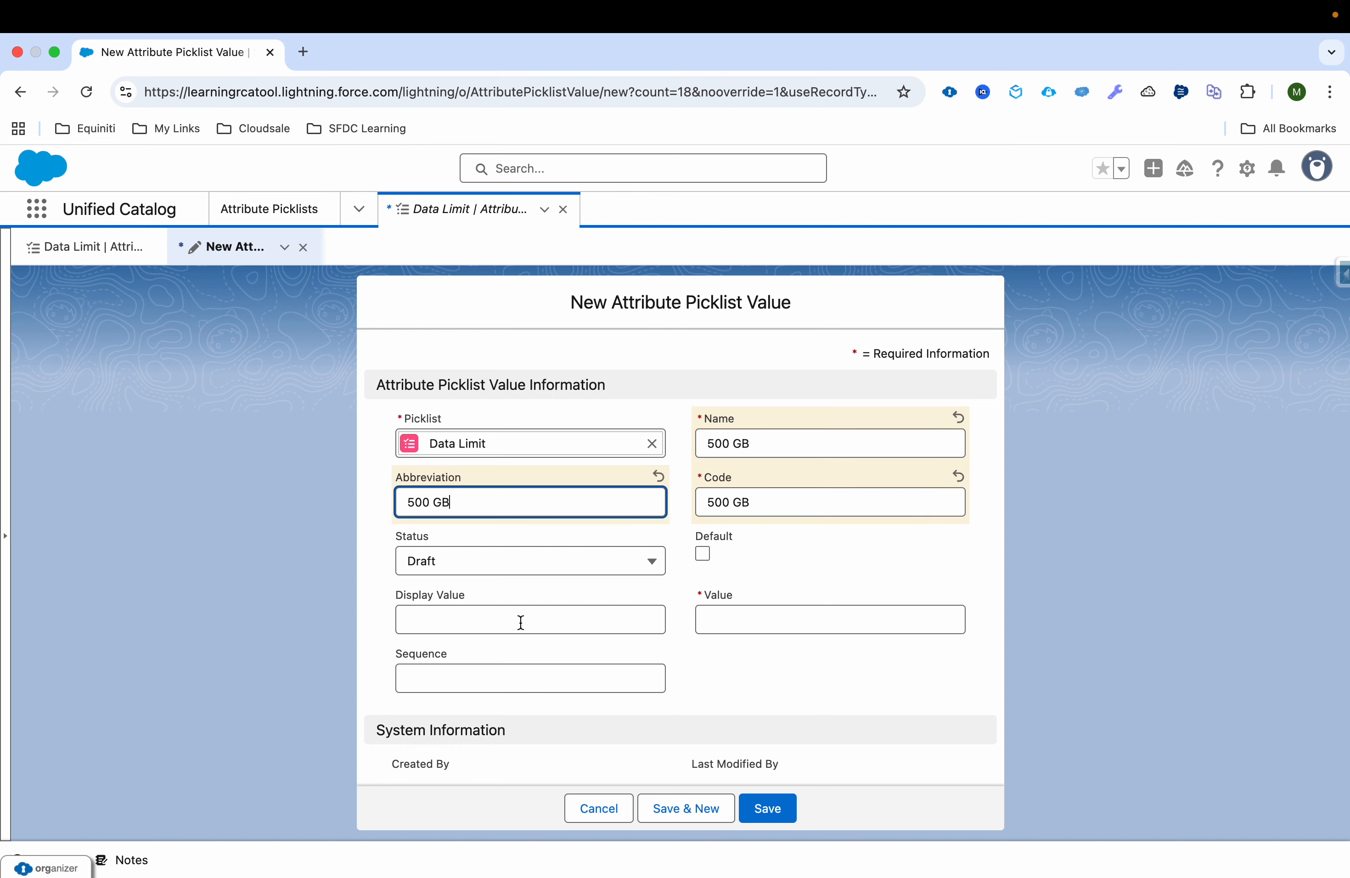
Step: Set the Data Limit value's display value and value to 500 GB and its sequence to 1
{"action": "left_click", "coordinate": [520, 621]}
{"action": "type", "text": "500 GB"}
{"action": "left_click", "coordinate": [801, 627]}
{"action": "type", "text": "500 GB"}
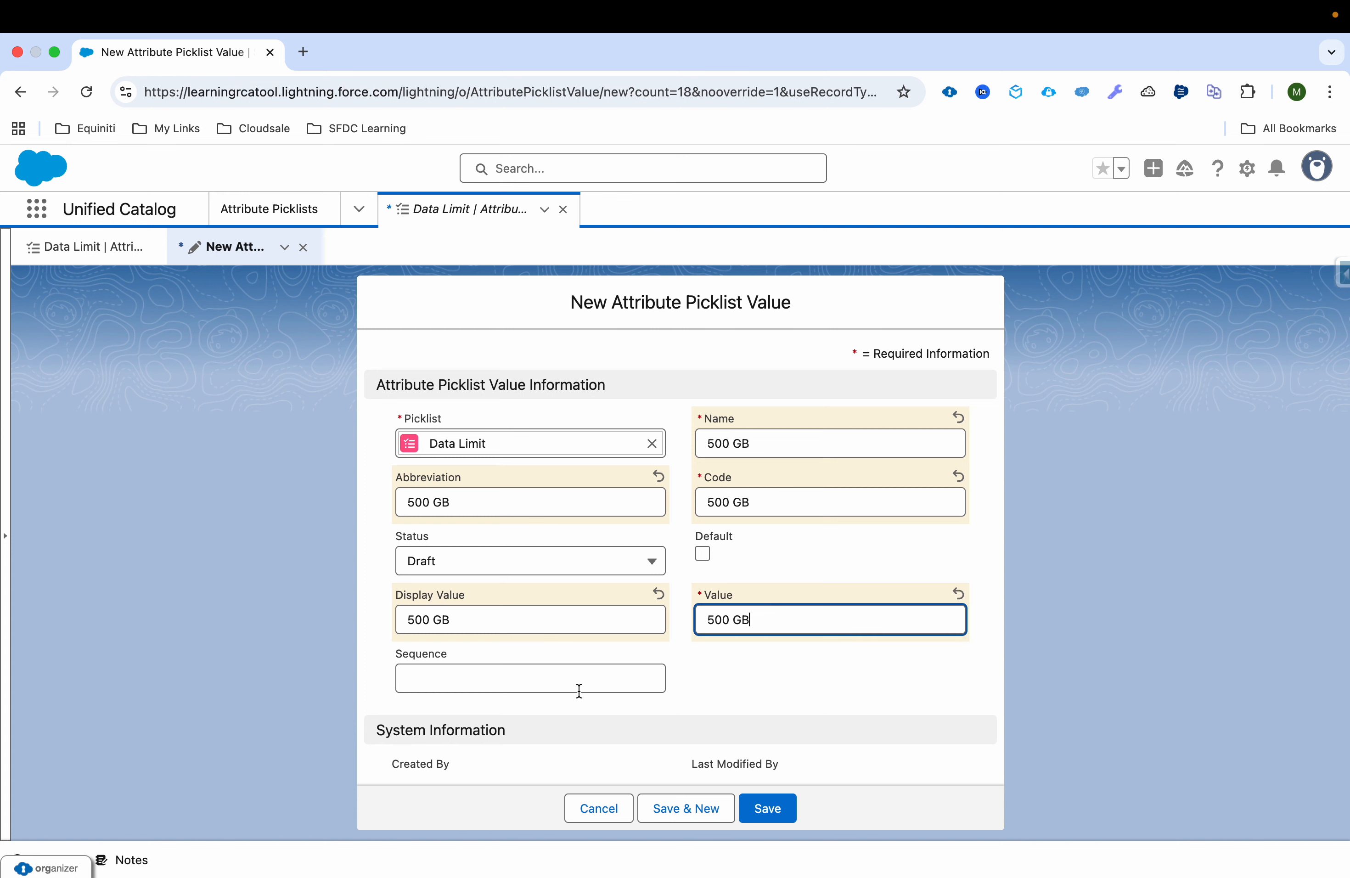
{"action": "left_click", "coordinate": [562, 687]}
{"action": "type", "text": "1"}
Step: Set the 500 GB picklist value's status to Active and save the record
{"action": "left_click", "coordinate": [505, 563]}
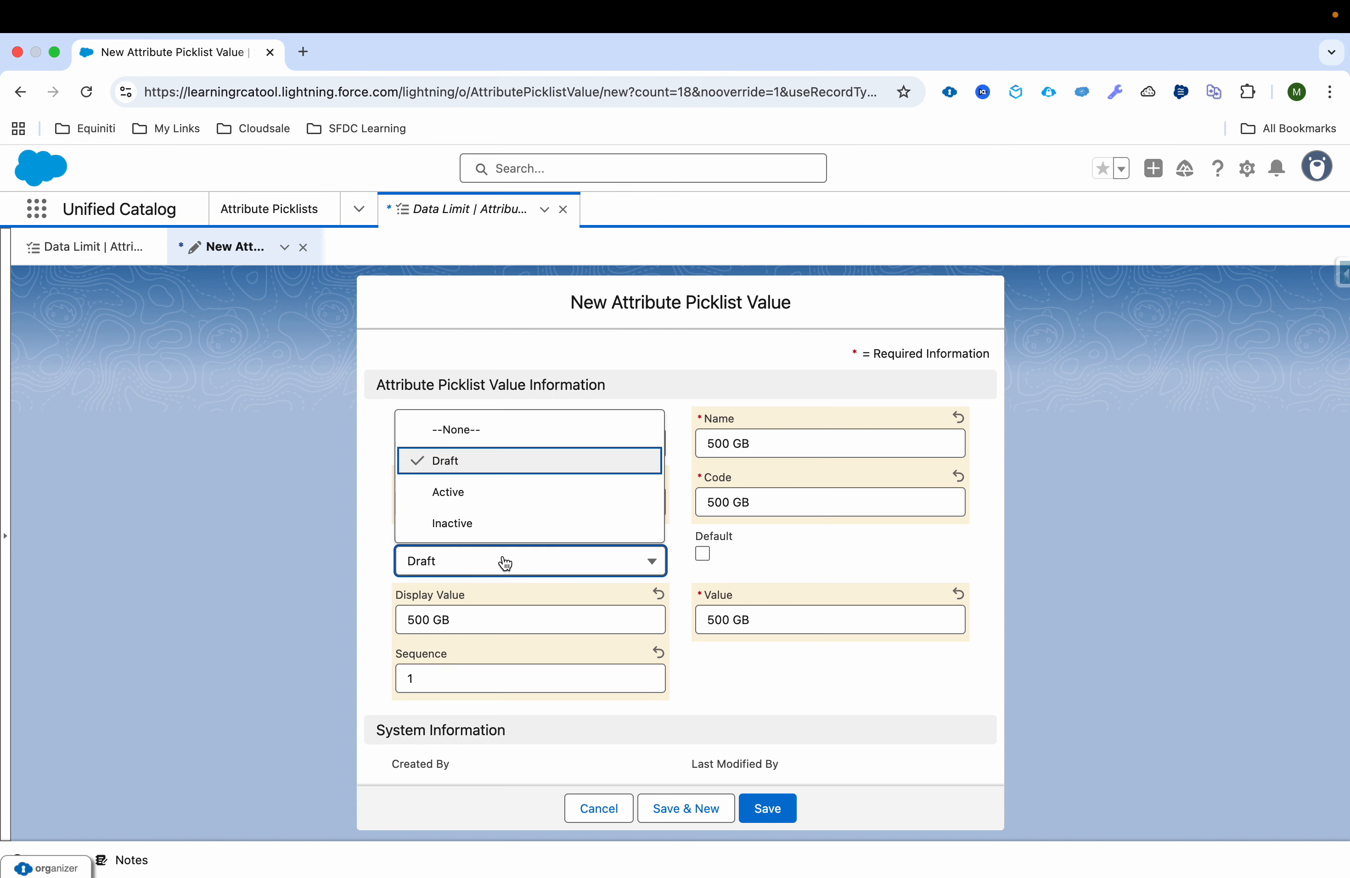
{"action": "left_click", "coordinate": [534, 494]}
{"action": "left_click", "coordinate": [770, 805]}
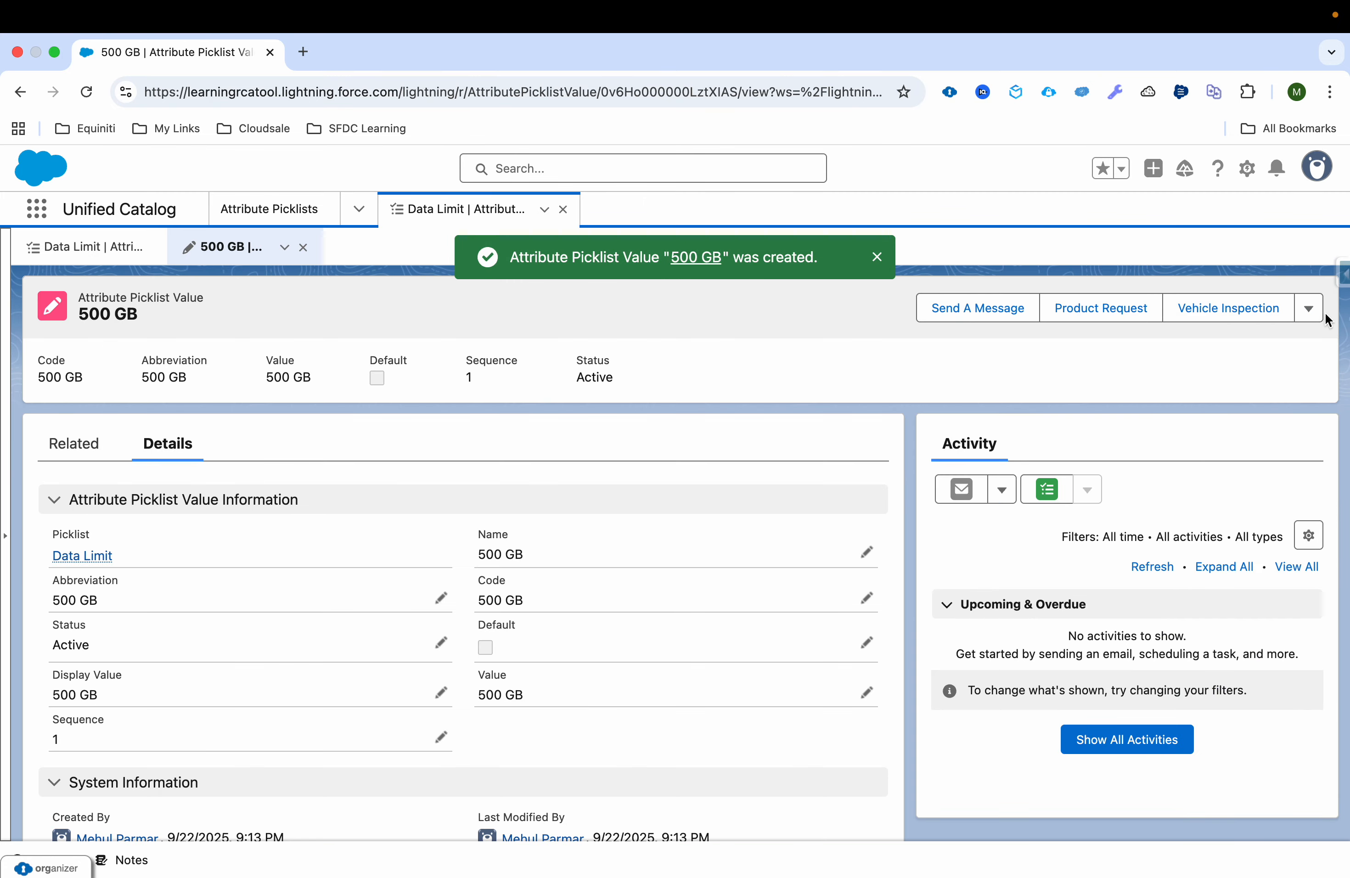
Step: Clone the 500 GB attribute picklist value and set the copy's name to Unlimited
{"action": "left_click", "coordinate": [1320, 319]}
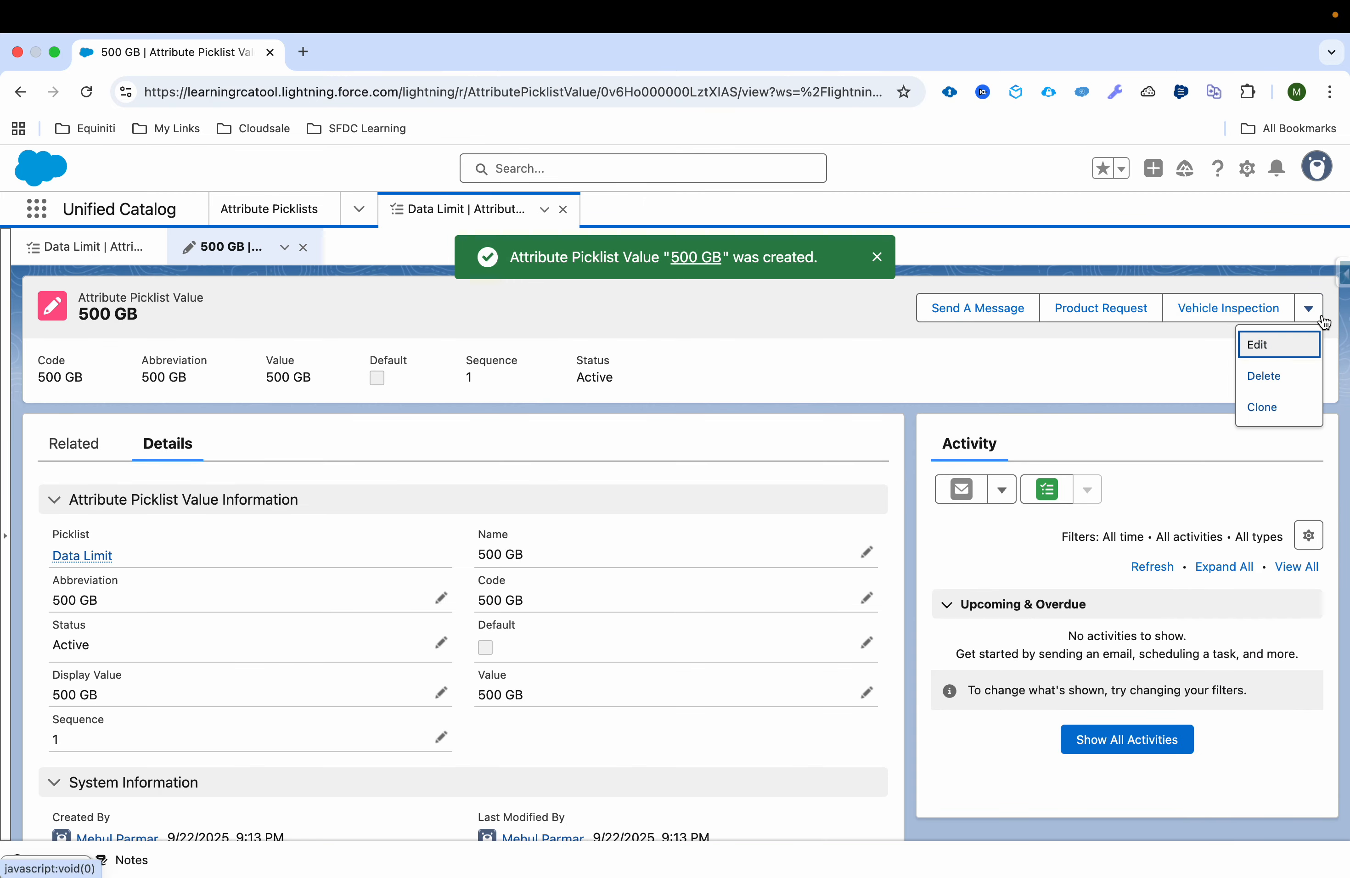
{"action": "left_click", "coordinate": [1300, 406]}
{"action": "triple_click", "coordinate": [787, 439]}
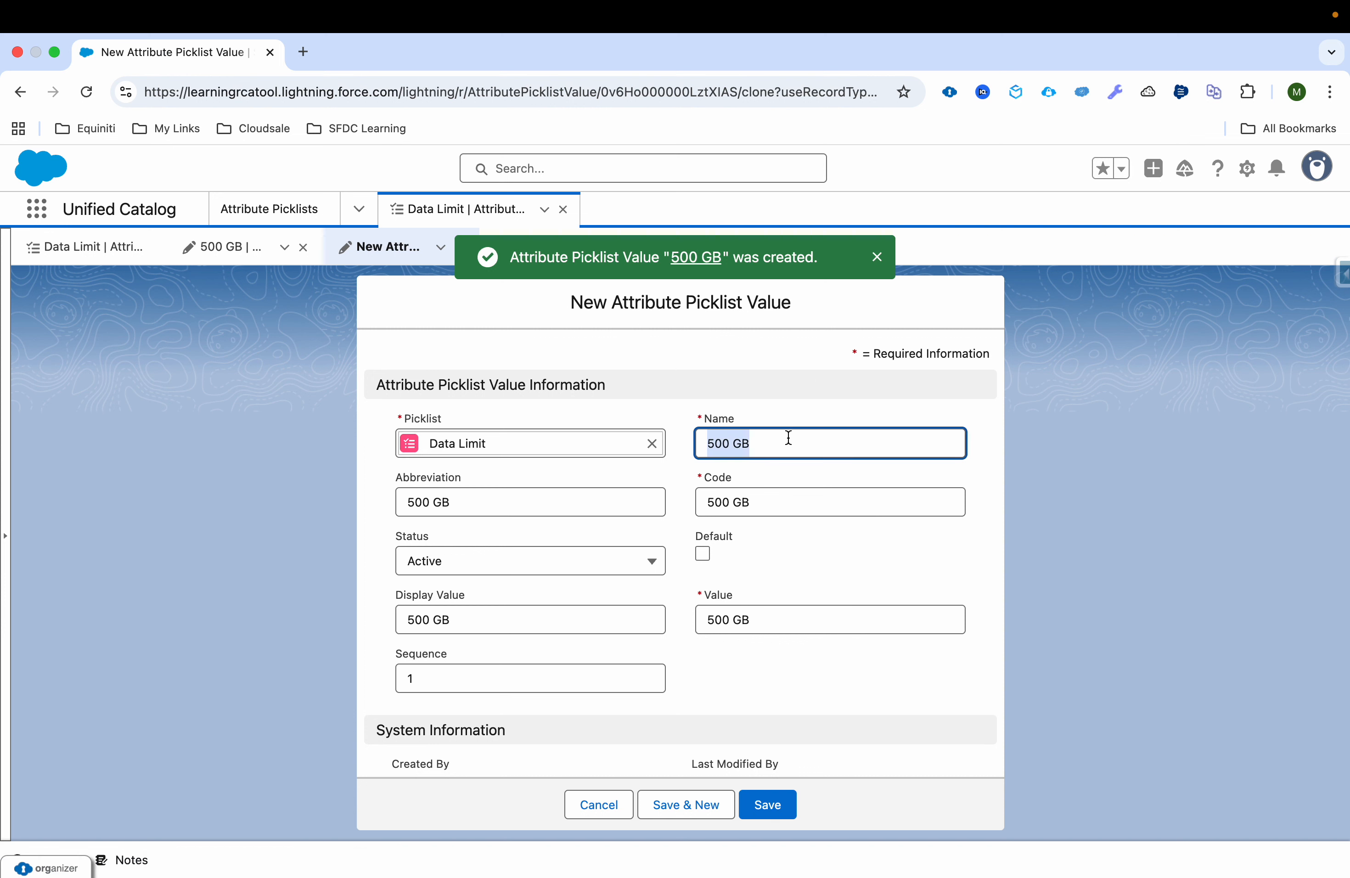
{"action": "type", "text": "Unli"}
{"action": "key", "text": "super+a"}
{"action": "key", "text": "super+c"}
Step: Set the cloned Data Limit value's code and abbreviation to Unlimited
{"action": "triple_click", "coordinate": [777, 504]}
{"action": "key", "text": "super+v"}
{"action": "triple_click", "coordinate": [605, 509]}
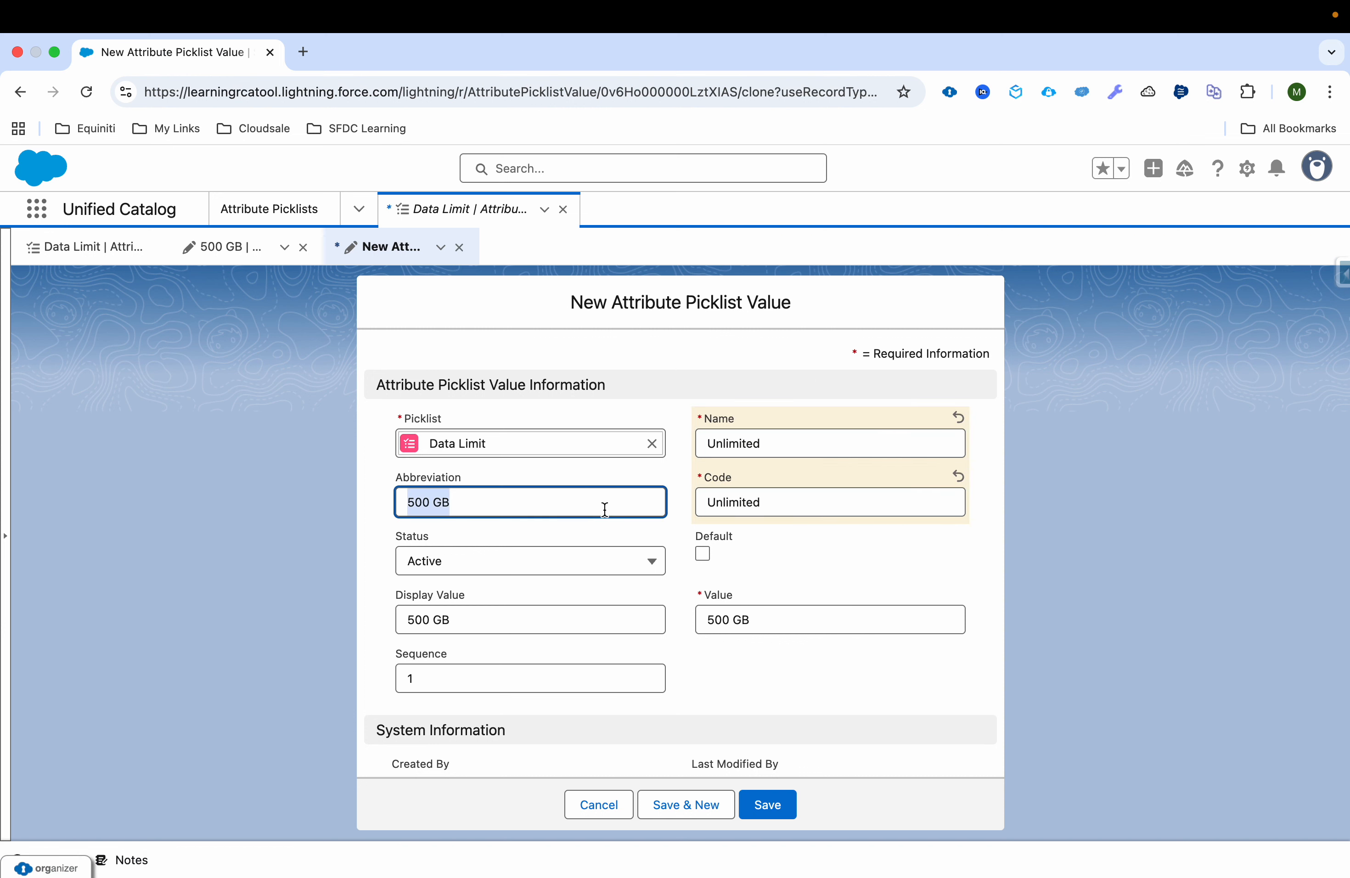
{"action": "key", "text": "super+v"}
Step: Set the clone's display value and value to Unlimited and its sequence to 2, save it and close the Data Limit record
{"action": "left_click", "coordinate": [573, 612]}
{"action": "key", "text": "super+v"}
{"action": "key", "text": "super+a"}
{"action": "key", "text": "super+v"}
{"action": "left_click", "coordinate": [773, 622]}
{"action": "key", "text": "super+a"}
{"action": "key", "text": "super+v"}
{"action": "triple_click", "coordinate": [656, 677]}
{"action": "type", "text": "2"}
{"action": "left_click", "coordinate": [782, 811]}
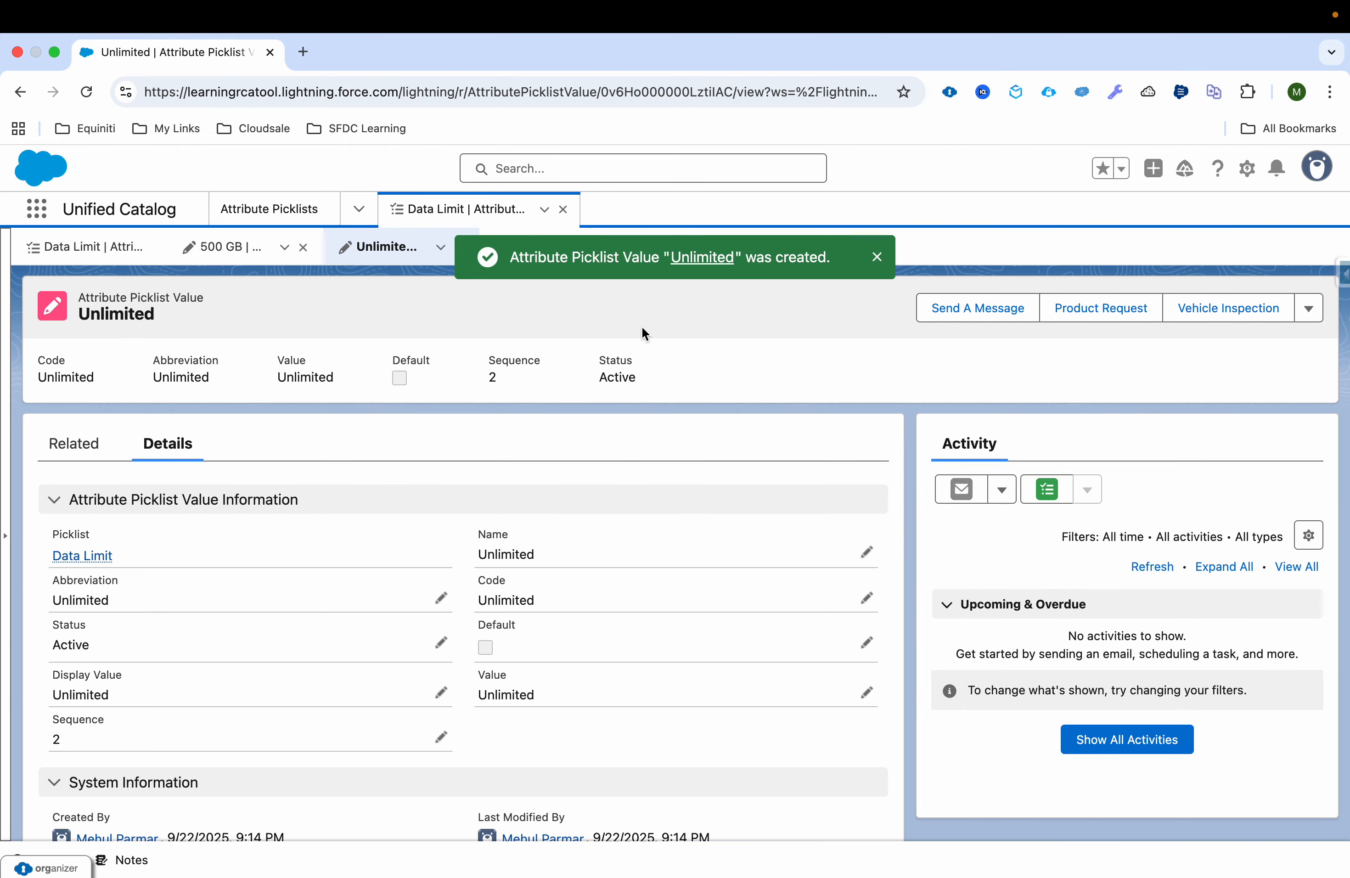
{"action": "left_click", "coordinate": [564, 210]}
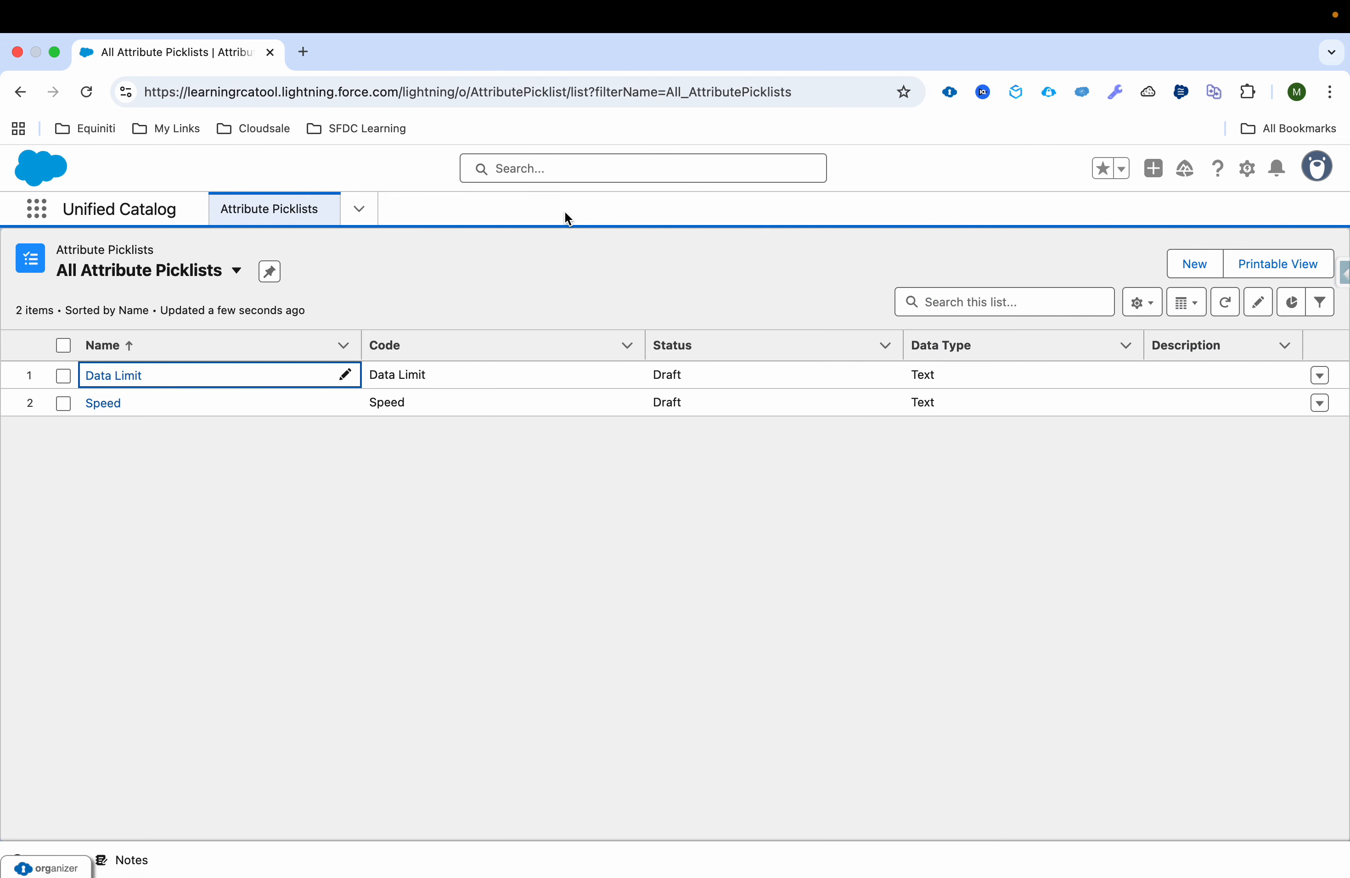
Step: Open the Data Limit and Speed picklists, set the Data Limit picklist's status to Active and save it
{"action": "left_click", "coordinate": [129, 374]}
{"action": "left_click", "coordinate": [101, 401]}
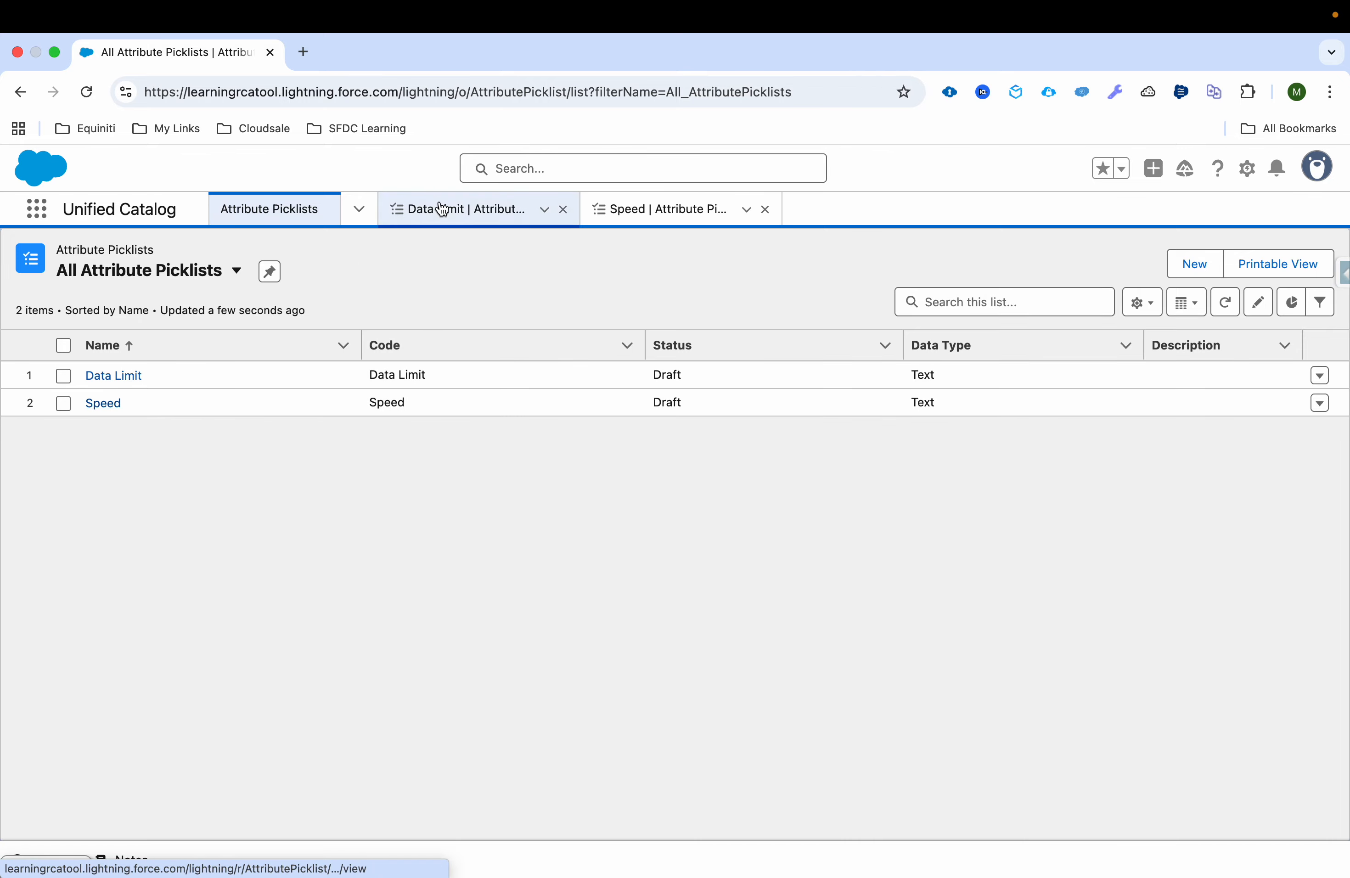
{"action": "left_click", "coordinate": [438, 208]}
{"action": "left_click", "coordinate": [655, 609]}
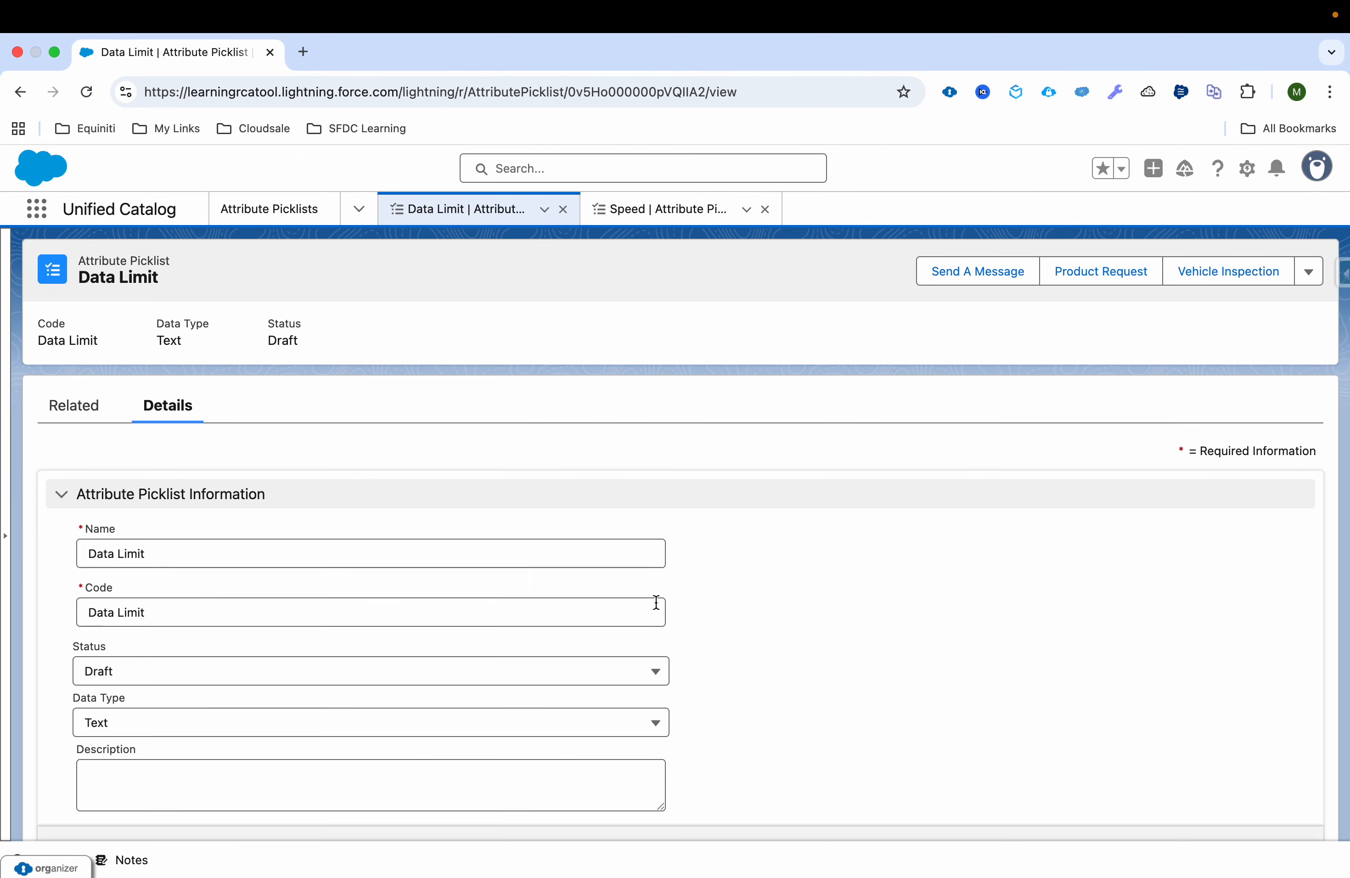
{"action": "left_click", "coordinate": [268, 672]}
{"action": "left_click", "coordinate": [242, 771]}
{"action": "left_click", "coordinate": [704, 820]}
Step: Set the Speed picklist's status to Active, save it and close both picklist records
{"action": "left_click", "coordinate": [672, 227]}
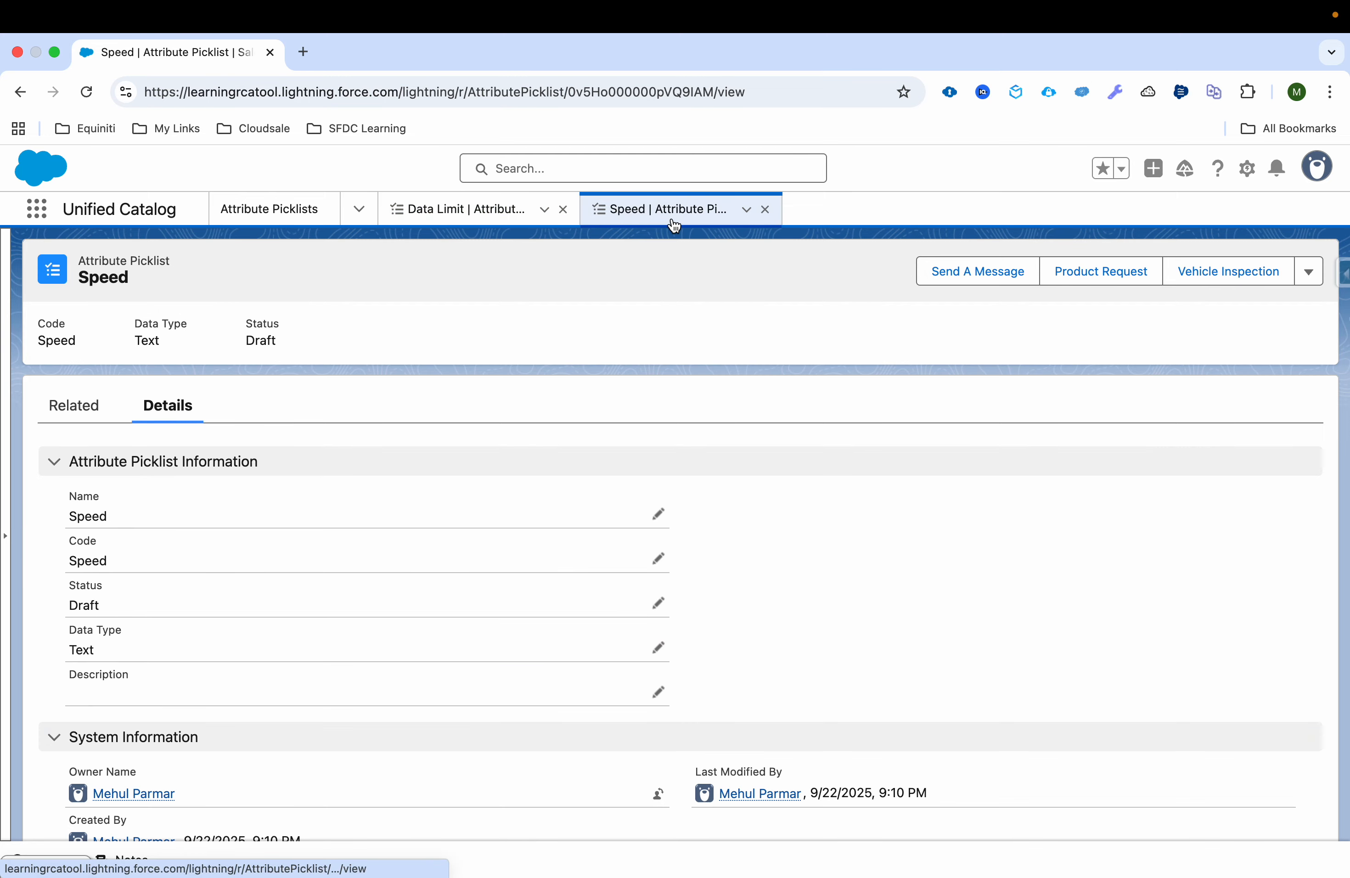
{"action": "left_click", "coordinate": [658, 602]}
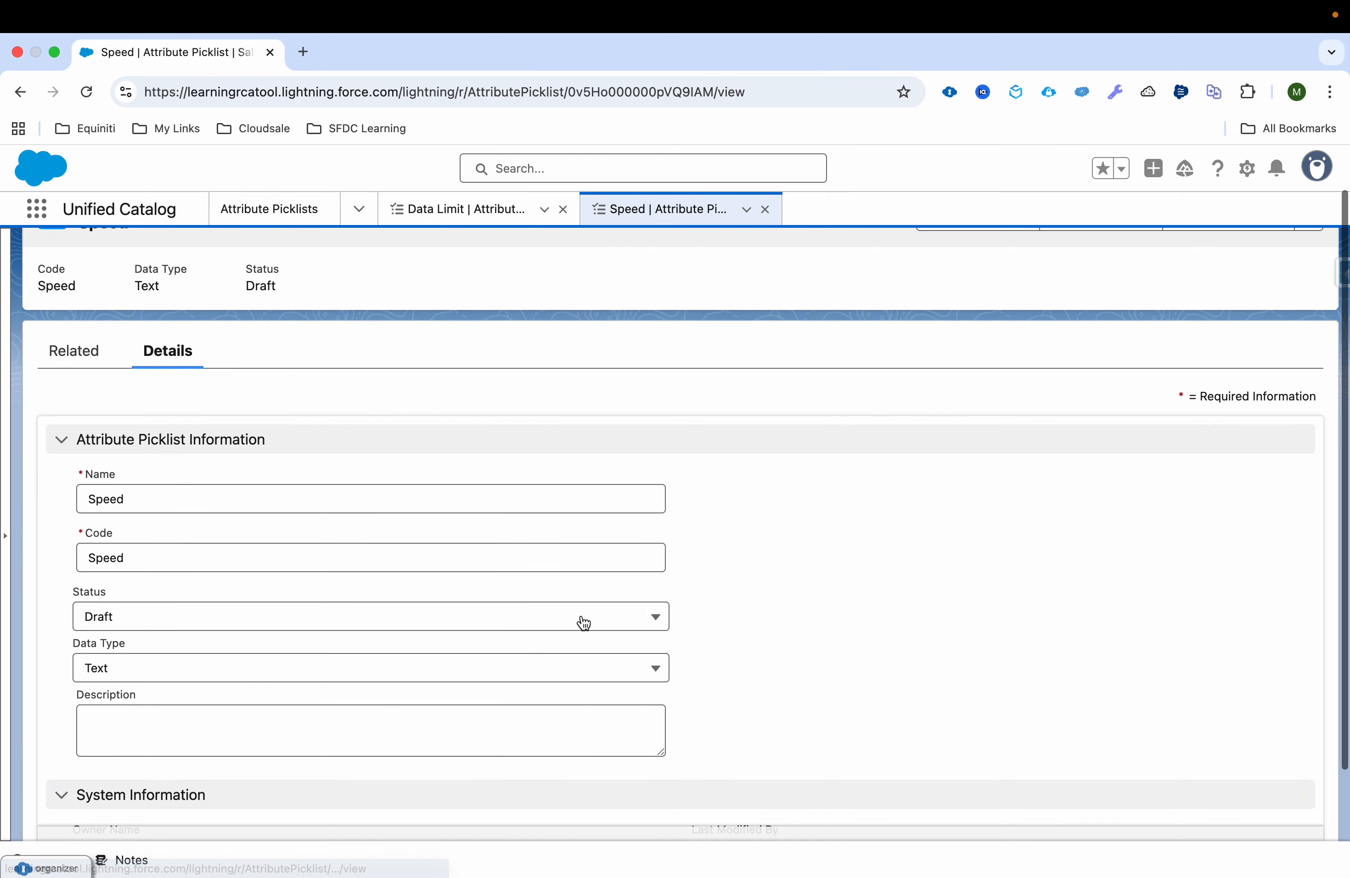
{"action": "left_click", "coordinate": [527, 625]}
{"action": "left_click", "coordinate": [500, 707]}
{"action": "left_click", "coordinate": [718, 819]}
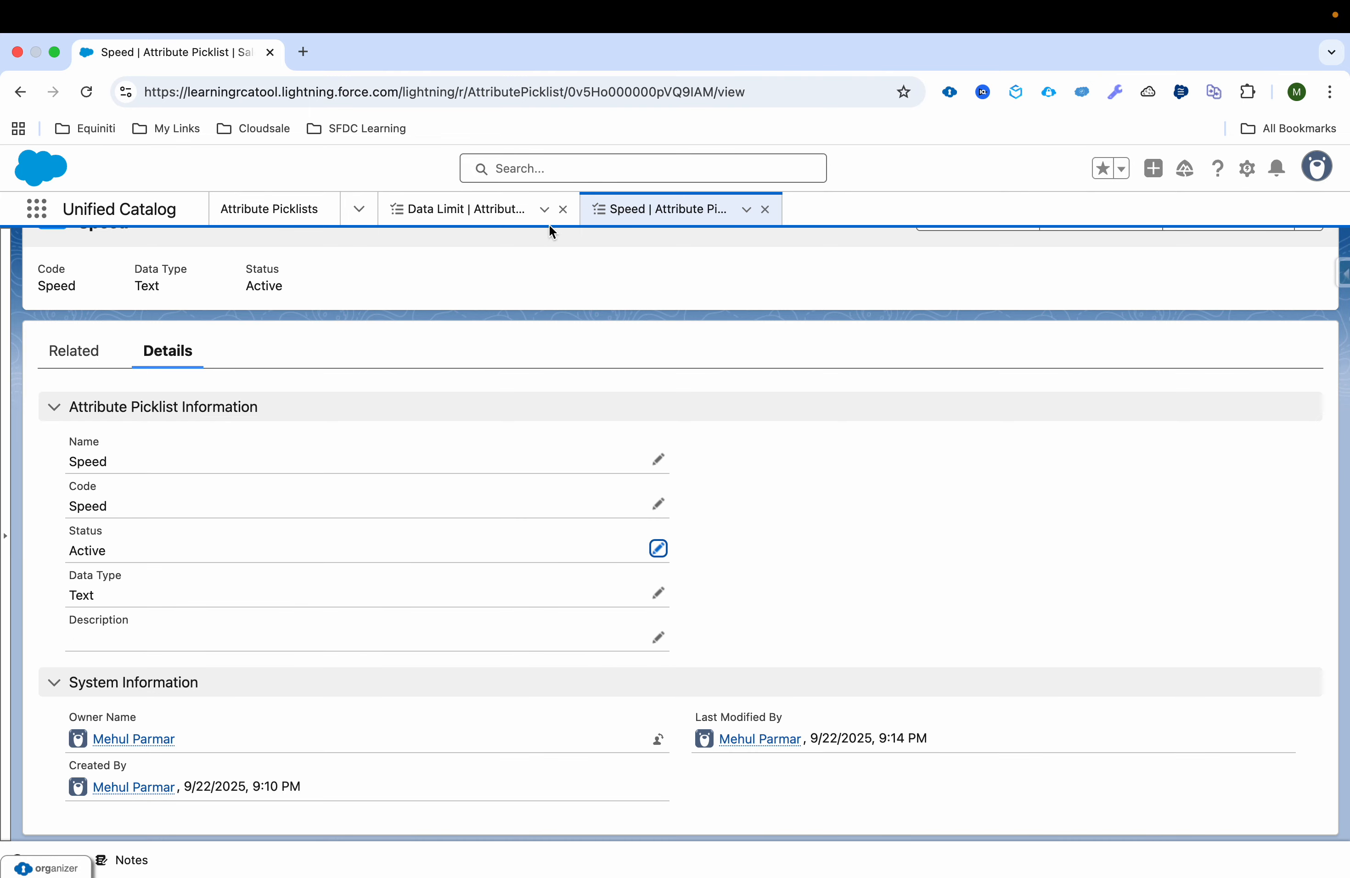
{"action": "left_click", "coordinate": [564, 209]}
{"action": "left_click", "coordinate": [562, 209]}
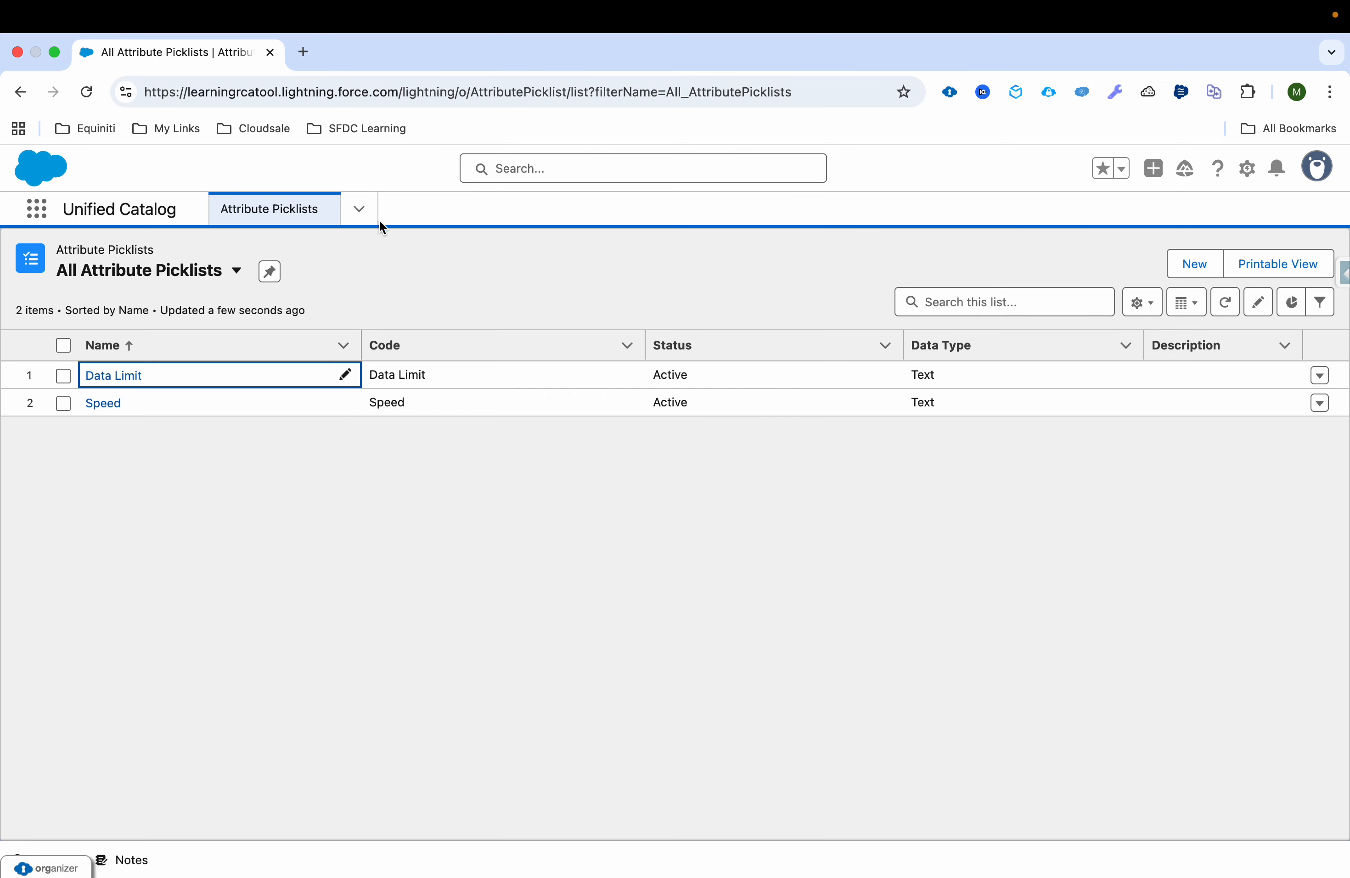
Step: Start a new attribute definition and set its name, label and API name to Speed
{"action": "left_click", "coordinate": [359, 209]}
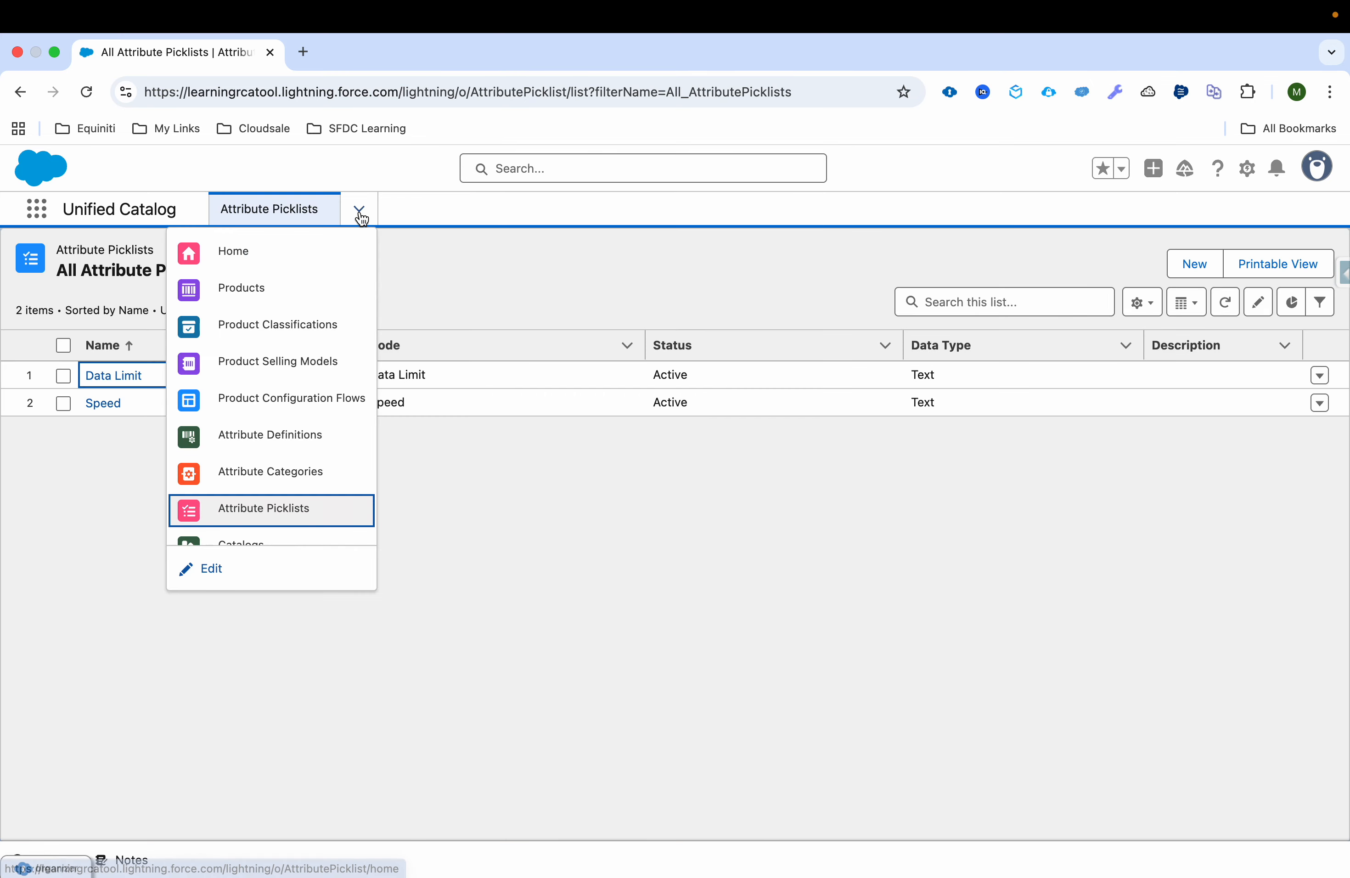
{"action": "left_click", "coordinate": [309, 437]}
{"action": "left_click", "coordinate": [1283, 257]}
{"action": "type", "text": "Spor"}
{"action": "key", "text": "BackSpace"}
{"action": "key", "text": "BackSpace"}
{"action": "type", "text": "eed"}
{"action": "key", "text": "ctrl+a"}
{"action": "key", "text": "ctrl+c"}
{"action": "left_click", "coordinate": [780, 411]}
{"action": "key", "text": "ctrl+v"}
{"action": "left_click", "coordinate": [626, 462]}
{"action": "key", "text": "ctrl+v"}
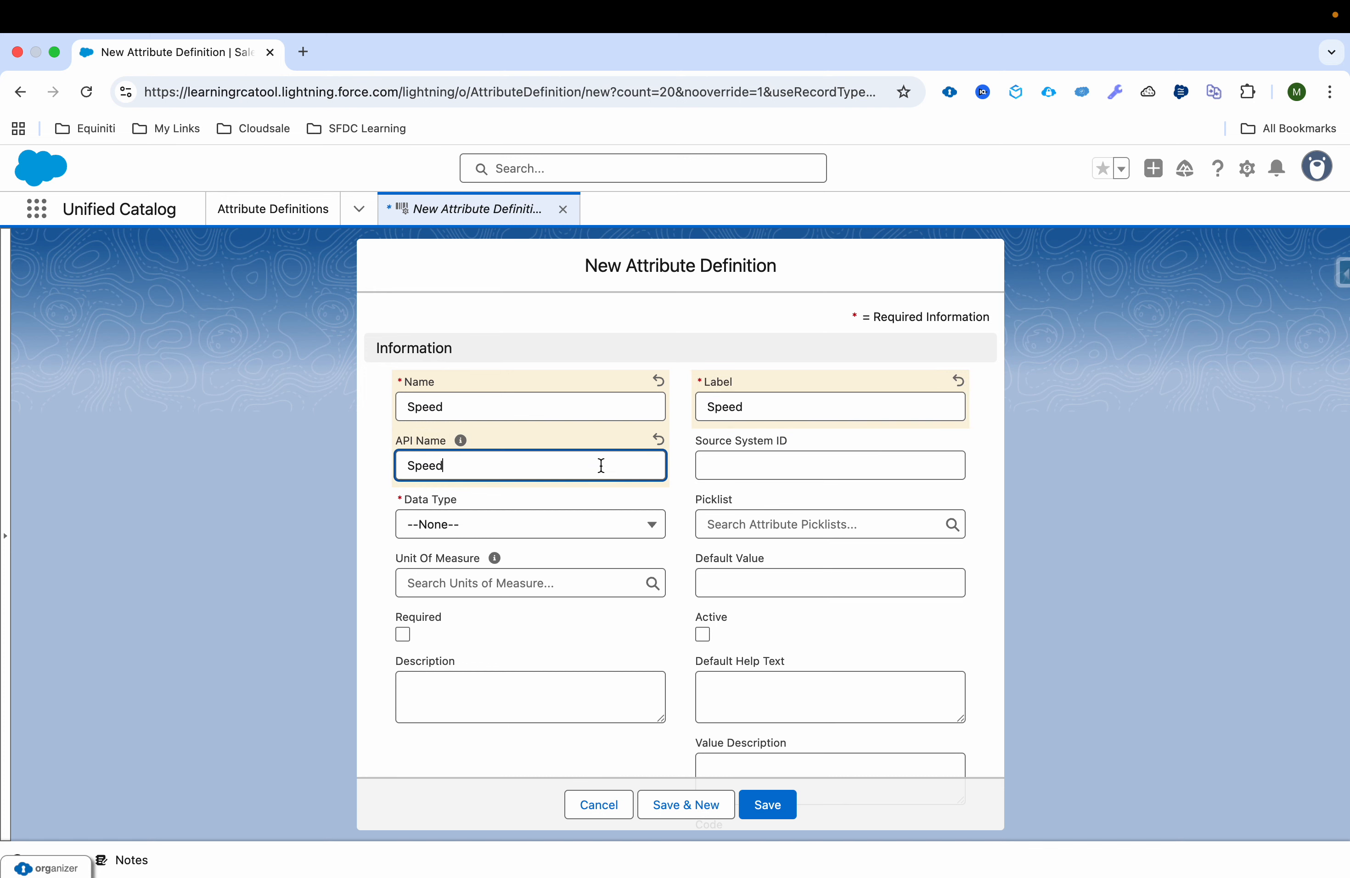
Step: Set the Speed definition's data type to Picklist and link it to the Speed picklist without a default value
{"action": "left_click", "coordinate": [527, 527]}
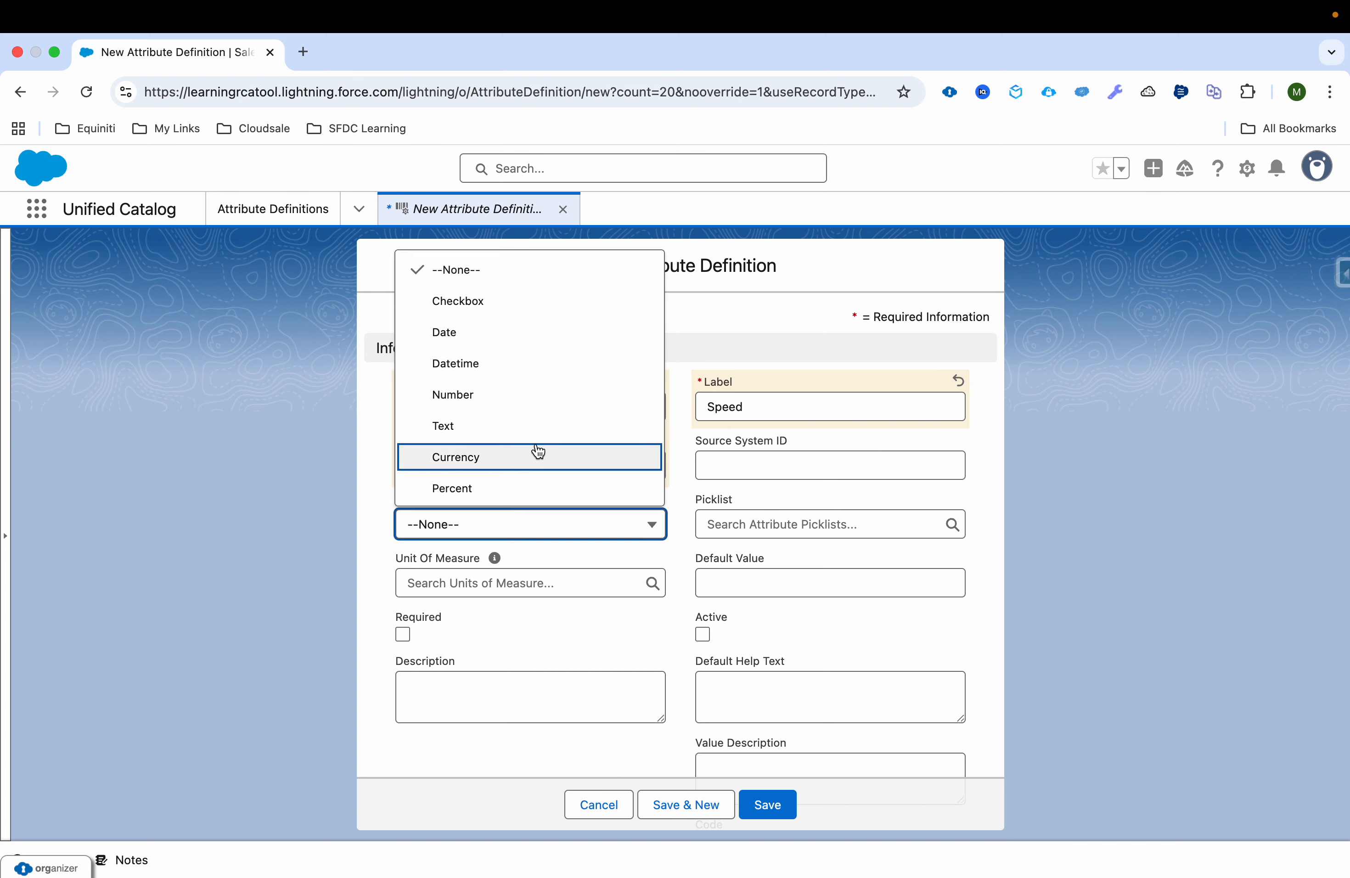
{"action": "scroll", "coordinate": [537, 452], "scroll_direction": "down", "scroll_amount": 1}
{"action": "left_click", "coordinate": [531, 489]}
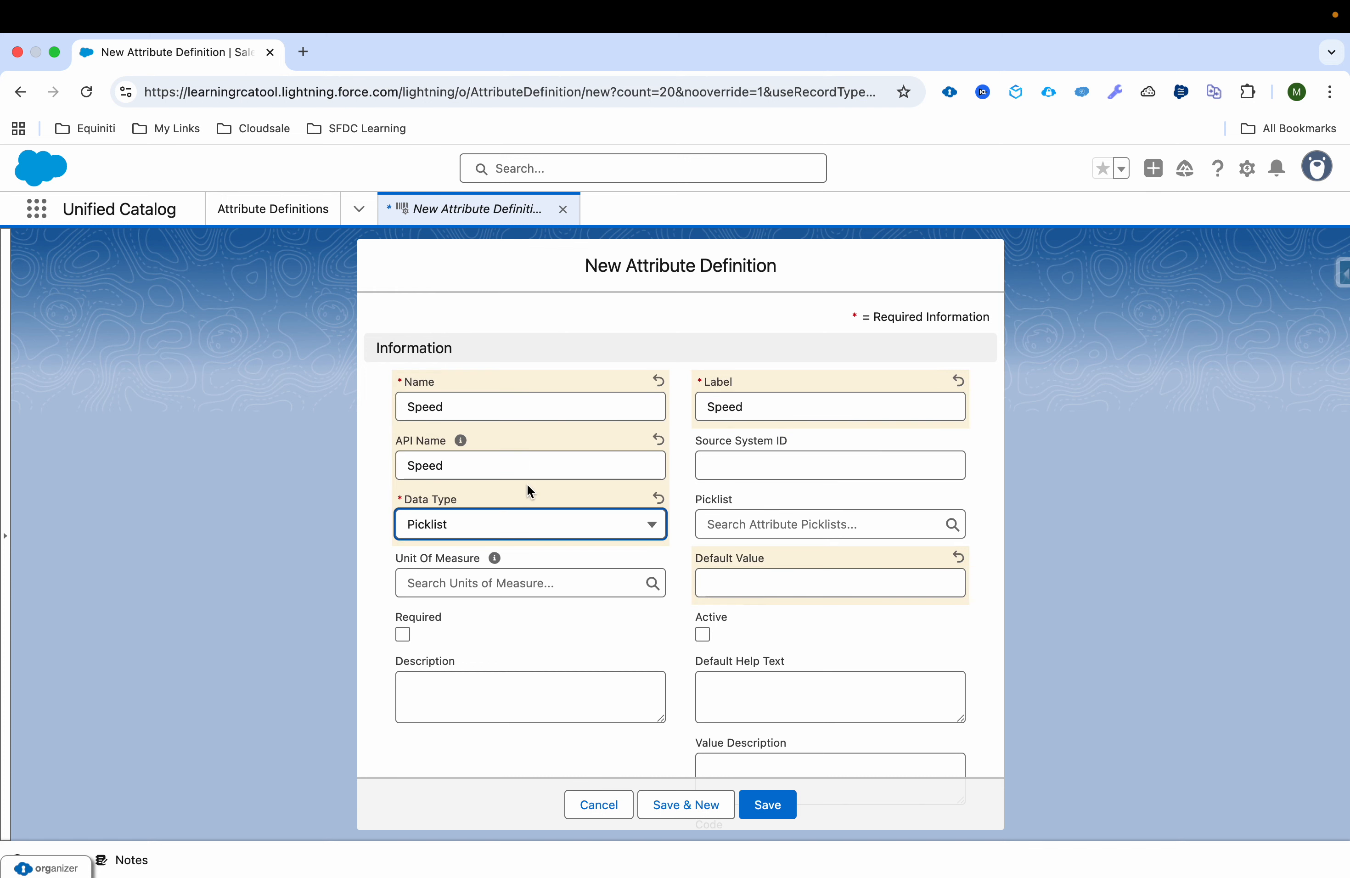
{"action": "left_click", "coordinate": [764, 522]}
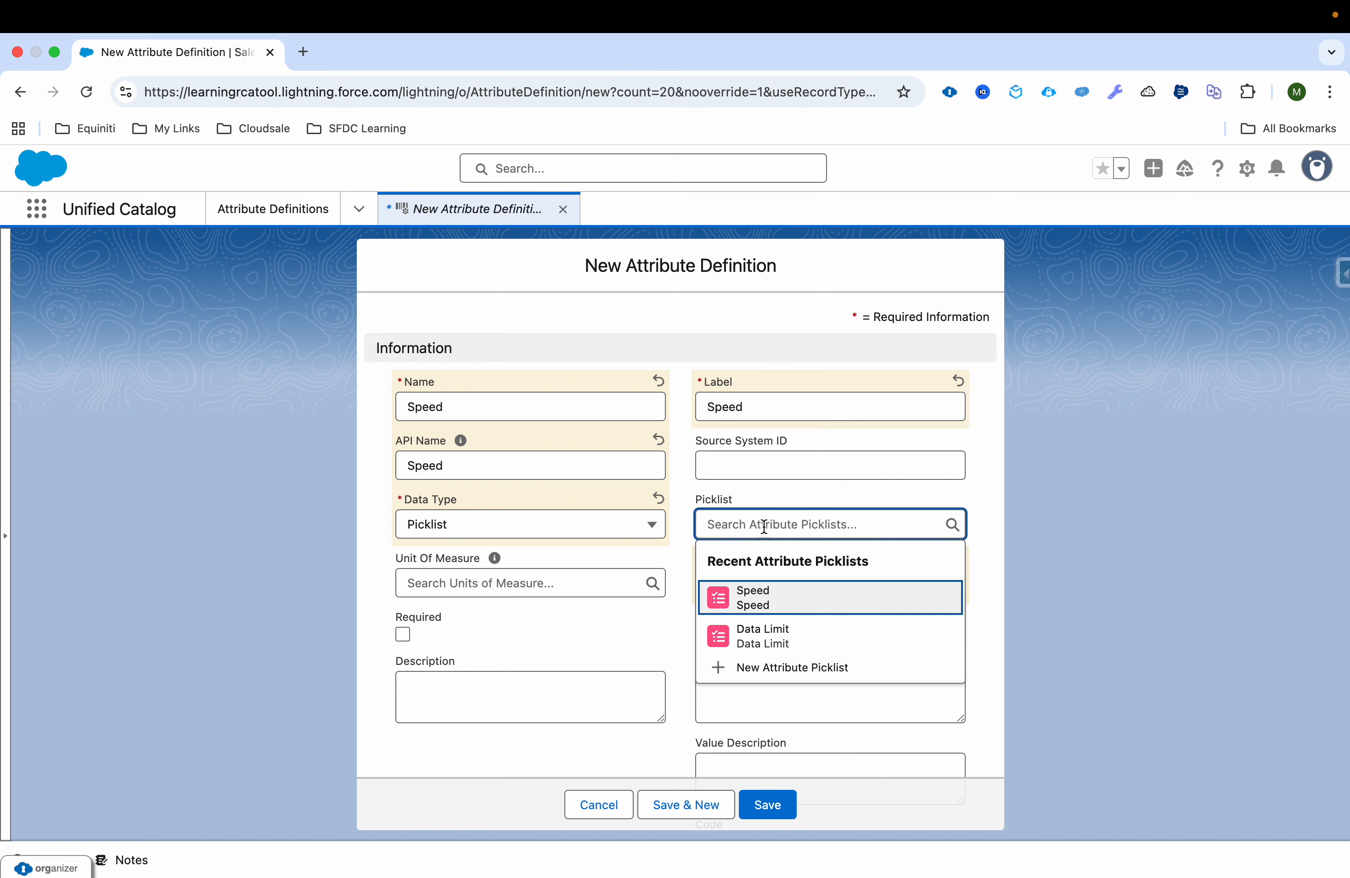
{"action": "left_click", "coordinate": [783, 604]}
{"action": "left_click", "coordinate": [802, 582]}
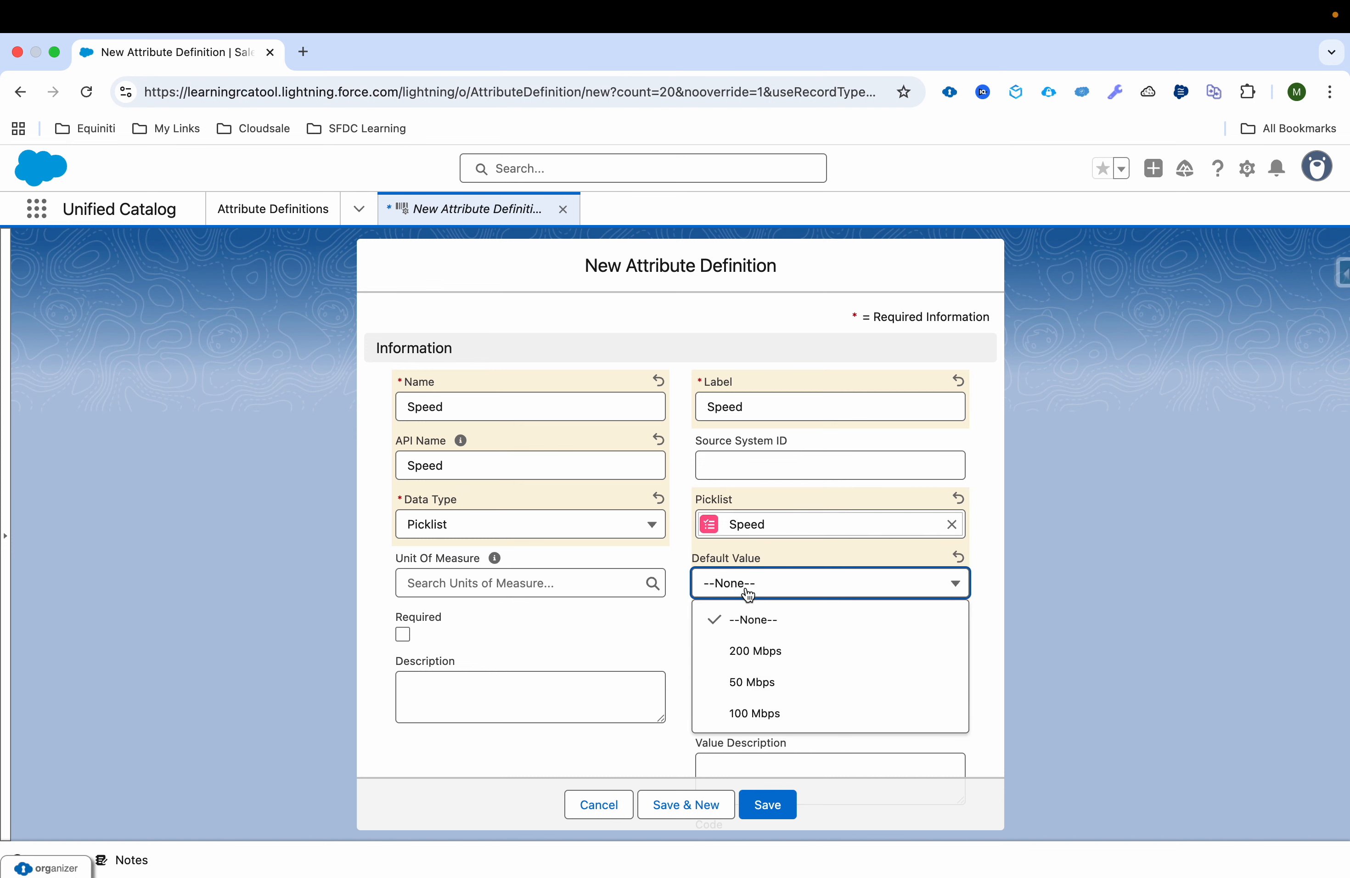
{"action": "left_click", "coordinate": [604, 631]}
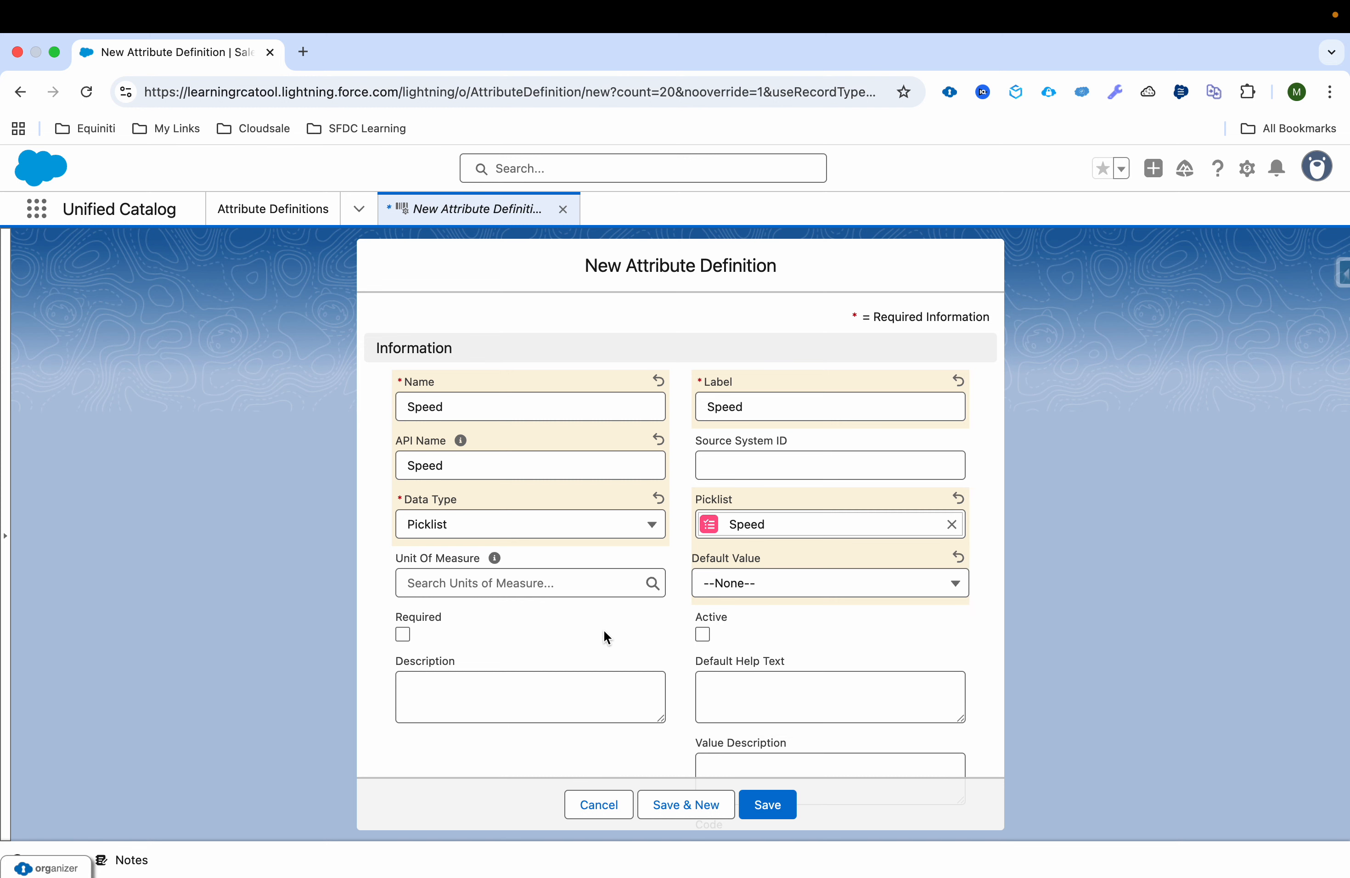
Step: Mark the Speed attribute definition as active and save it
{"action": "left_click", "coordinate": [703, 634]}
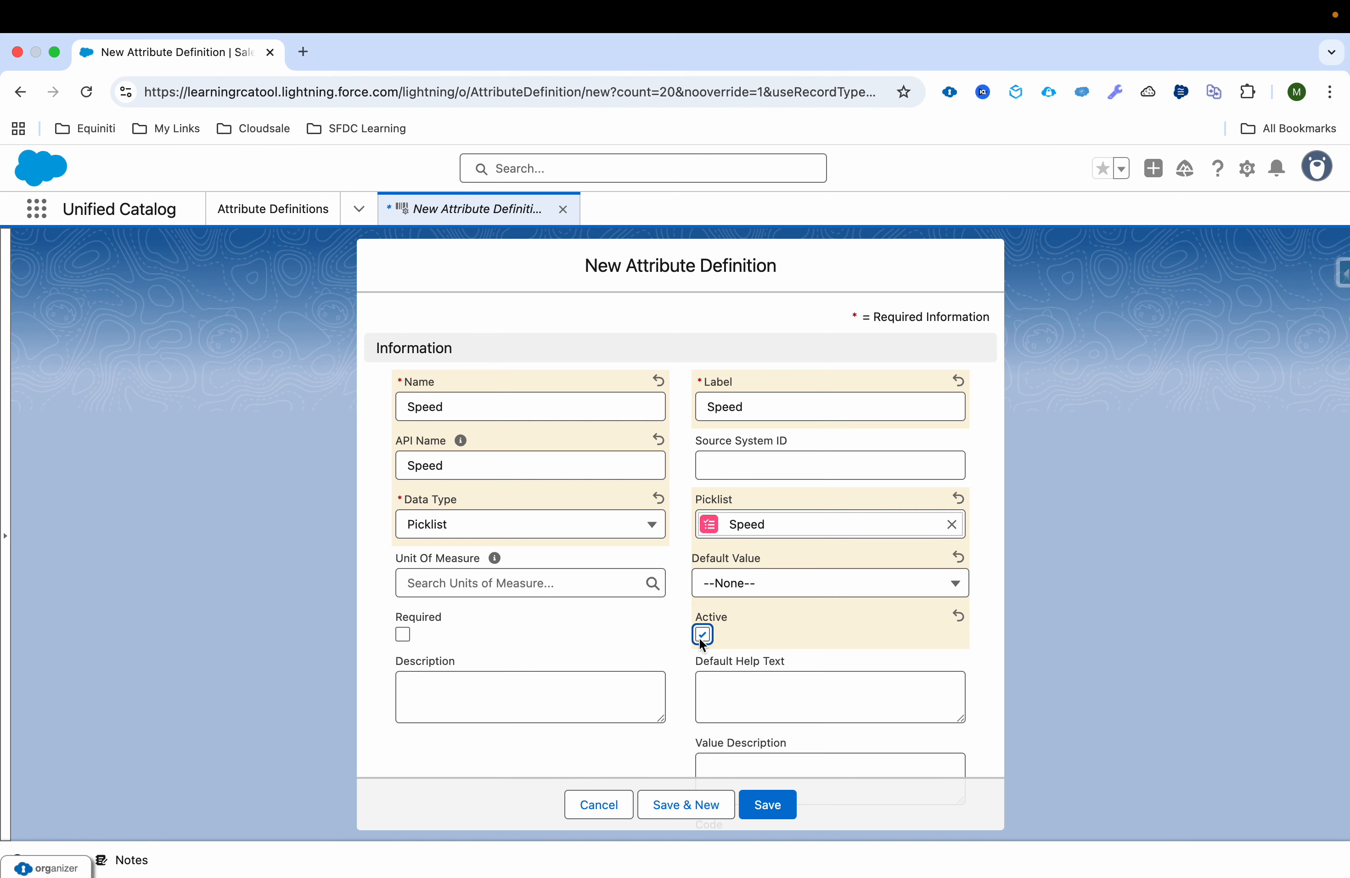
{"action": "scroll", "coordinate": [551, 638], "scroll_direction": "down", "scroll_amount": 3}
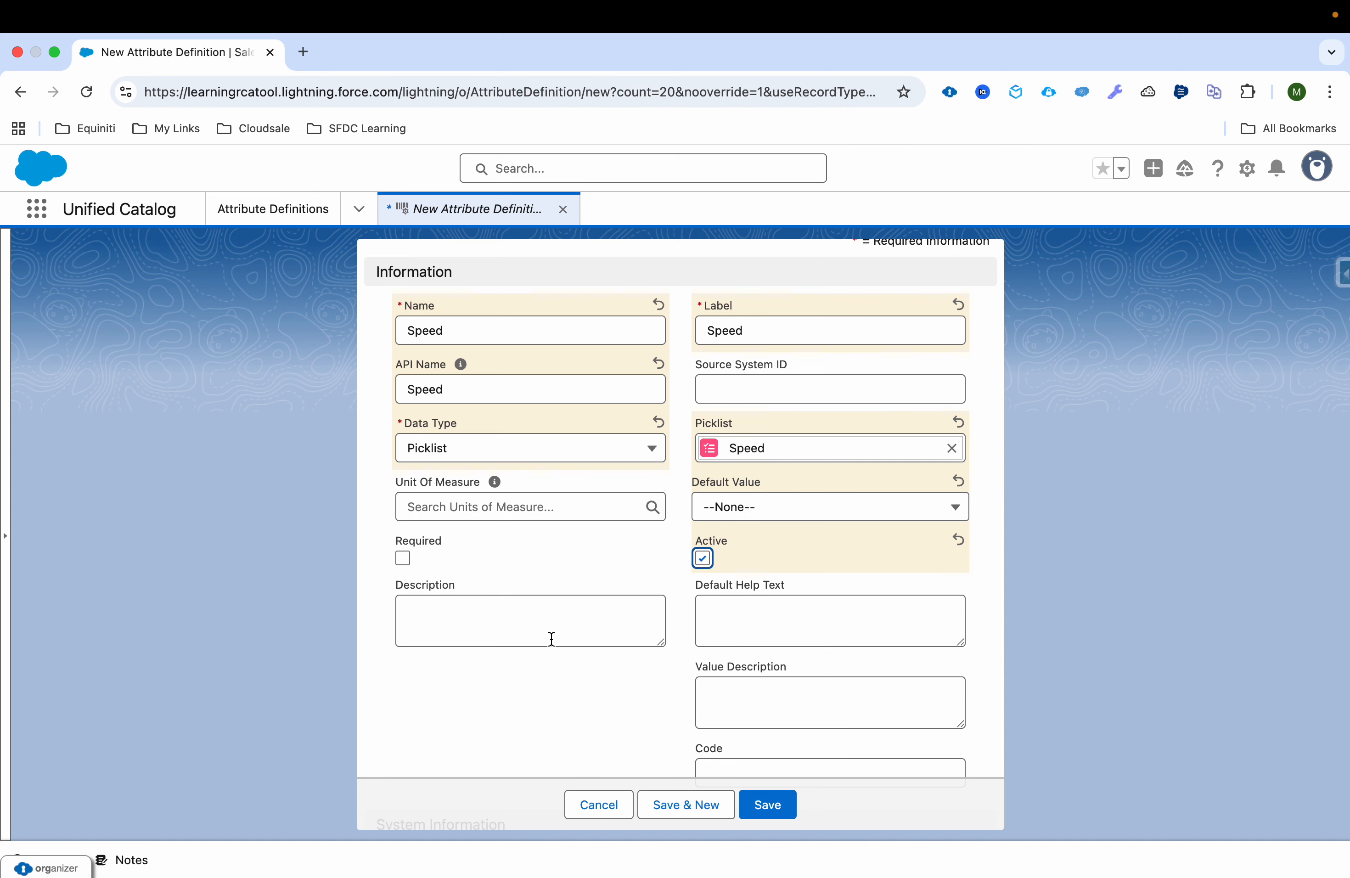
{"action": "scroll", "coordinate": [550, 638], "scroll_direction": "down", "scroll_amount": 1}
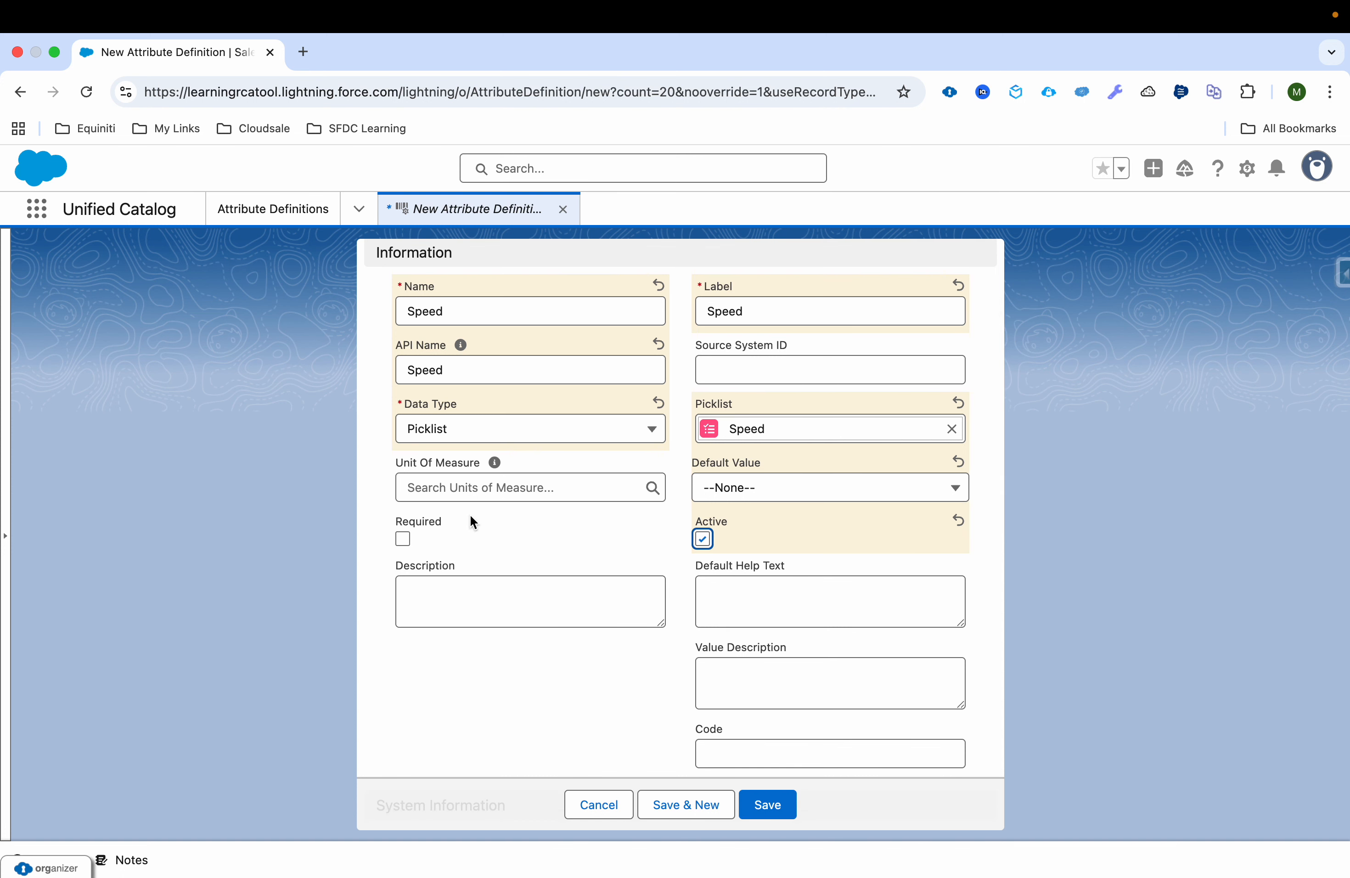
{"action": "scroll", "coordinate": [471, 517], "scroll_direction": "down", "scroll_amount": 4}
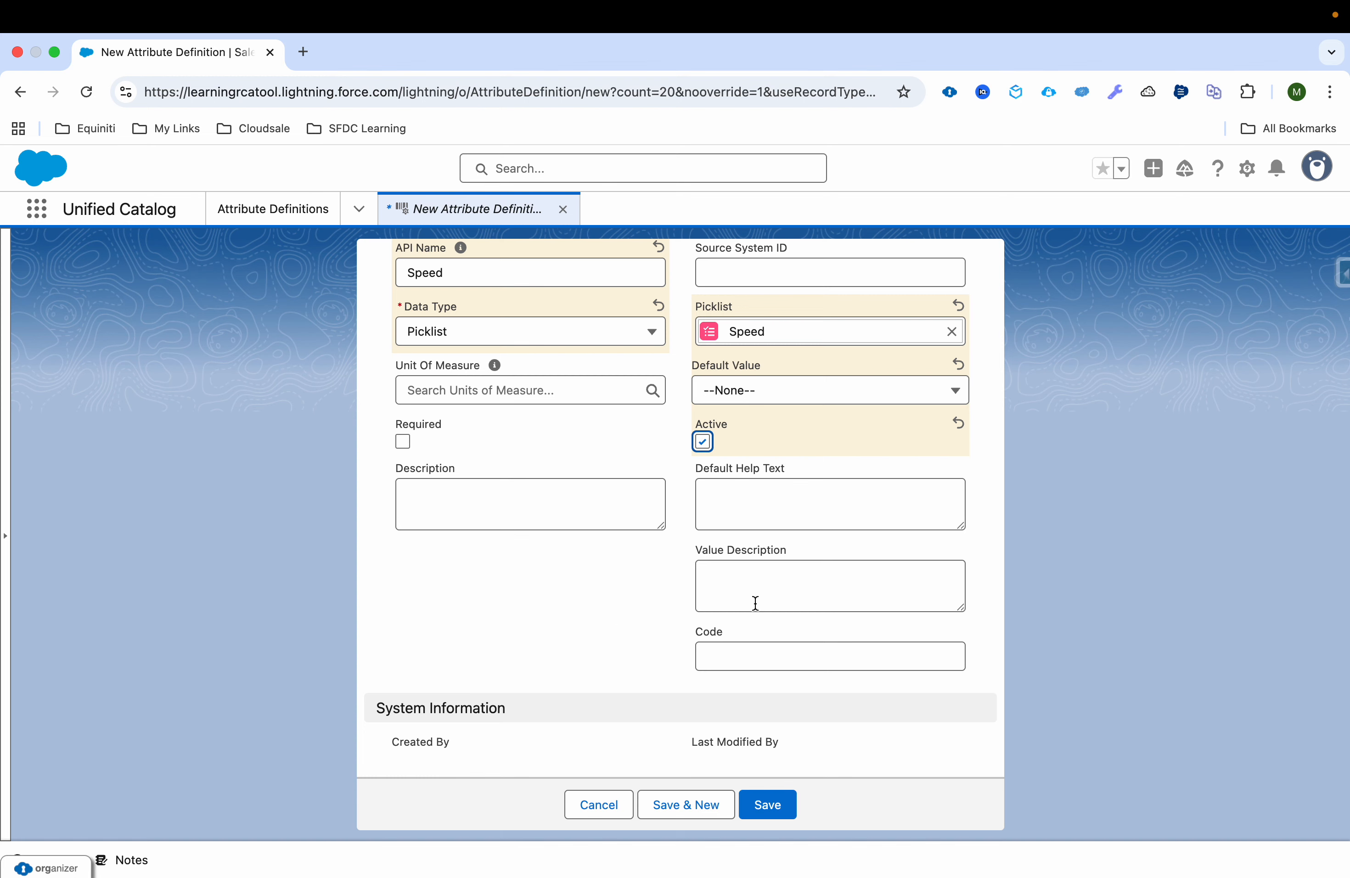
{"action": "scroll", "coordinate": [656, 555], "scroll_direction": "down", "scroll_amount": 1}
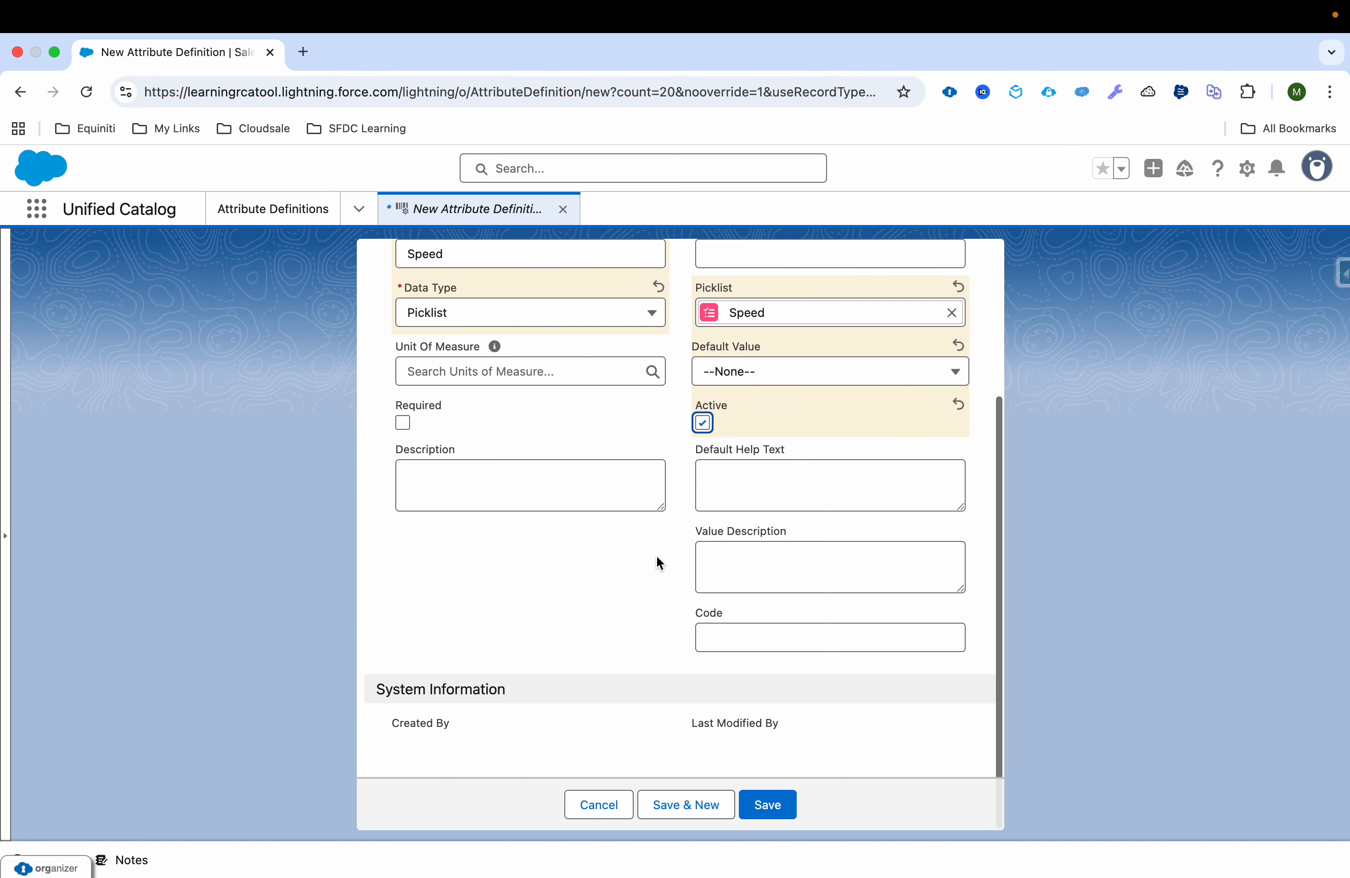
{"action": "left_click", "coordinate": [764, 809]}
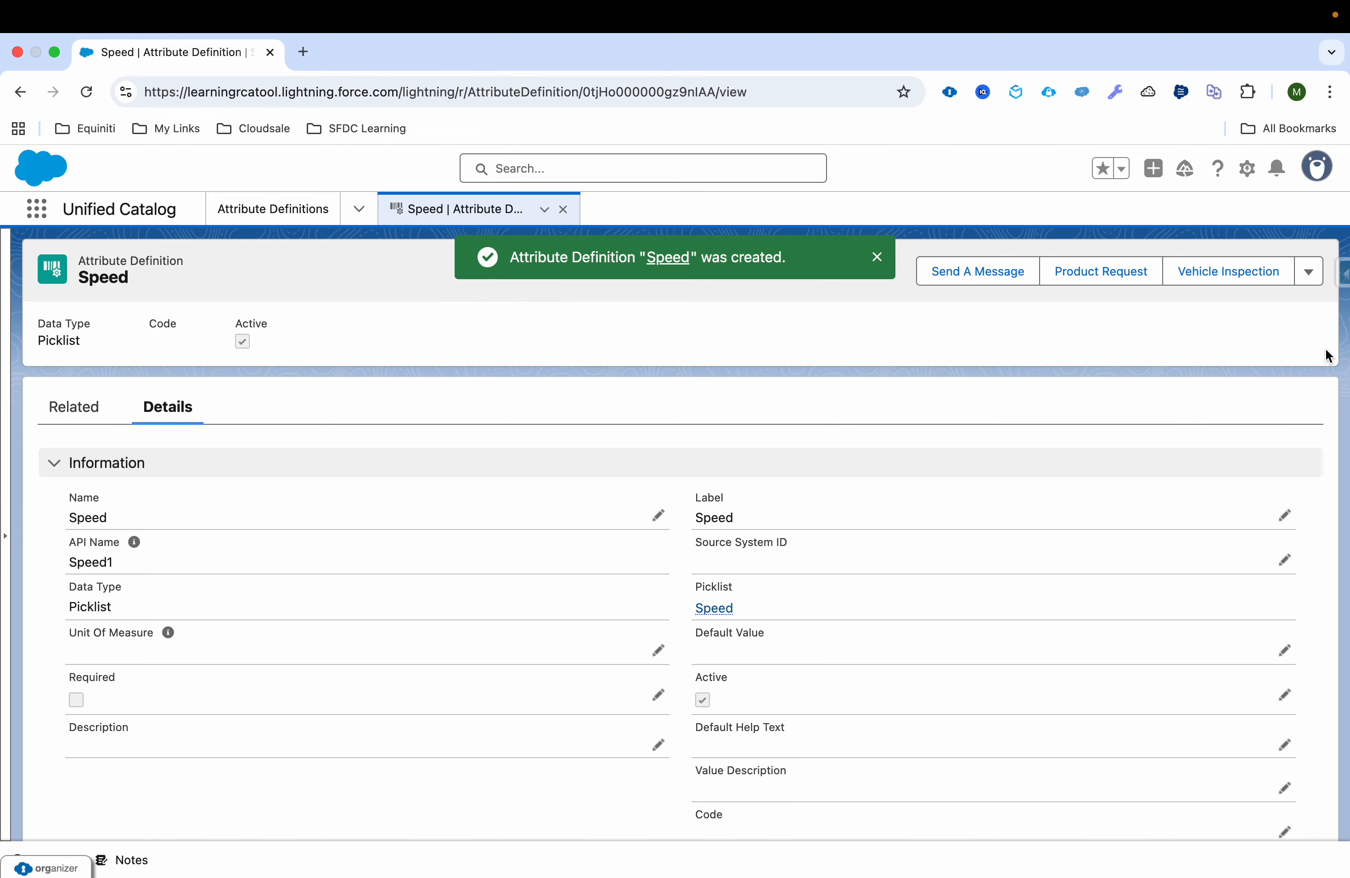
Step: Clone the Speed attribute definition and name the clone Data Limit
{"action": "left_click", "coordinate": [1308, 272]}
{"action": "left_click", "coordinate": [1290, 370]}
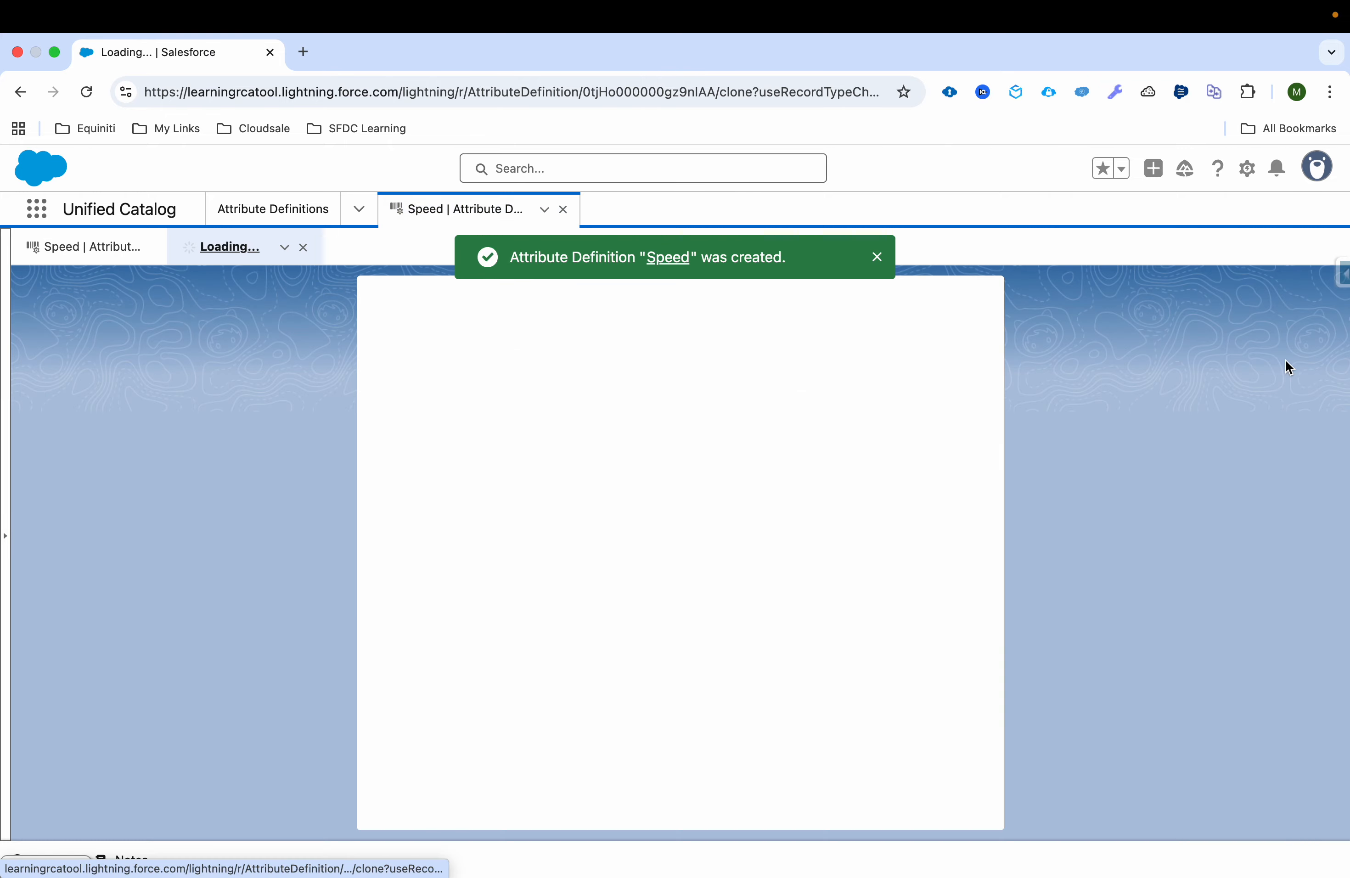
{"action": "double_click", "coordinate": [581, 446]}
{"action": "type", "text": "Data Limit"}
{"action": "key", "text": "super+a"}
{"action": "key", "text": "super+c"}
Step: Set the cloned definition's label and API name to Data Limit
{"action": "left_click", "coordinate": [794, 463]}
{"action": "key", "text": "super+a"}
{"action": "left_click", "coordinate": [784, 446]}
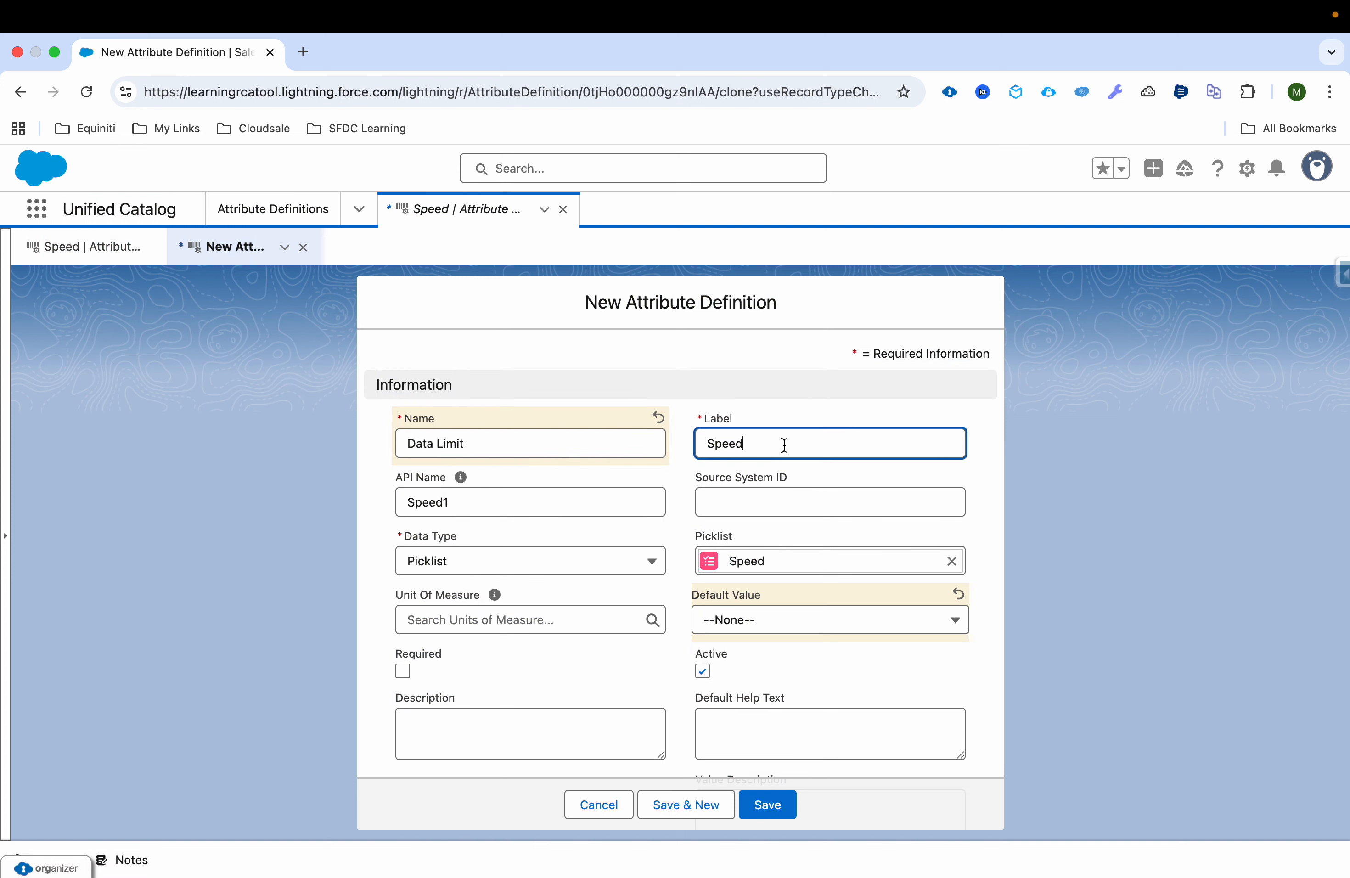
{"action": "type", "text": "a"}
{"action": "key", "text": "super+v"}
{"action": "key", "text": "super+a"}
{"action": "key", "text": "super+v"}
{"action": "double_click", "coordinate": [615, 503]}
{"action": "key", "text": "super+v"}
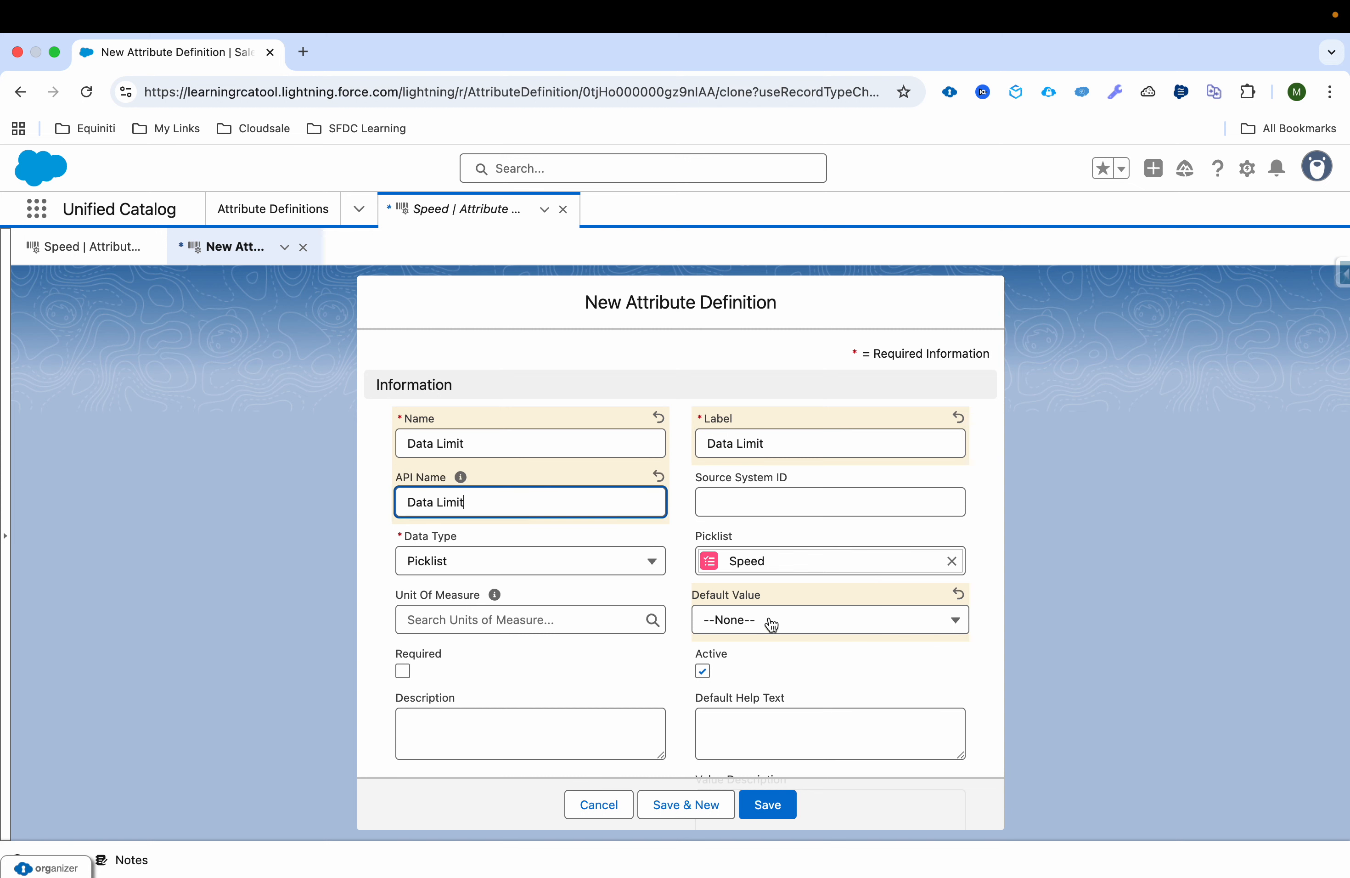
Step: Replace the clone's linked picklist with Data Limit, leave the default value at None and try to save the definition
{"action": "left_click", "coordinate": [951, 561]}
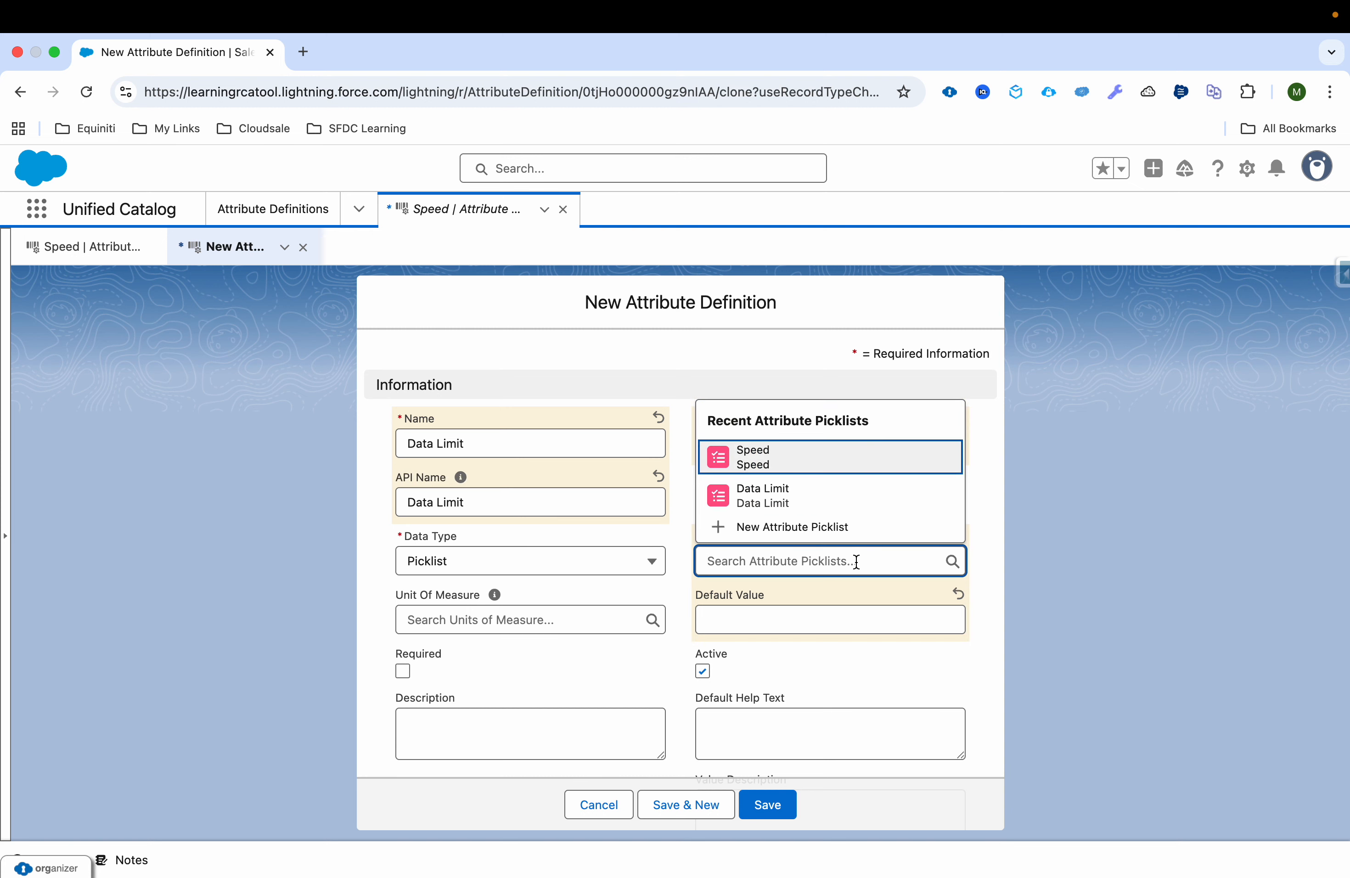
{"action": "left_click", "coordinate": [816, 497]}
{"action": "left_click", "coordinate": [786, 617]}
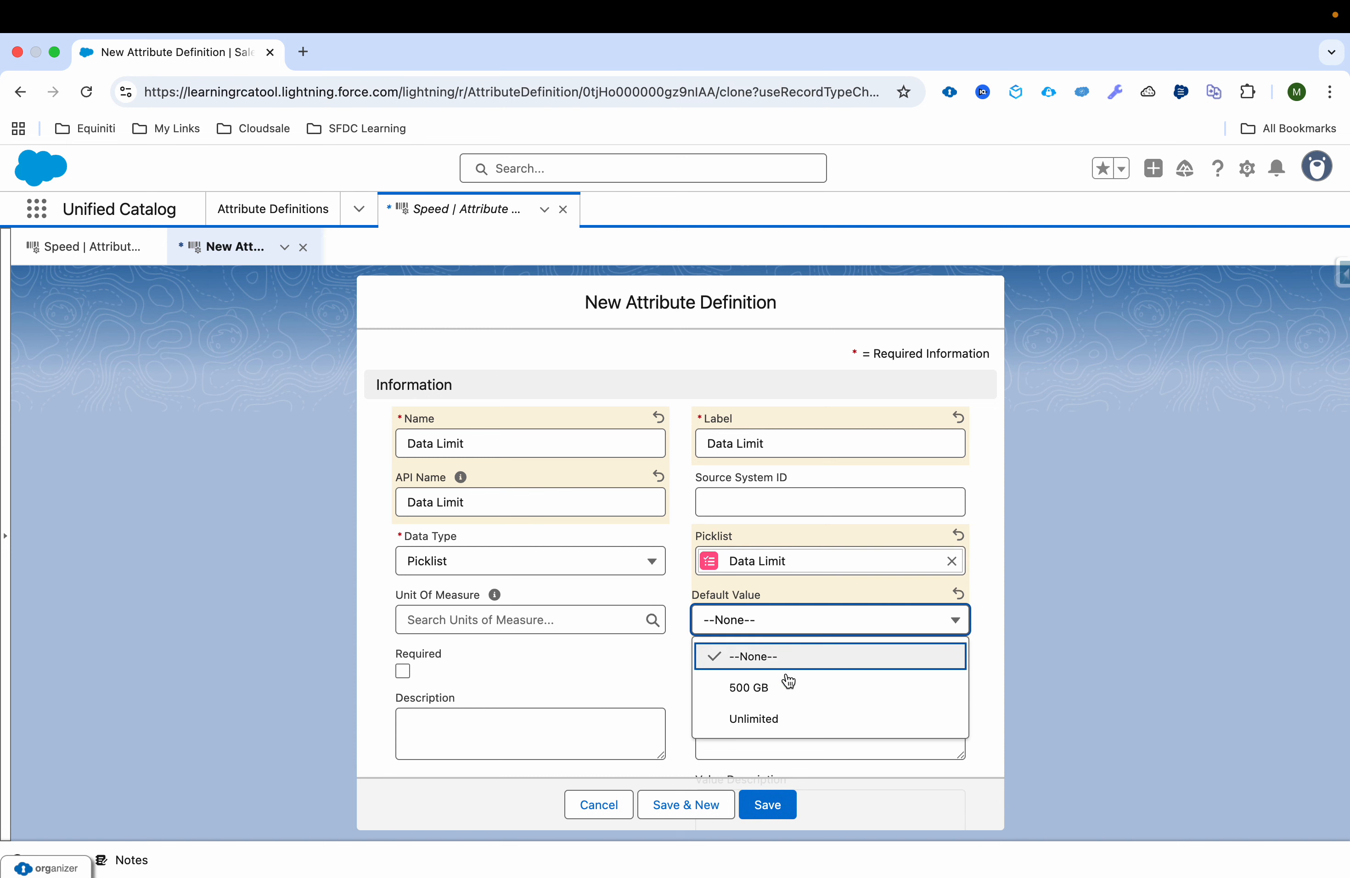
{"action": "left_click", "coordinate": [634, 644]}
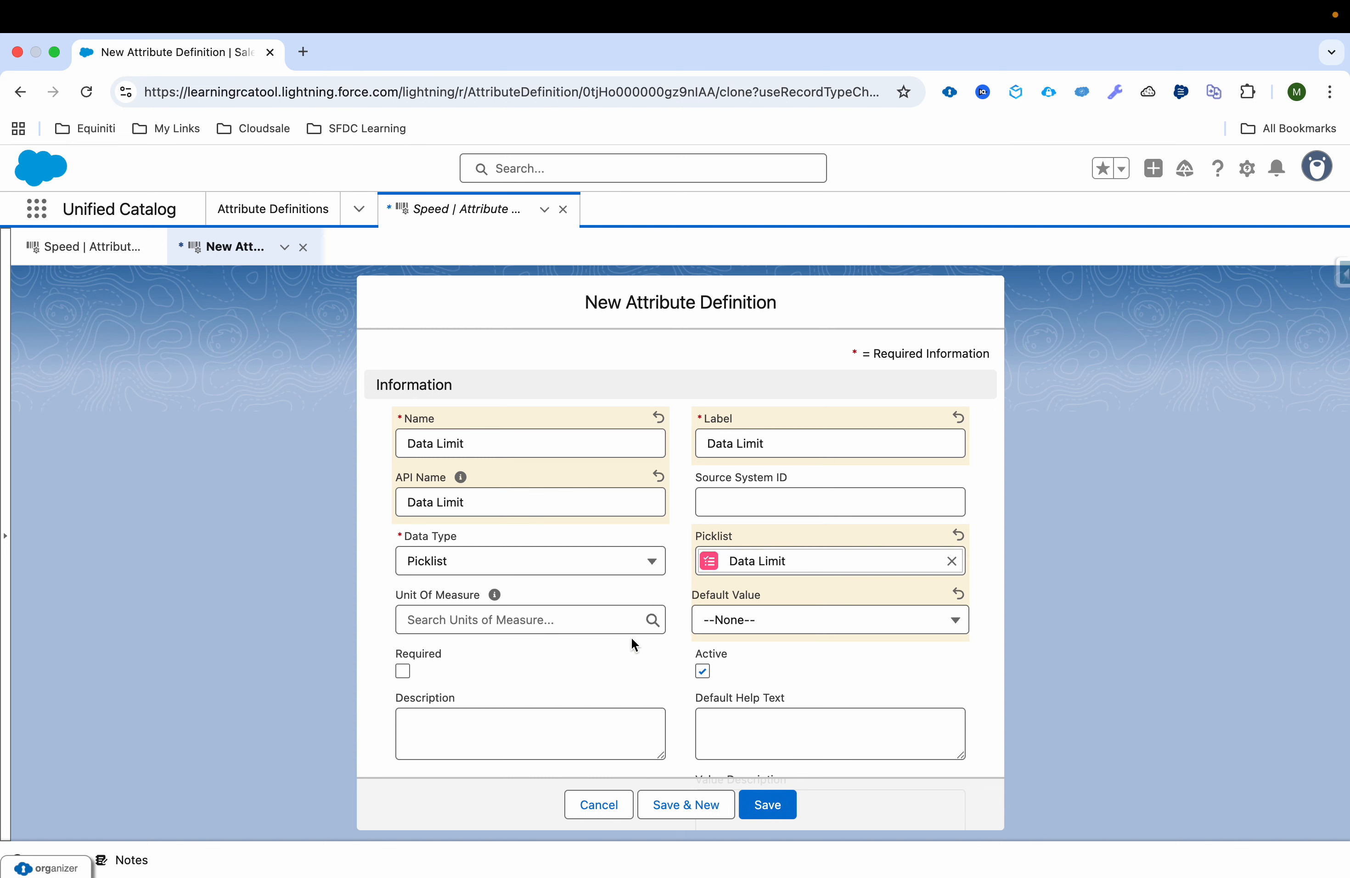
{"action": "left_click", "coordinate": [771, 804]}
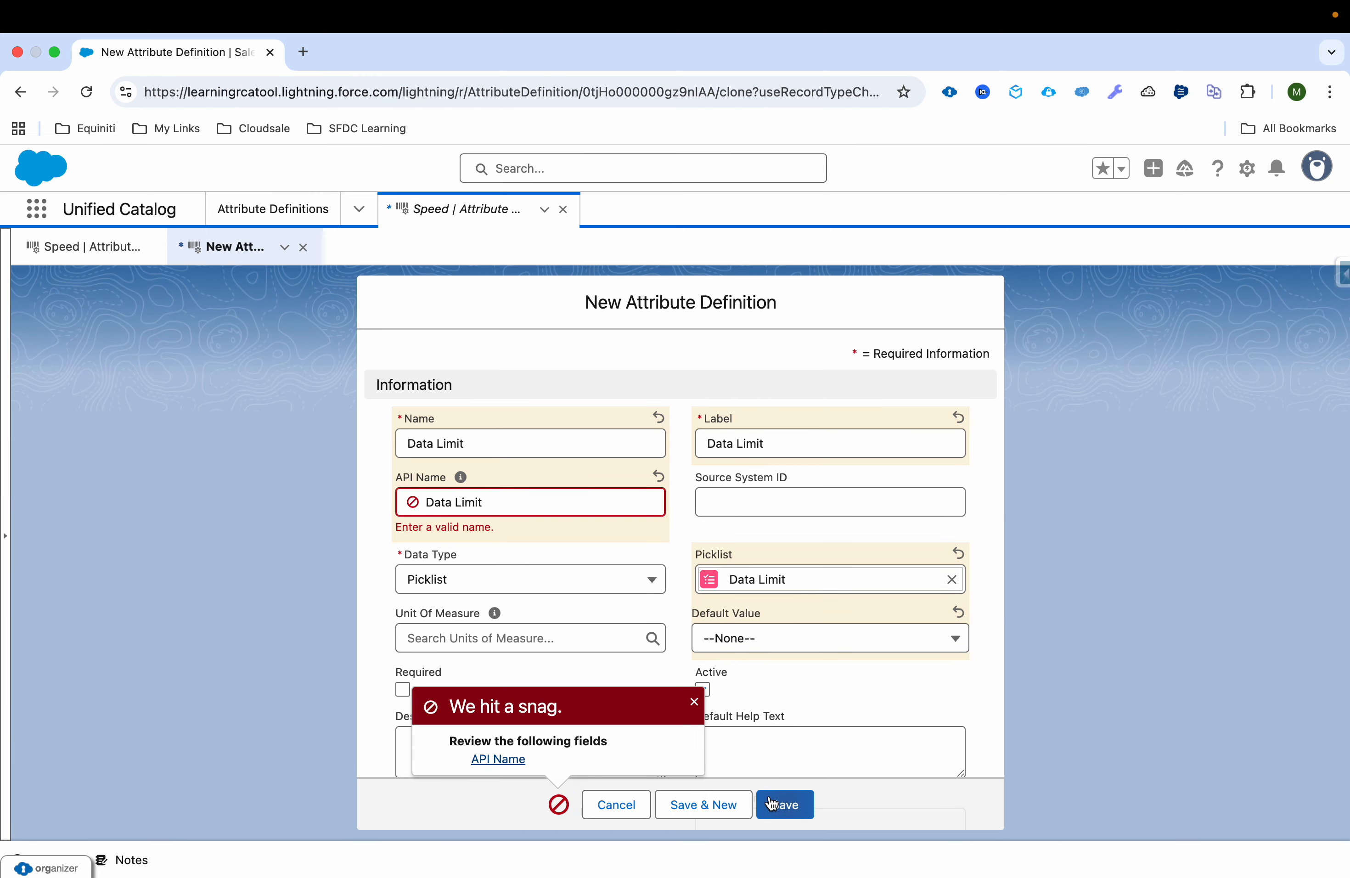
Step: Correct the API name to DataLimit, save the Data Limit definition and close the Speed and Data Limit records
{"action": "left_click", "coordinate": [455, 502]}
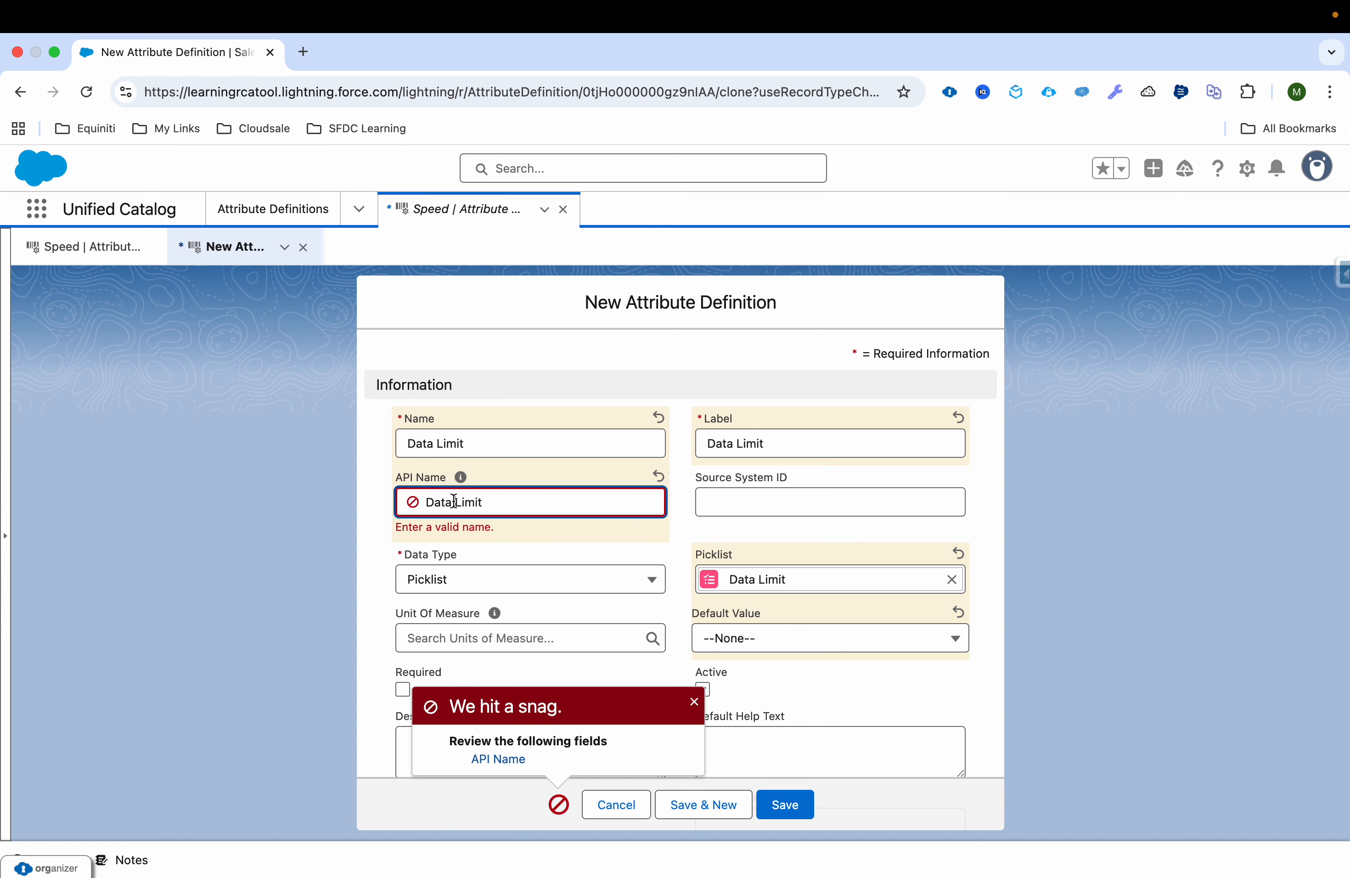
{"action": "key", "text": "BackSpace"}
{"action": "left_click", "coordinate": [739, 689]}
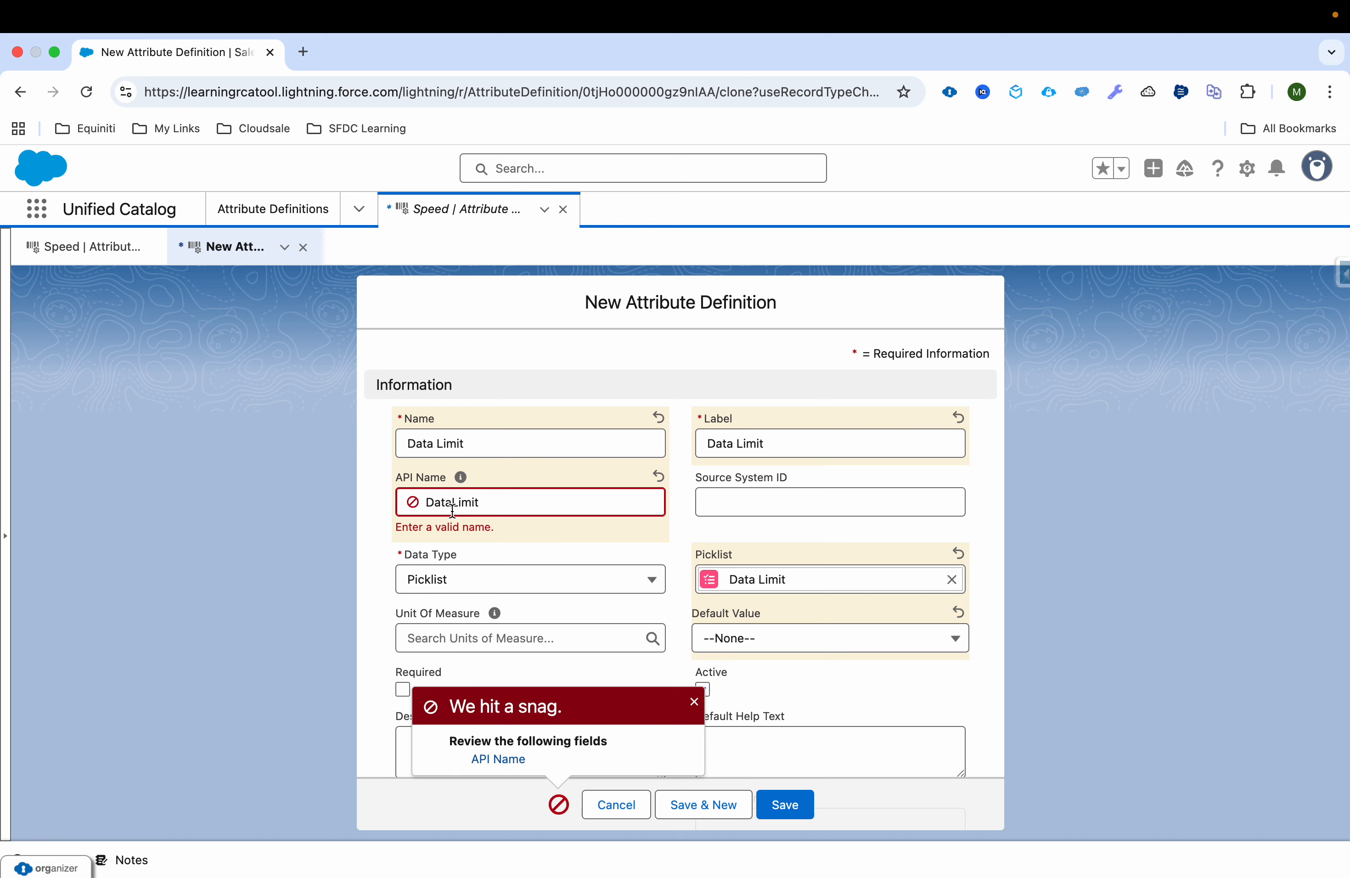
{"action": "left_click", "coordinate": [800, 811]}
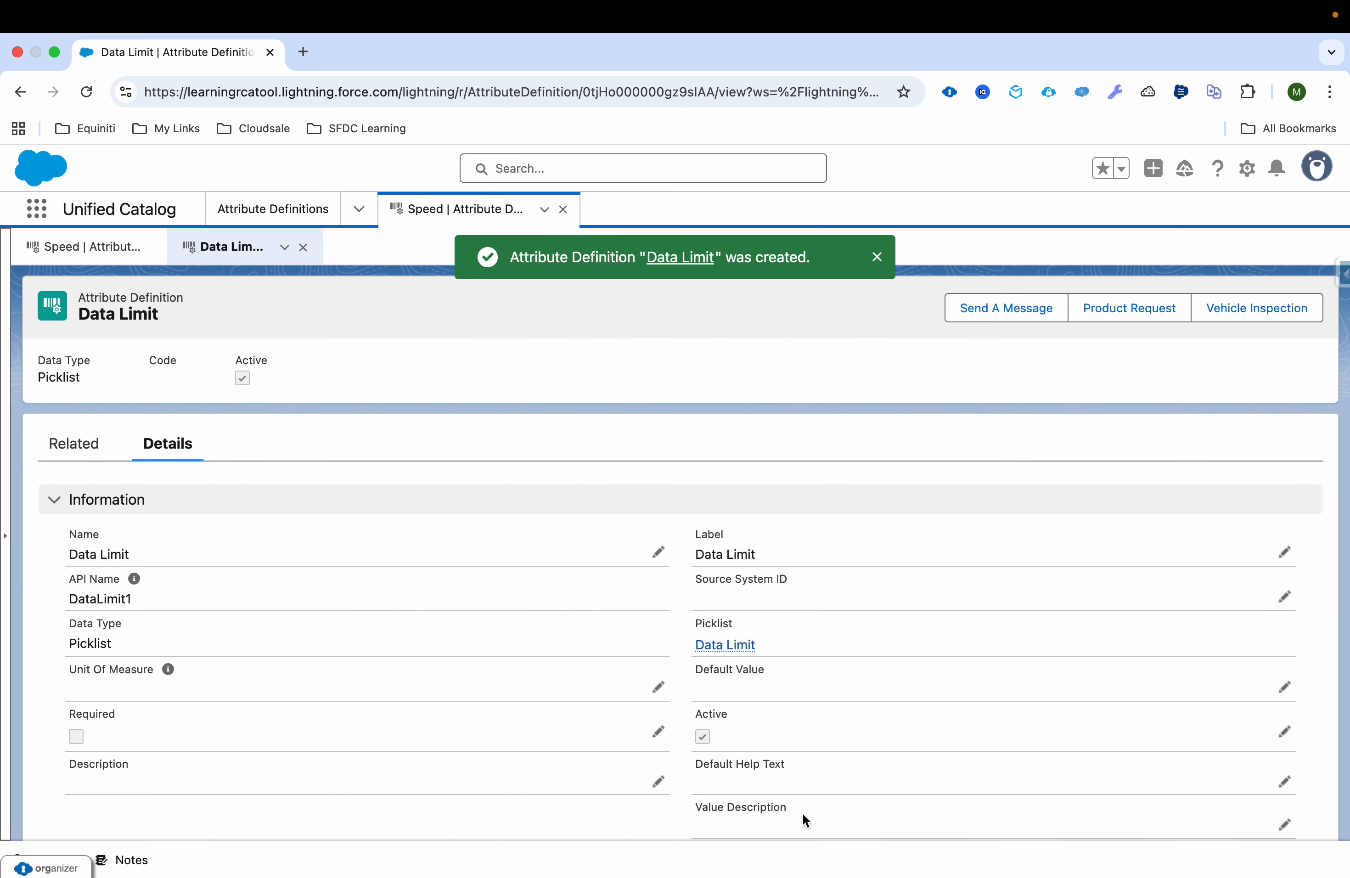
{"action": "left_click", "coordinate": [563, 210]}
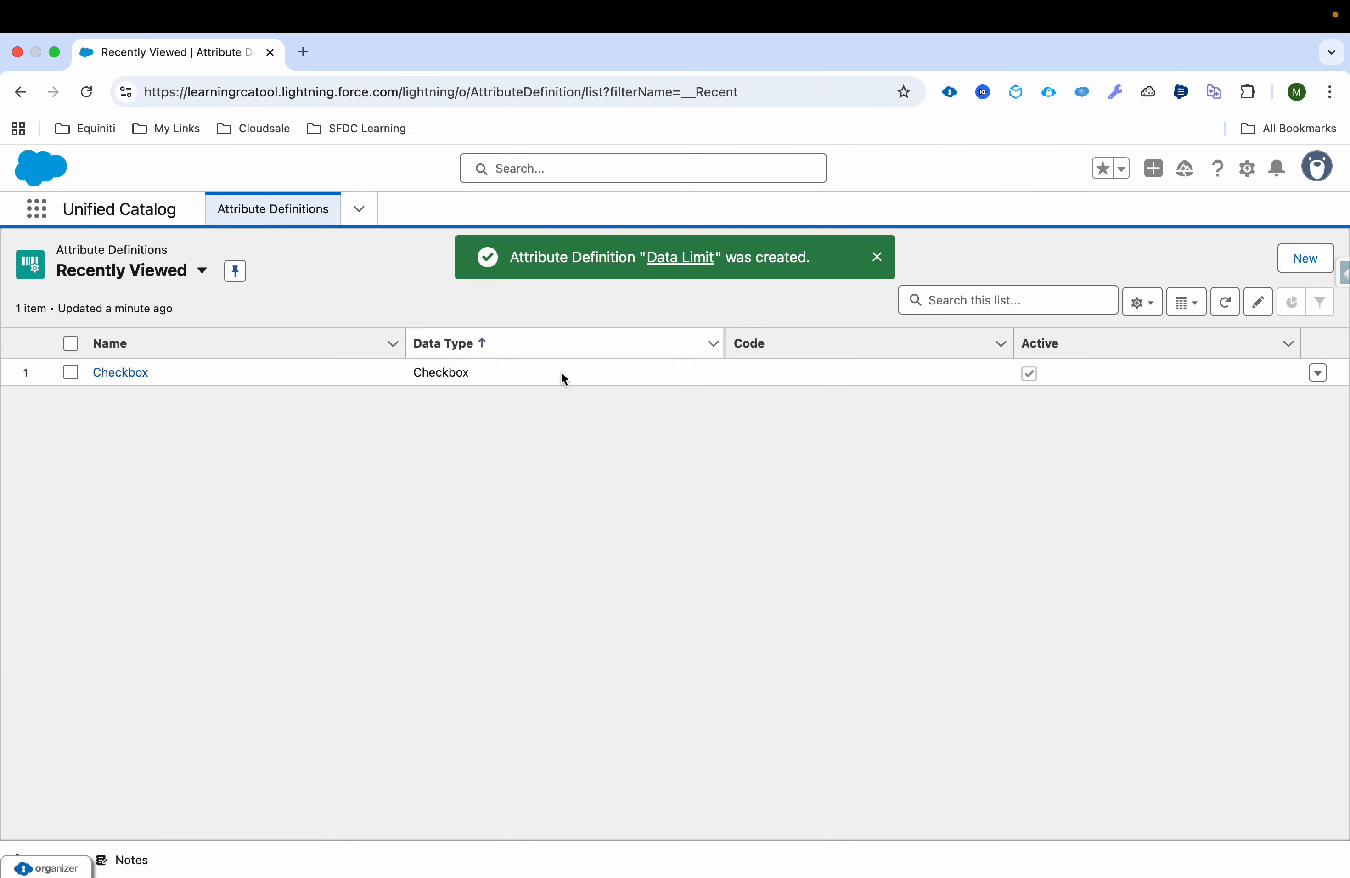
Step: Check the use-case slide for the remaining attribute and start a new attribute definition named Static IP
{"action": "key", "text": "ctrl+Left"}
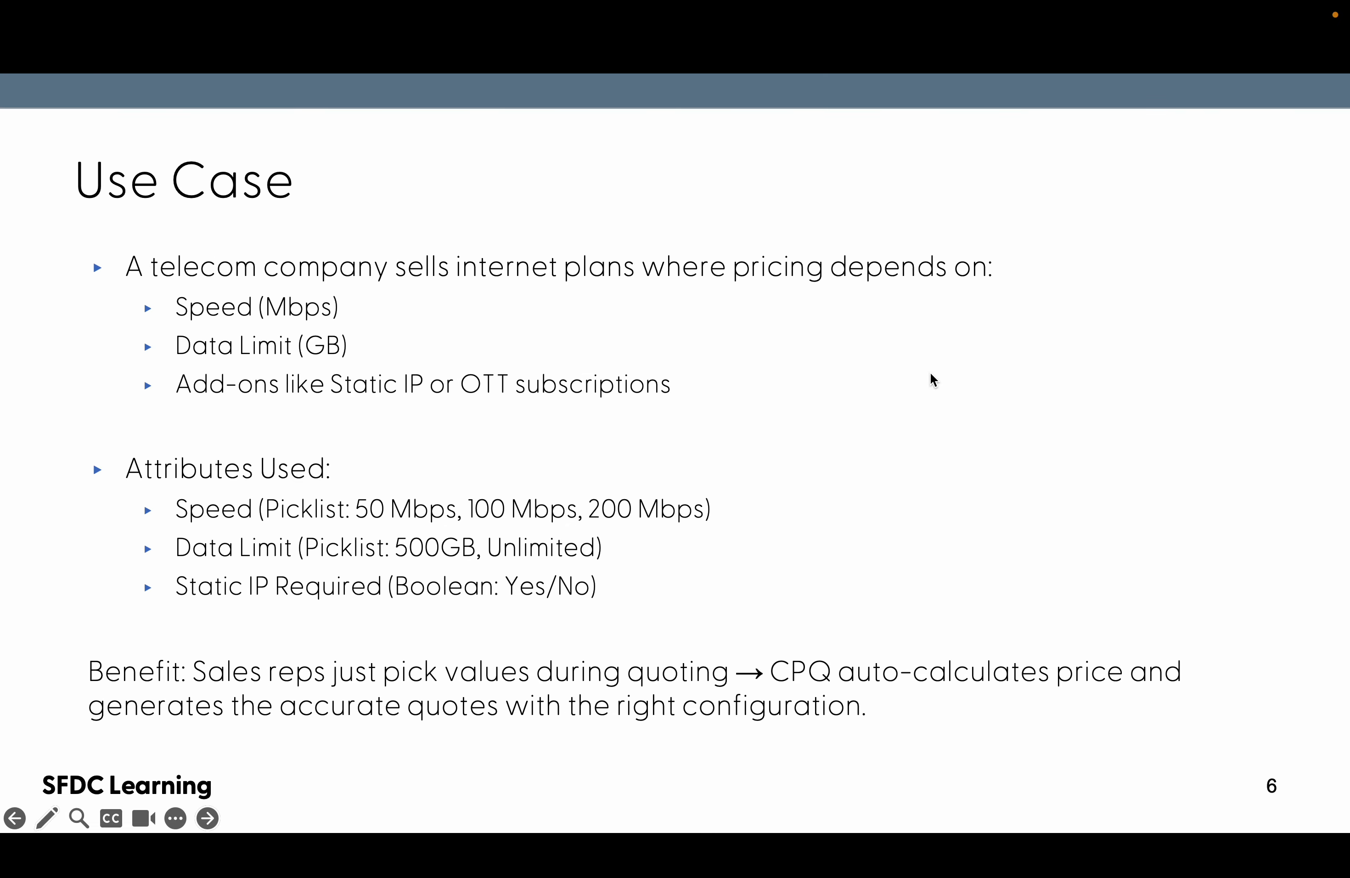
{"action": "key", "text": "ctrl+Right"}
{"action": "left_click", "coordinate": [1306, 261]}
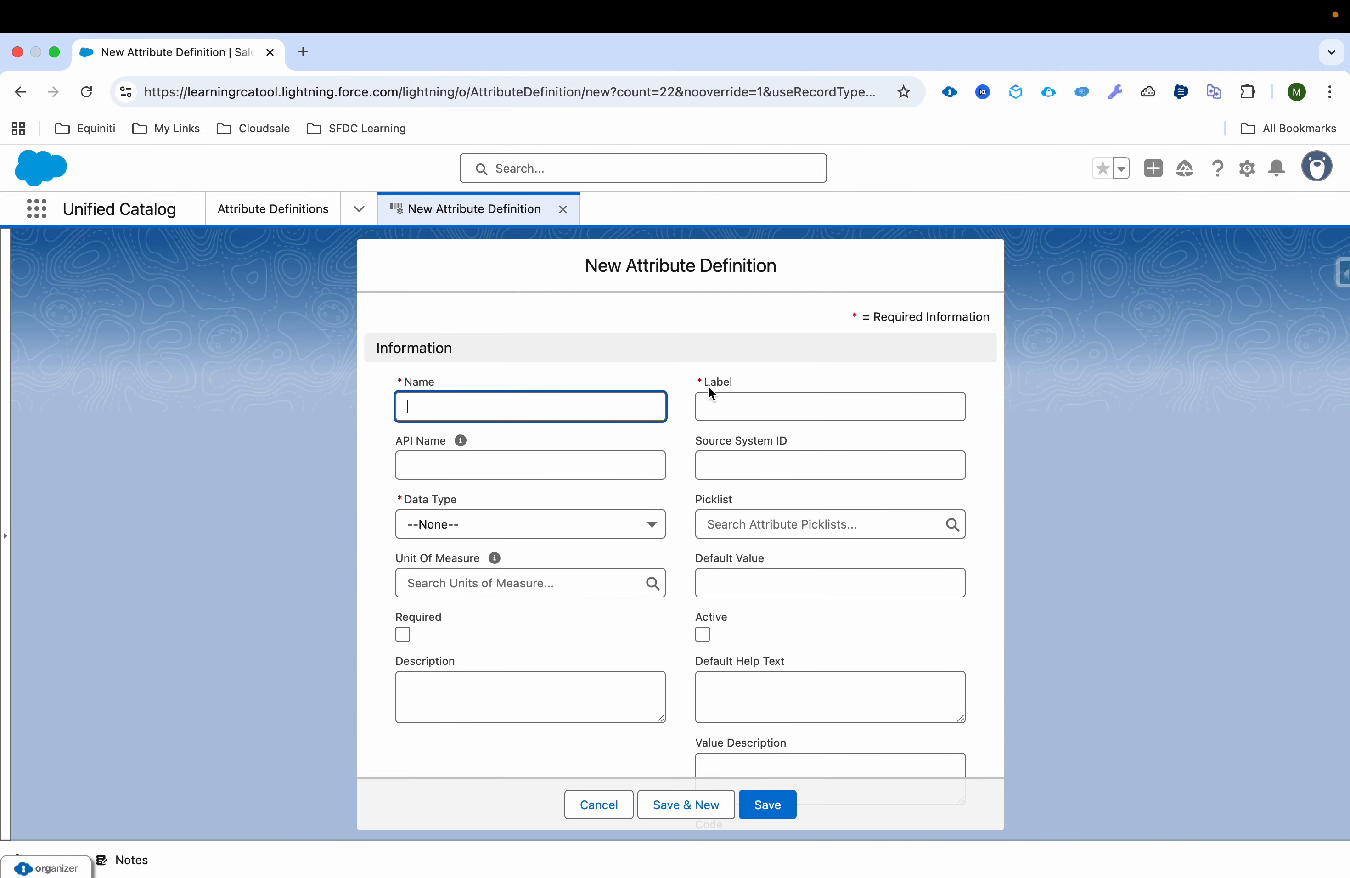
{"action": "key", "text": "ctrl+Left"}
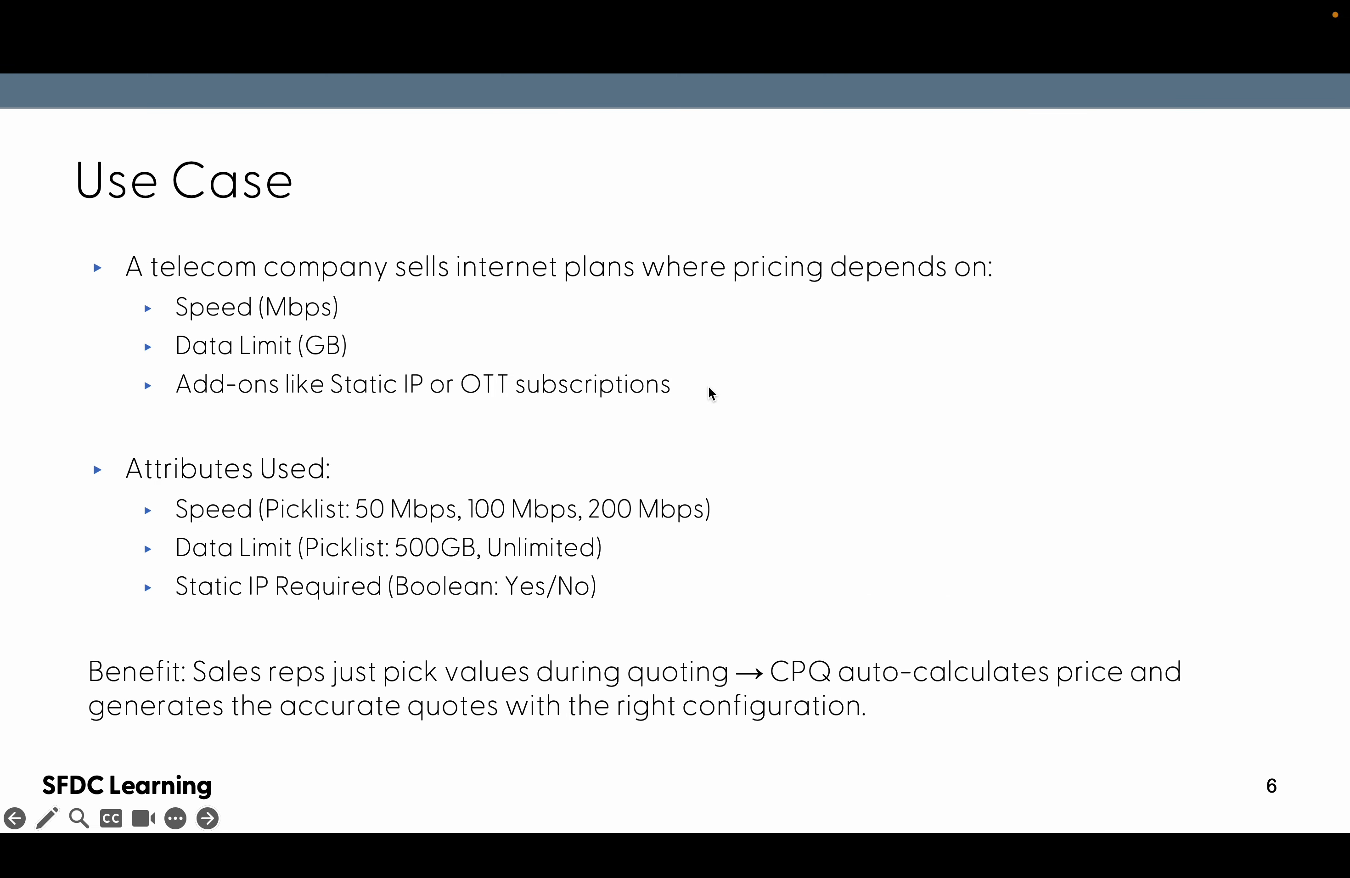
{"action": "key", "text": "ctrl+Right"}
{"action": "type", "text": "Statio"}
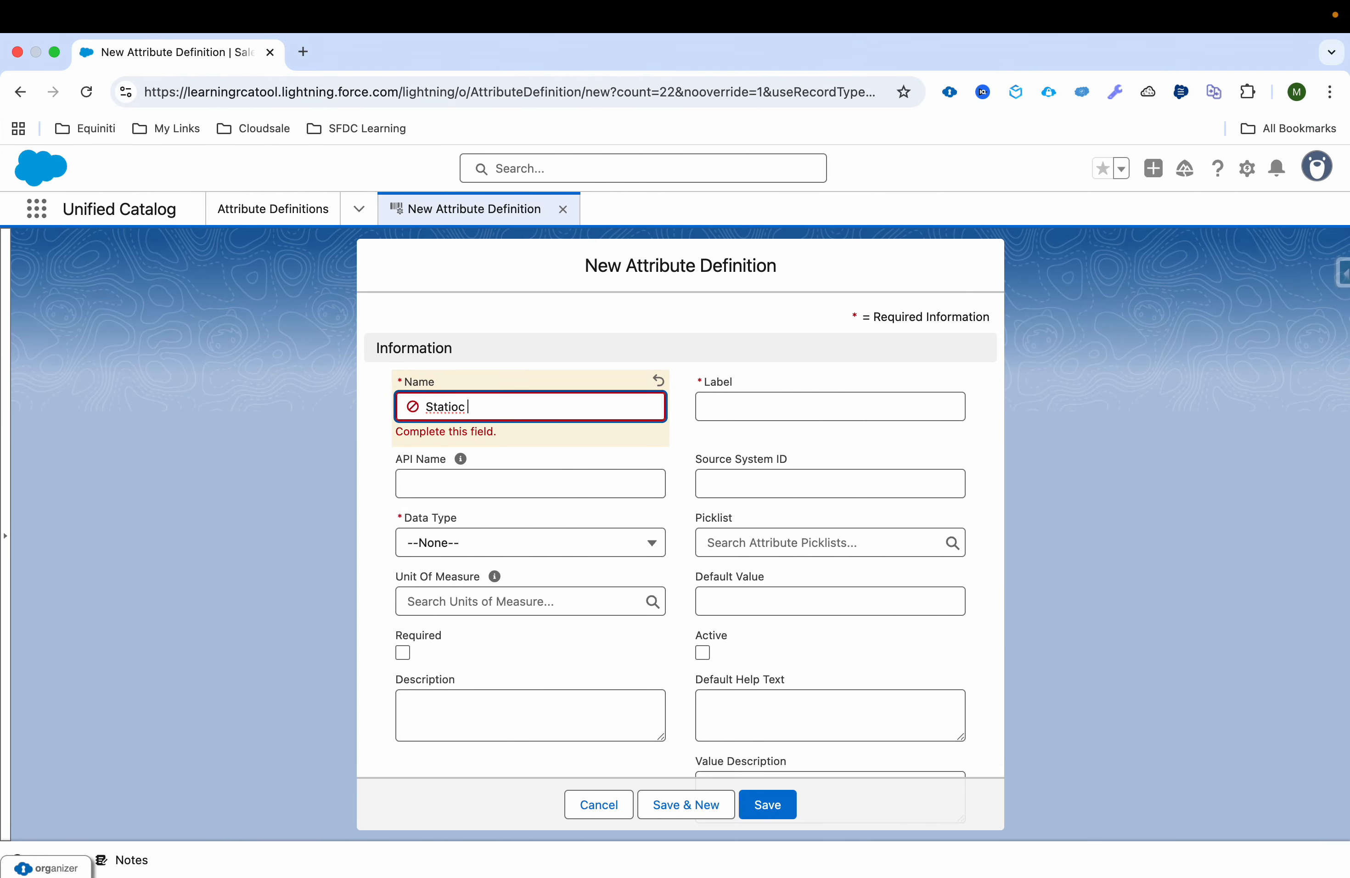
{"action": "key", "text": "BackSpace"}
{"action": "type", "text": "c IP"}
Step: Set the new definition's label to Static IP and its API name to StaticIP
{"action": "key", "text": "ctrl+a"}
{"action": "key", "text": "ctrl+c"}
{"action": "left_click", "coordinate": [810, 407]}
{"action": "key", "text": "ctrl+v"}
{"action": "left_click", "coordinate": [497, 467]}
{"action": "key", "text": "ctrl+v"}
{"action": "left_click", "coordinate": [446, 466]}
{"action": "key", "text": "BackSpace"}
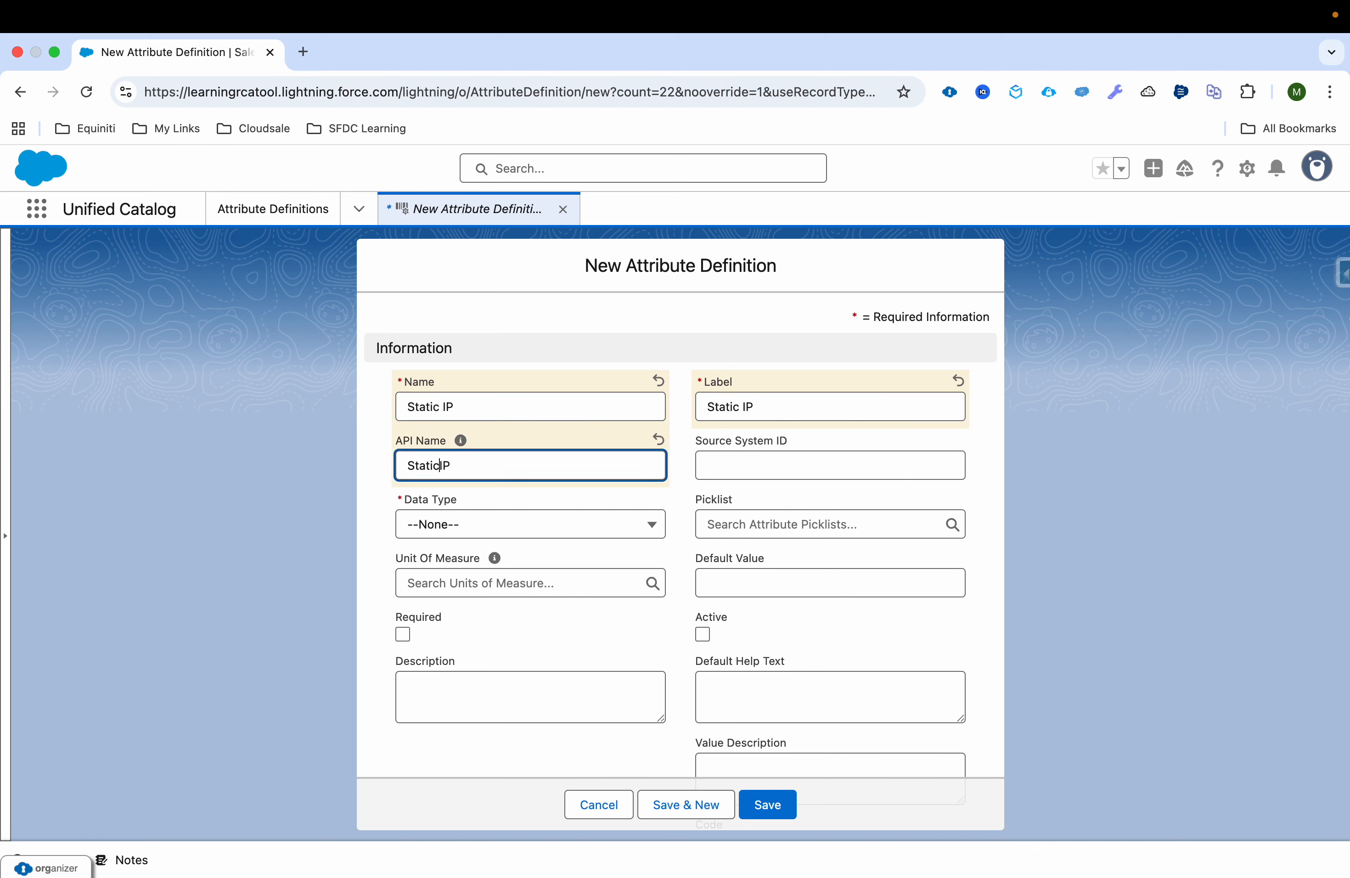
Step: Set the Static IP definition's data type to Checkbox, mark it active, save it and close the record
{"action": "left_click", "coordinate": [467, 525]}
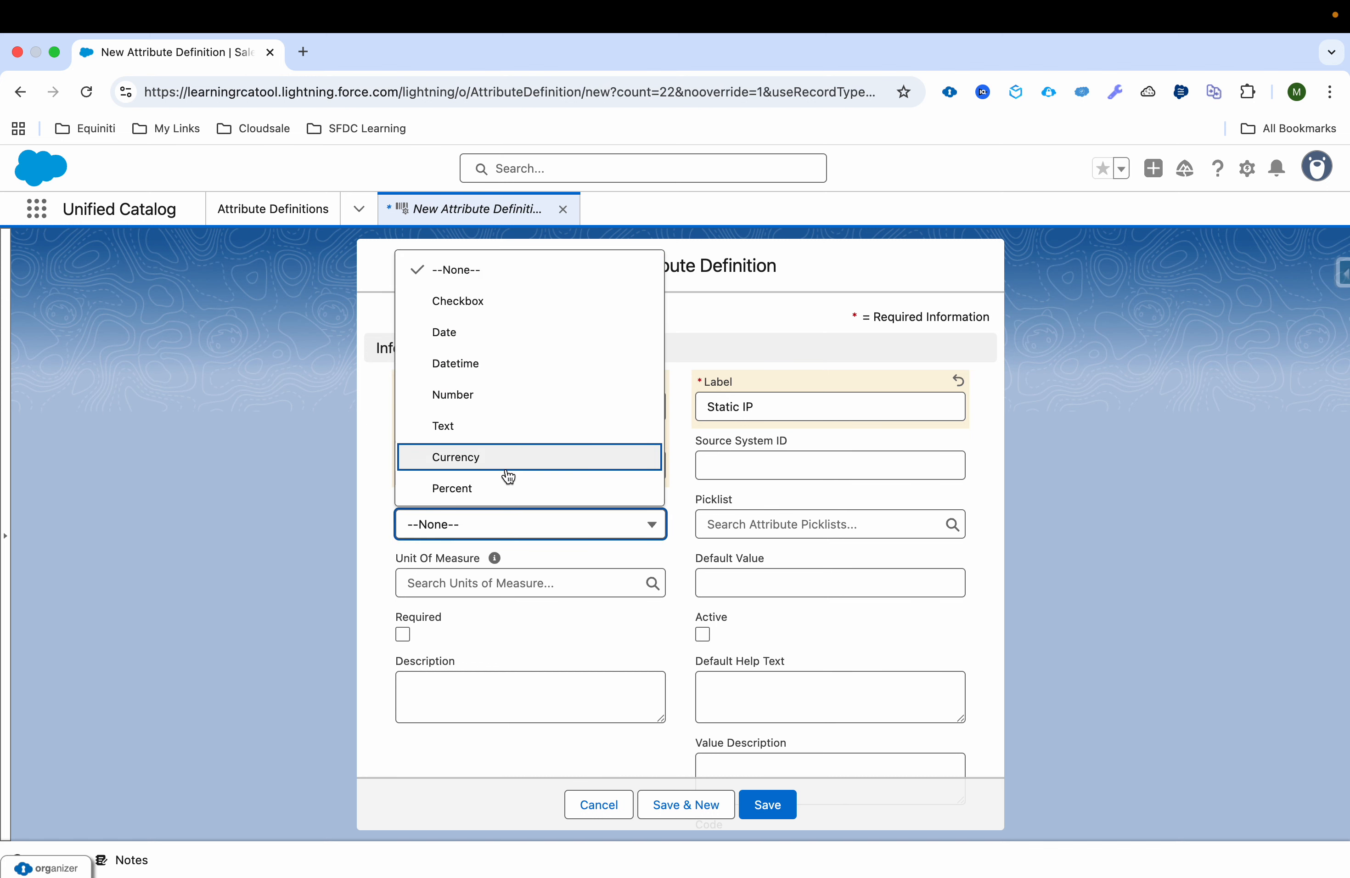
{"action": "scroll", "coordinate": [518, 411], "scroll_direction": "down", "scroll_amount": 1}
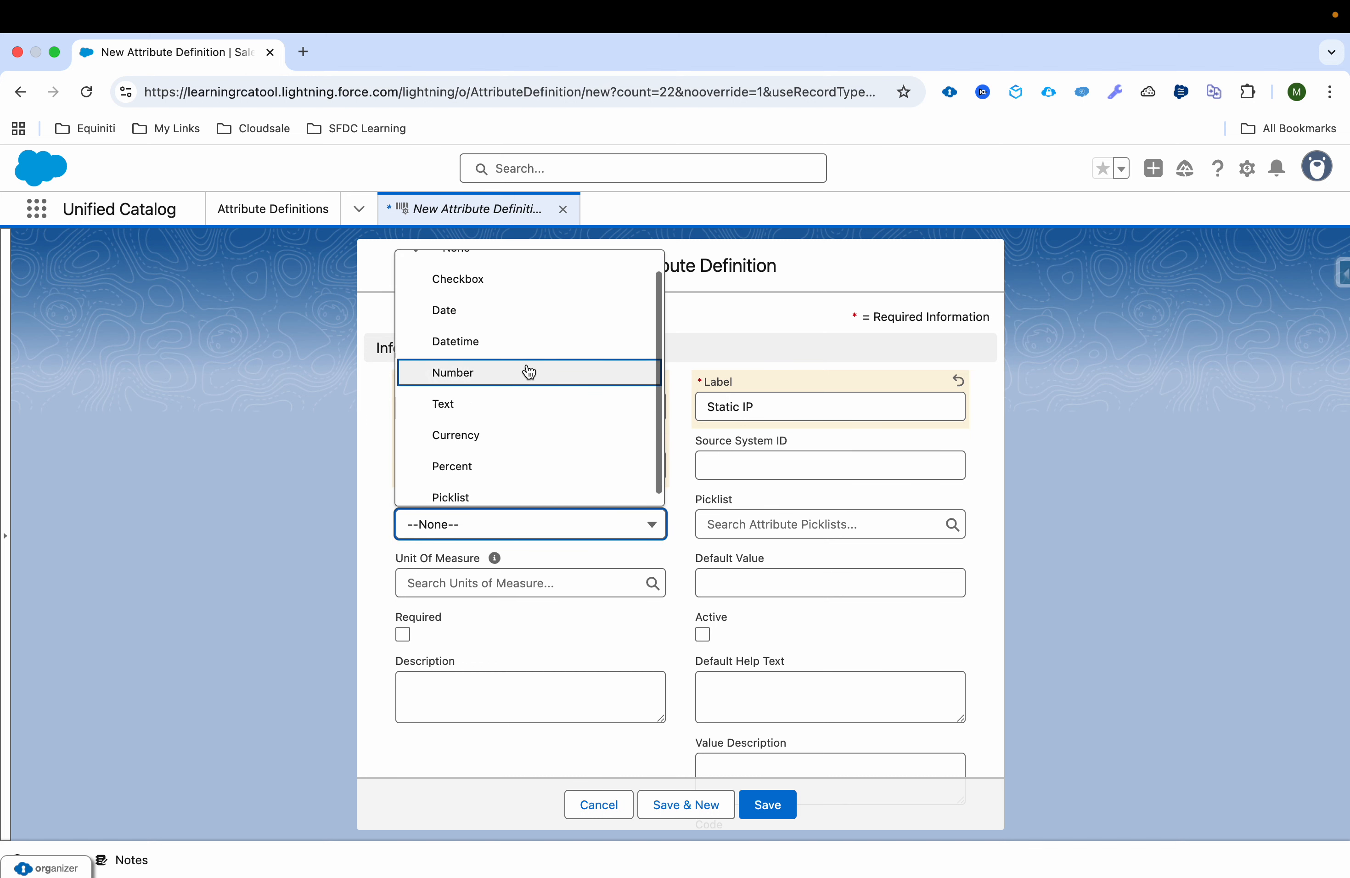
{"action": "left_click", "coordinate": [550, 285]}
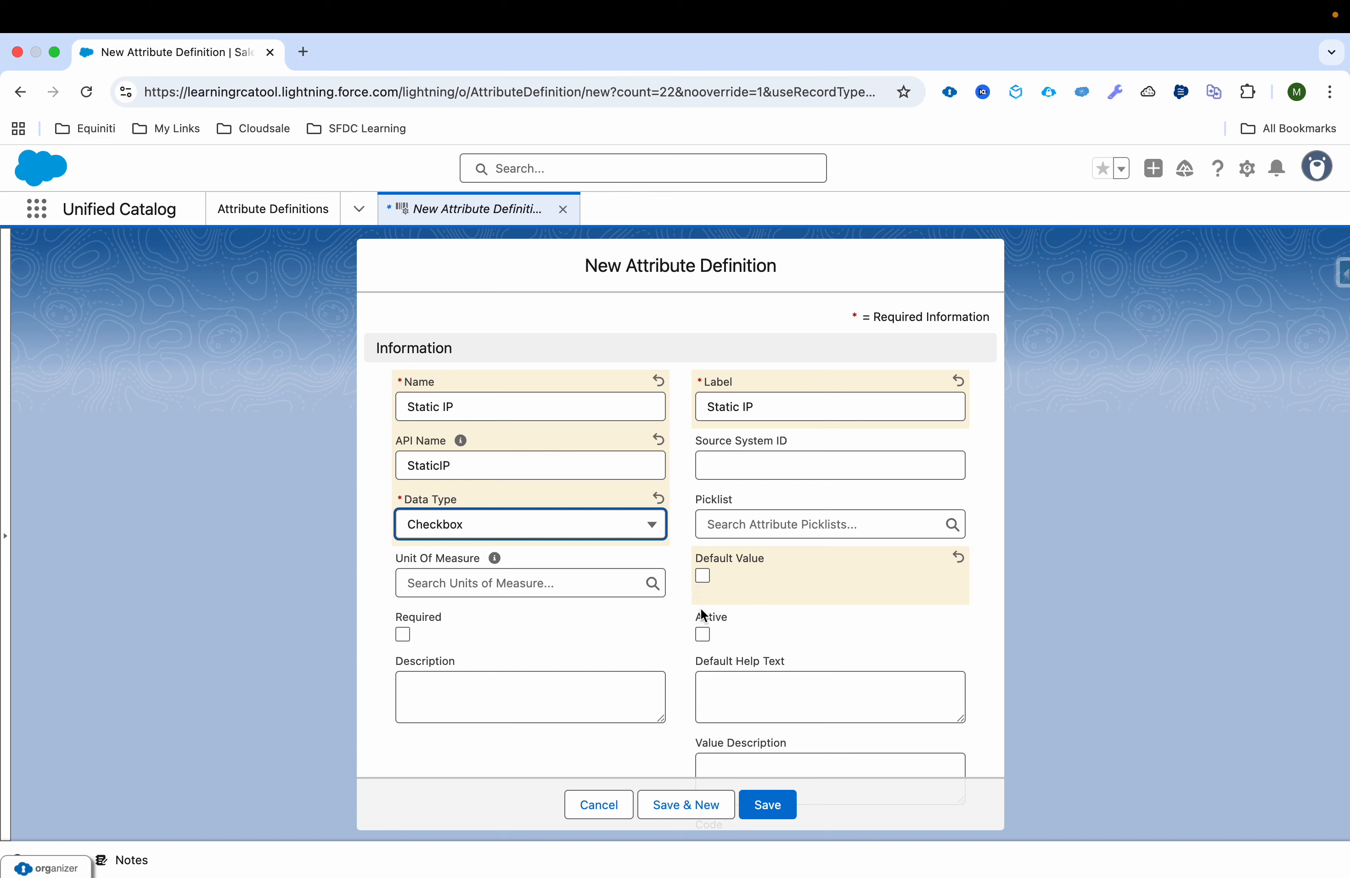
{"action": "left_click", "coordinate": [703, 634]}
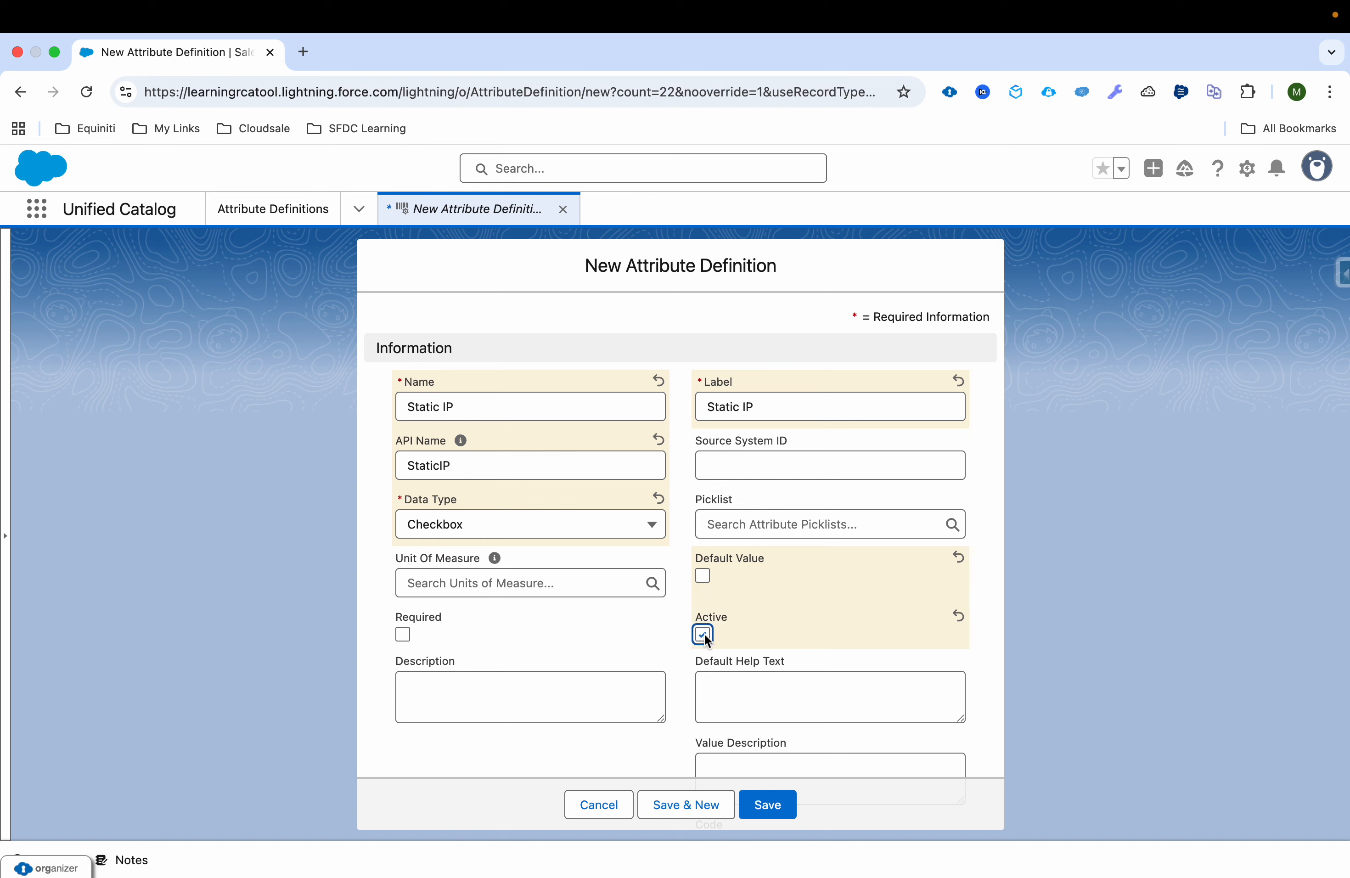
{"action": "left_click", "coordinate": [768, 804]}
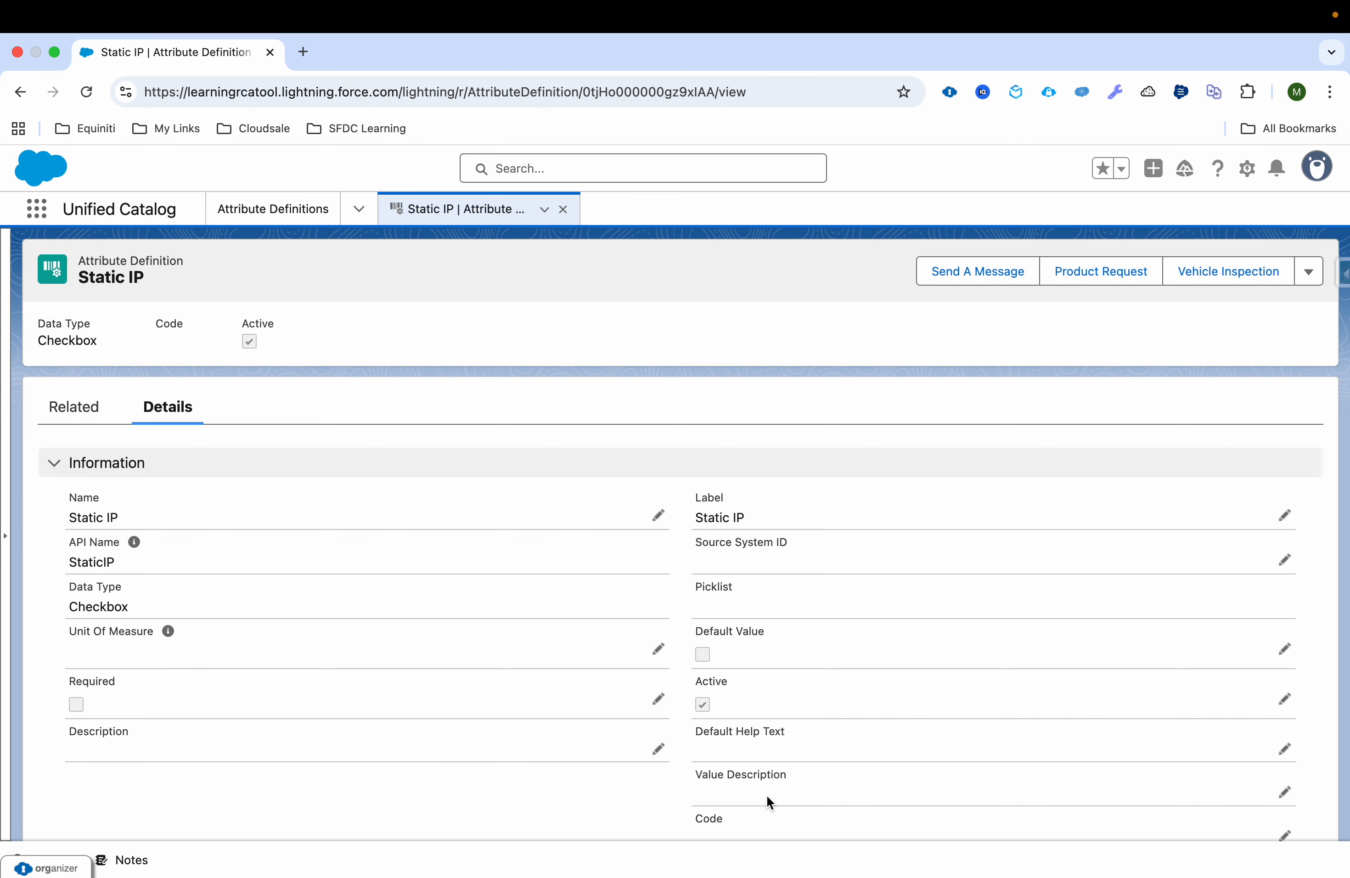
{"action": "left_click", "coordinate": [562, 210]}
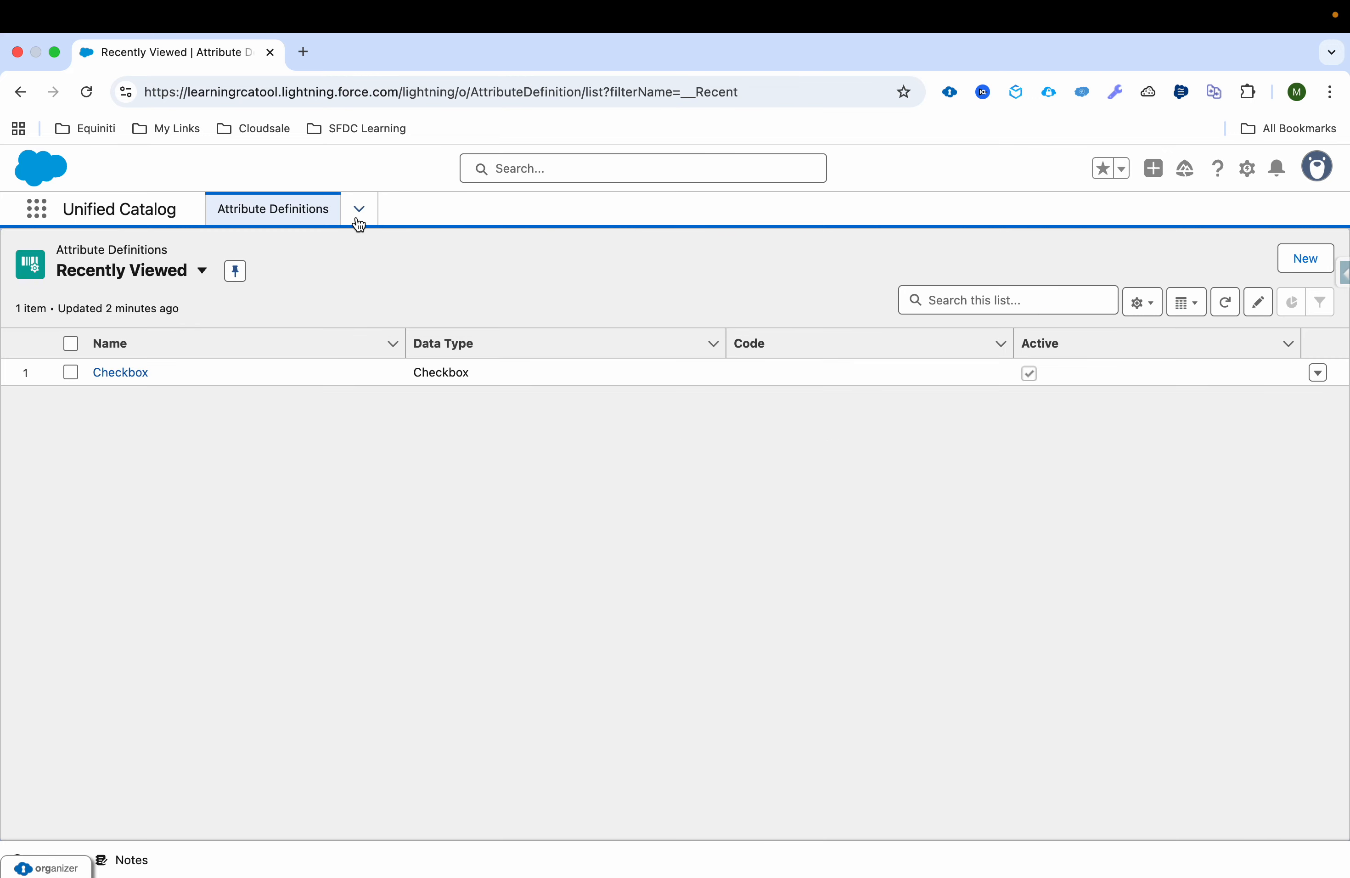
Step: Create and save a new attribute category named Internet Plan Attributes, checking the use-case slide for the naming
{"action": "left_click", "coordinate": [358, 210]}
{"action": "left_click", "coordinate": [301, 472]}
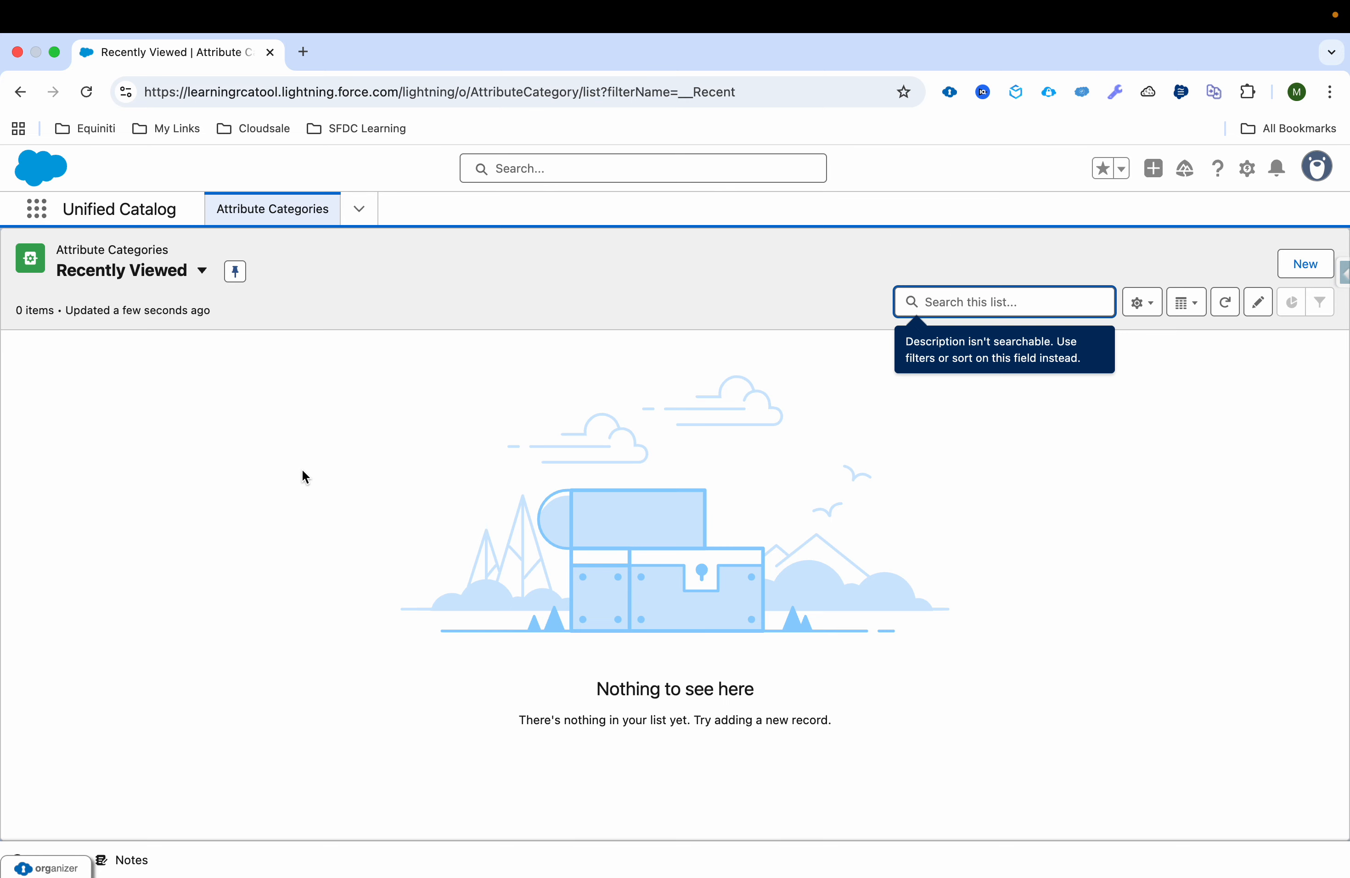
{"action": "left_click", "coordinate": [1302, 265]}
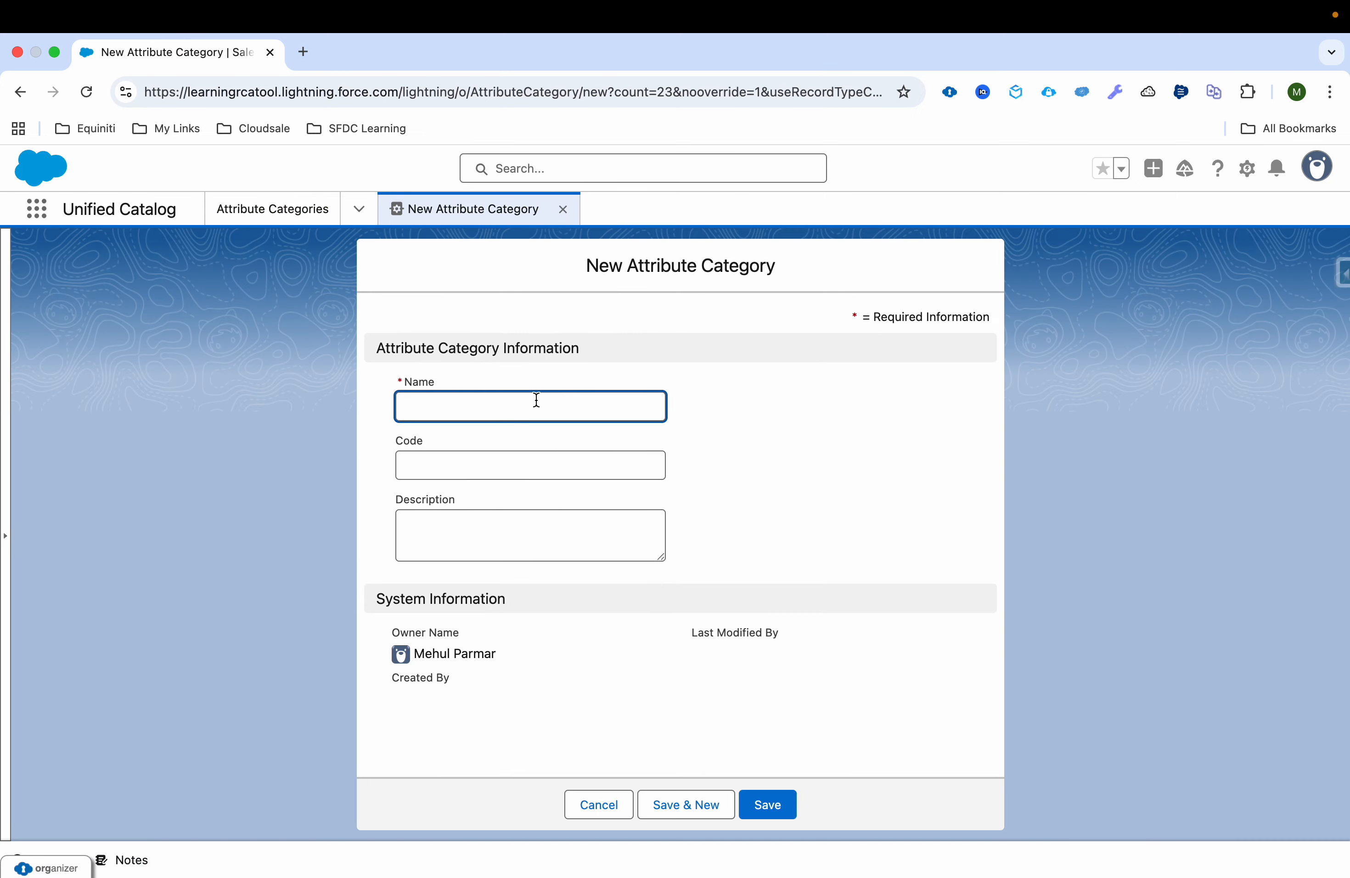
{"action": "key", "text": "ctrl+Left"}
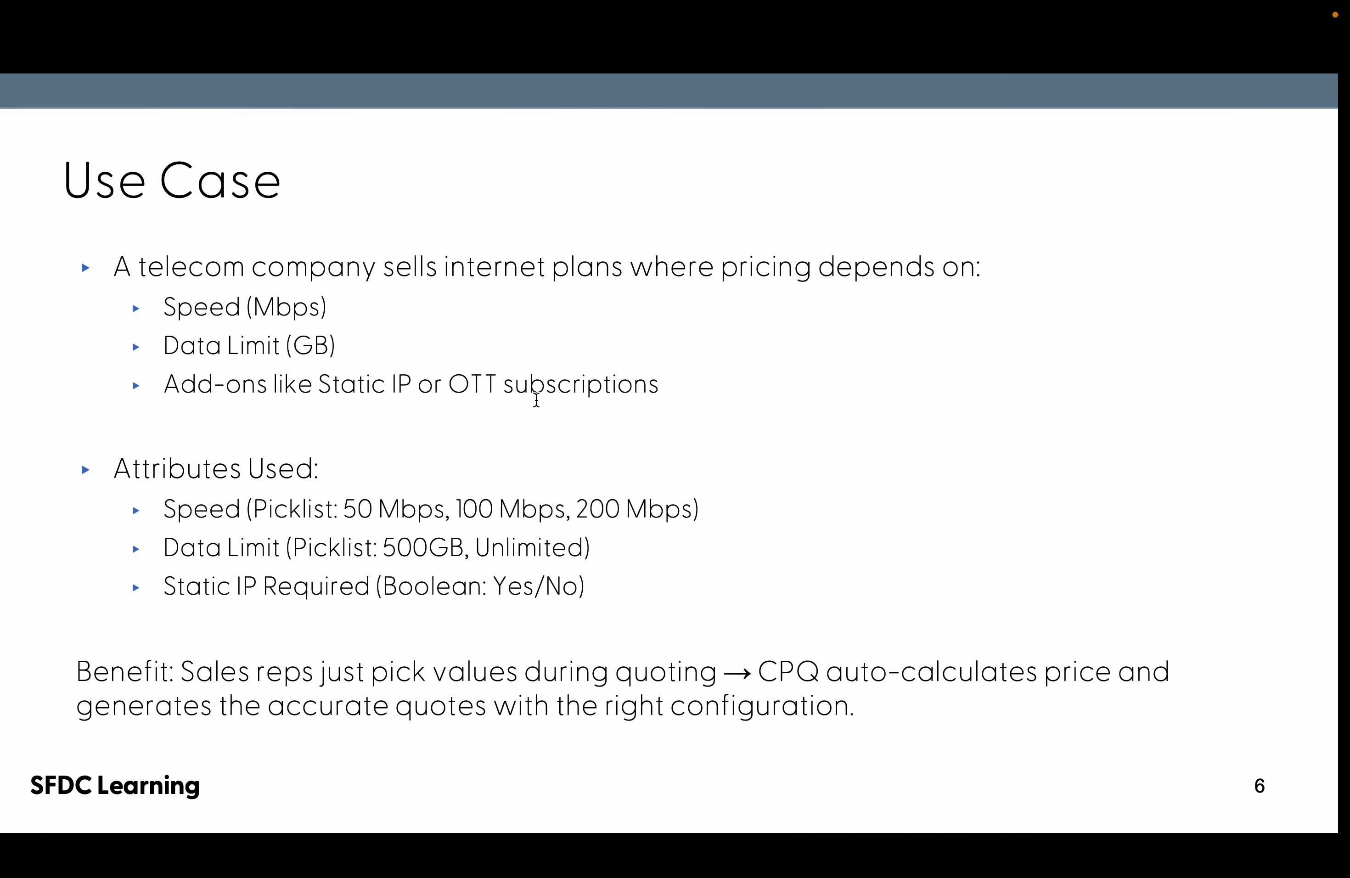
{"action": "key", "text": "ctrl+Right"}
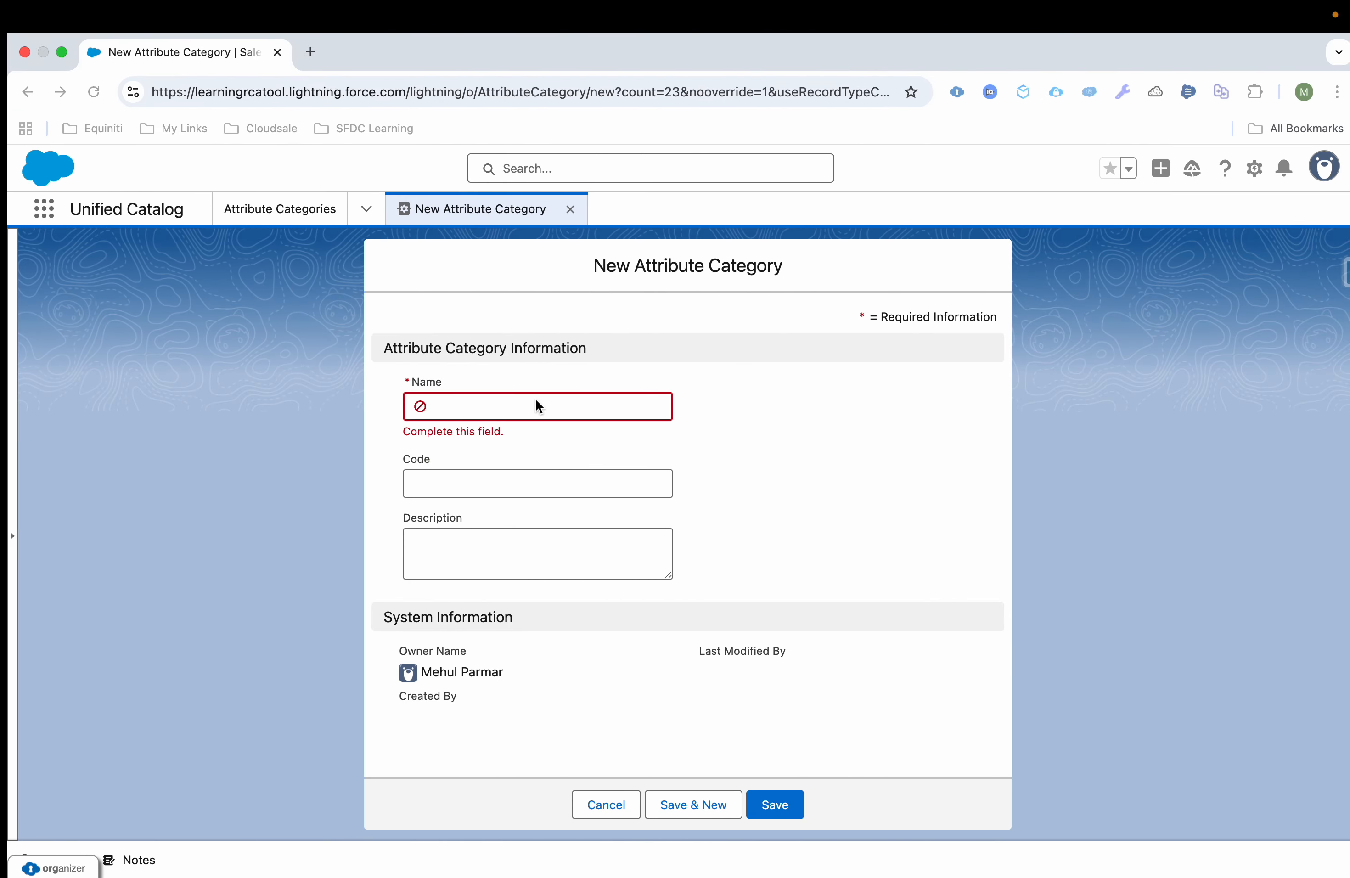
{"action": "type", "text": "Internet Plan Attributes"}
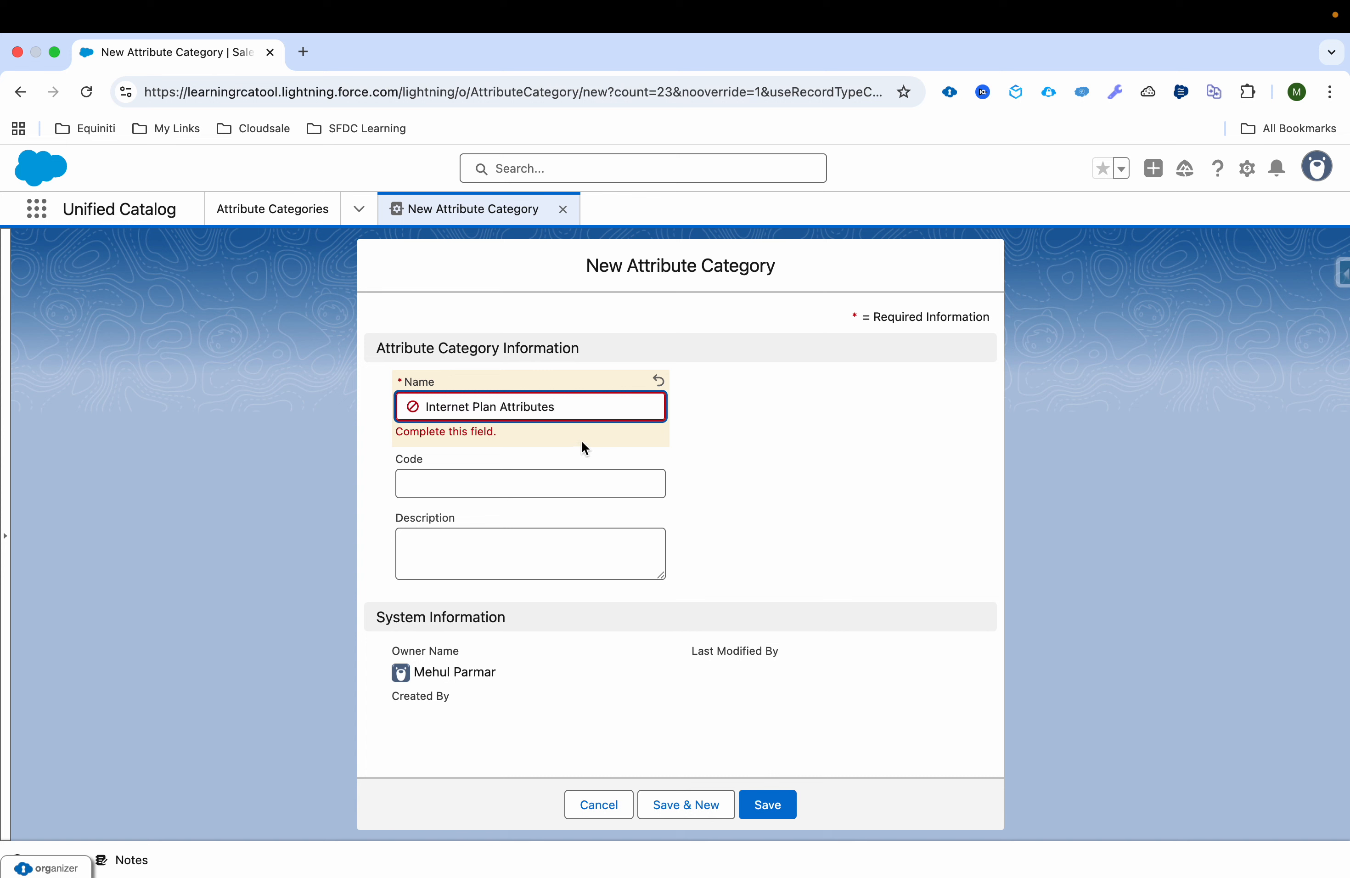
{"action": "left_click", "coordinate": [767, 803]}
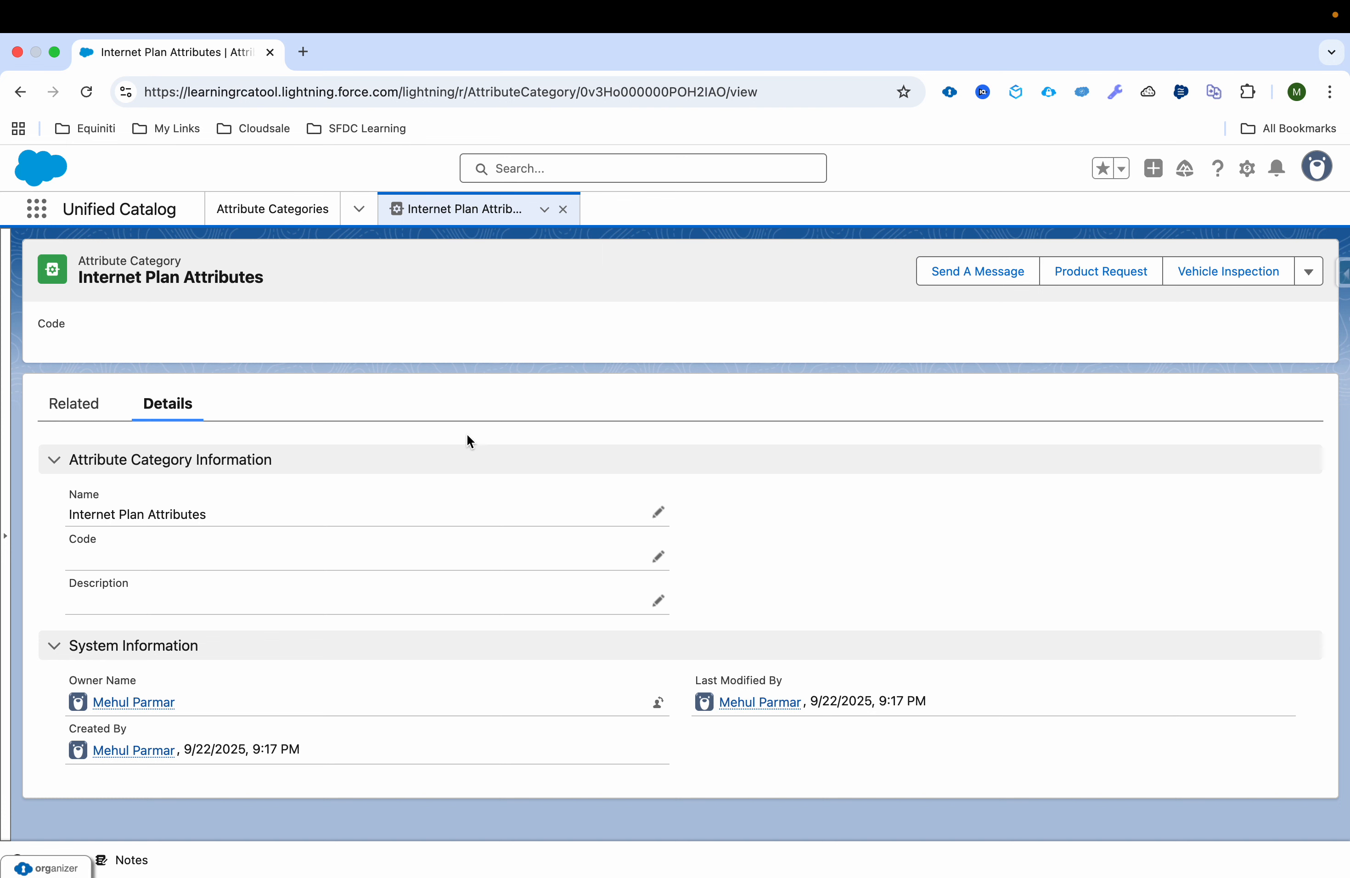
Step: Assign the Data Limit, Speed and Static IP attributes to the Internet Plan Attributes category and close its record
{"action": "left_click", "coordinate": [52, 412]}
{"action": "left_click", "coordinate": [1202, 466]}
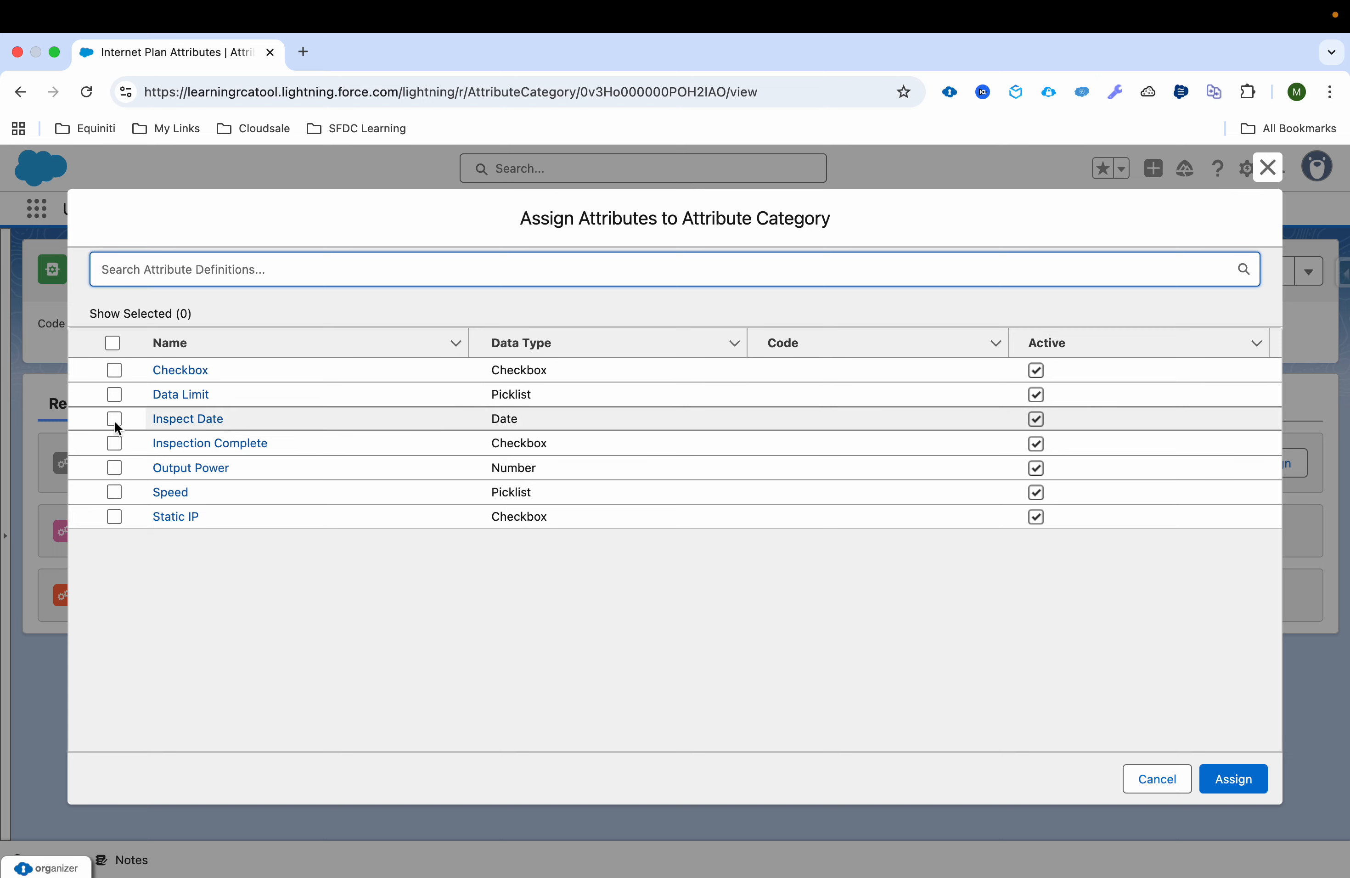
{"action": "left_click", "coordinate": [114, 394]}
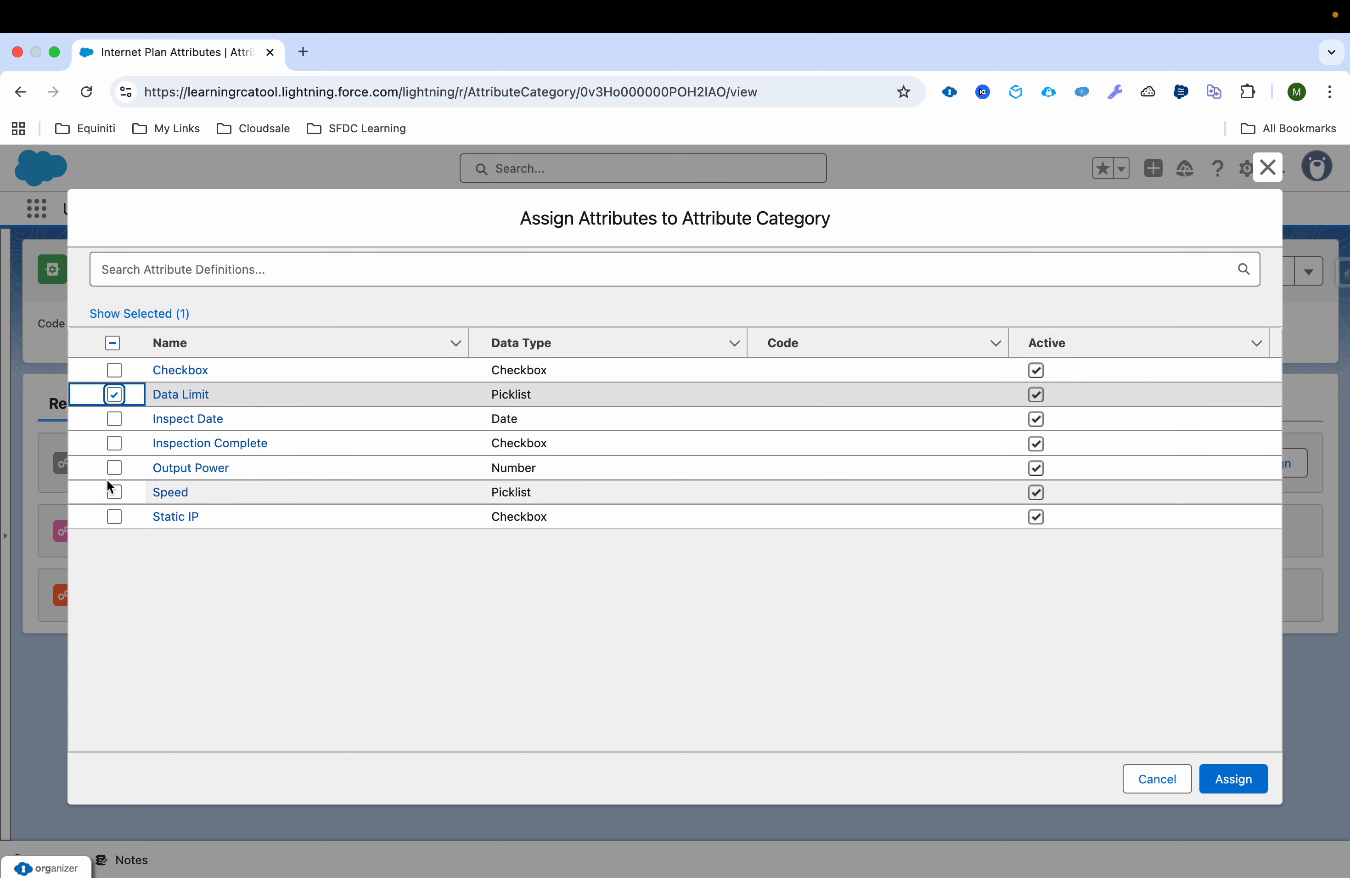
{"action": "left_click", "coordinate": [113, 494]}
{"action": "left_click", "coordinate": [113, 517]}
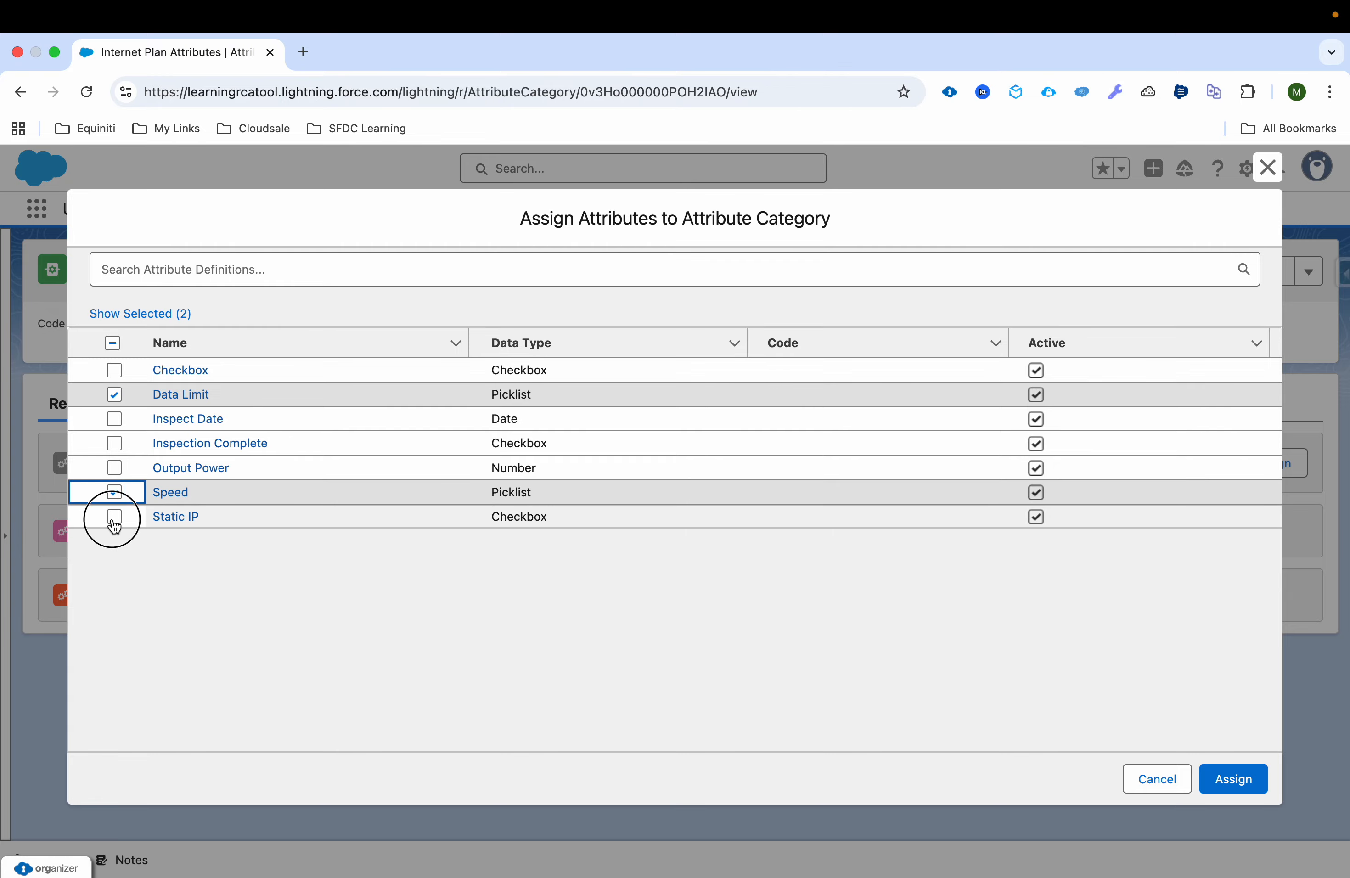
{"action": "left_click", "coordinate": [1234, 786]}
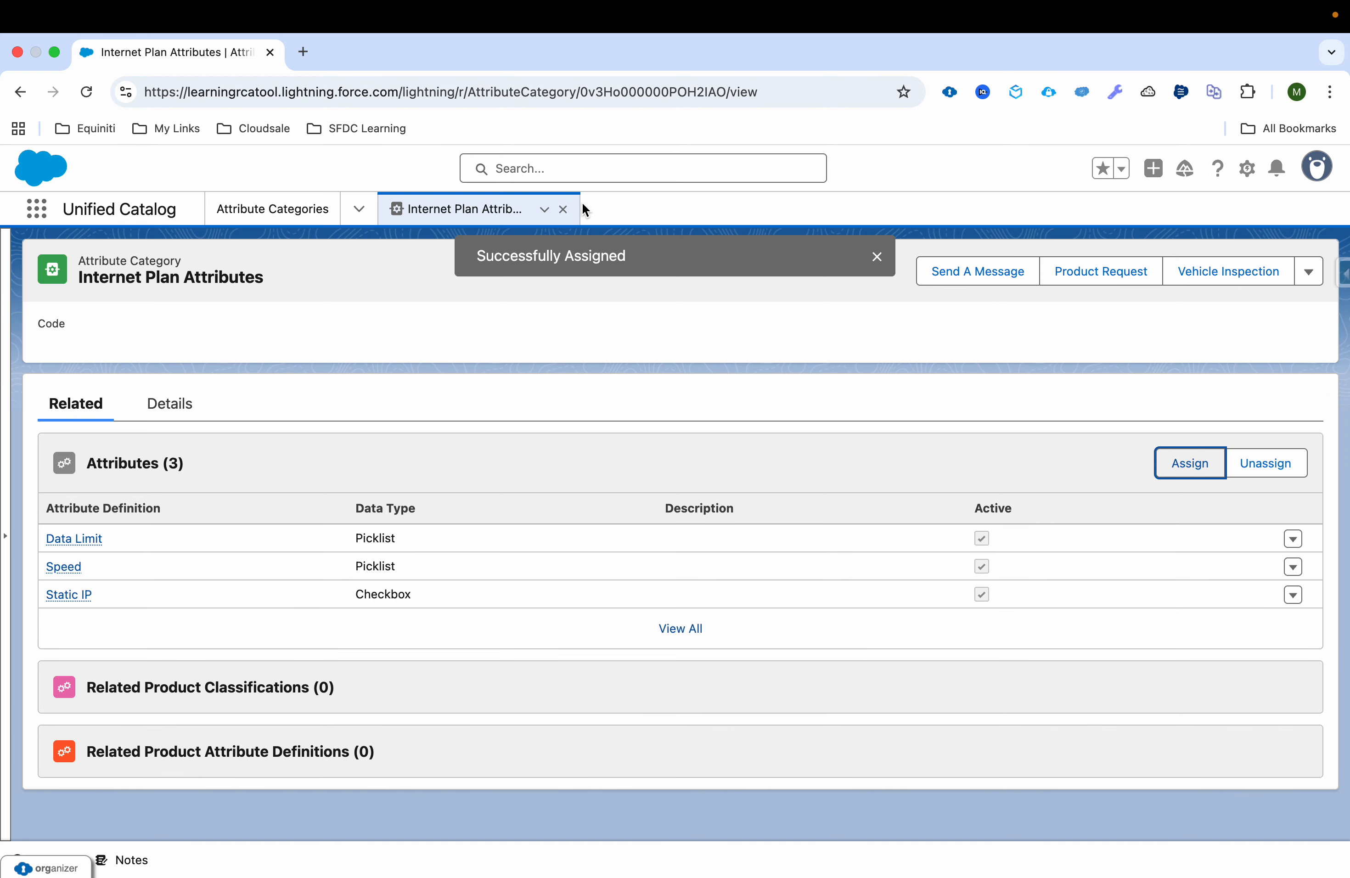
{"action": "left_click", "coordinate": [564, 210]}
Step: Start a new product classification and name it Internet Plan Attributes
{"action": "left_click", "coordinate": [359, 209]}
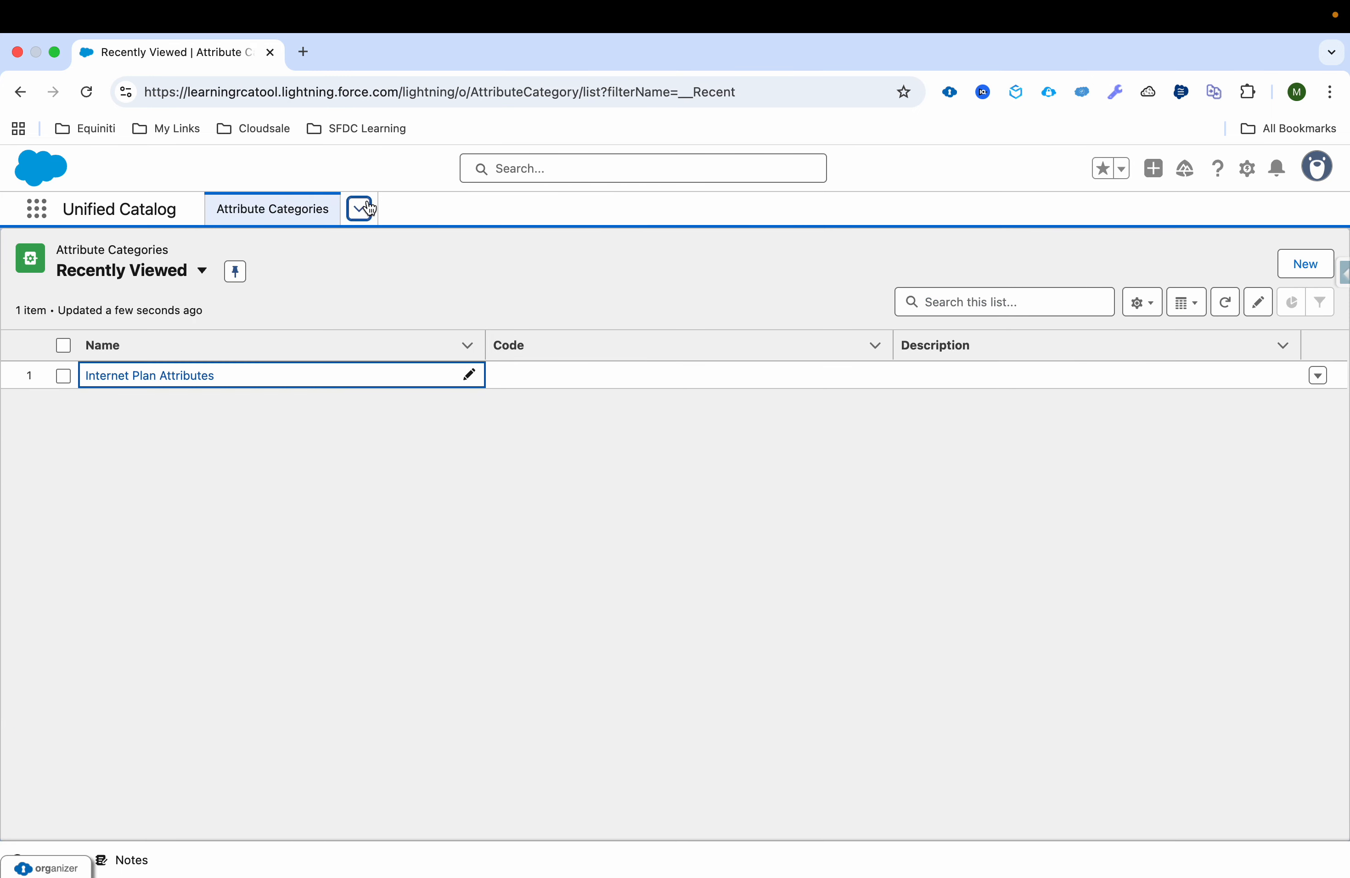
{"action": "left_click", "coordinate": [319, 332]}
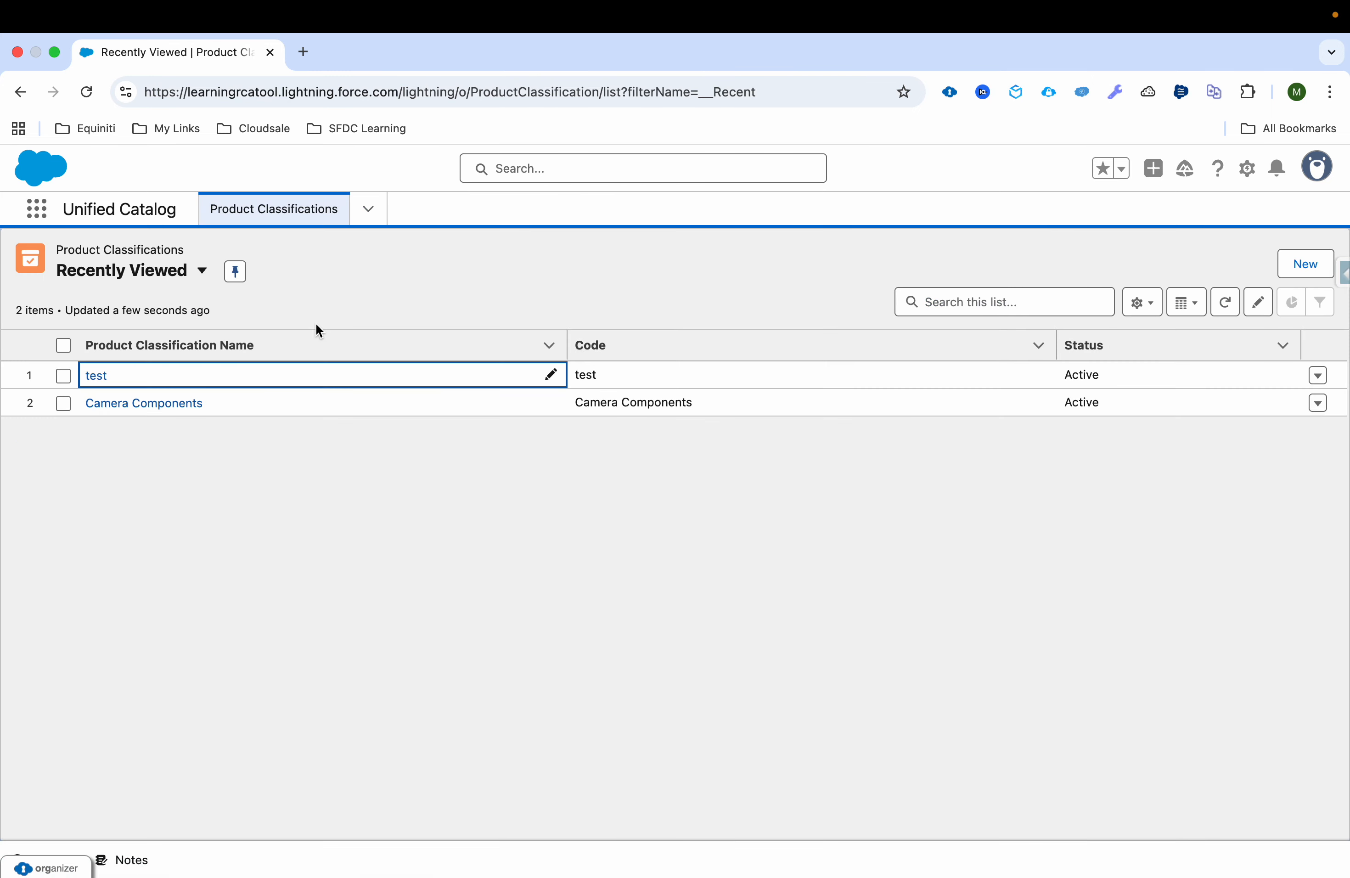
{"action": "left_click", "coordinate": [1309, 270]}
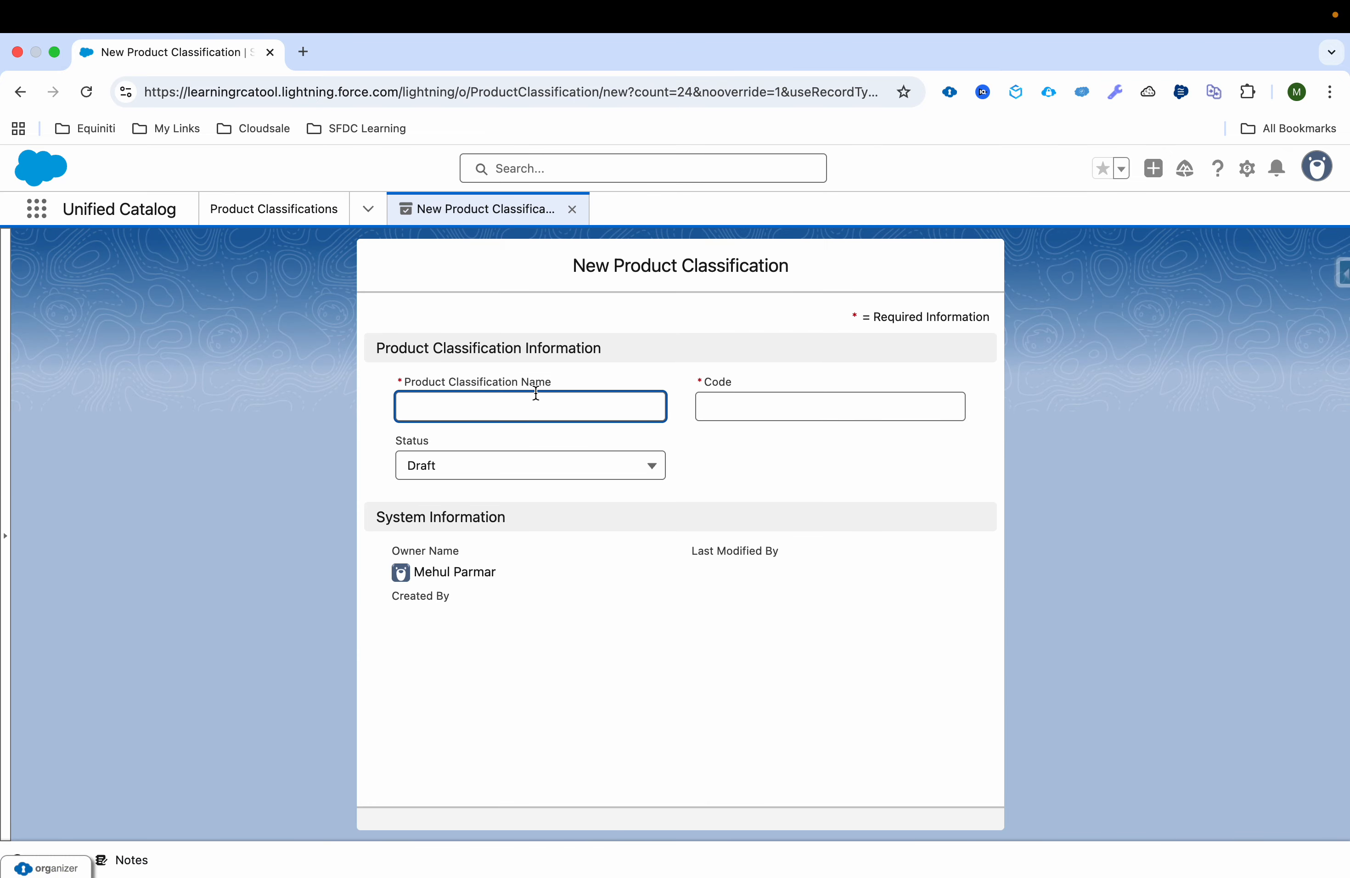
{"action": "type", "text": "Inter"}
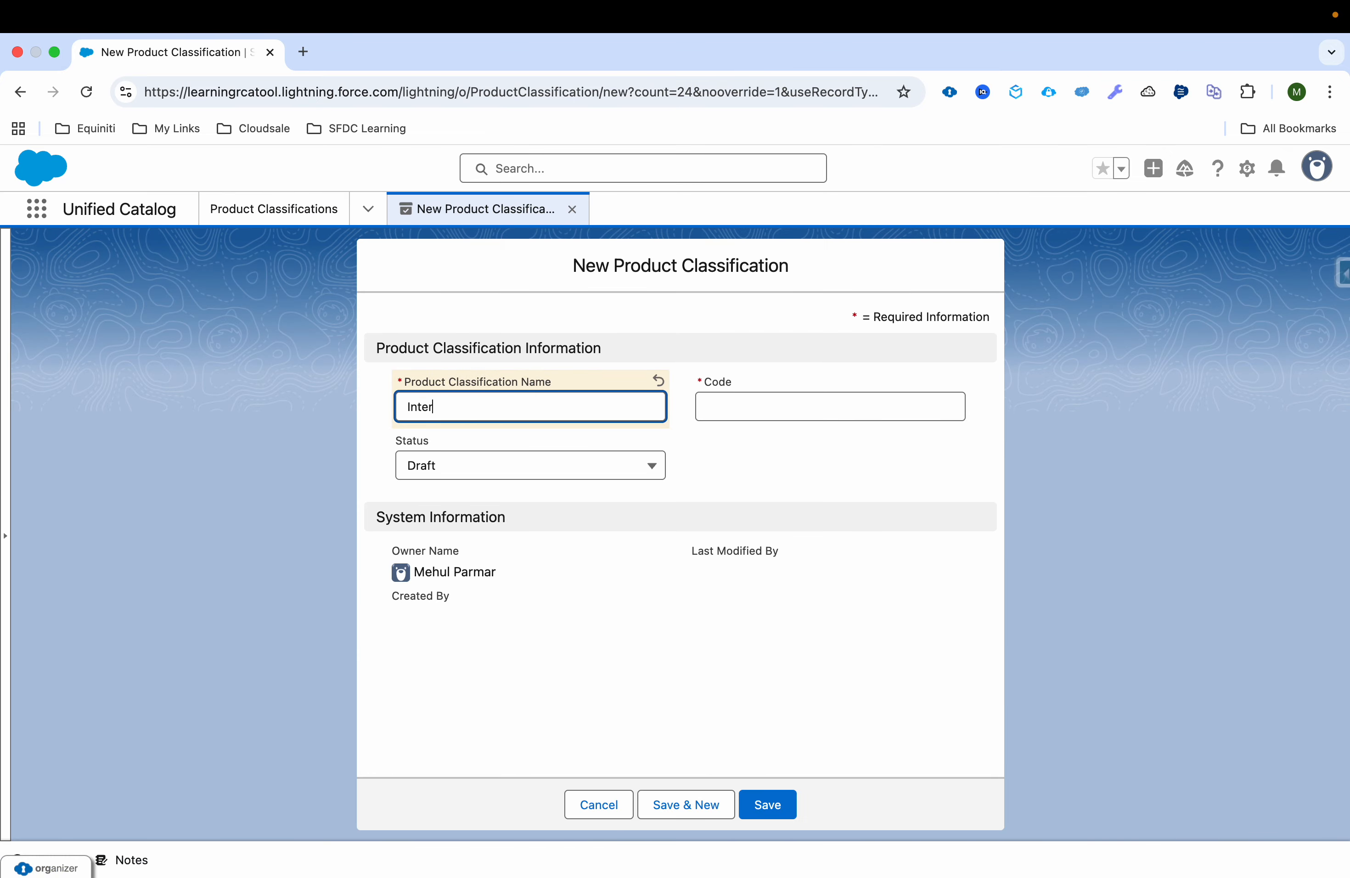
{"action": "type", "text": "net Plan Attributes"}
{"action": "key", "text": "Tab"}
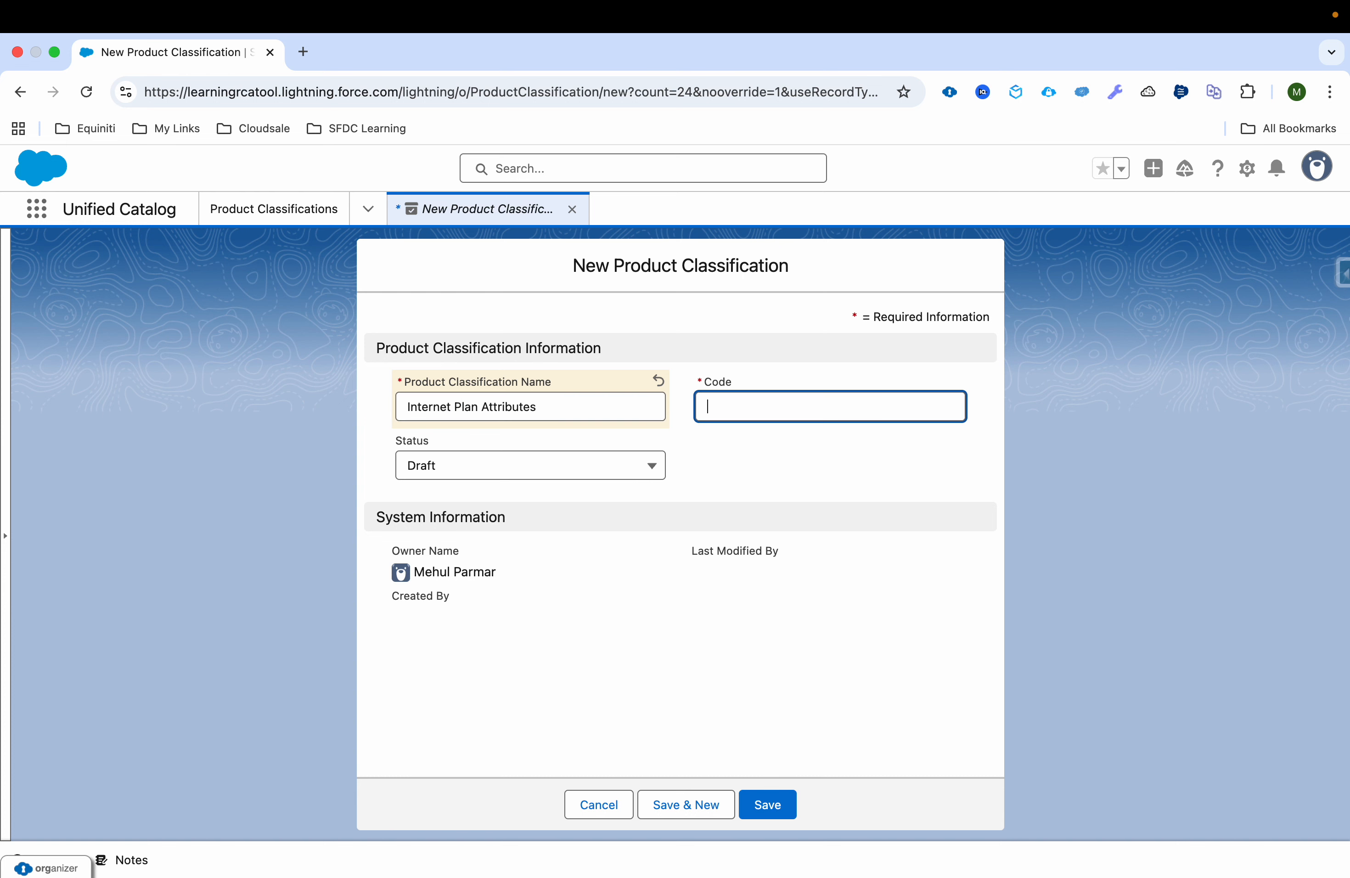
Step: Copy the name Internet Plan Attributes into the classification's code and save the record
{"action": "triple_click", "coordinate": [596, 402]}
{"action": "key", "text": "ctrl+c"}
{"action": "left_click", "coordinate": [745, 408]}
{"action": "key", "text": "ctrl+v"}
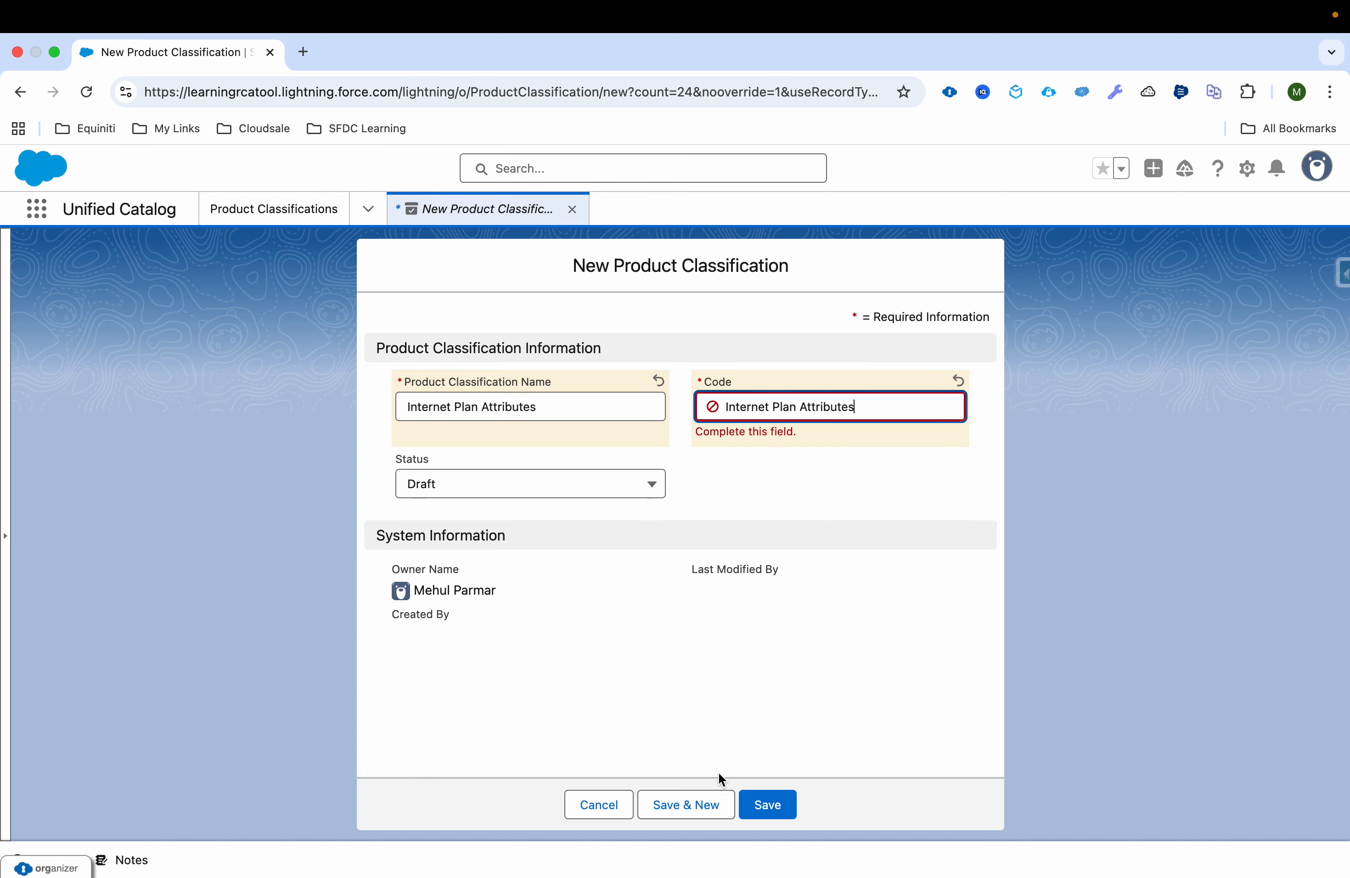
{"action": "left_click", "coordinate": [748, 806]}
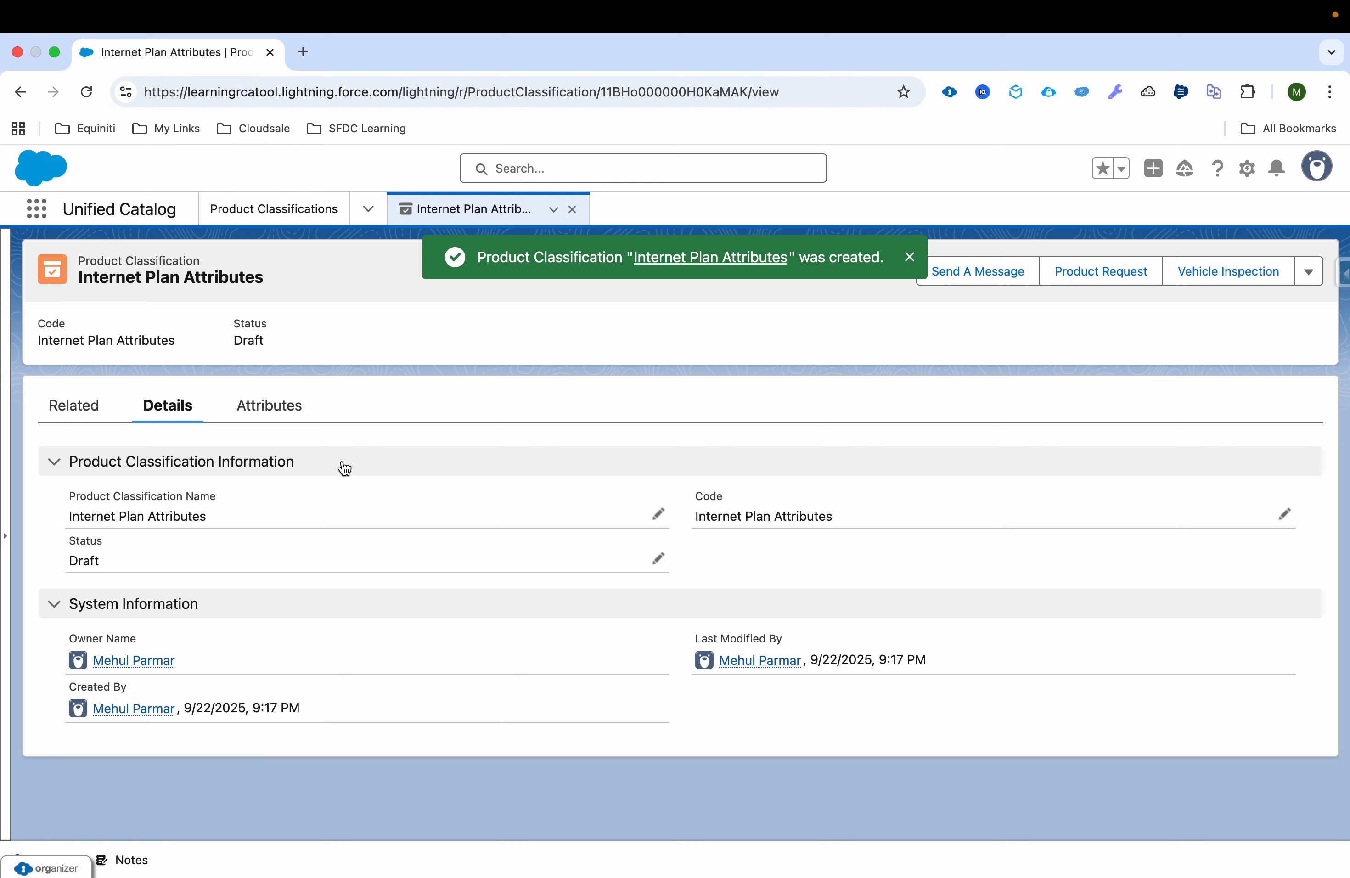
Step: Start assigning attributes to the product classification, look at the individual attributes option and return to the choice of assignment method
{"action": "left_click", "coordinate": [288, 415]}
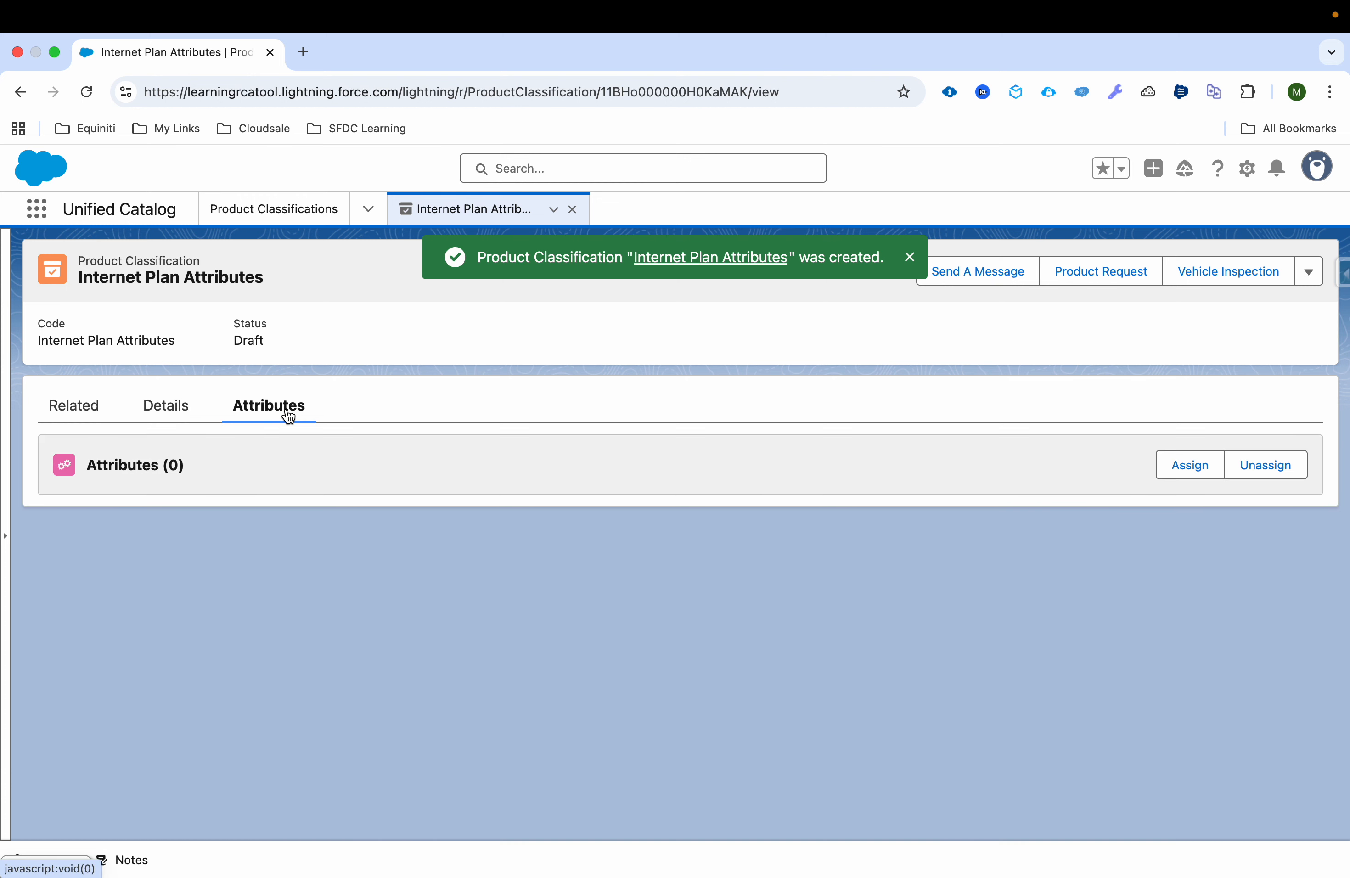
{"action": "left_click", "coordinate": [1183, 467]}
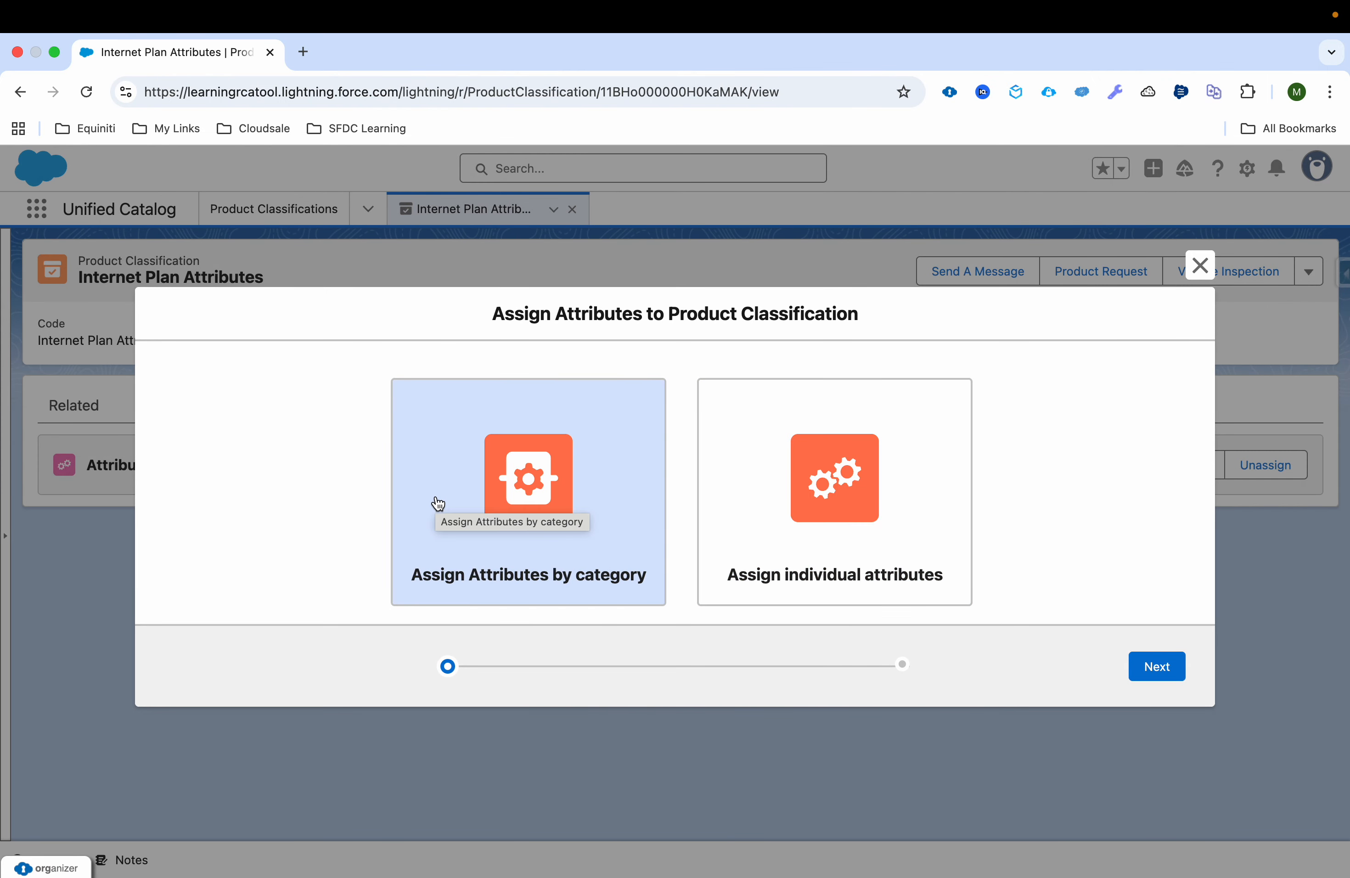
{"action": "left_click", "coordinate": [788, 499]}
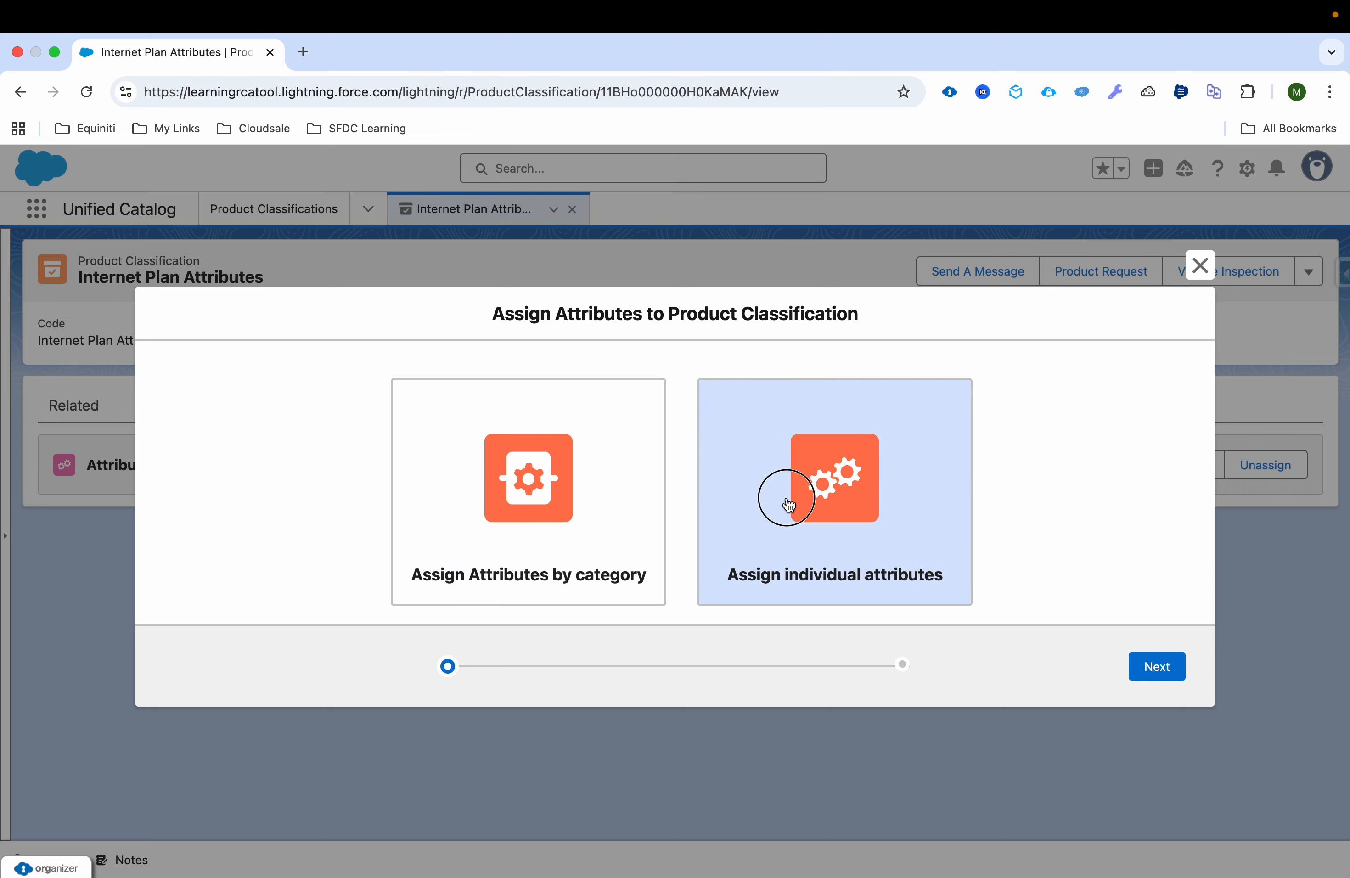
{"action": "left_click", "coordinate": [1172, 676]}
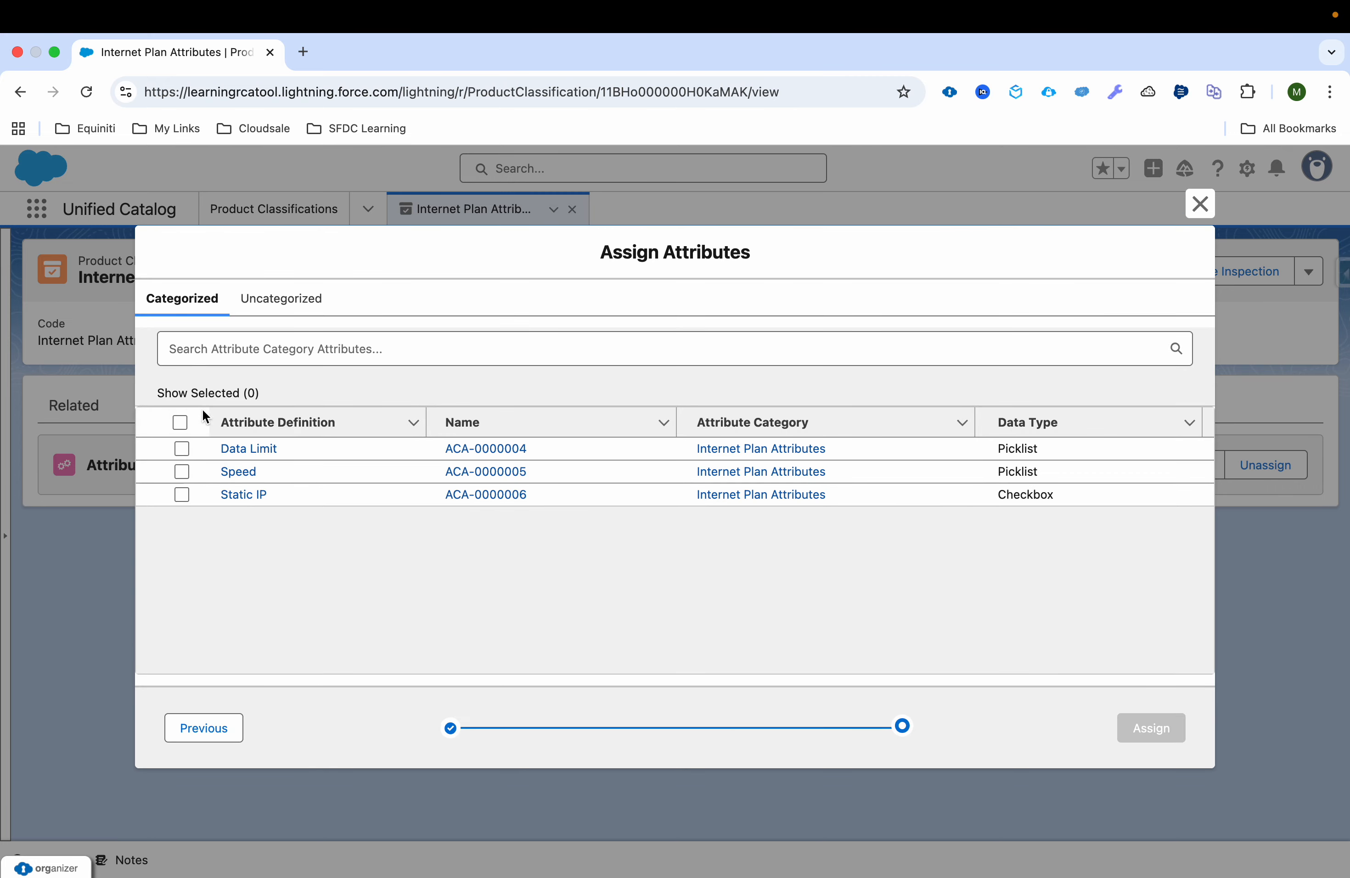
{"action": "left_click", "coordinate": [211, 732]}
Step: Assign attributes to the product classification by category, using the Internet Plan Attributes category
{"action": "left_click", "coordinate": [542, 492]}
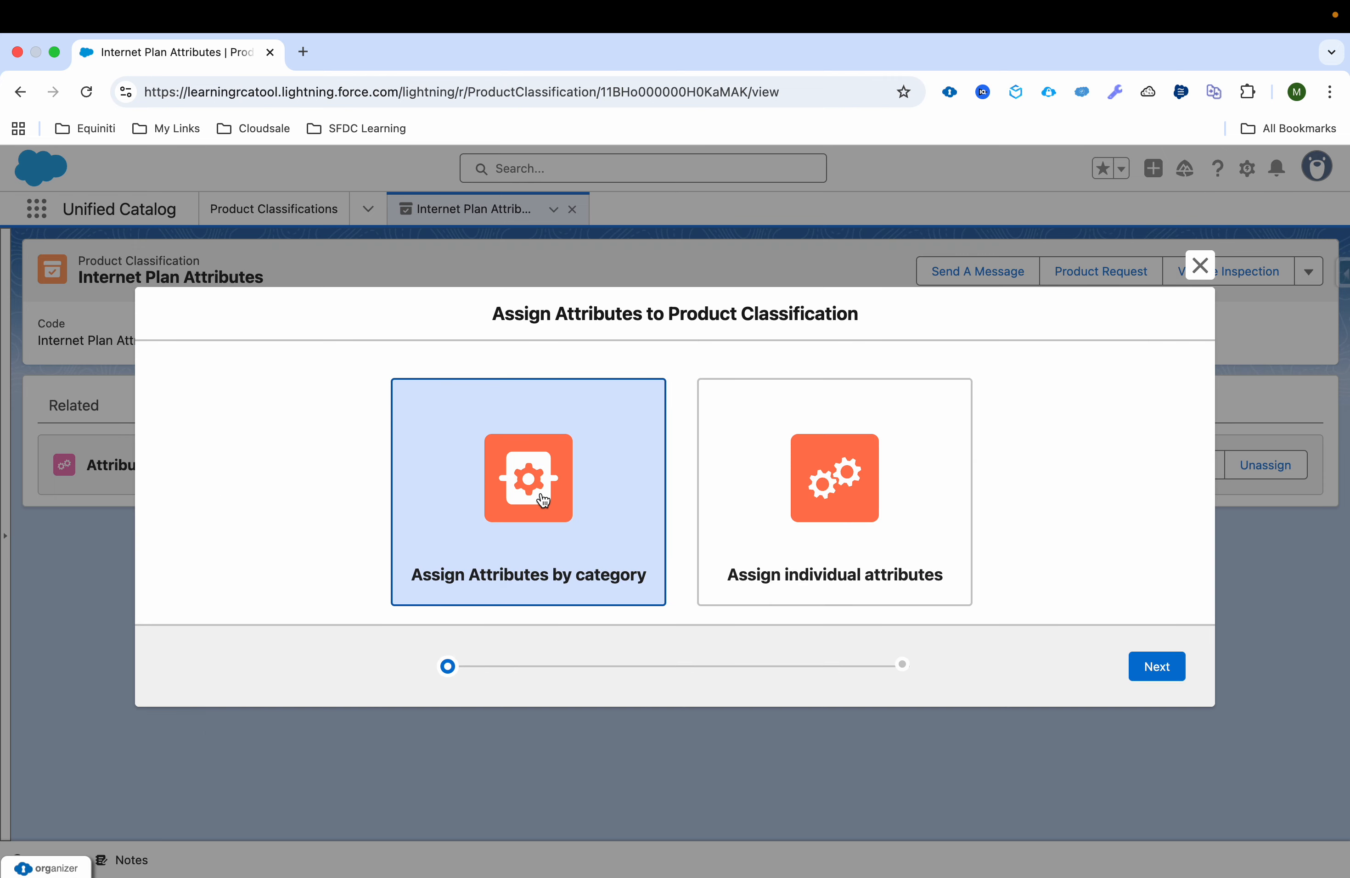
{"action": "left_click", "coordinate": [1161, 667]}
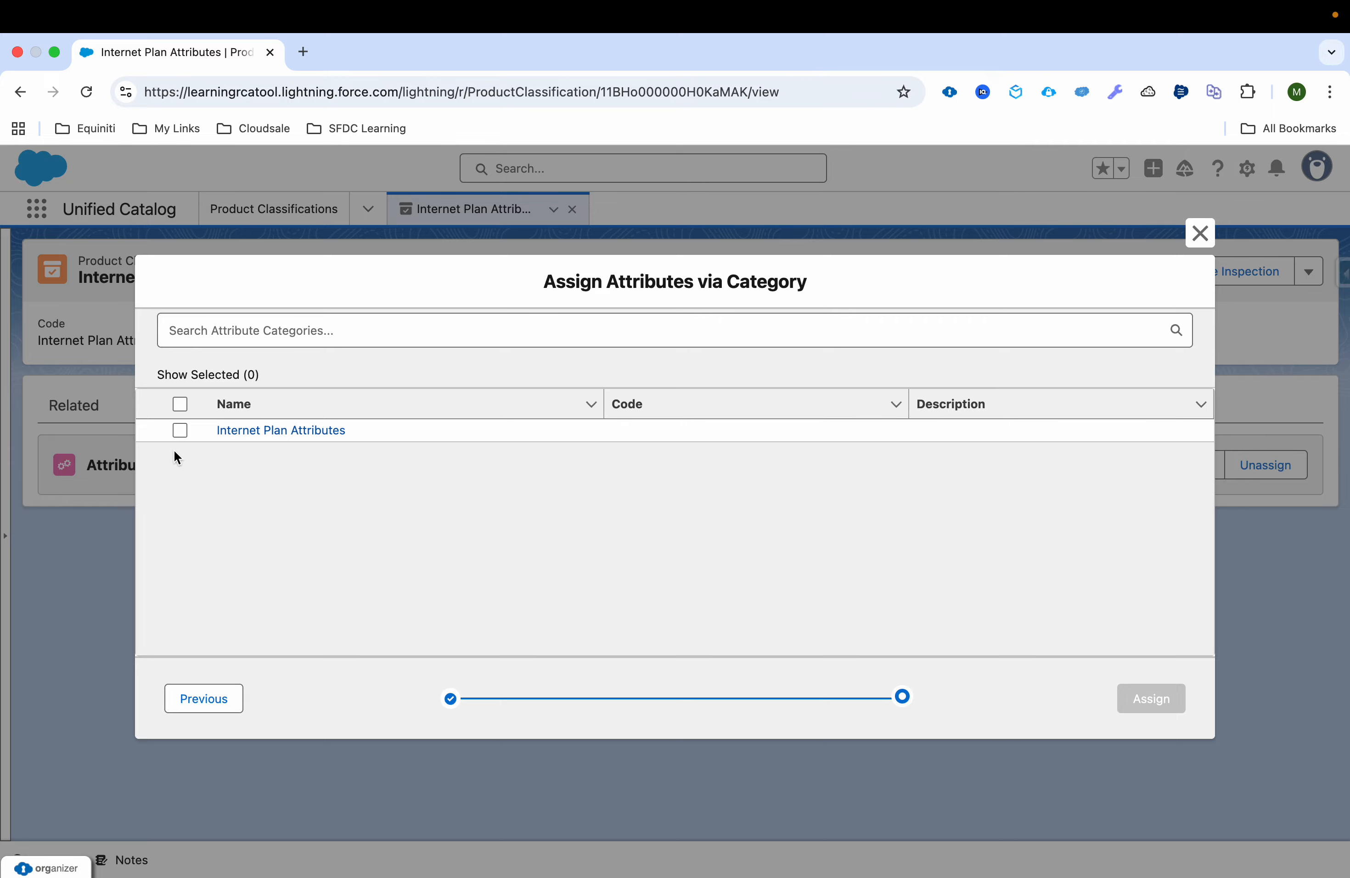
{"action": "left_click", "coordinate": [181, 431]}
{"action": "left_click", "coordinate": [1150, 702]}
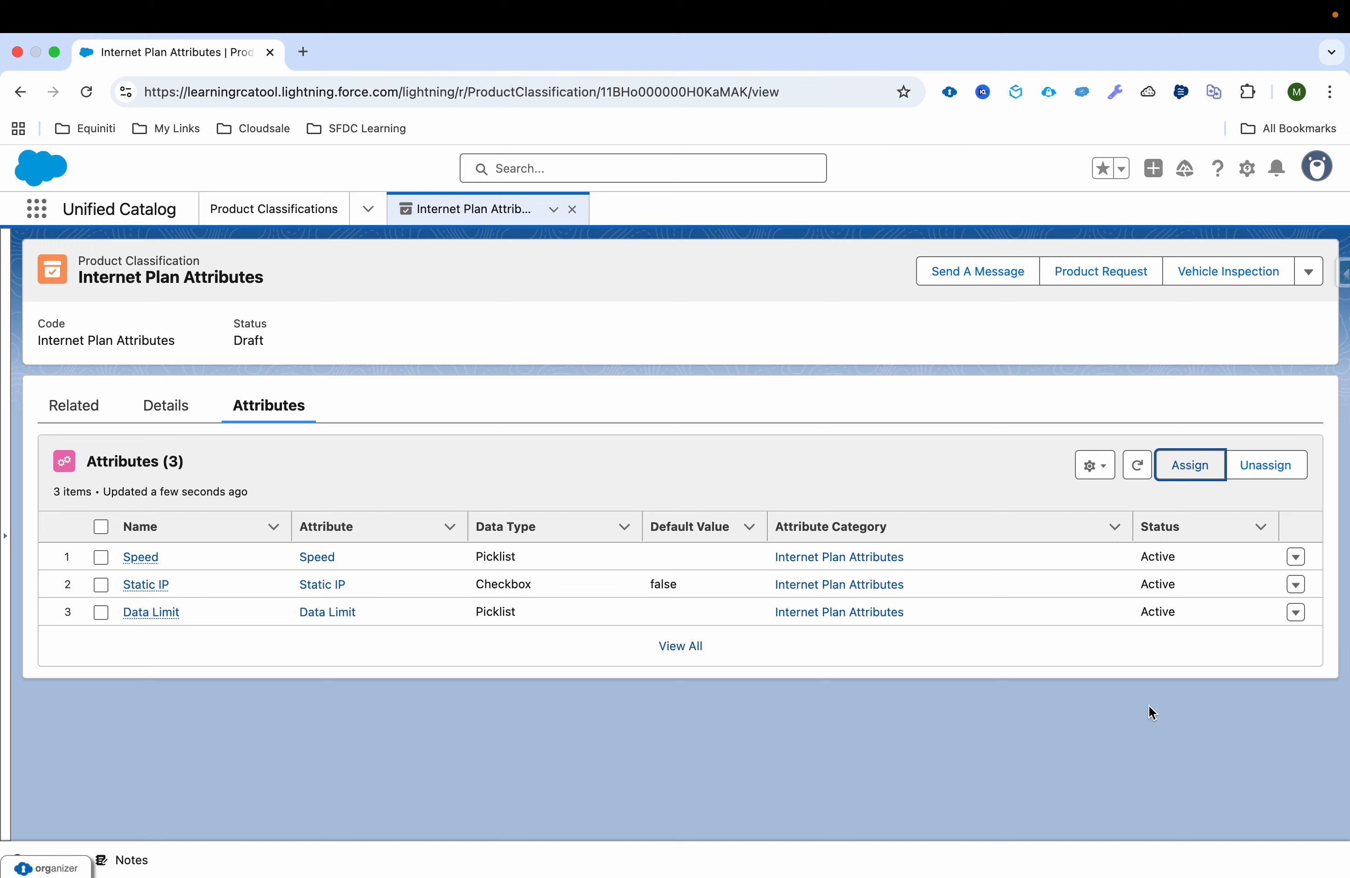
Step: Try excluding the 50 Mbps picklist value from the classification's Speed attribute
{"action": "left_click", "coordinate": [1295, 557]}
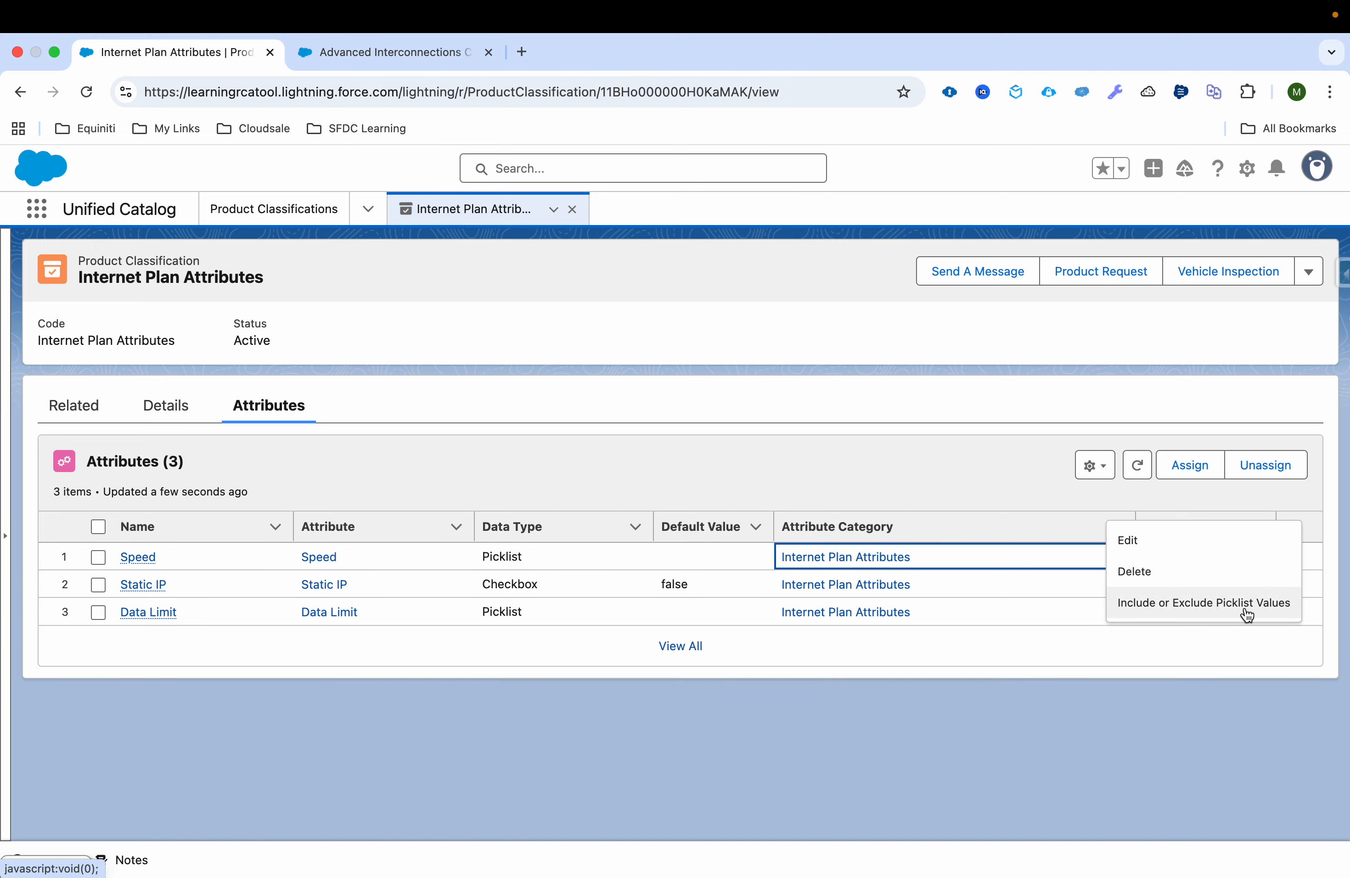
{"action": "left_click", "coordinate": [1199, 616]}
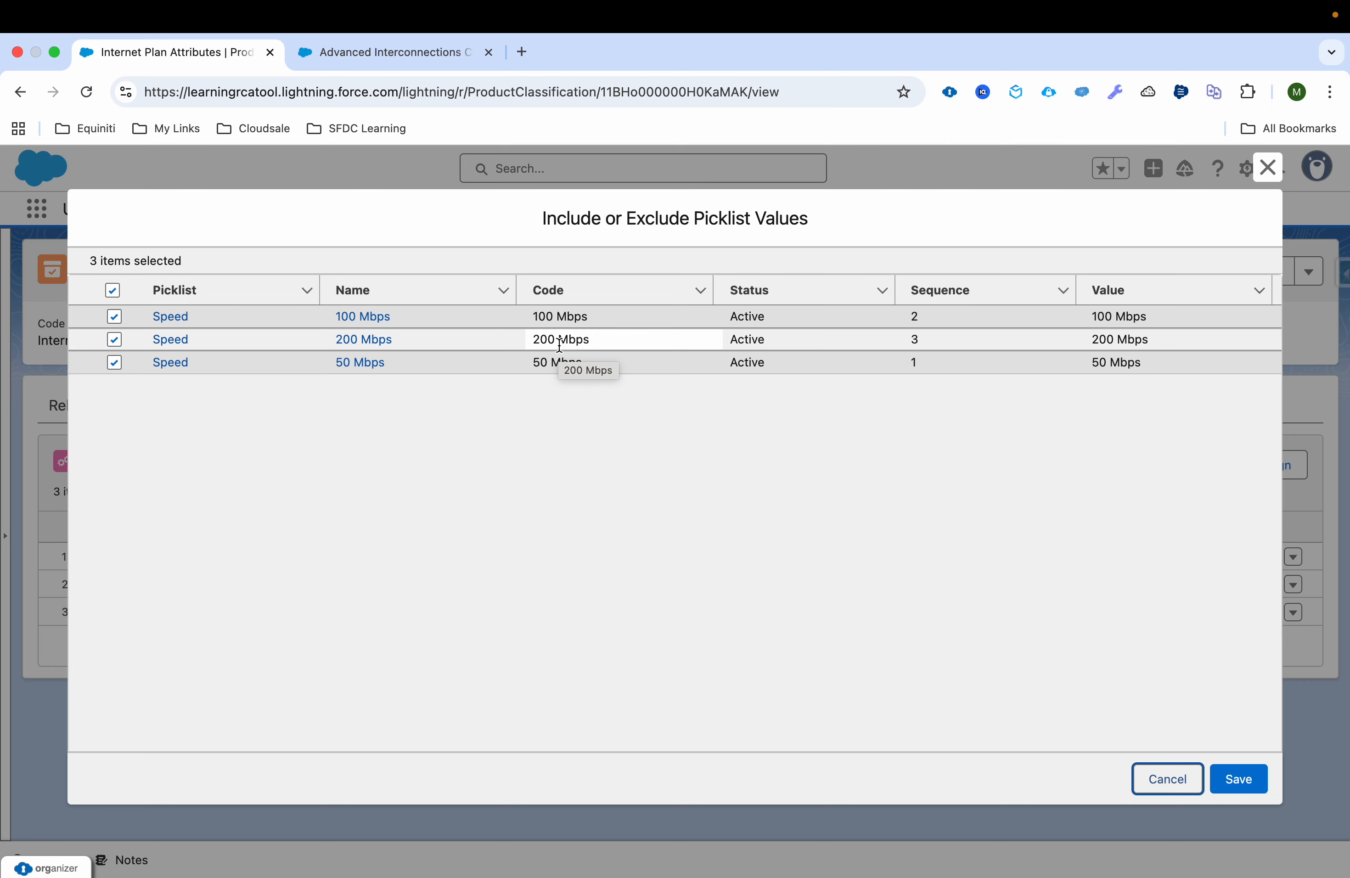
{"action": "left_click", "coordinate": [115, 362]}
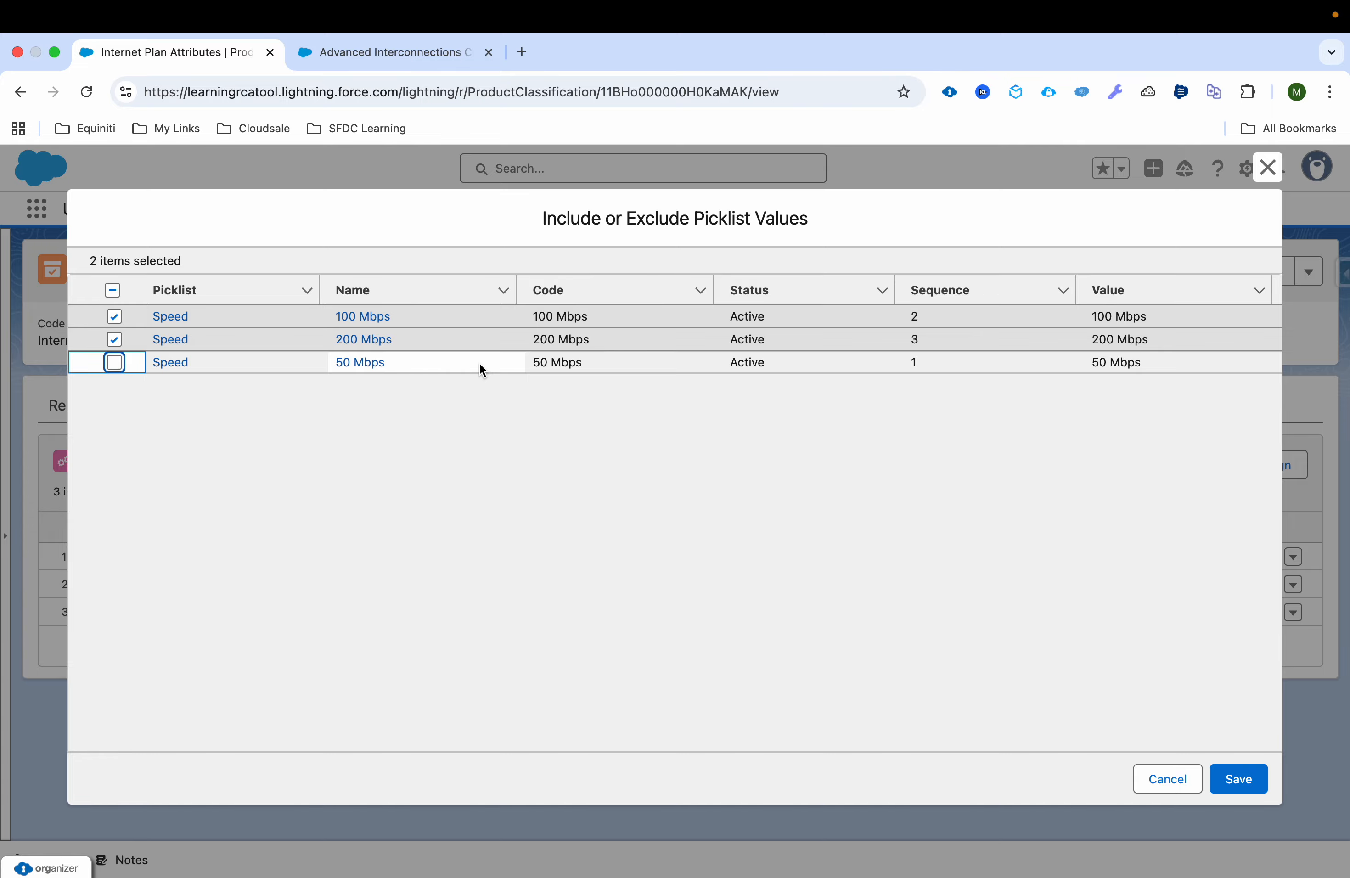
{"action": "left_click", "coordinate": [1160, 777]}
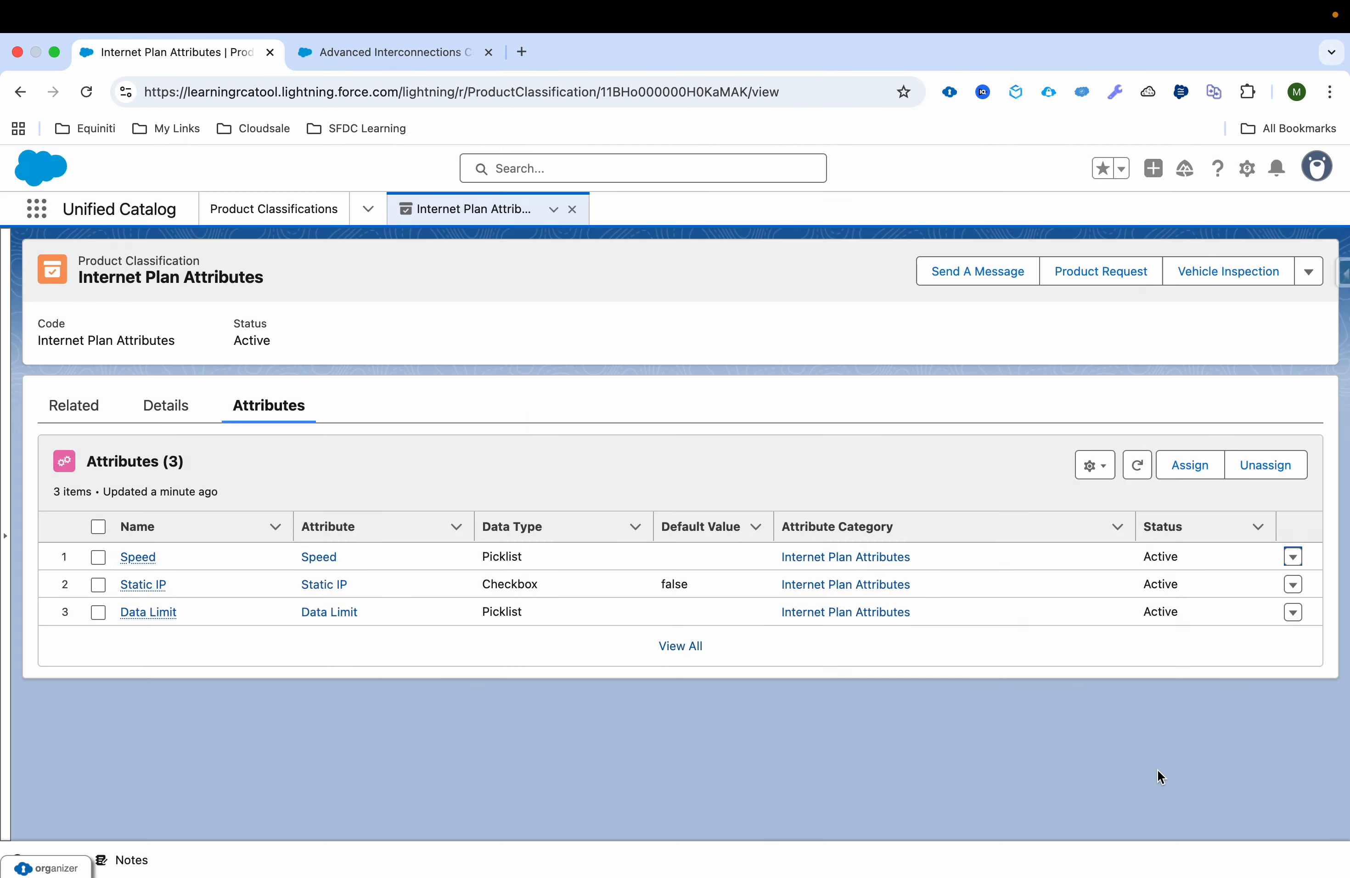
Step: Close the product classification record and open the Internet Plan product
{"action": "left_click", "coordinate": [571, 216]}
{"action": "left_click", "coordinate": [367, 211]}
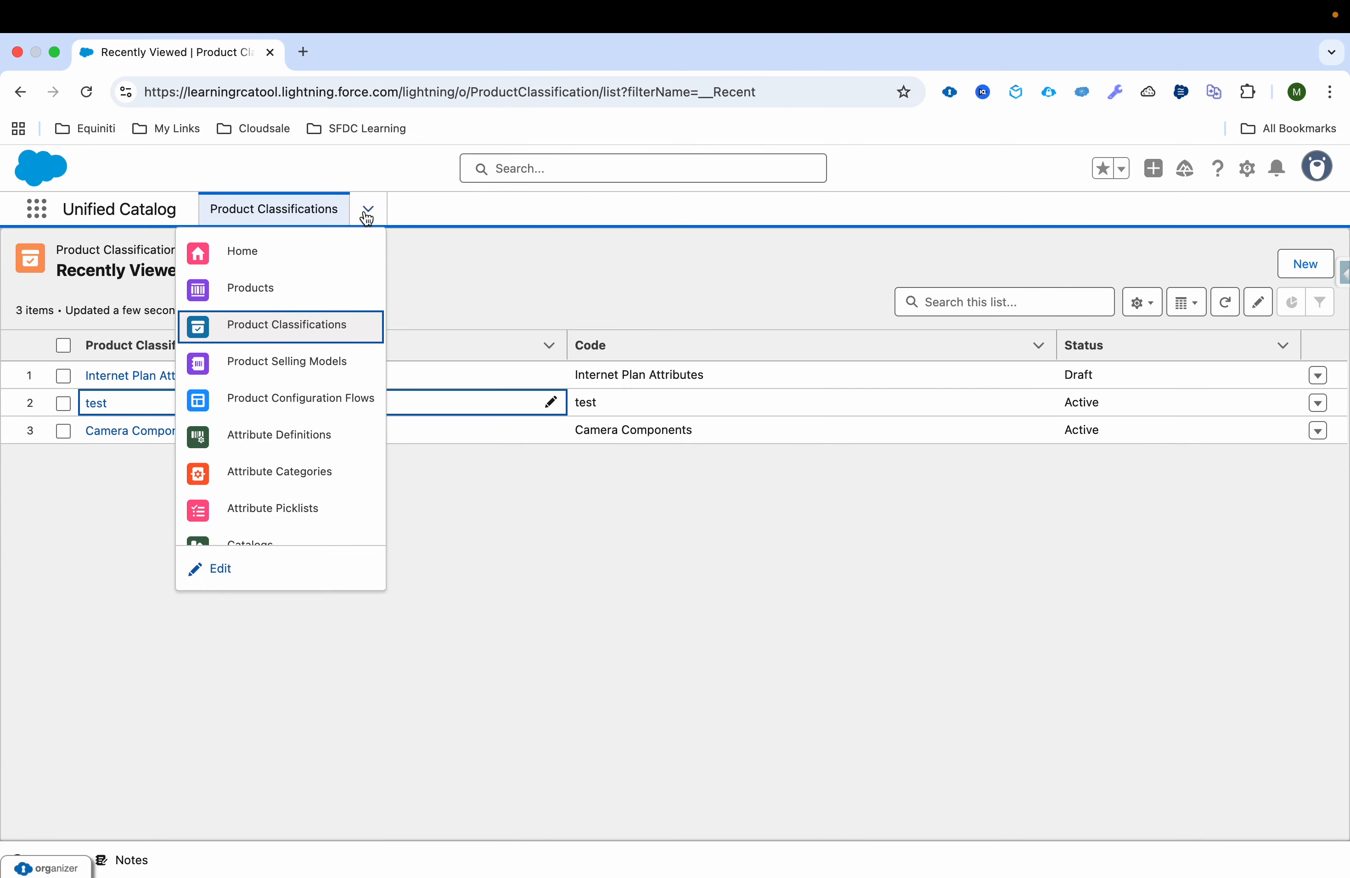
{"action": "left_click", "coordinate": [312, 302]}
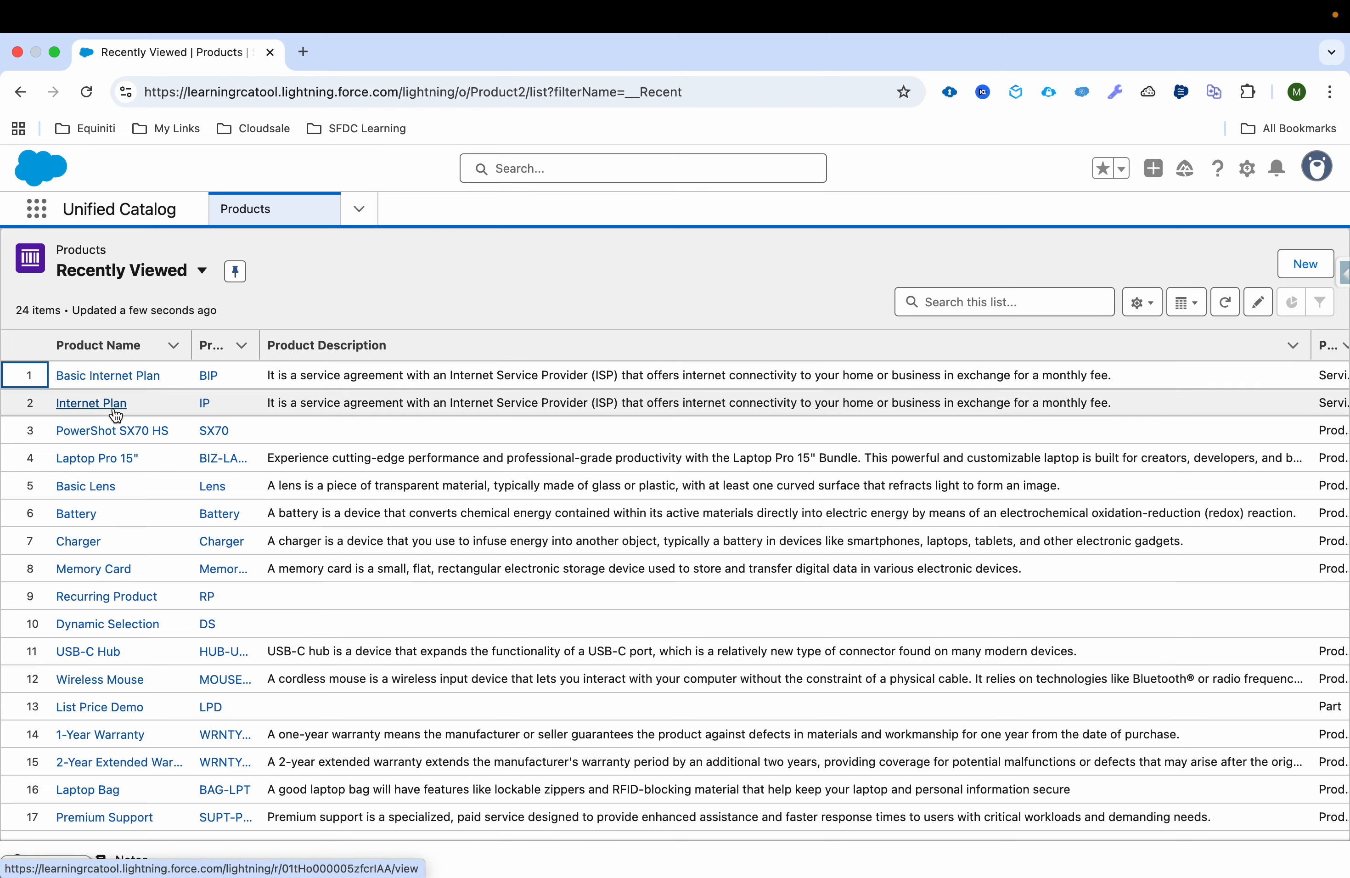
{"action": "left_click", "coordinate": [116, 415]}
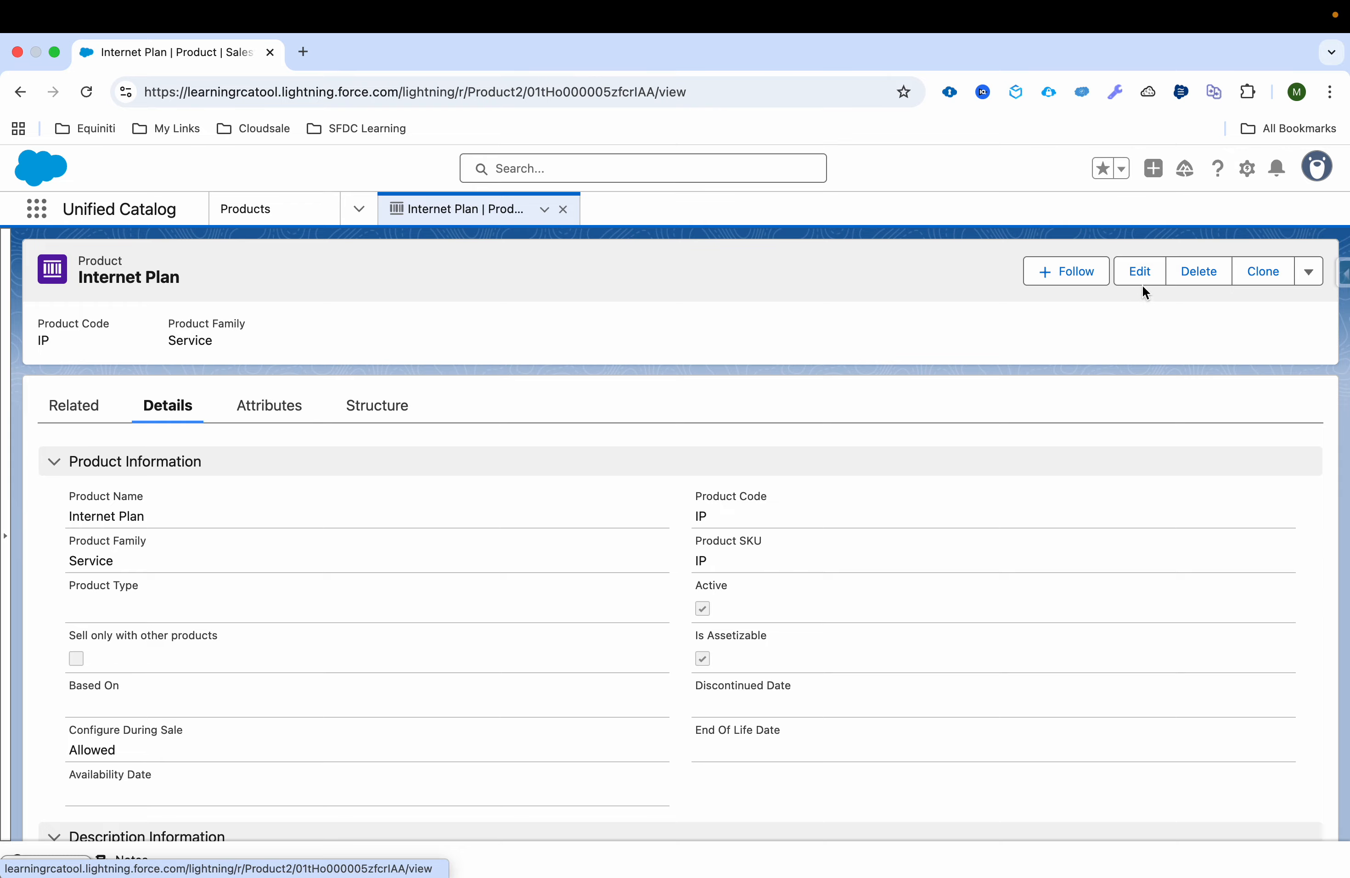
Step: Try to base the Internet Plan product on a product classification found by searching for Internet
{"action": "left_click", "coordinate": [1147, 284]}
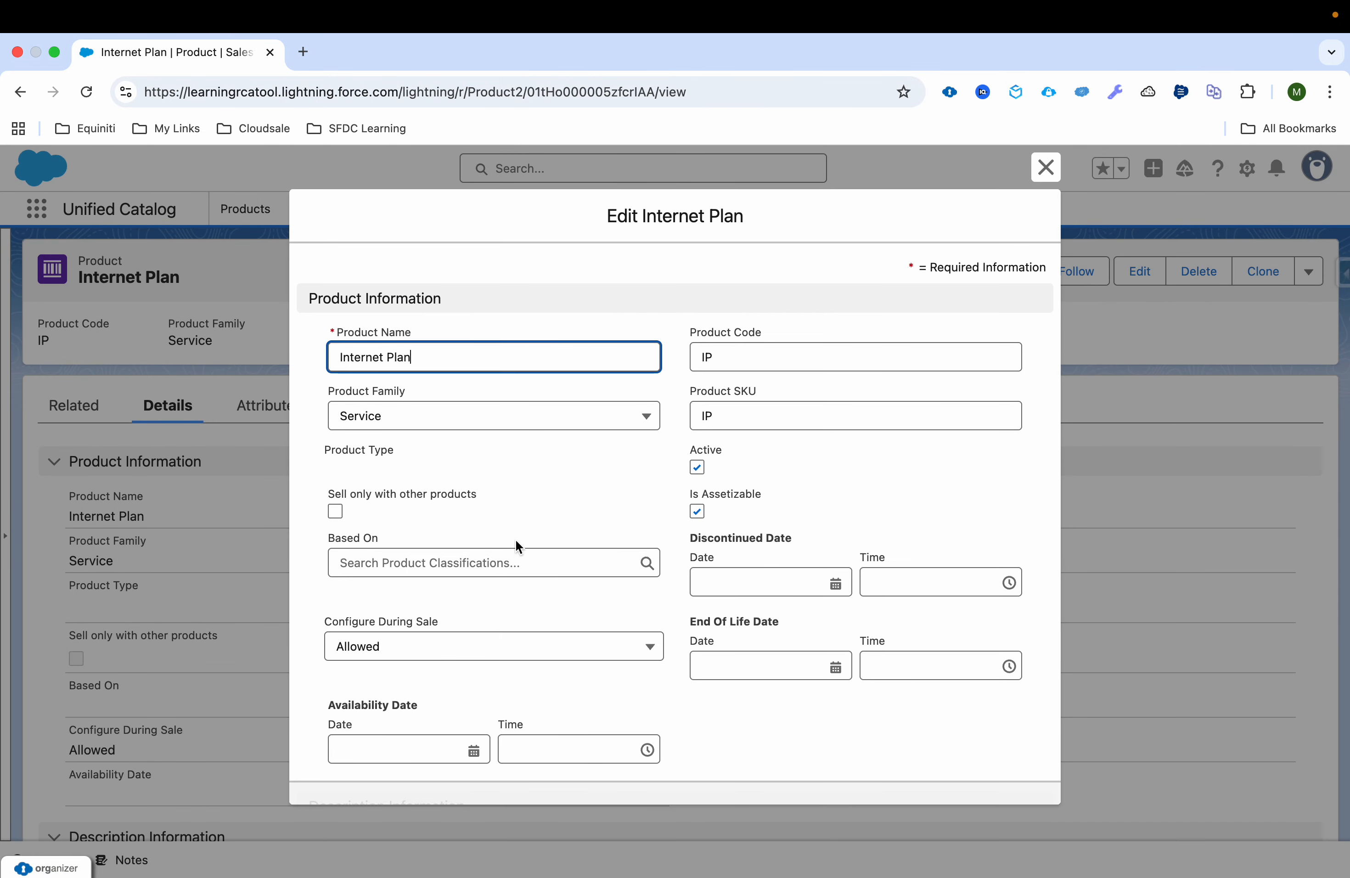
{"action": "left_click", "coordinate": [481, 562]}
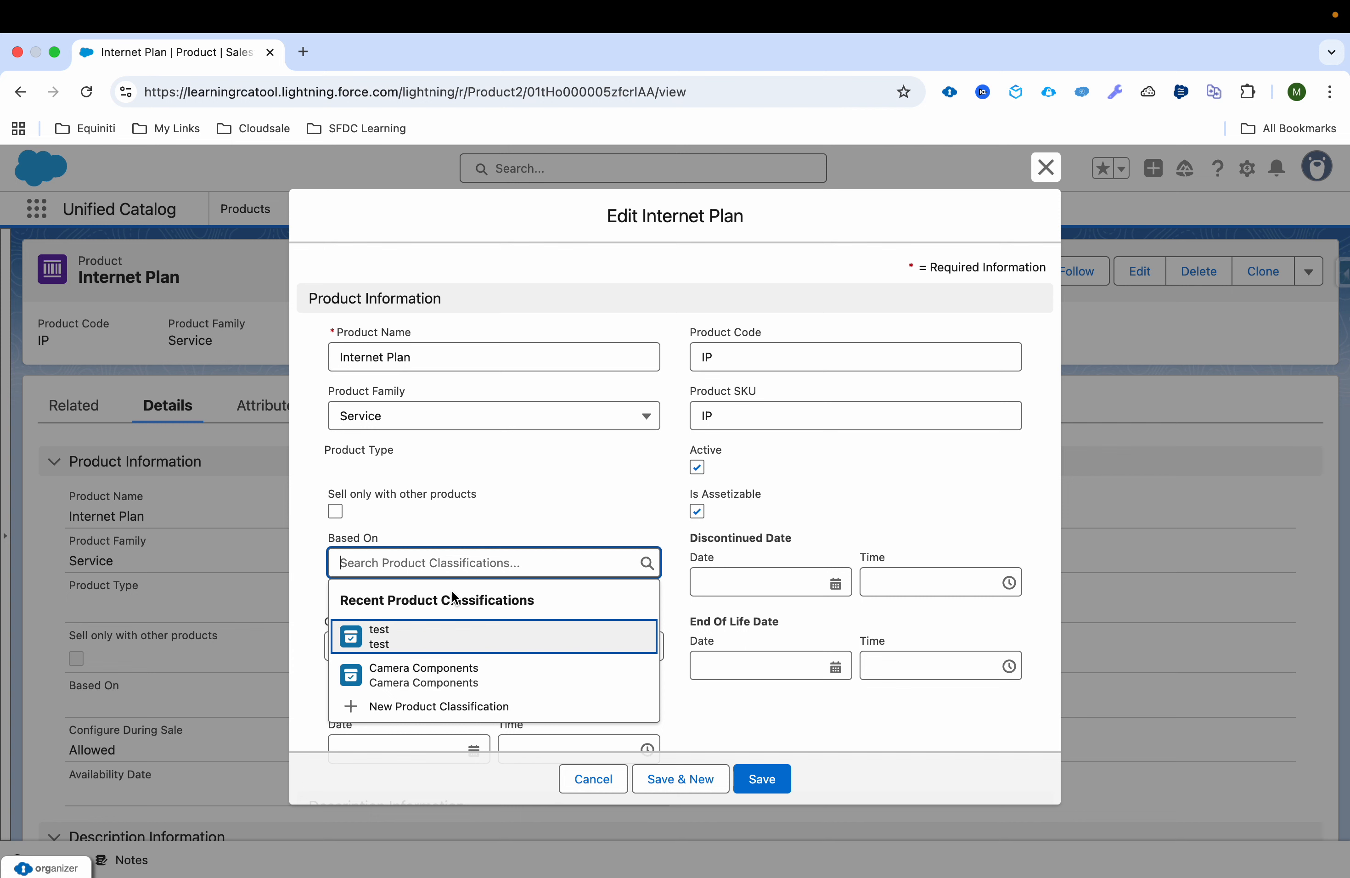
{"action": "type", "text": "Internet"}
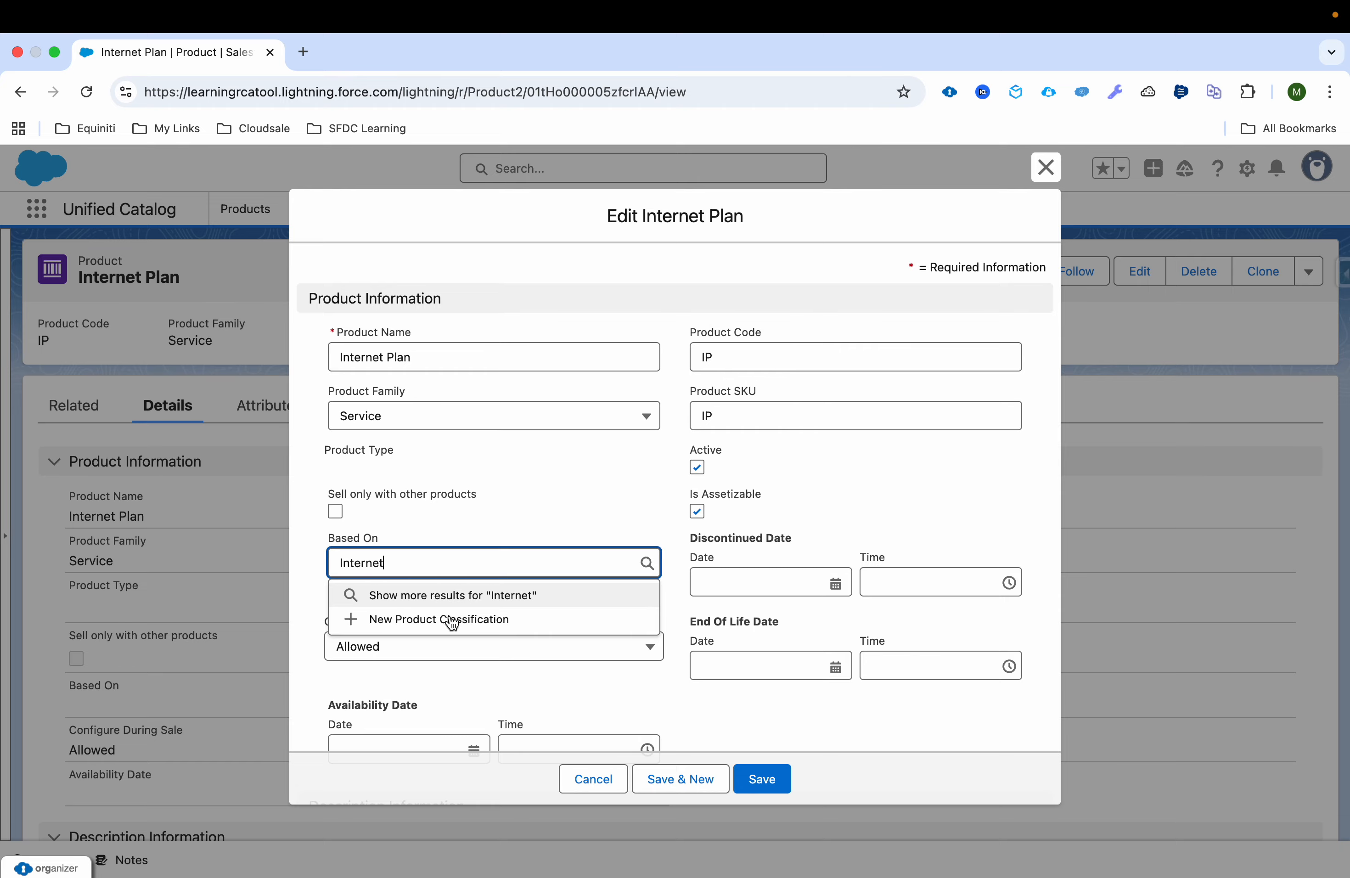
{"action": "left_click", "coordinate": [580, 774]}
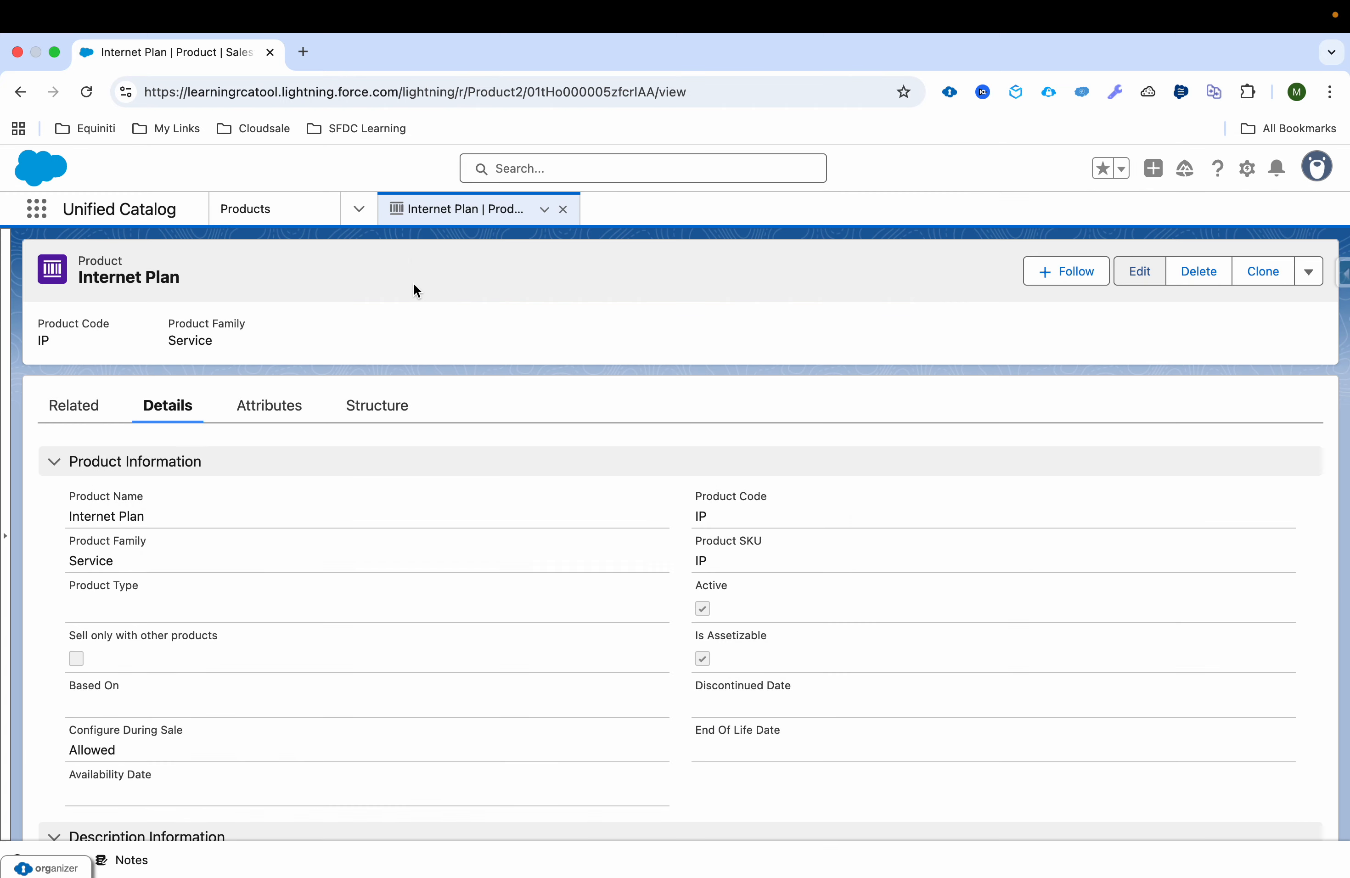
Step: Open the Internet Plan Attributes product classification, set its status to Active and save it
{"action": "left_click", "coordinate": [360, 211]}
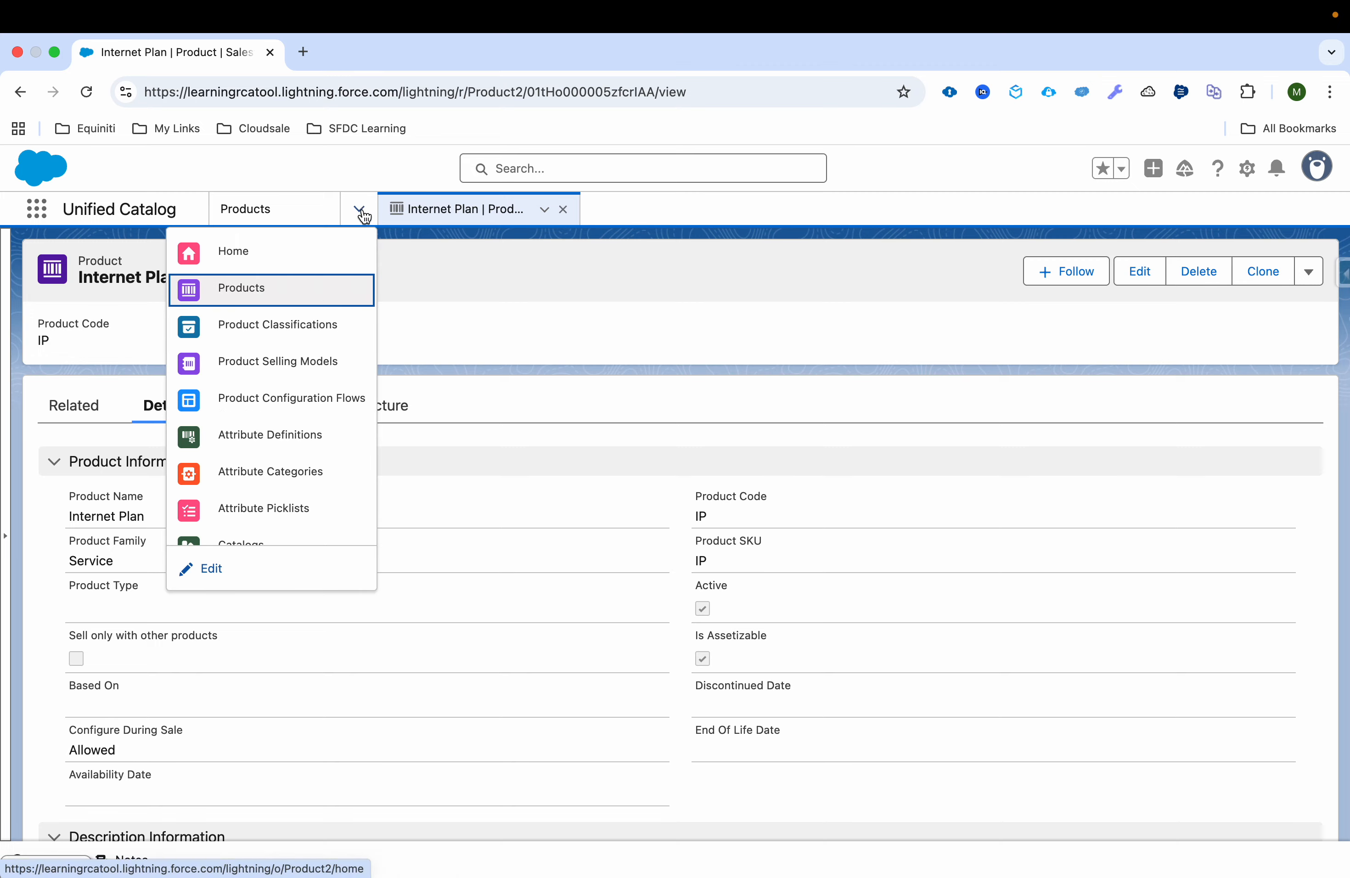
{"action": "left_click", "coordinate": [317, 325]}
{"action": "left_click", "coordinate": [141, 376]}
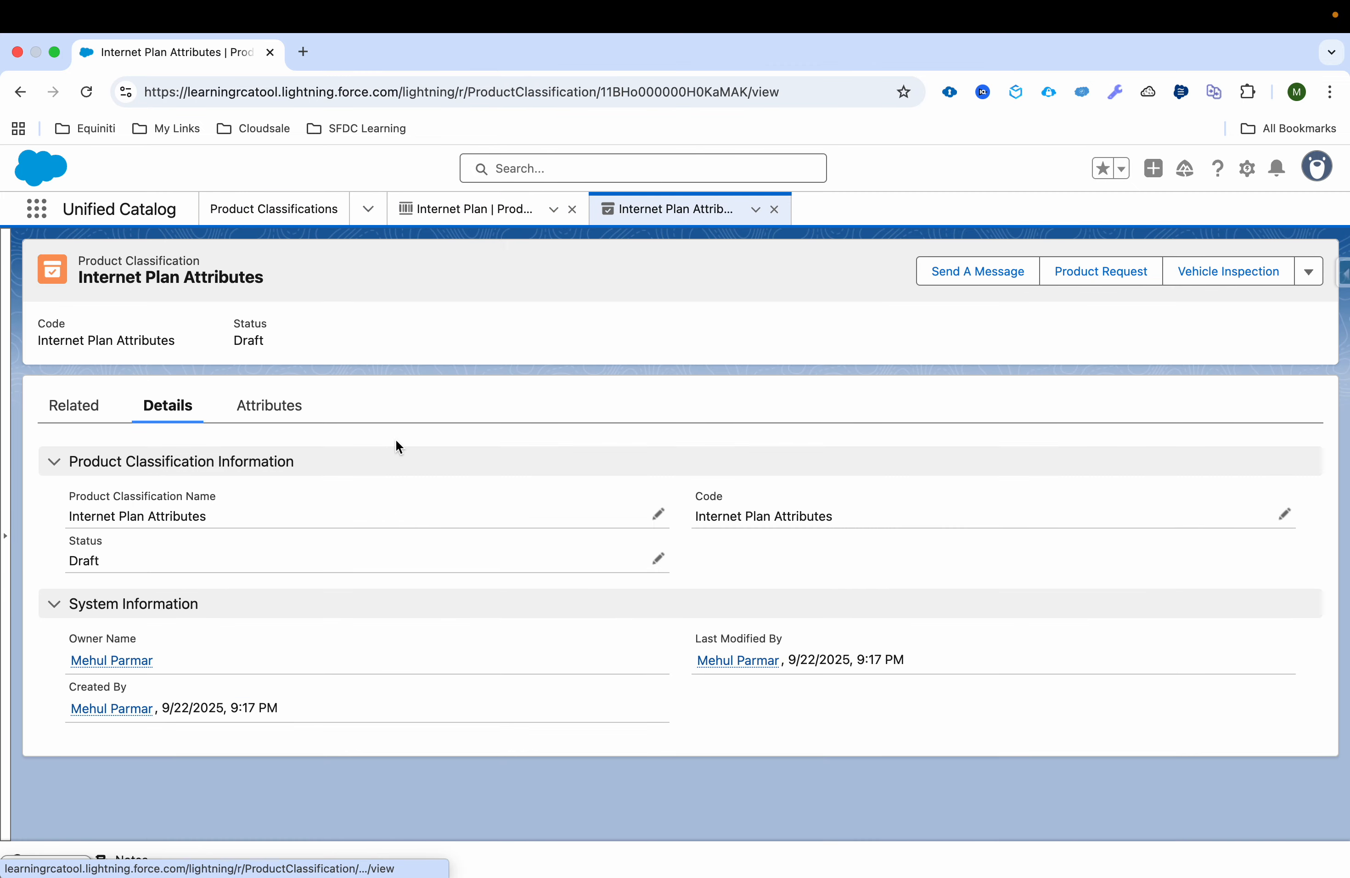
{"action": "left_click", "coordinate": [658, 562]}
{"action": "left_click", "coordinate": [474, 612]}
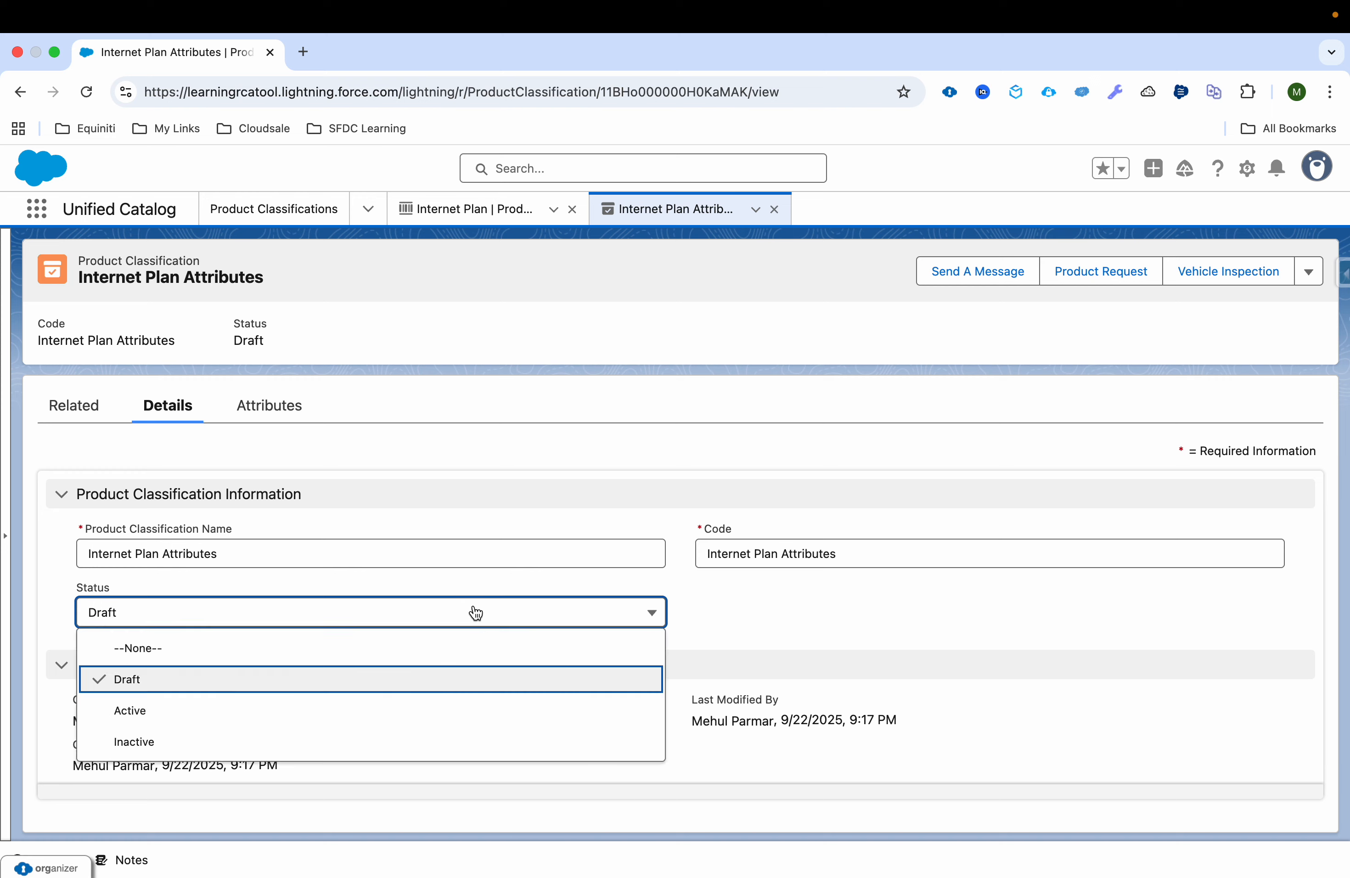
{"action": "left_click", "coordinate": [442, 706]}
{"action": "left_click", "coordinate": [722, 805]}
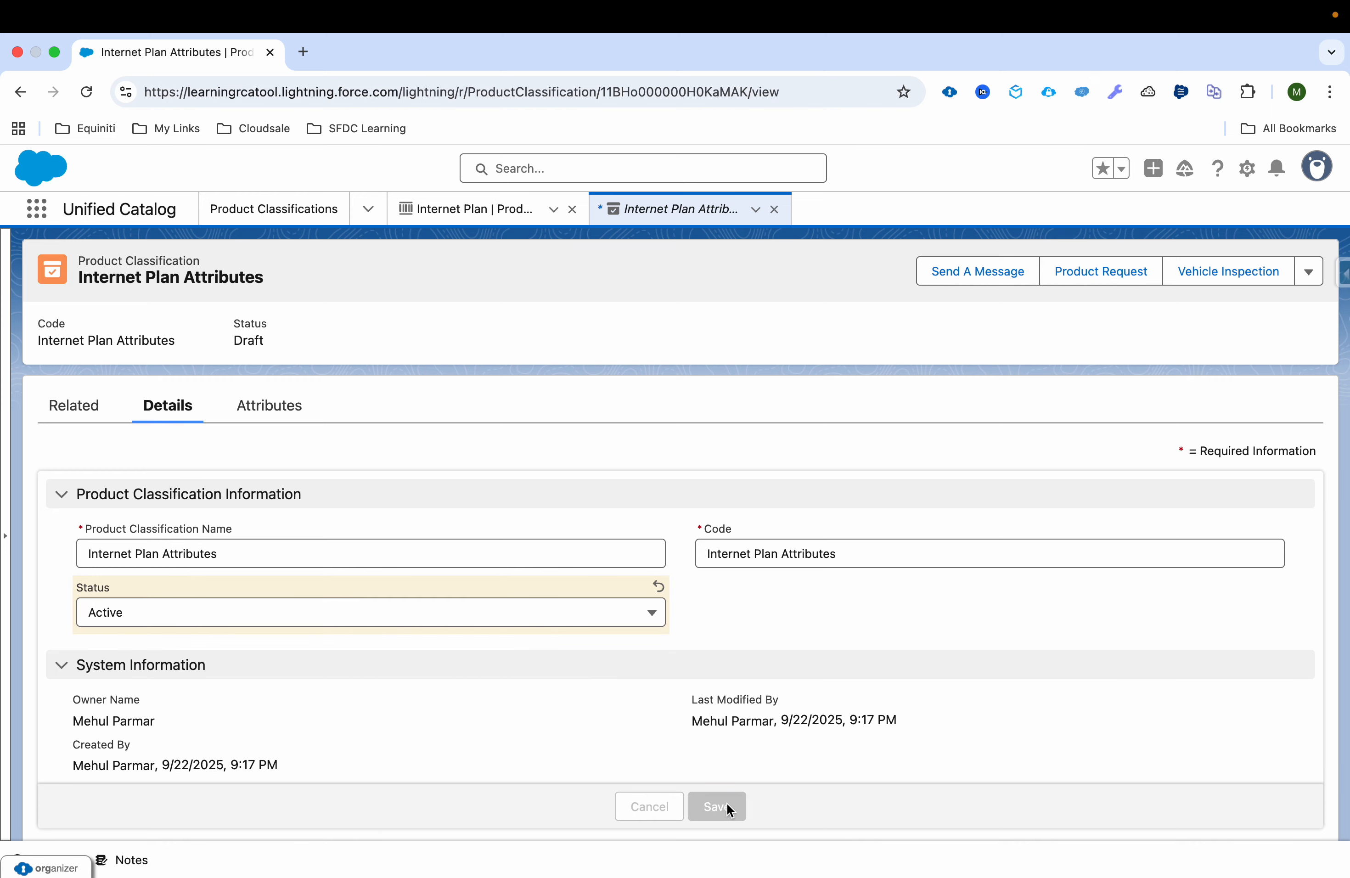
Step: Base the Internet Plan product on the Internet Plan Attributes product classification and save the product
{"action": "left_click", "coordinate": [471, 210]}
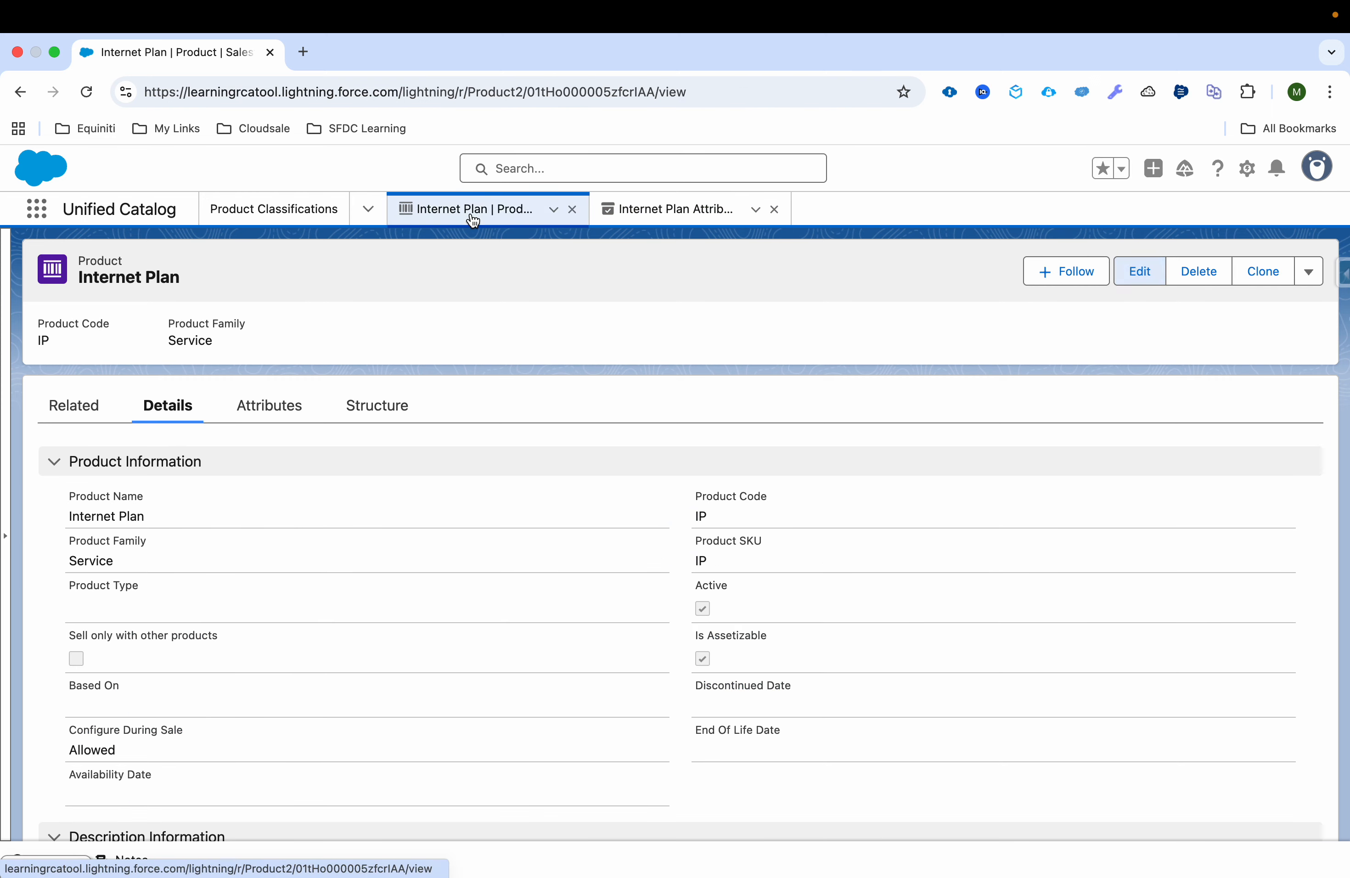
{"action": "left_click", "coordinate": [1156, 268]}
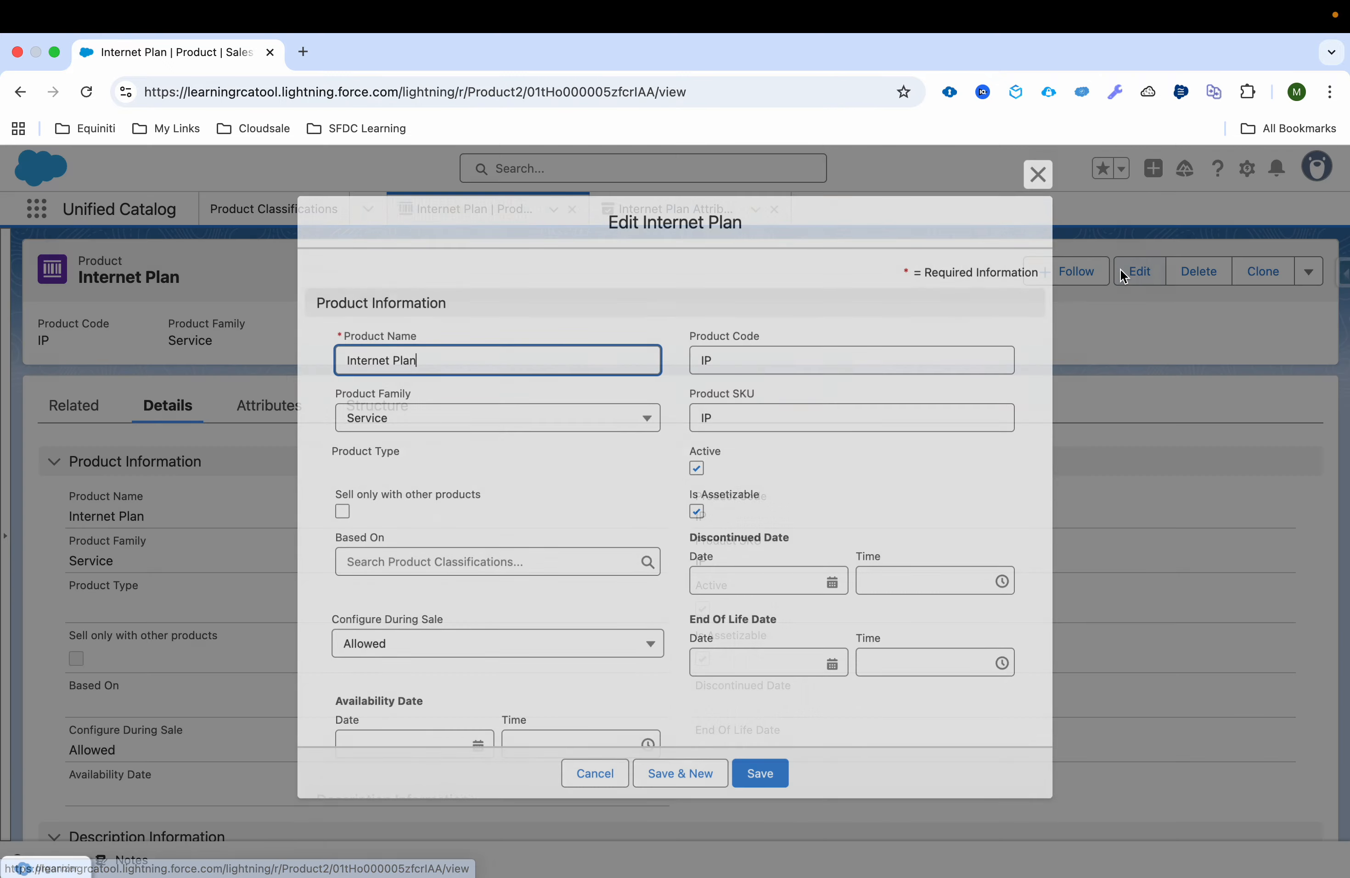
{"action": "left_click", "coordinate": [517, 563]}
{"action": "left_click", "coordinate": [505, 640]}
{"action": "left_click", "coordinate": [764, 780]}
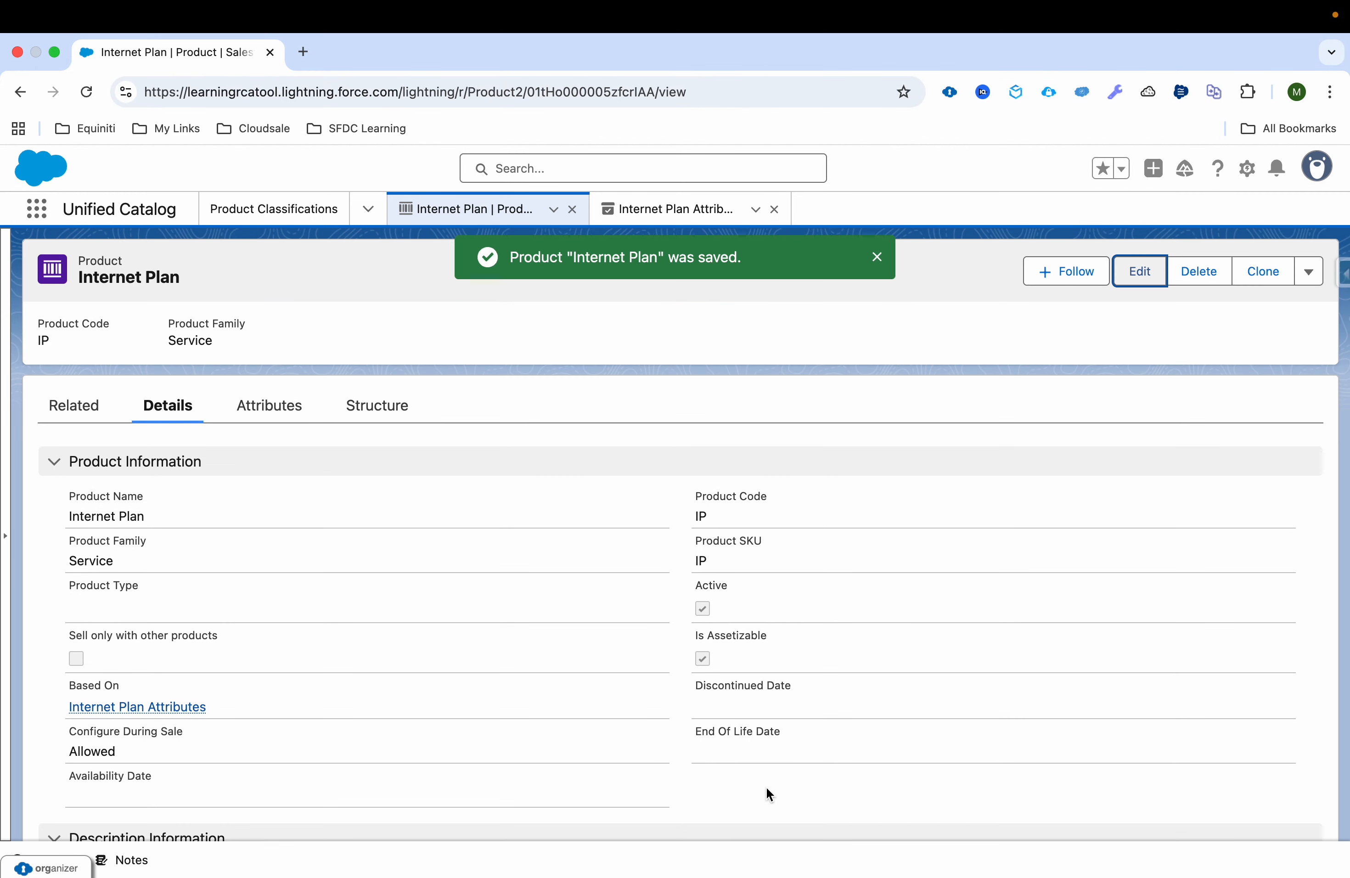
Step: Browse the Business Essentials catalog from the quote and open the Internet Plan's configuration
{"action": "left_click", "coordinate": [1309, 268]}
{"action": "left_click", "coordinate": [1277, 340]}
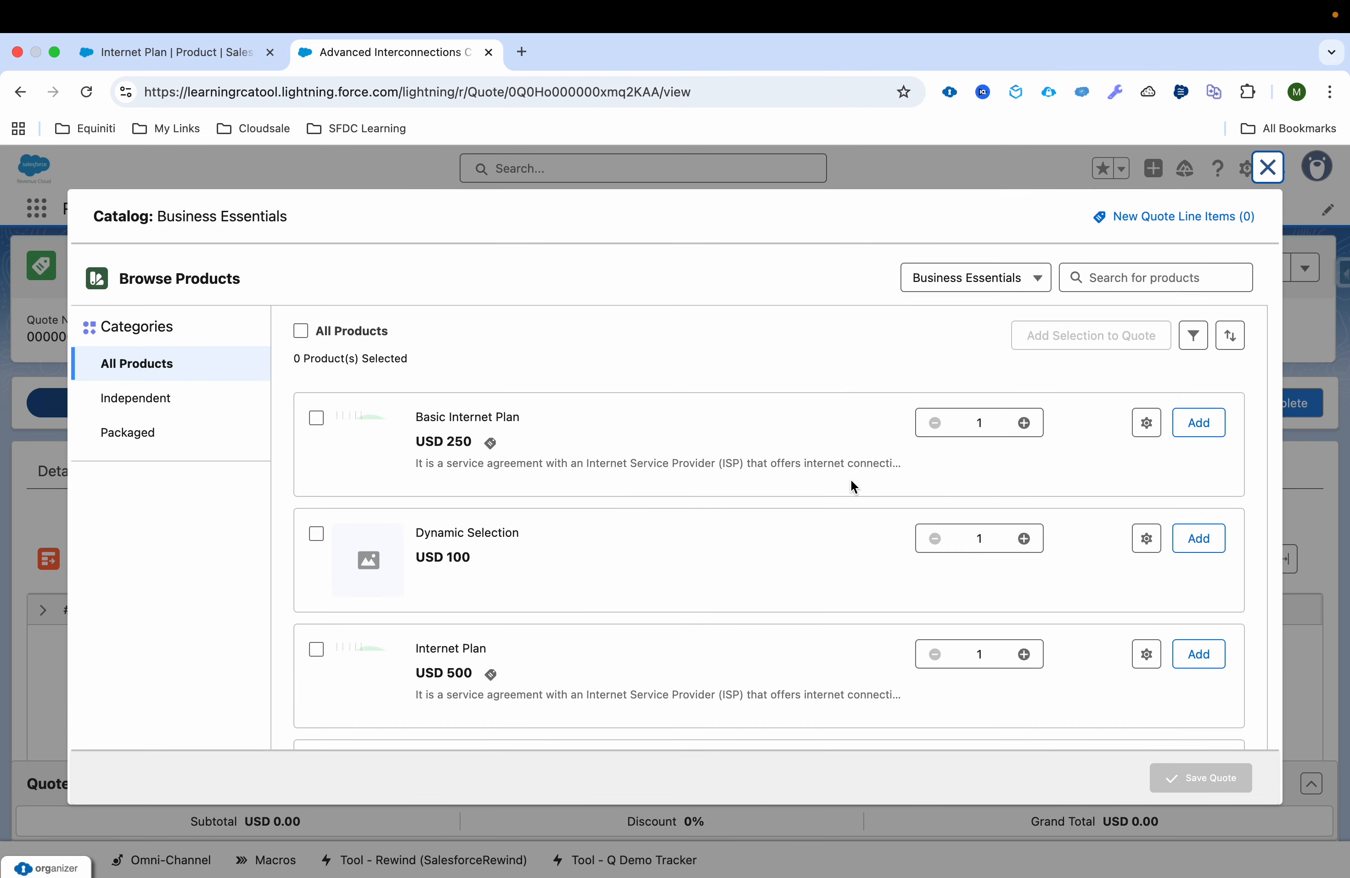
{"action": "scroll", "coordinate": [850, 479], "scroll_direction": "down", "scroll_amount": 3}
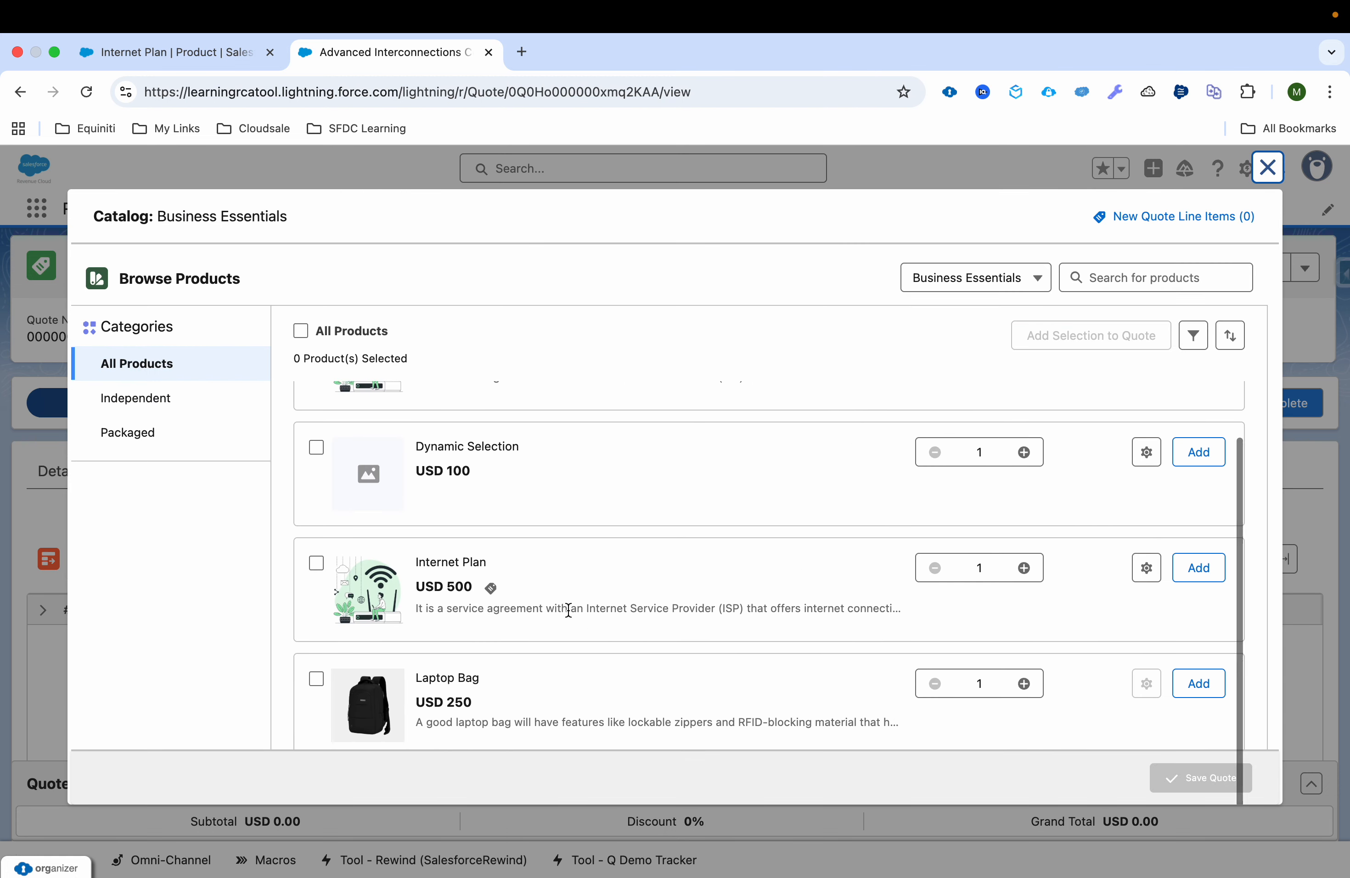
{"action": "left_click", "coordinate": [1149, 566]}
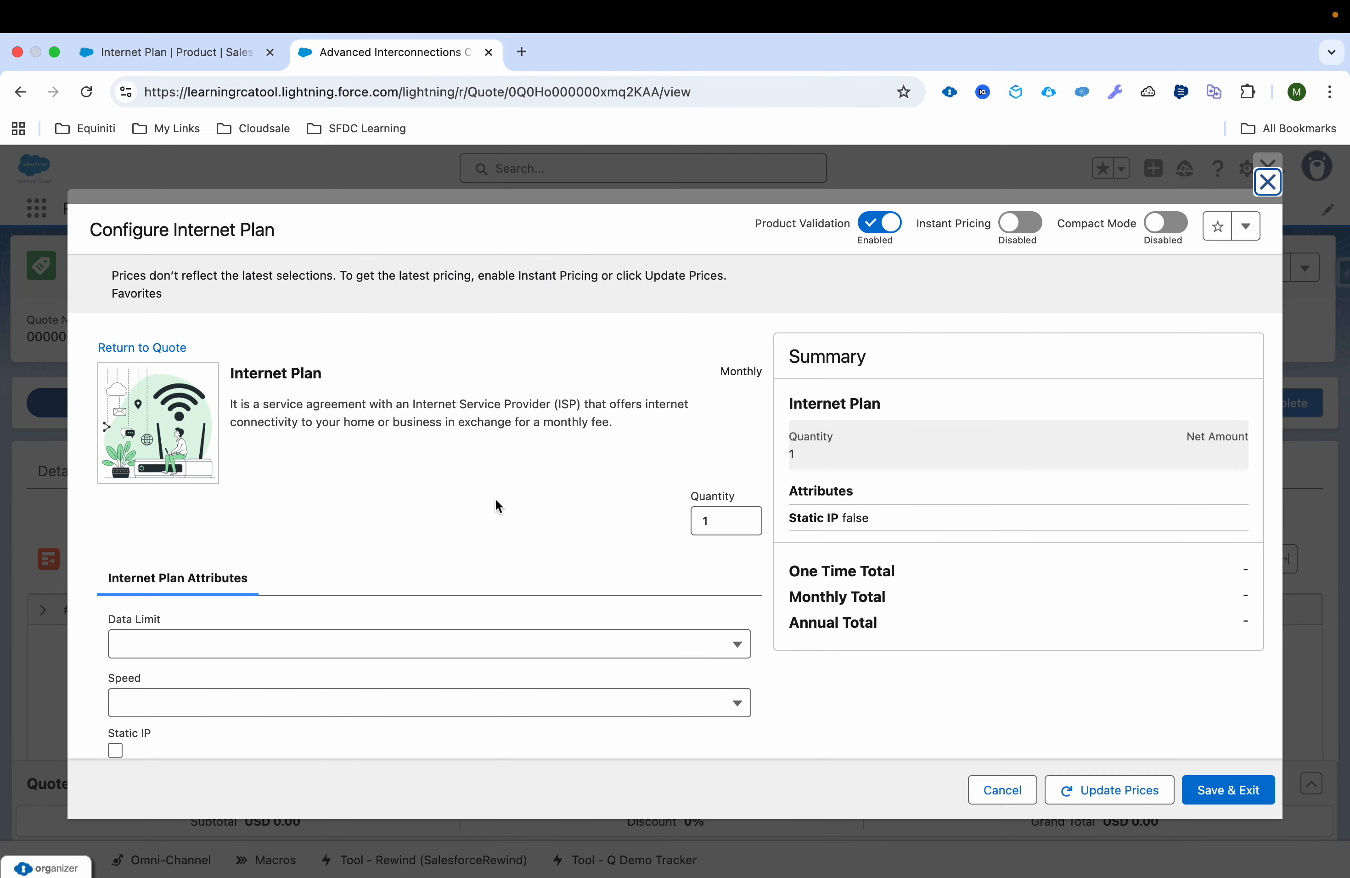
Step: Configure the Internet Plan with a 500 GB data limit, a speed of 200 Mbps and a static IP
{"action": "scroll", "coordinate": [496, 500], "scroll_direction": "down", "scroll_amount": 2}
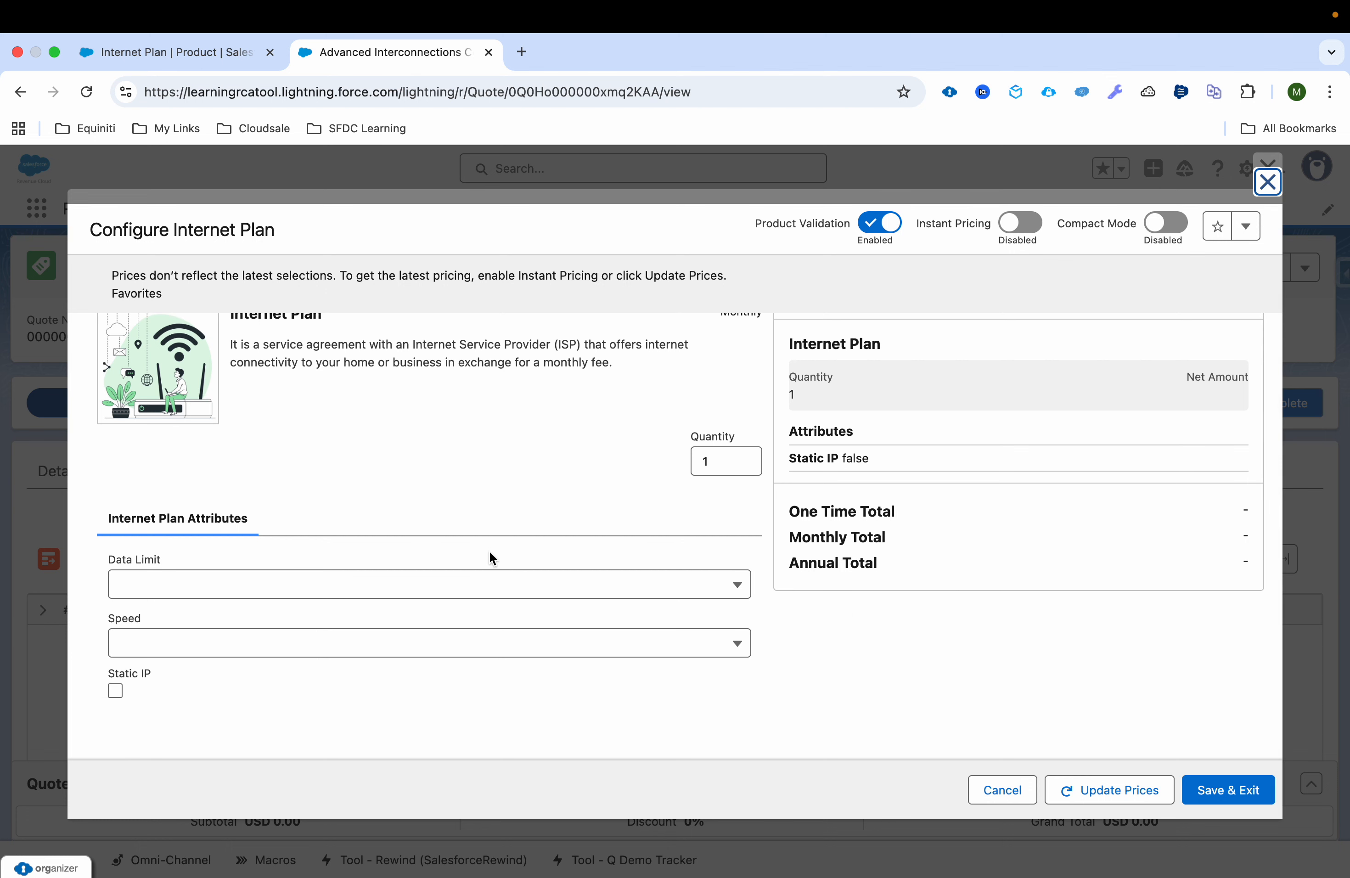
{"action": "left_click", "coordinate": [479, 588]}
{"action": "left_click", "coordinate": [476, 627]}
{"action": "left_click", "coordinate": [461, 642]}
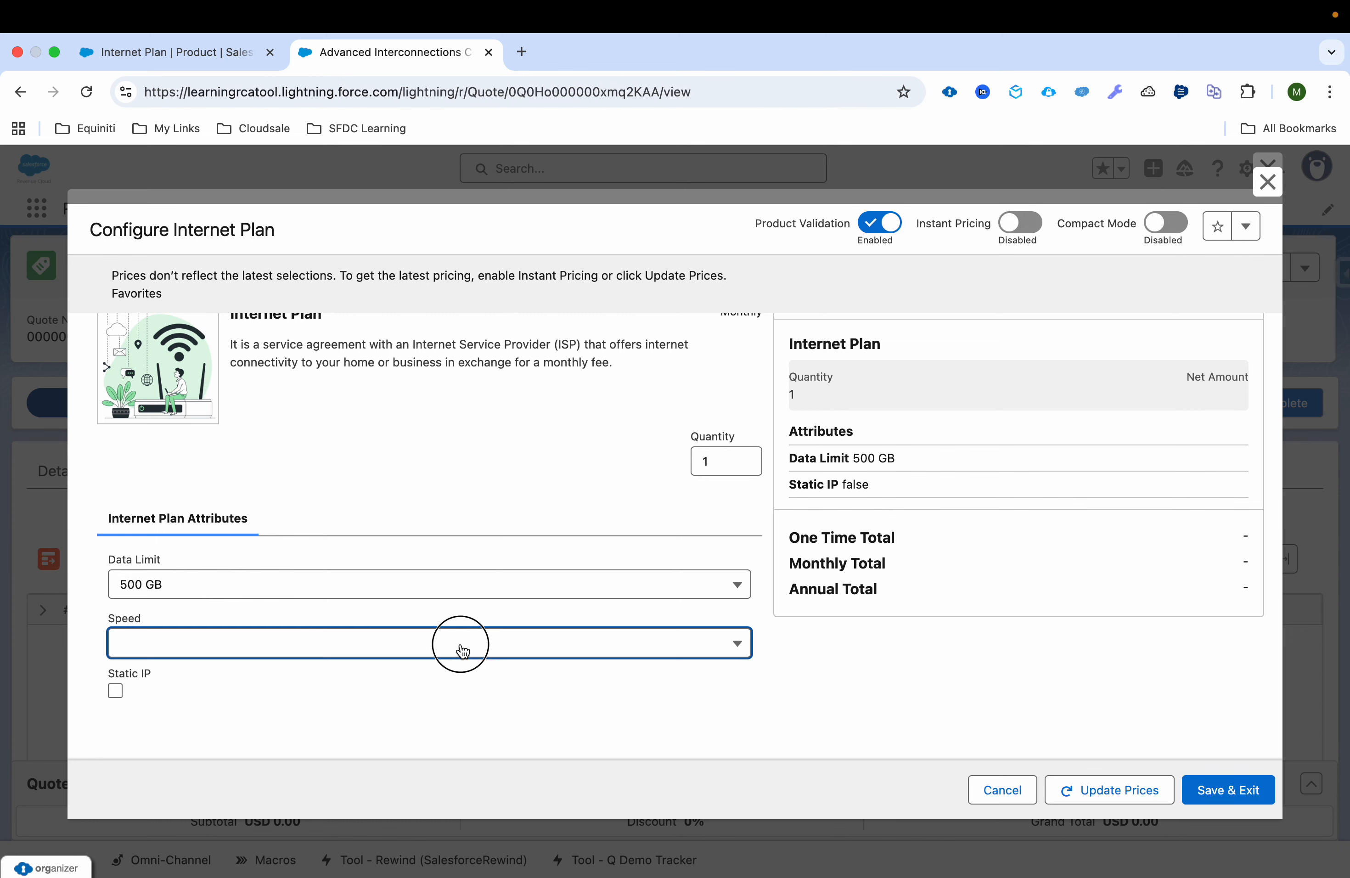
{"action": "left_click", "coordinate": [451, 709]}
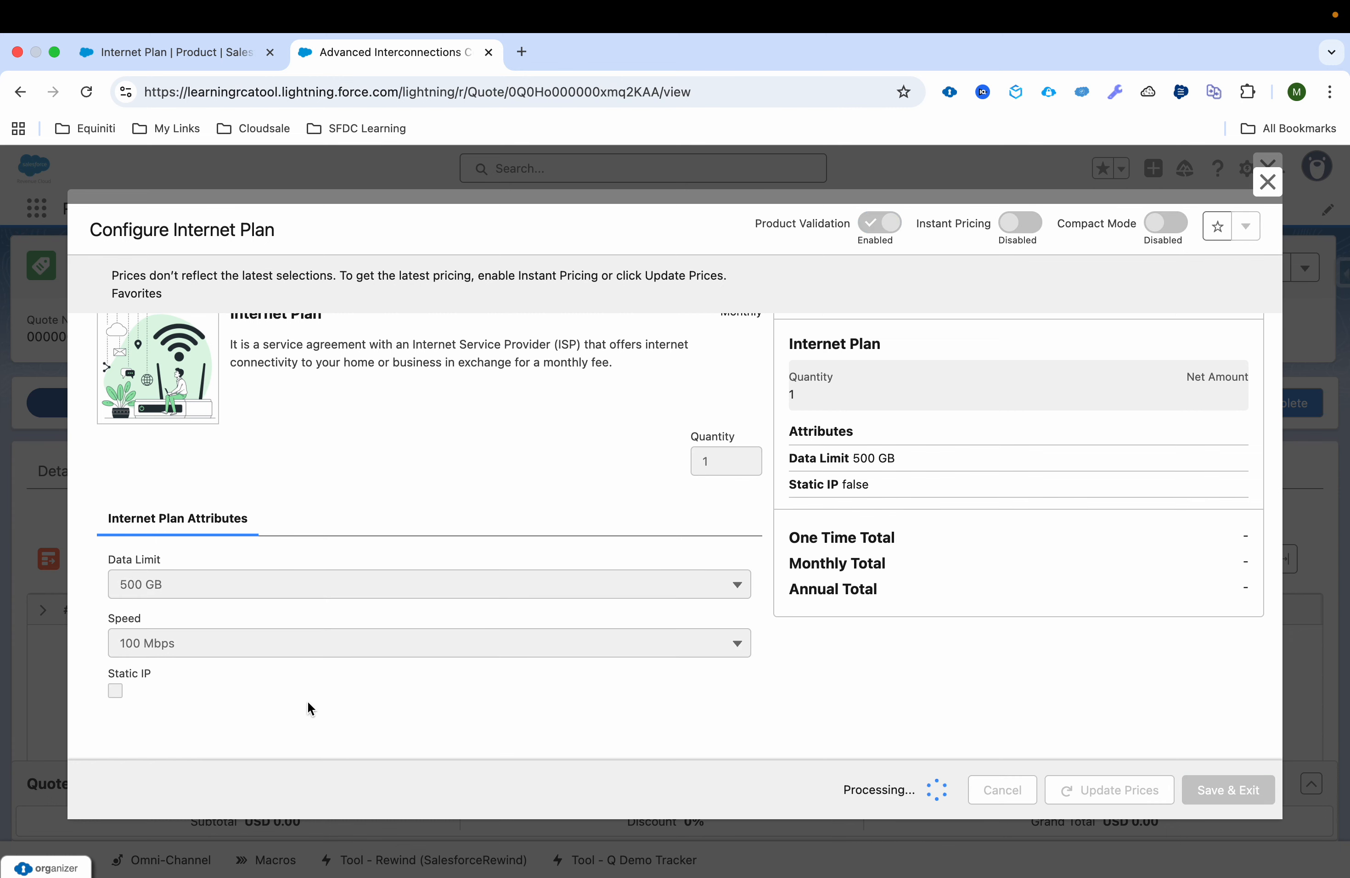
{"action": "left_click", "coordinate": [354, 656]}
{"action": "left_click", "coordinate": [331, 733]}
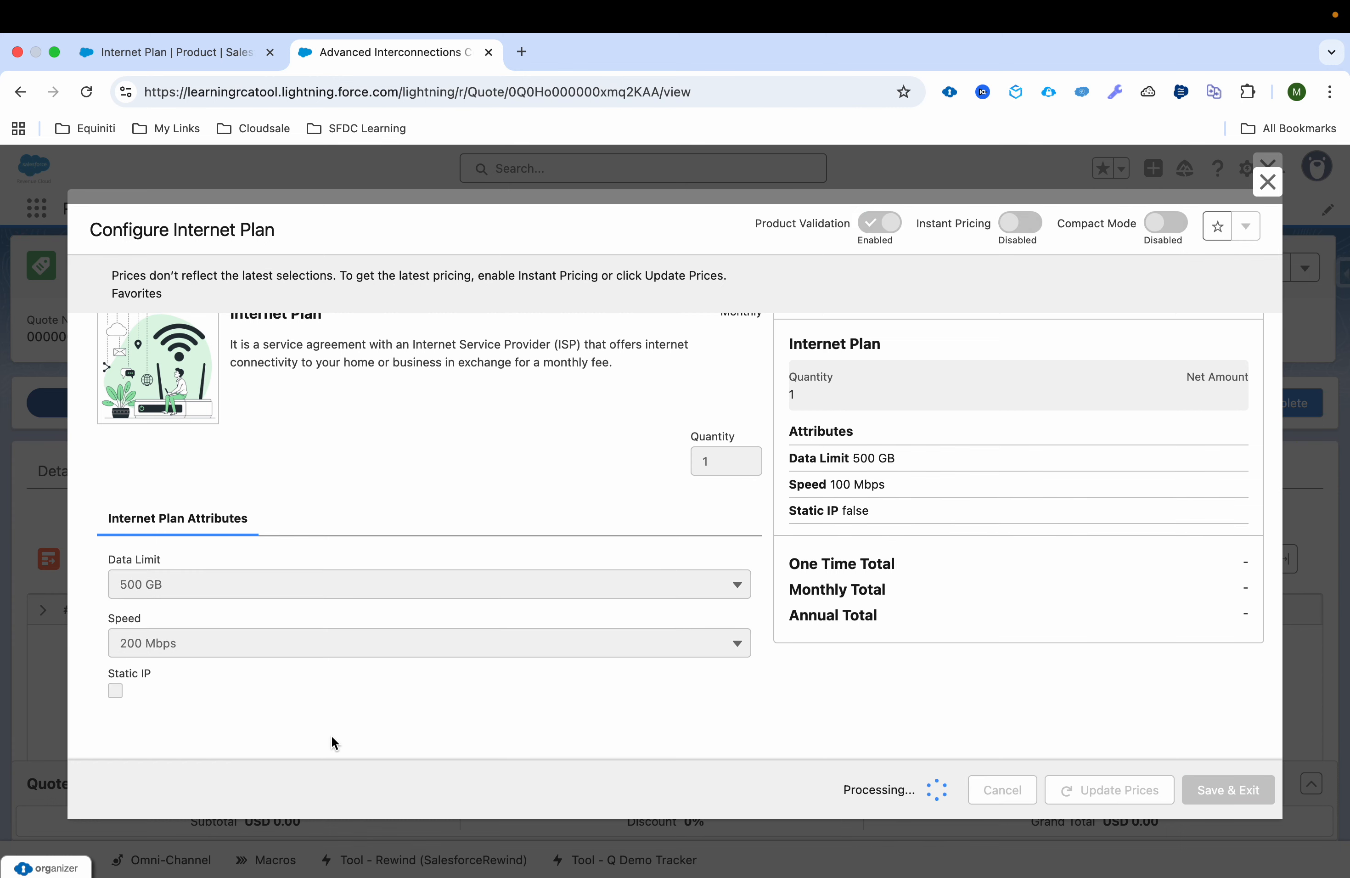
{"action": "left_click", "coordinate": [116, 689]}
Step: Update the Internet Plan's prices to review its attributes and monthly total, and discard the unsaved configuration
{"action": "scroll", "coordinate": [953, 538], "scroll_direction": "up", "scroll_amount": 2}
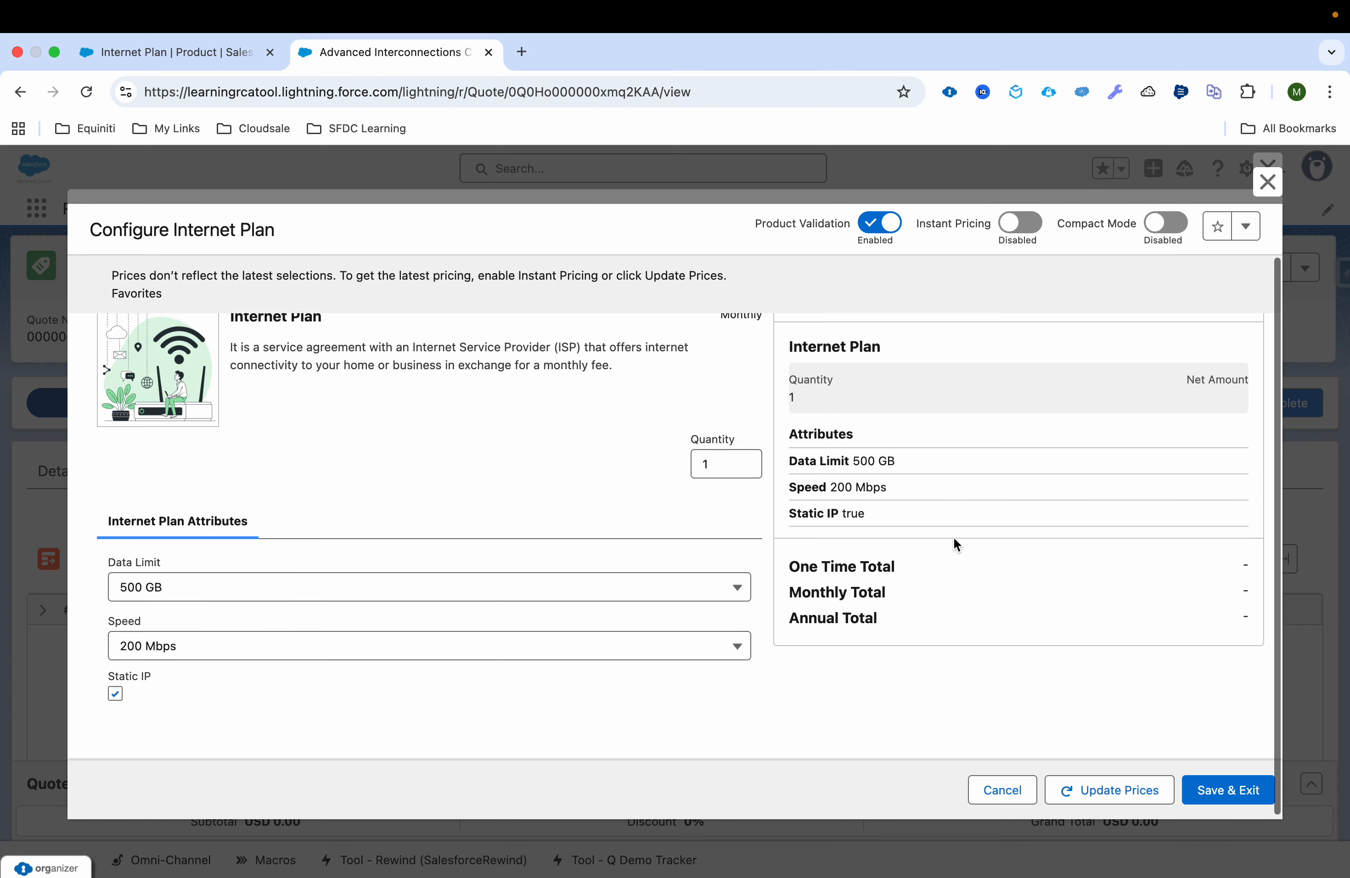
{"action": "left_click", "coordinate": [1095, 787]}
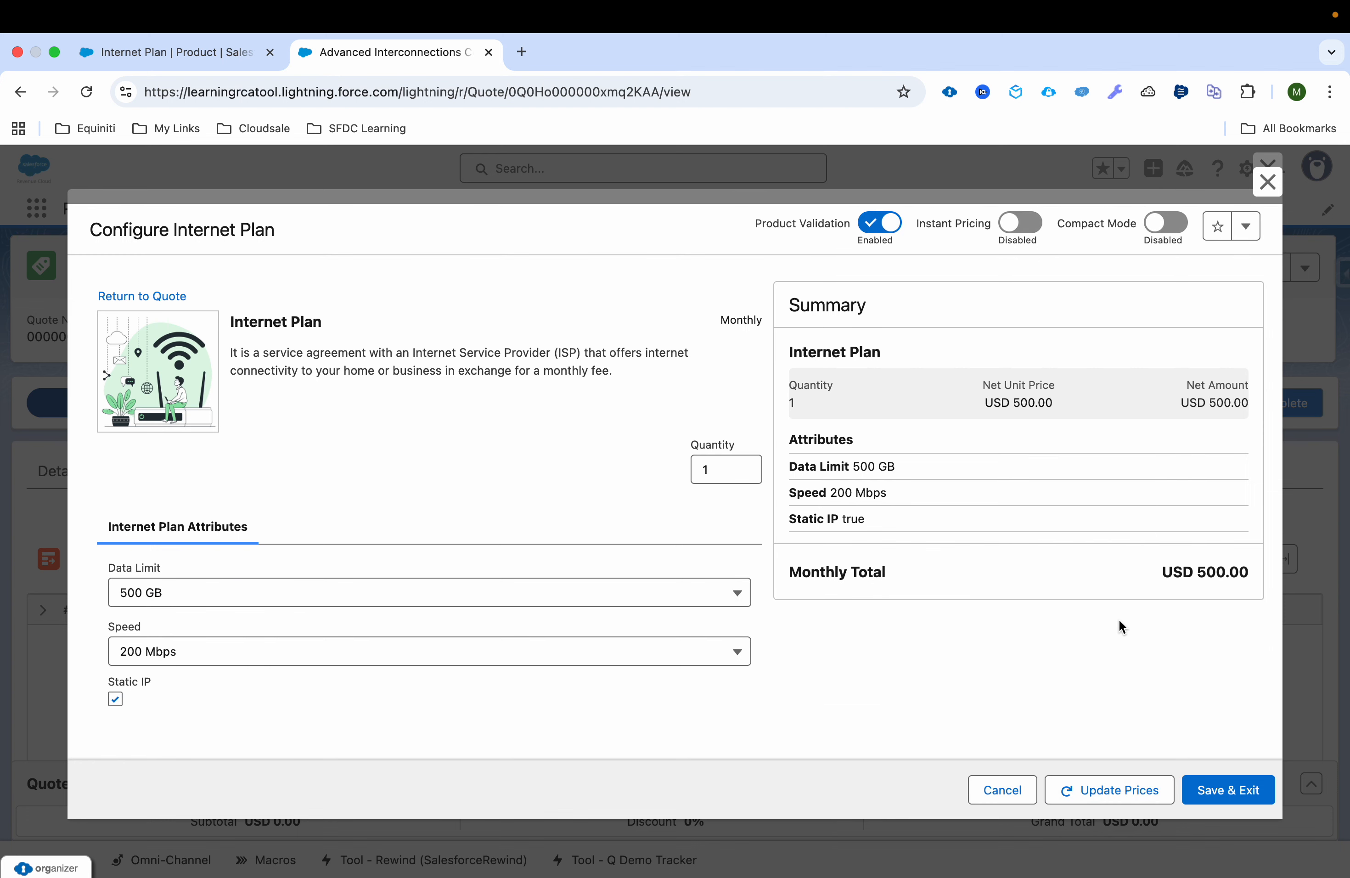
{"action": "double_click", "coordinate": [1220, 573]}
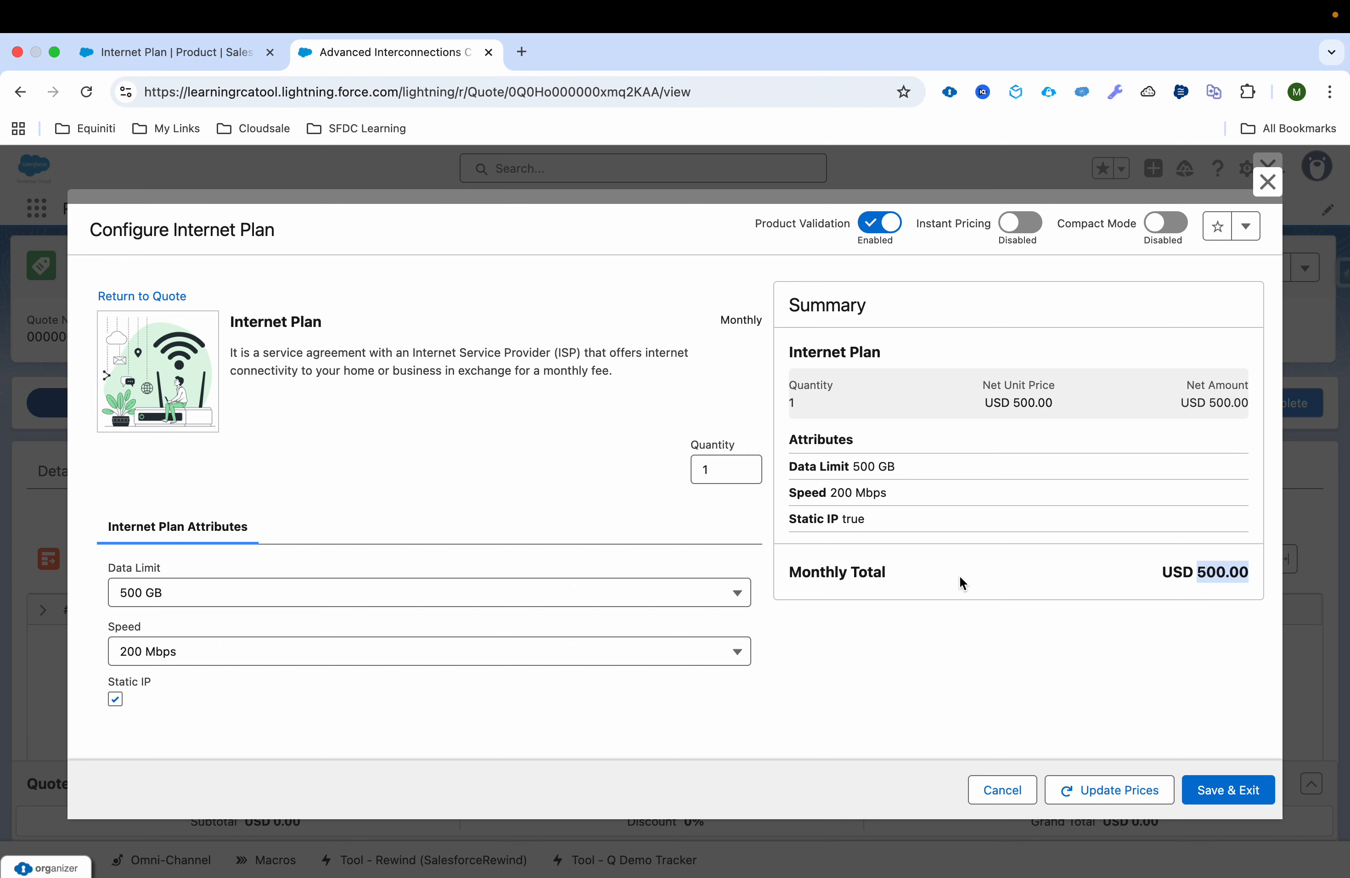
{"action": "left_click_drag", "start_coordinate": [787, 465], "coordinate": [871, 516]}
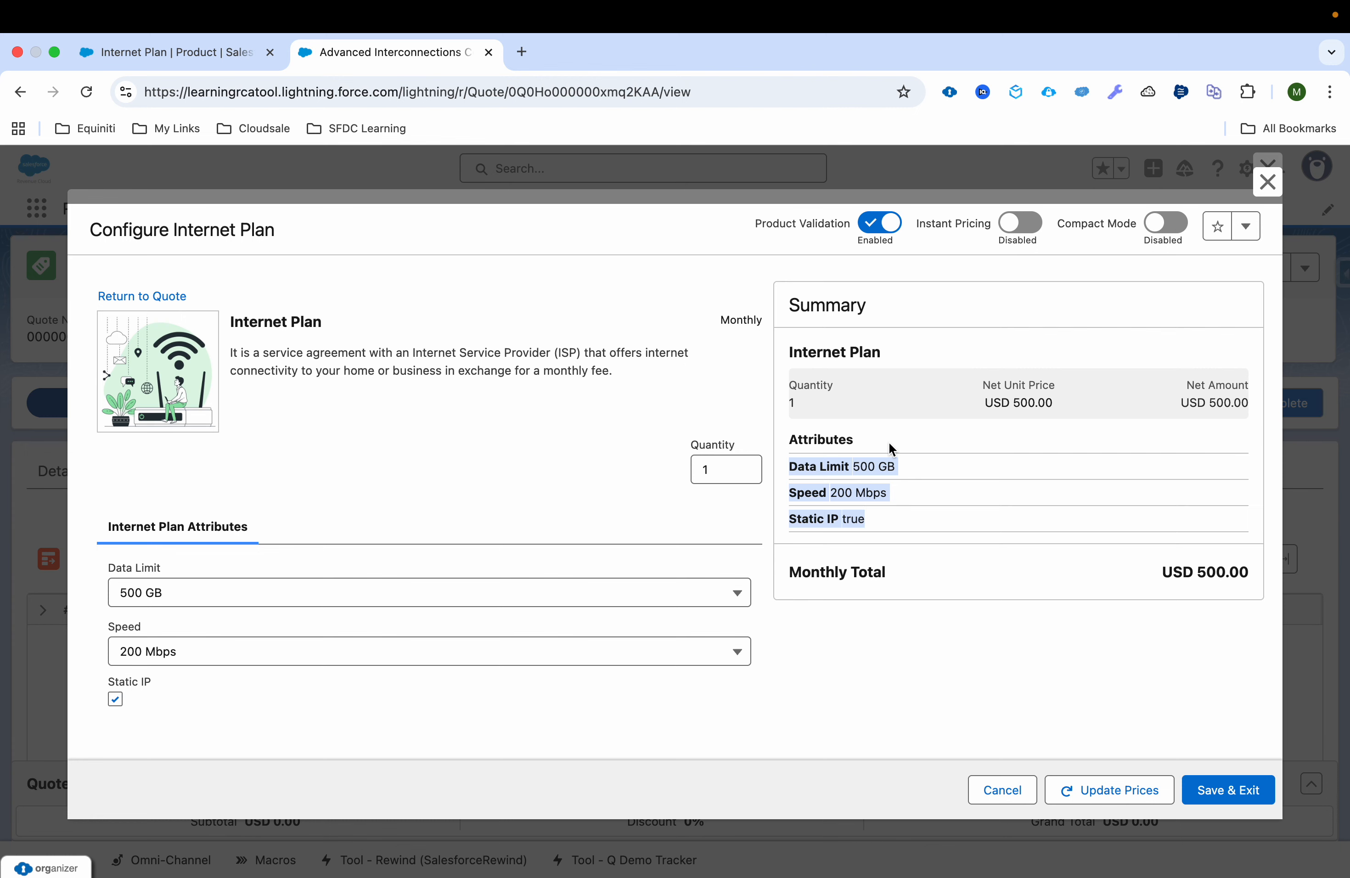
{"action": "left_click", "coordinate": [993, 790]}
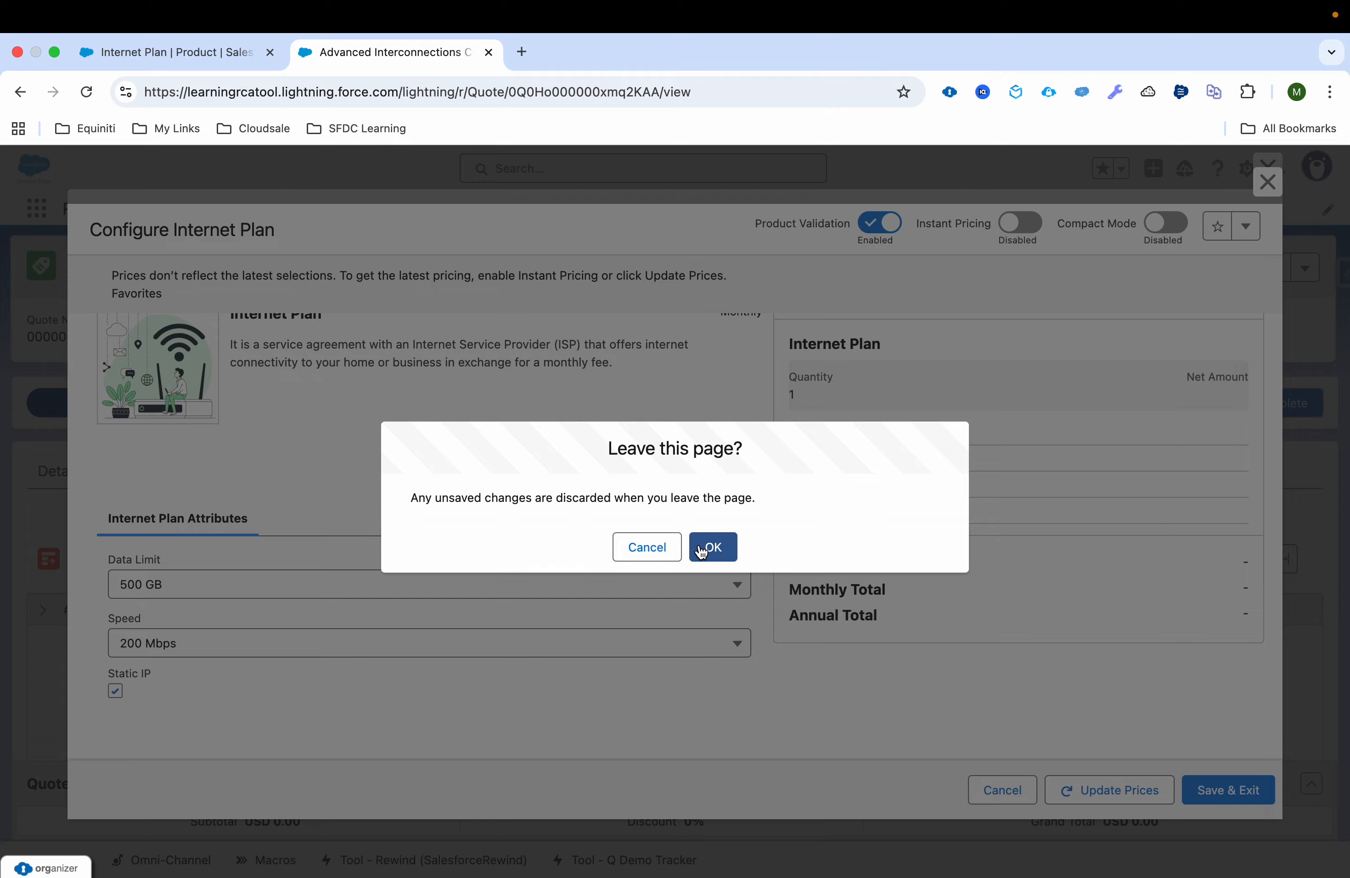
{"action": "left_click", "coordinate": [701, 549]}
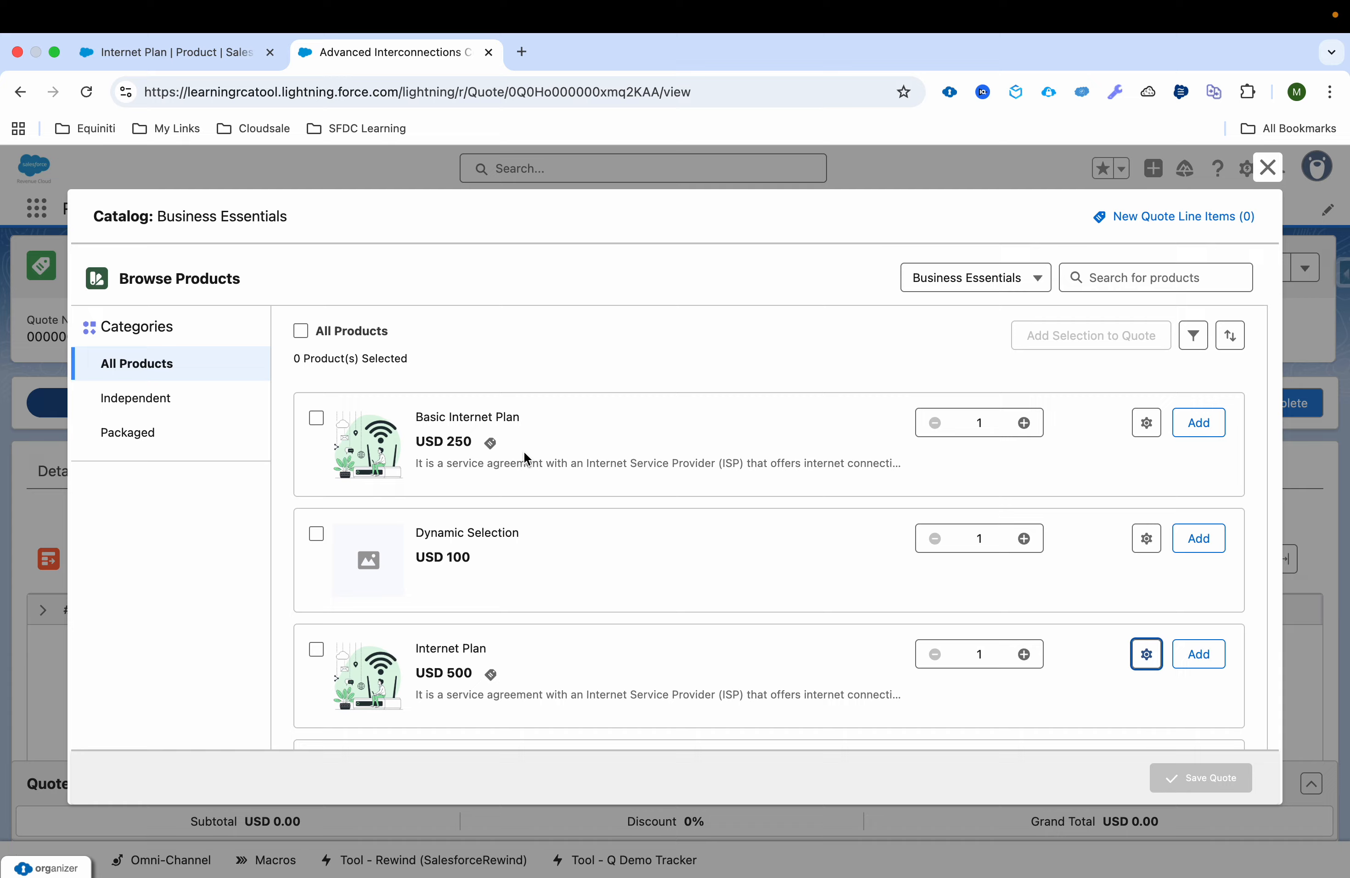
Step: Open the Basic Internet Plan product in Unified Catalog and base it on the Internet Plan Attributes product classification
{"action": "left_click", "coordinate": [225, 52]}
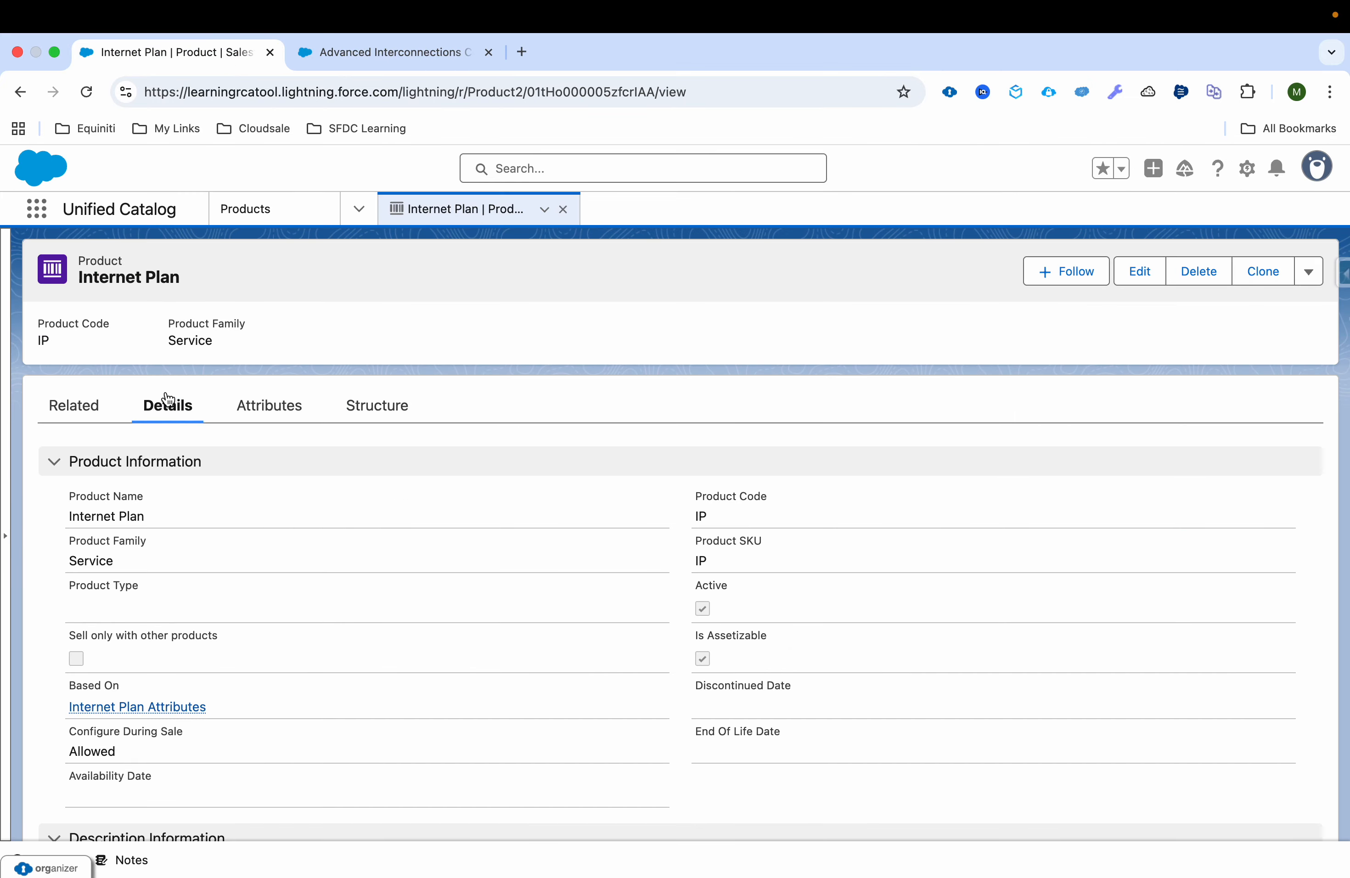
{"action": "left_click", "coordinate": [301, 211]}
{"action": "left_click", "coordinate": [120, 371]}
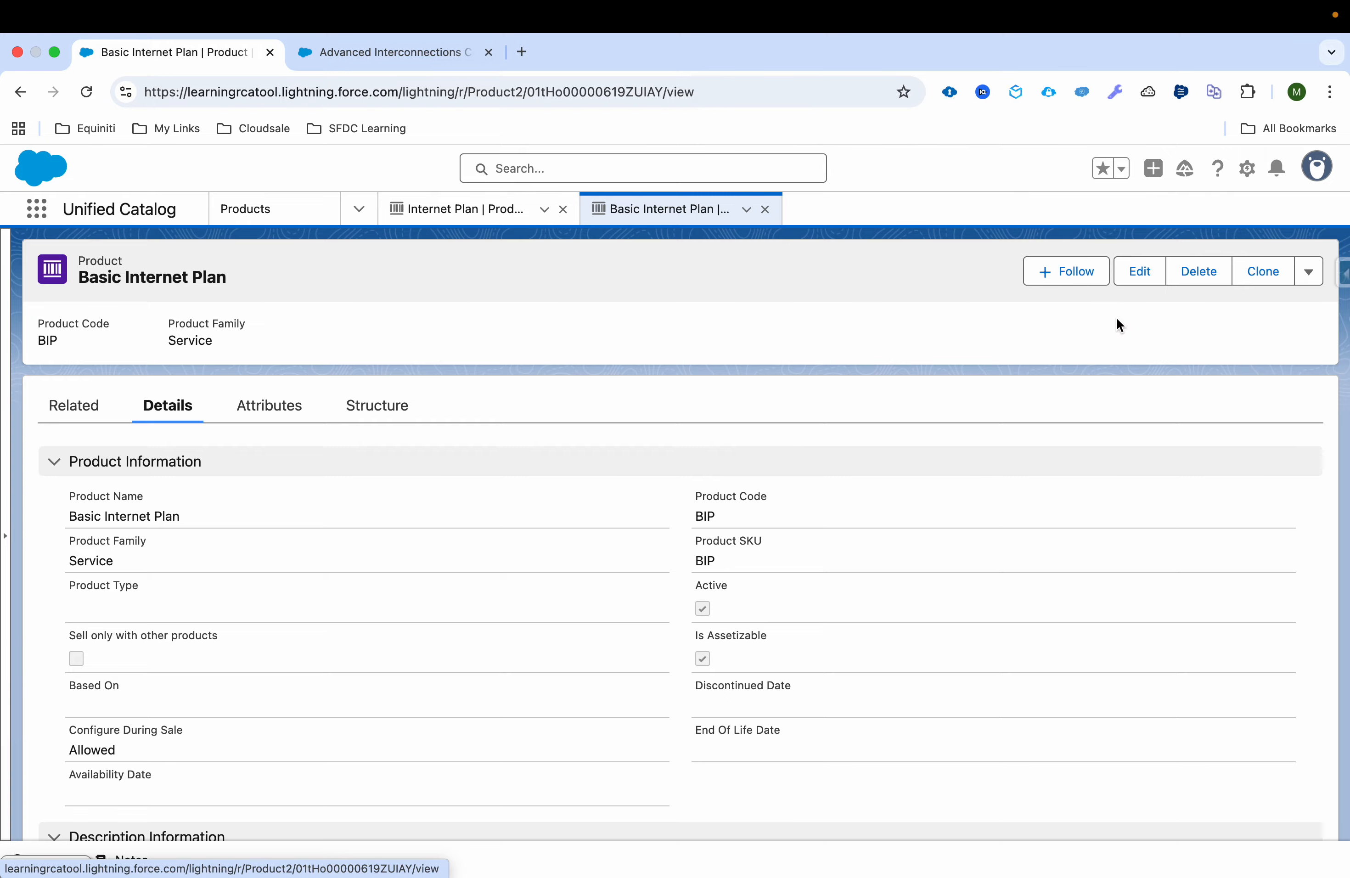
{"action": "left_click", "coordinate": [1147, 279]}
{"action": "left_click", "coordinate": [495, 571]}
{"action": "left_click", "coordinate": [492, 632]}
{"action": "left_click", "coordinate": [754, 786]}
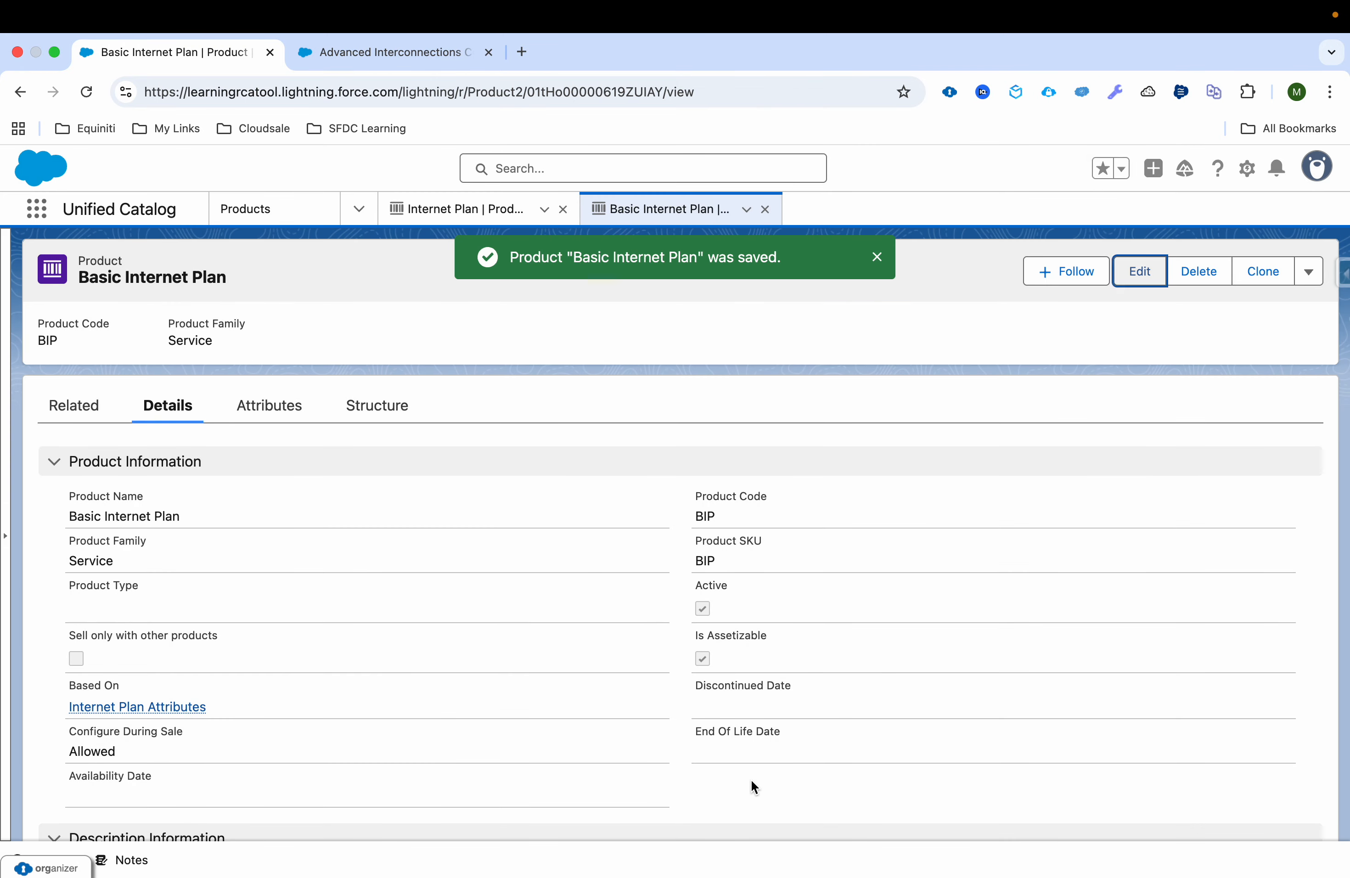
Step: Start configuring the inherited Speed attribute of Basic Internet Plan and set its default value to 50 Mbps
{"action": "left_click", "coordinate": [269, 413]}
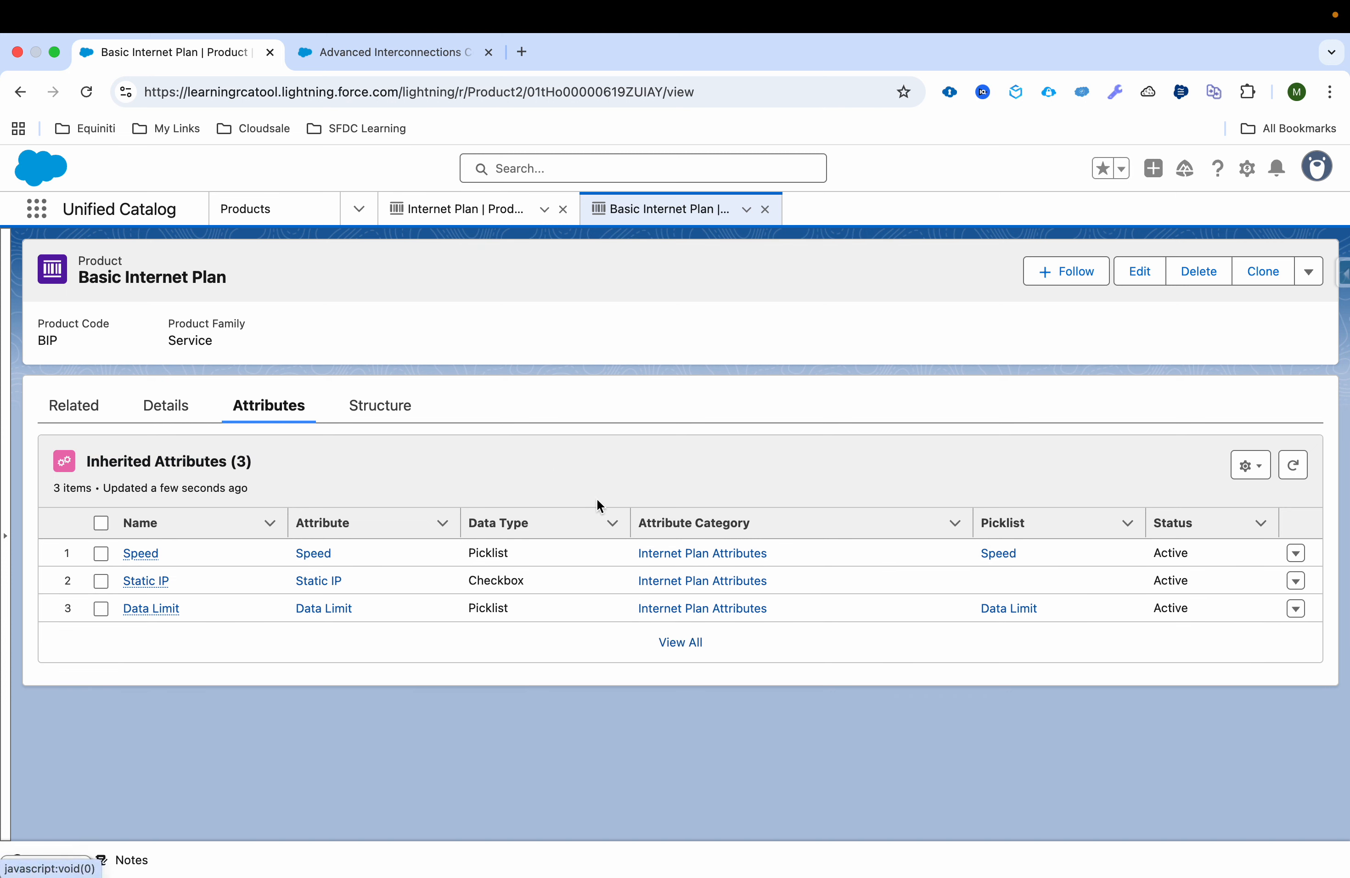
{"action": "left_click", "coordinate": [1296, 555]}
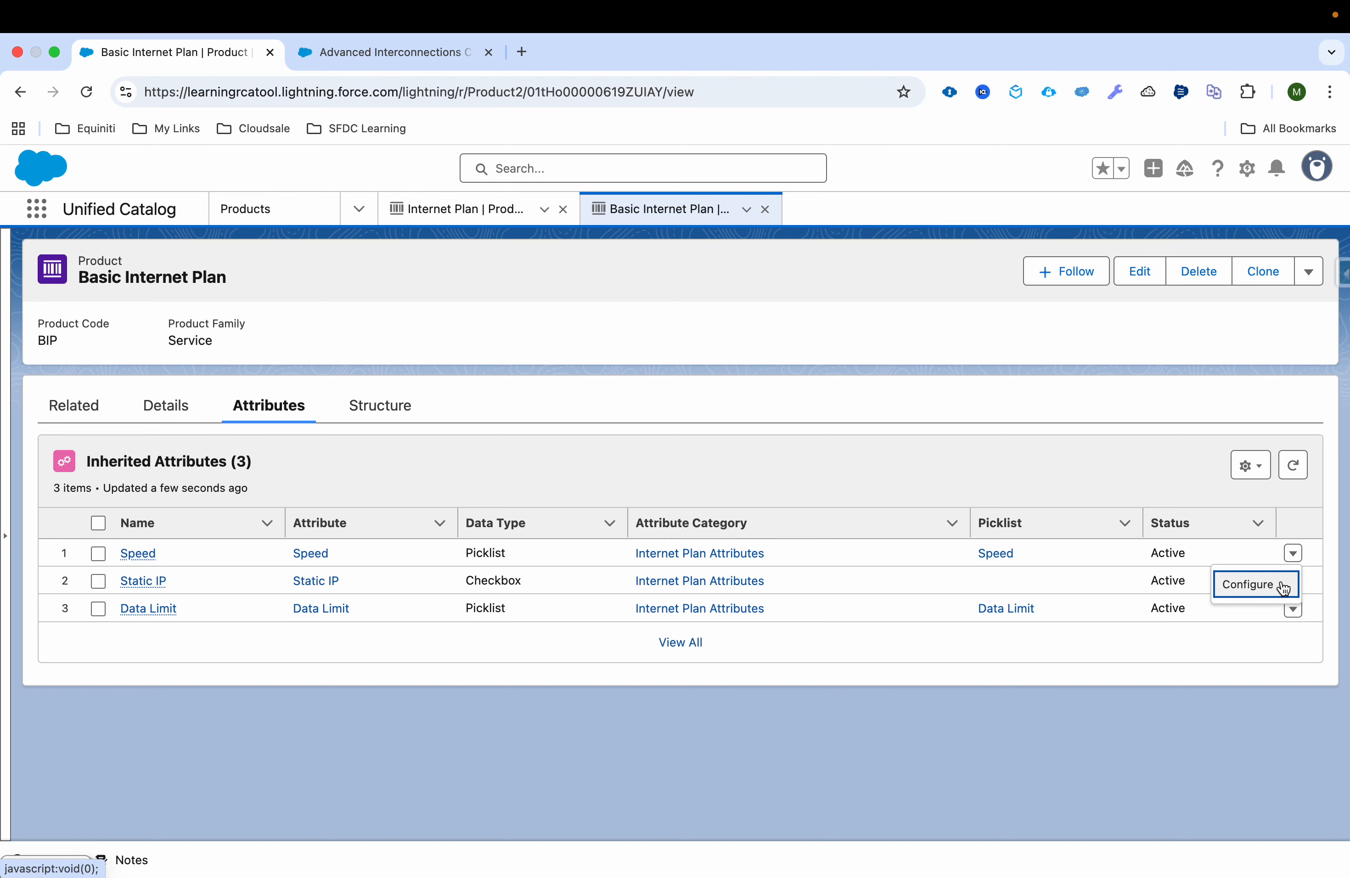
{"action": "left_click", "coordinate": [1284, 587]}
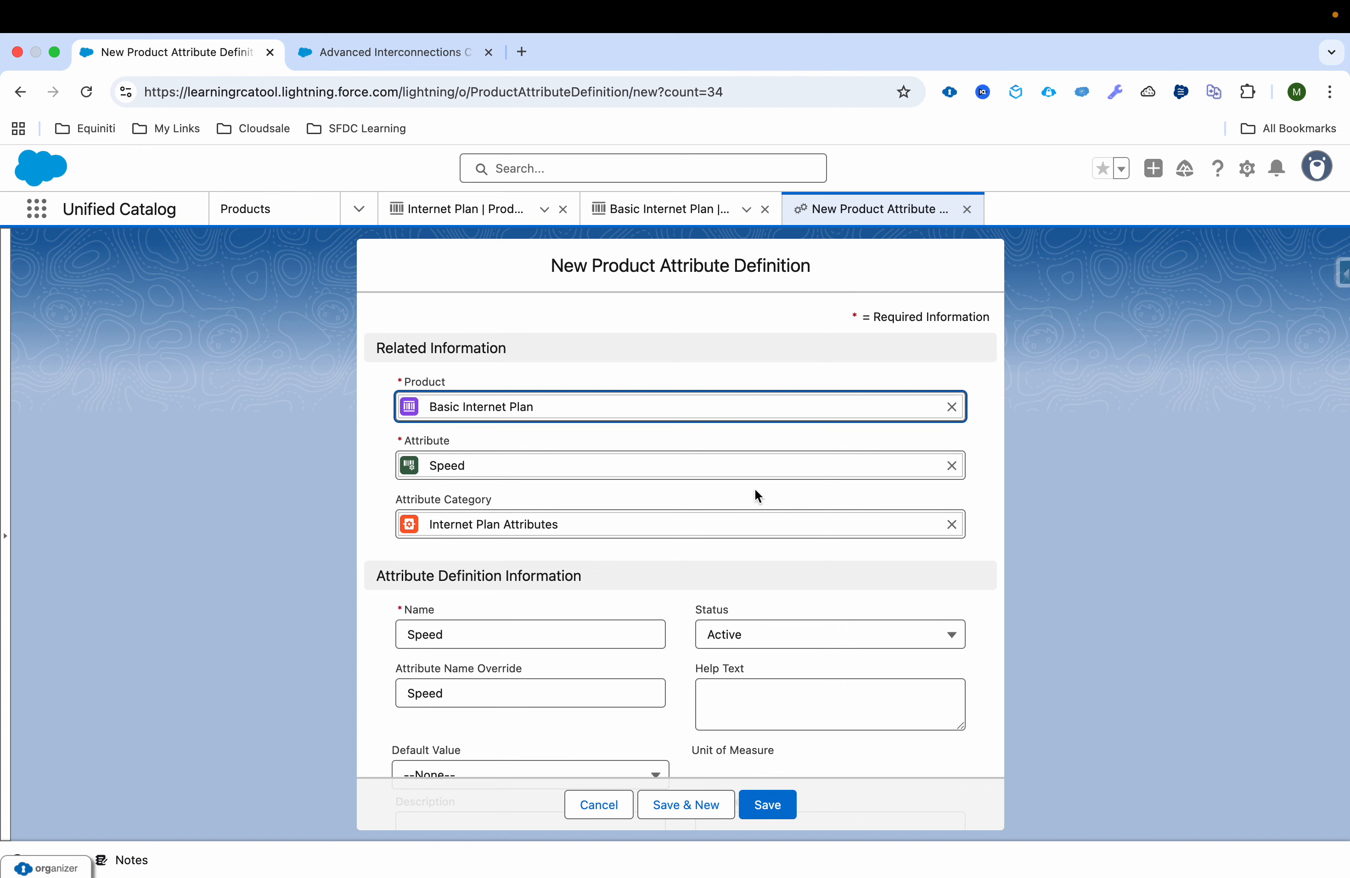
{"action": "scroll", "coordinate": [757, 495], "scroll_direction": "down", "scroll_amount": 5}
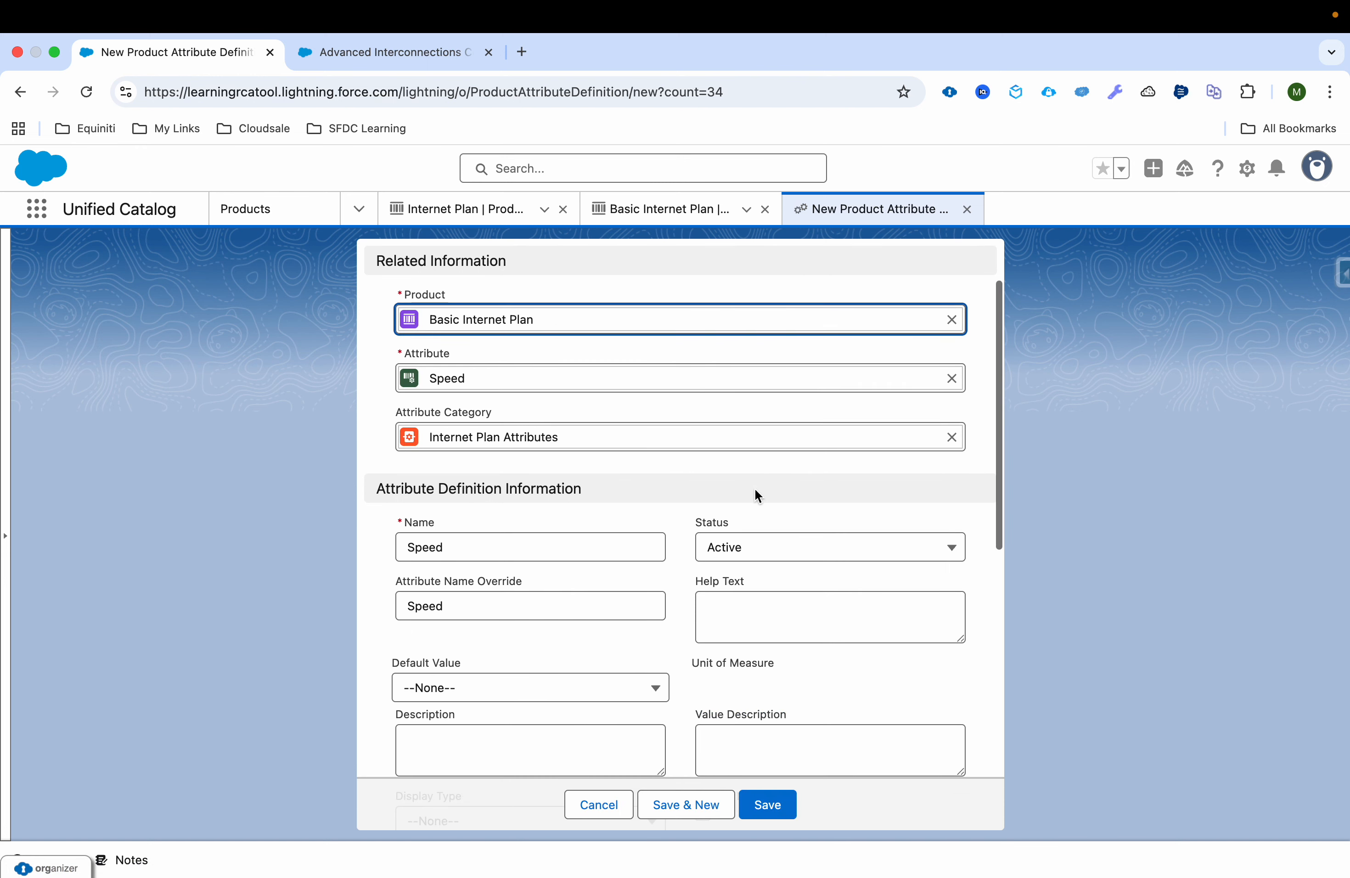
{"action": "left_click", "coordinate": [615, 496]}
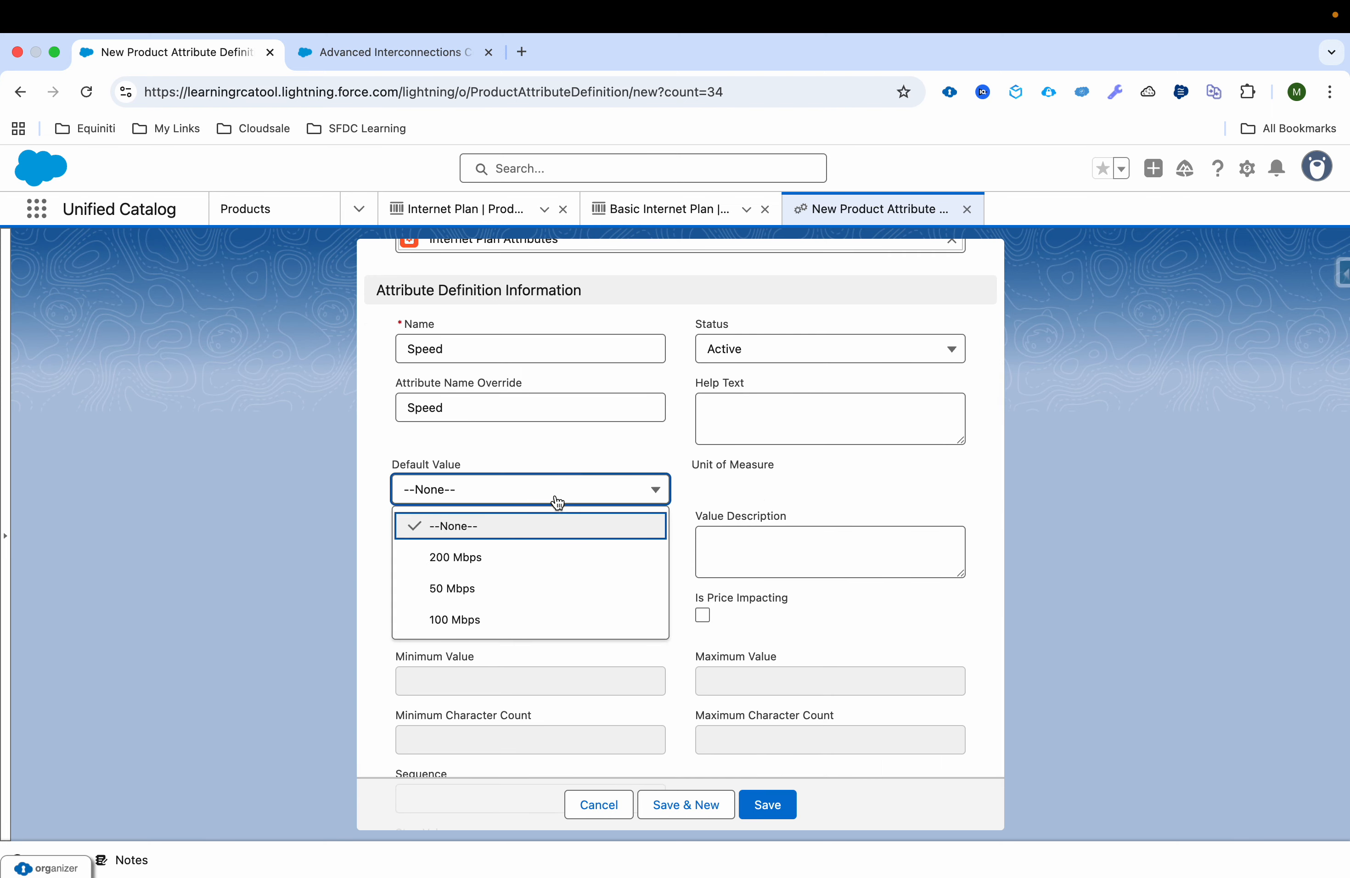
{"action": "left_click", "coordinate": [531, 592]}
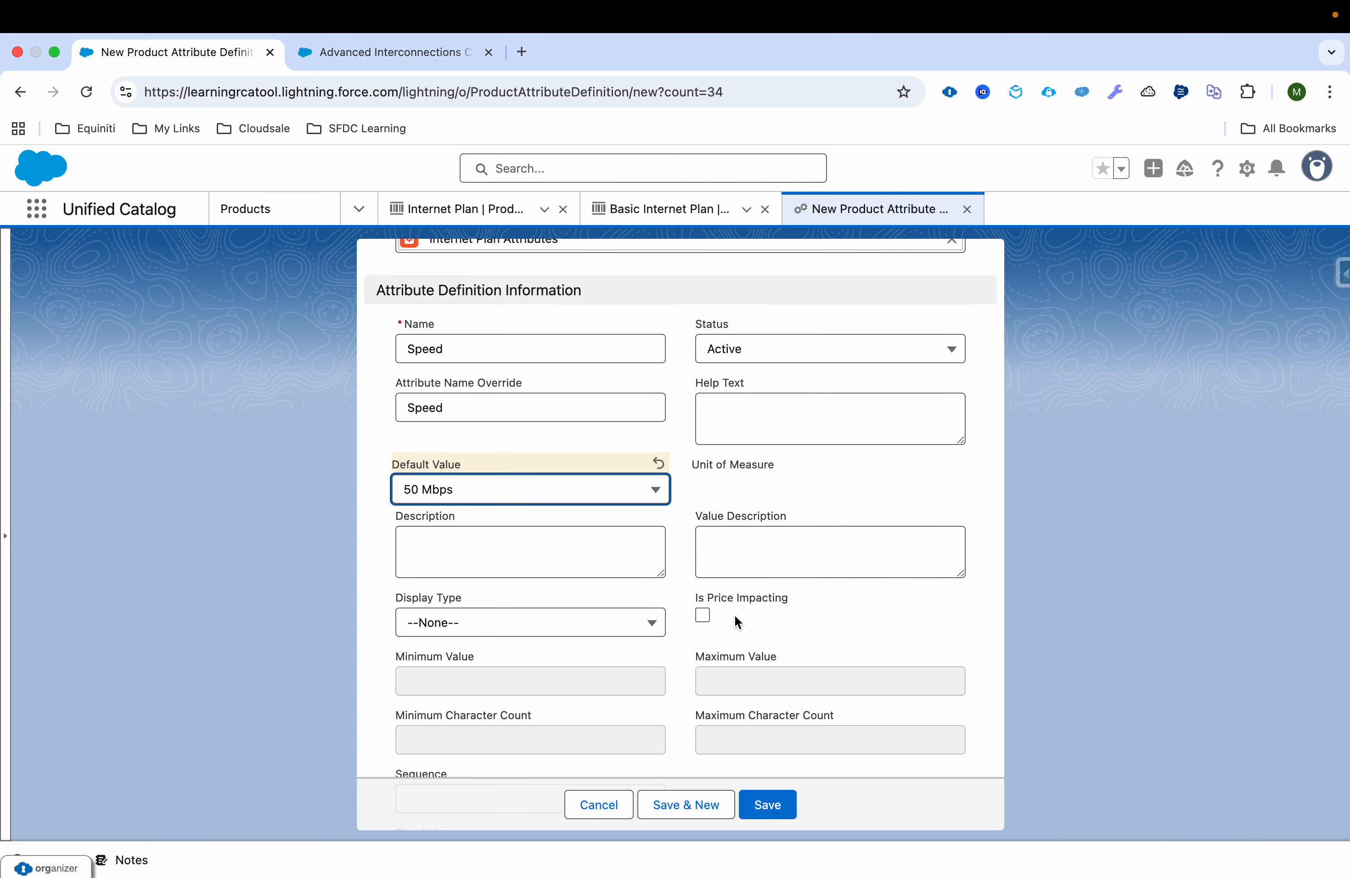
Step: Set the Speed attribute's sequence to 1, make it required, and save it before returning to Basic Internet Plan
{"action": "scroll", "coordinate": [735, 615], "scroll_direction": "down", "scroll_amount": 3}
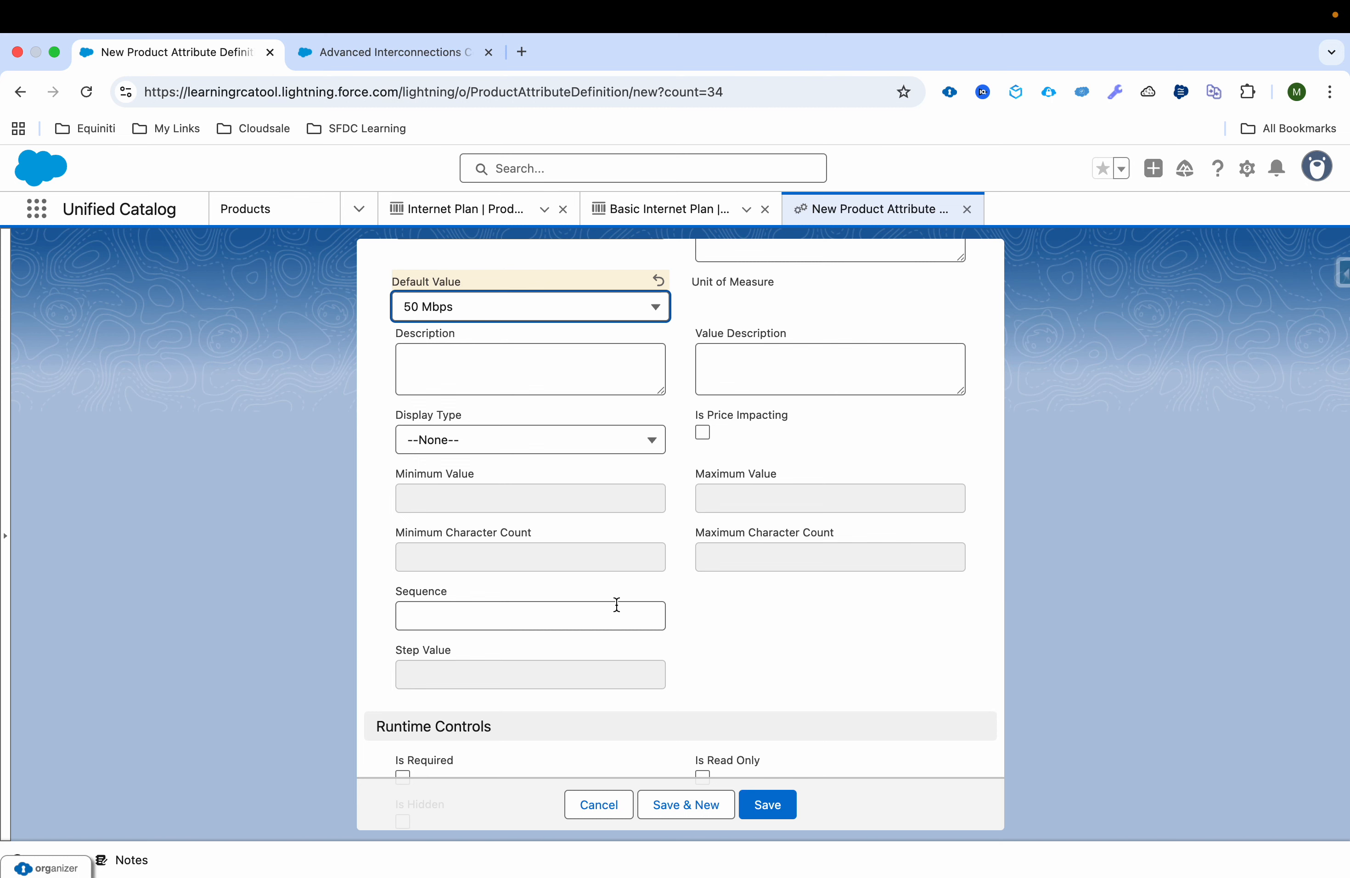
{"action": "left_click", "coordinate": [609, 624]}
{"action": "type", "text": "1"}
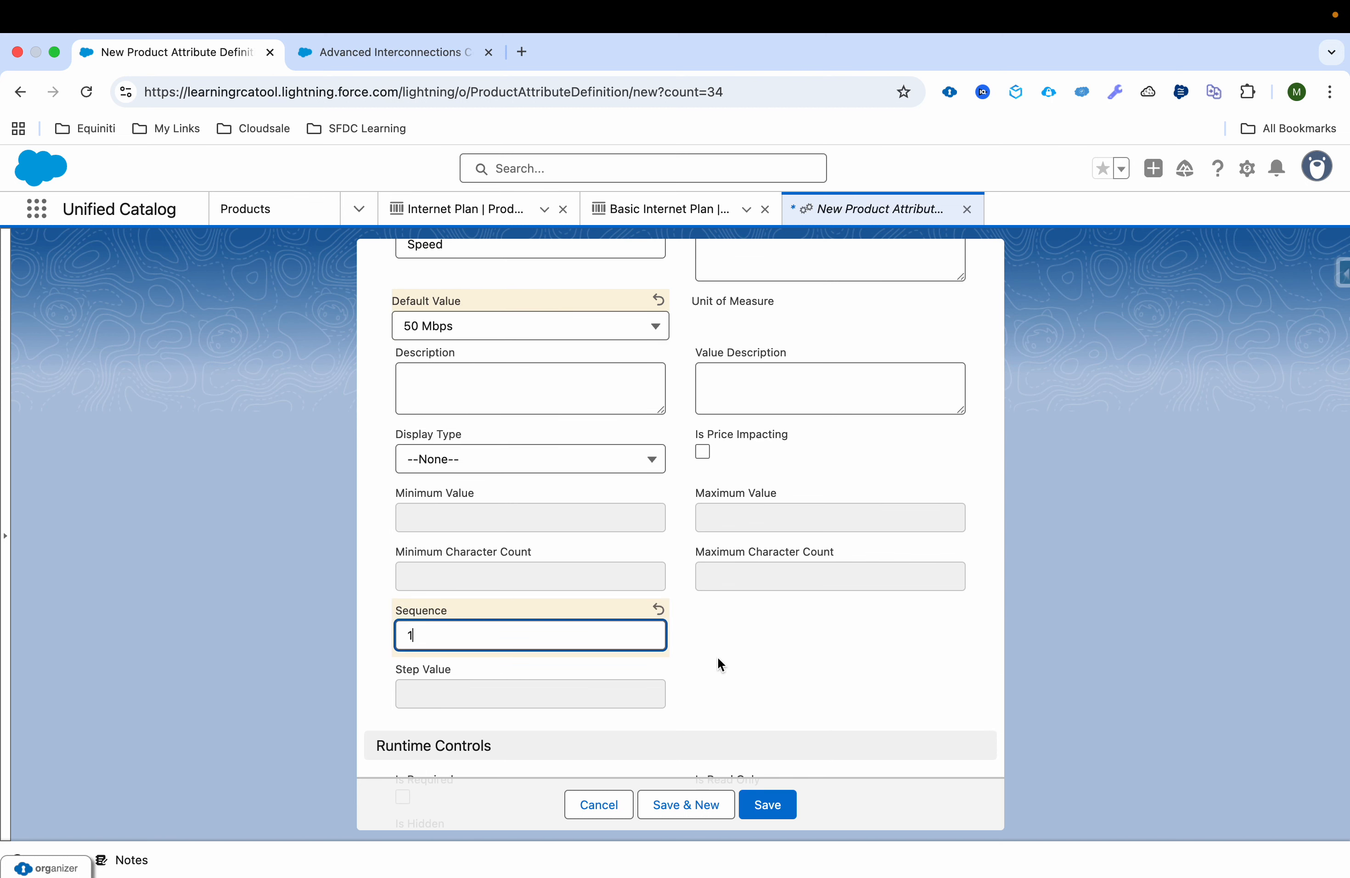
{"action": "scroll", "coordinate": [719, 660], "scroll_direction": "down", "scroll_amount": 3}
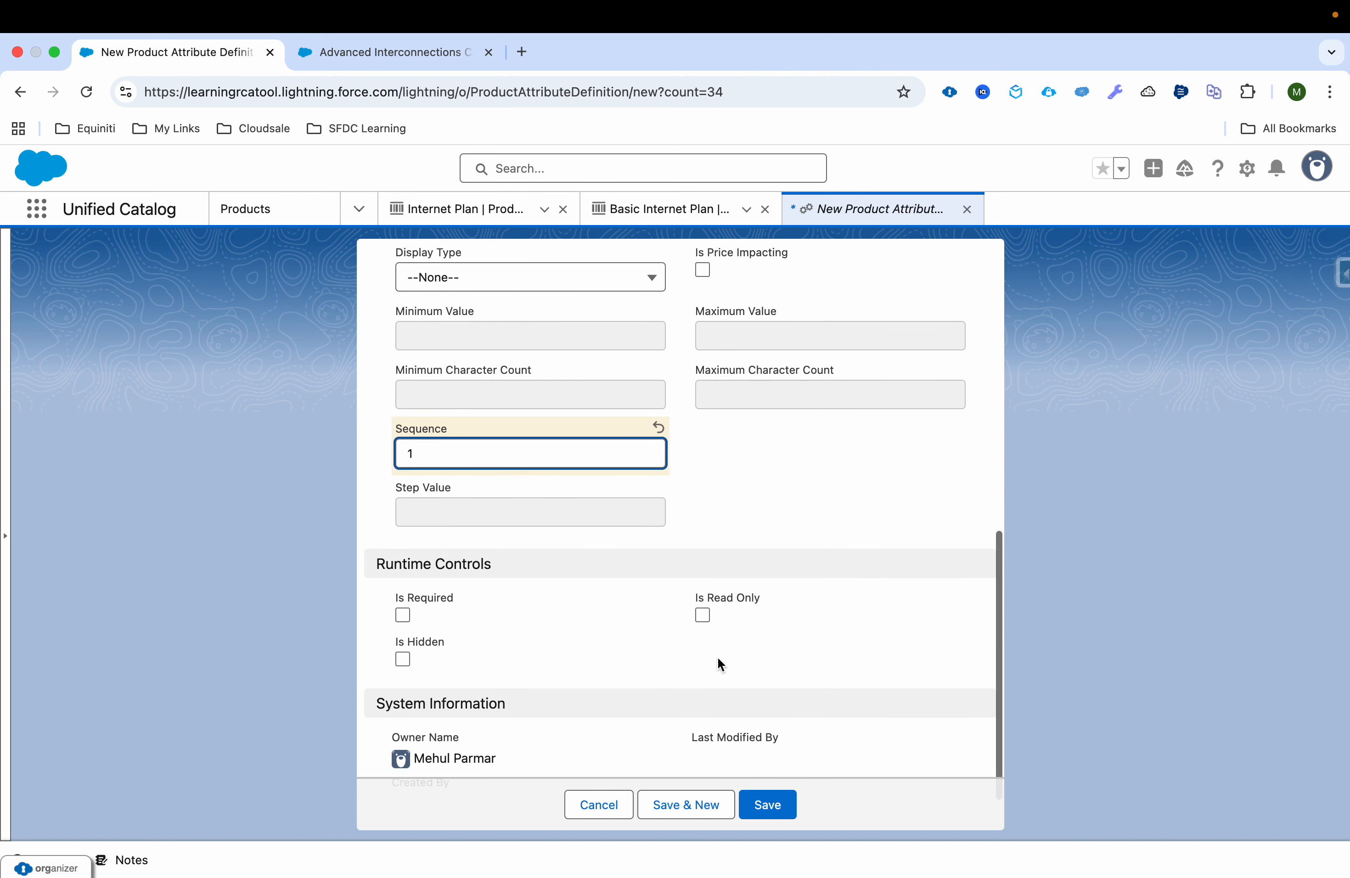
{"action": "left_click", "coordinate": [401, 619]}
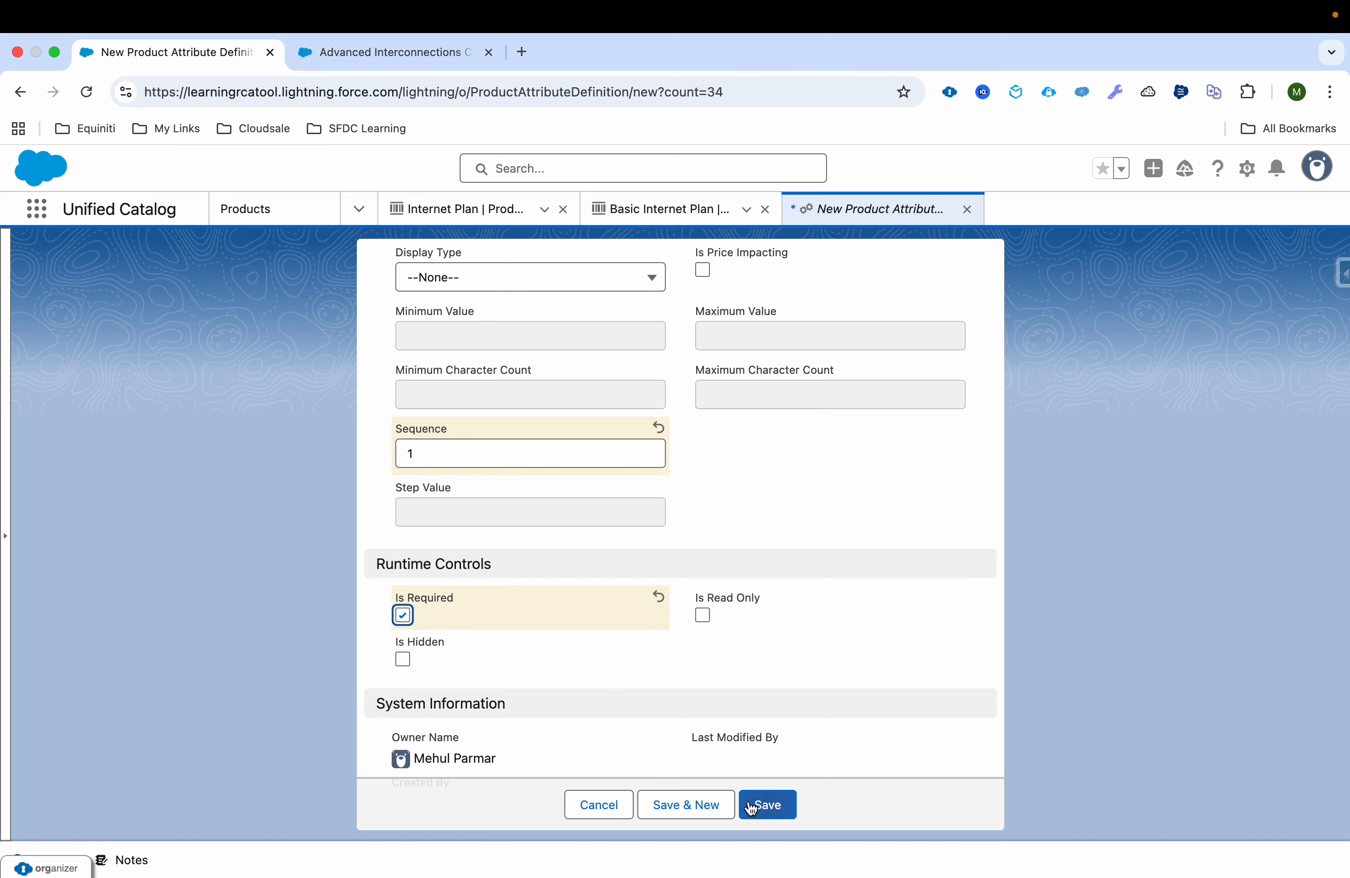
{"action": "left_click", "coordinate": [767, 804]}
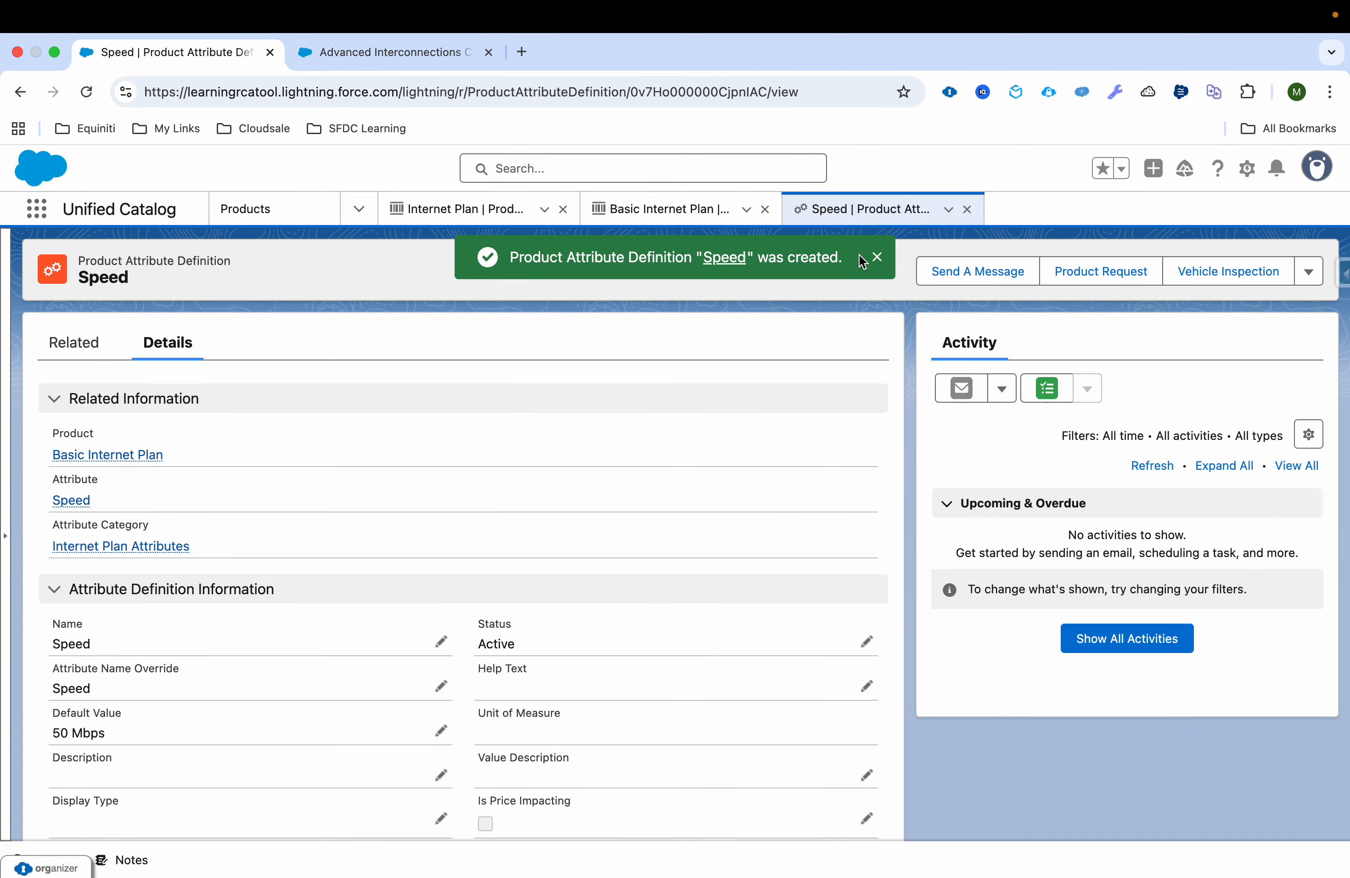
{"action": "left_click", "coordinate": [877, 257]}
{"action": "left_click", "coordinate": [661, 217]}
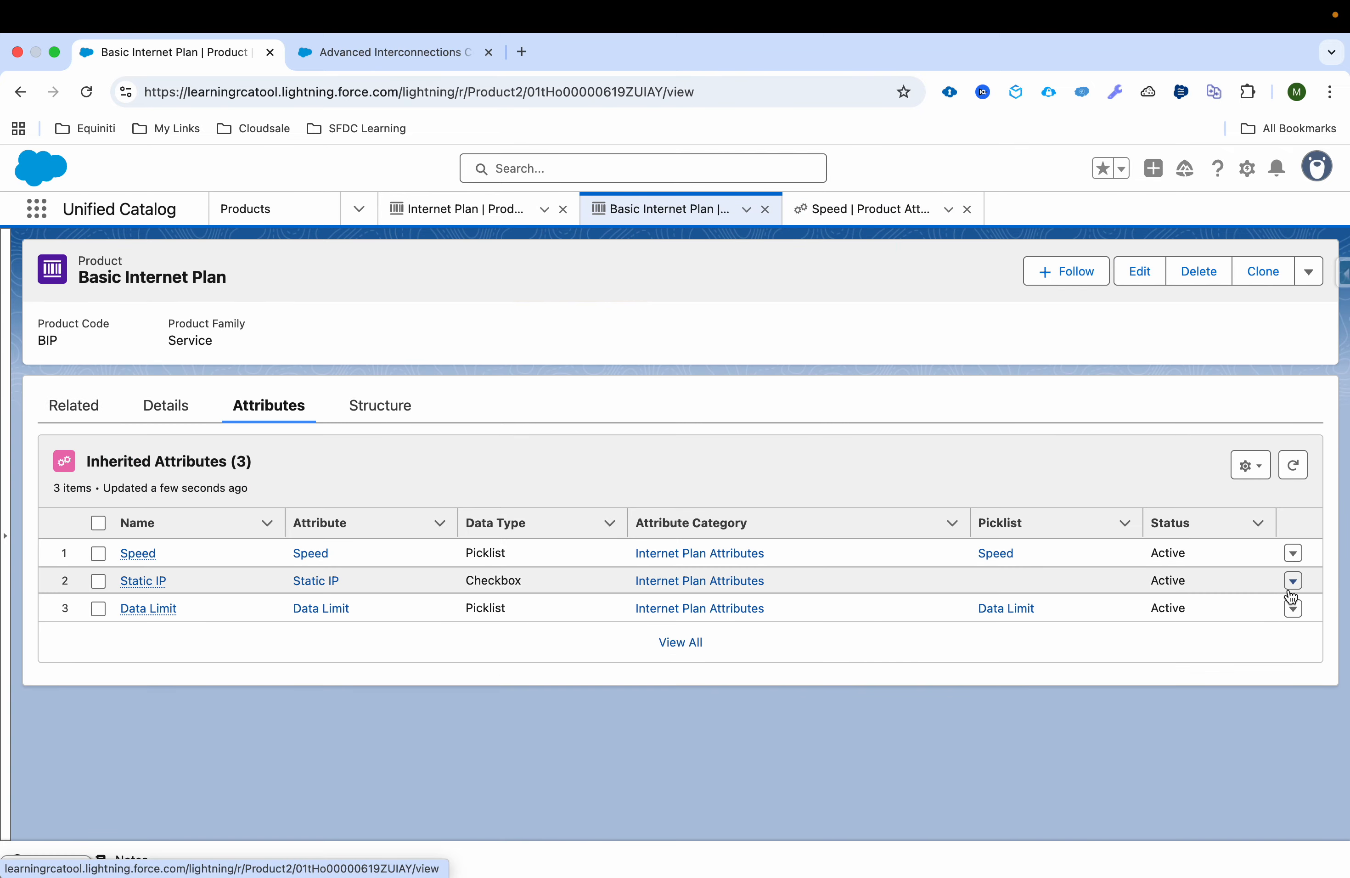
Step: Start configuring the inherited Data Limit attribute of Basic Internet Plan and set its sequence to 2
{"action": "left_click", "coordinate": [1294, 614]}
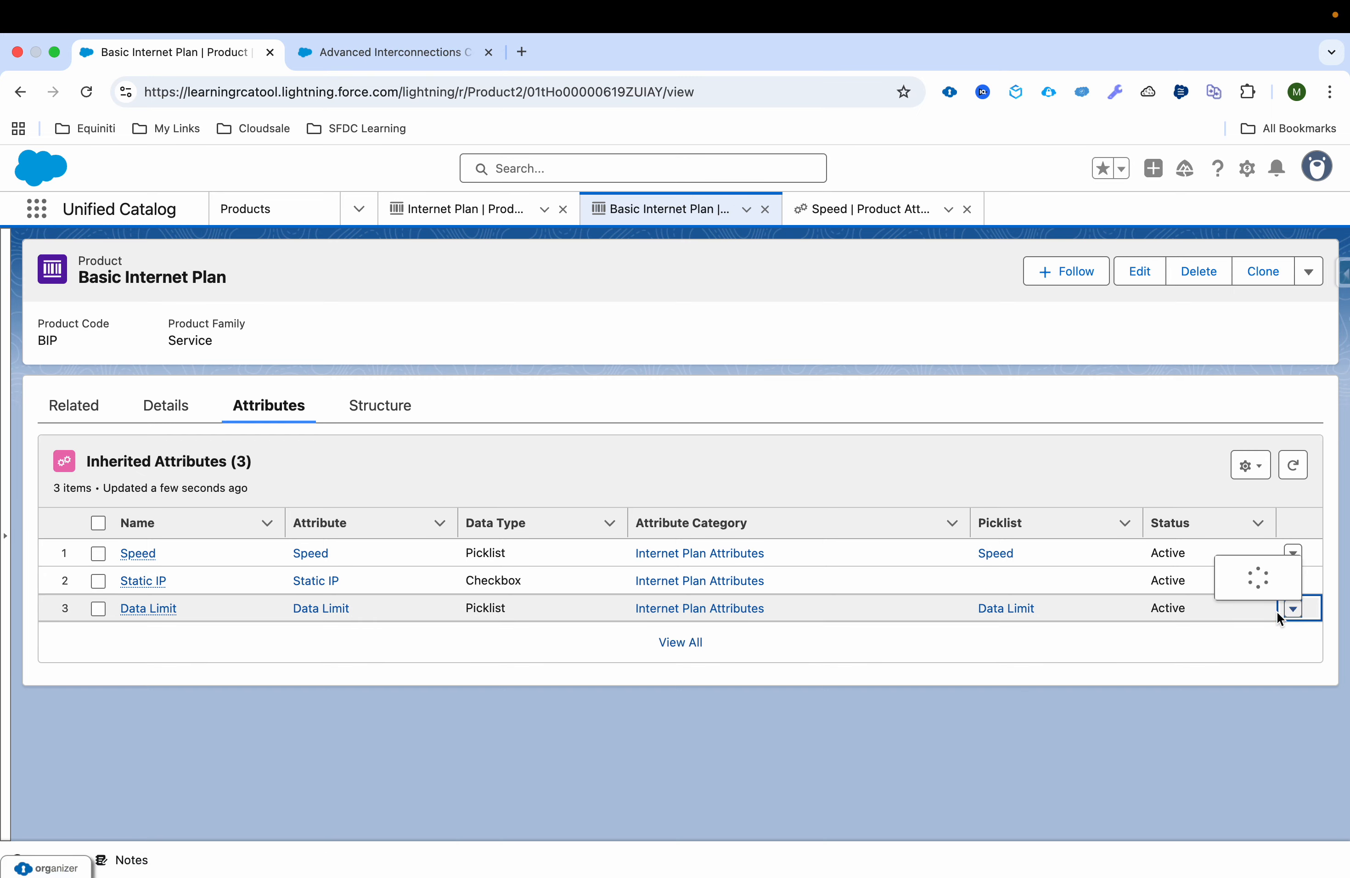
{"action": "left_click", "coordinate": [1254, 597]}
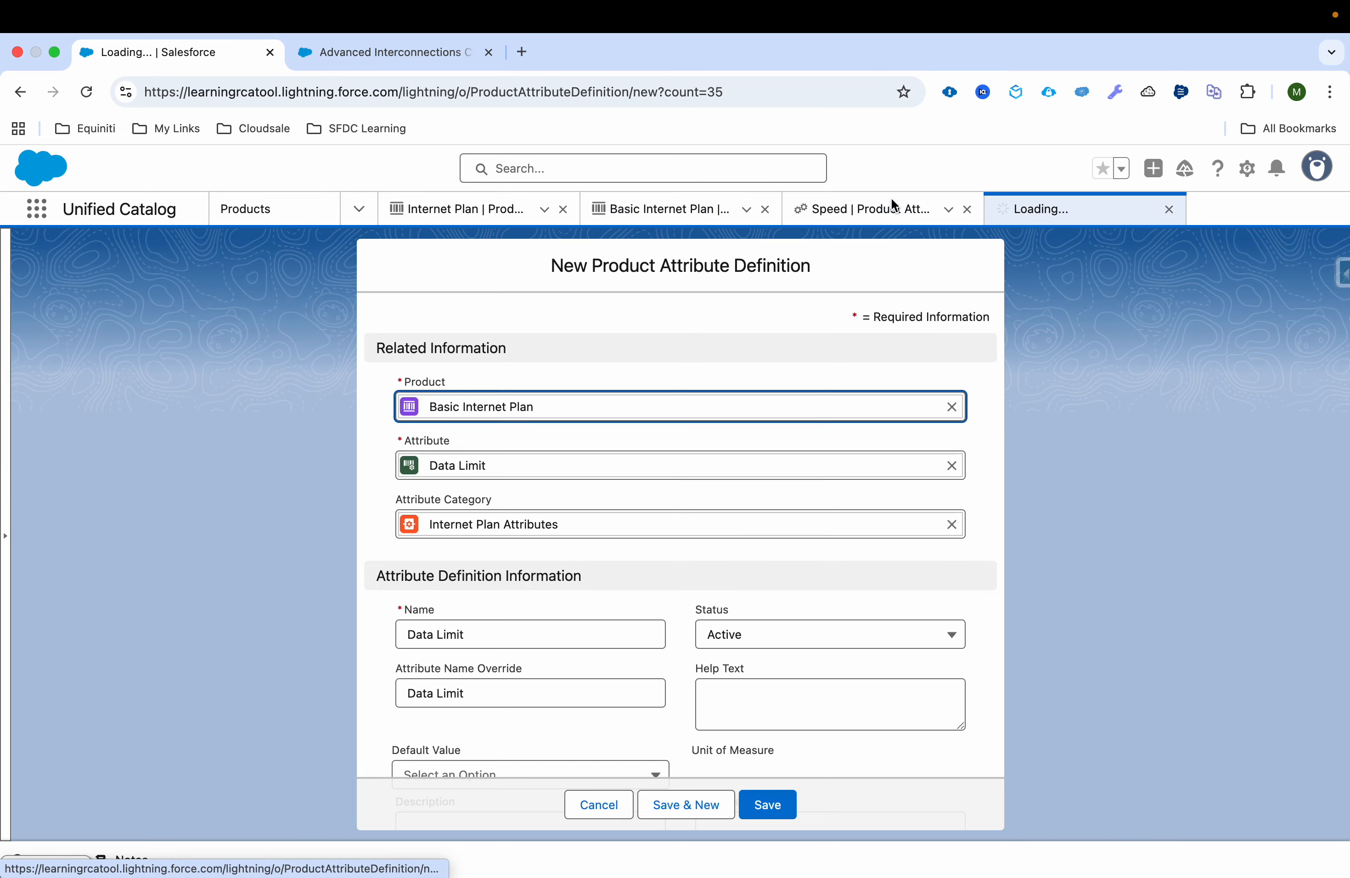
{"action": "scroll", "coordinate": [609, 458], "scroll_direction": "down", "scroll_amount": 10}
{"action": "left_click", "coordinate": [515, 390]}
{"action": "type", "text": "2"}
Step: Set the Data Limit attribute's default value to 500 GB, make it read-only, and save the attribute definition
{"action": "scroll", "coordinate": [467, 541], "scroll_direction": "up", "scroll_amount": 4}
{"action": "scroll", "coordinate": [477, 534], "scroll_direction": "up", "scroll_amount": 3}
{"action": "left_click", "coordinate": [474, 526]}
{"action": "left_click", "coordinate": [473, 587]}
{"action": "scroll", "coordinate": [477, 588], "scroll_direction": "down", "scroll_amount": 8}
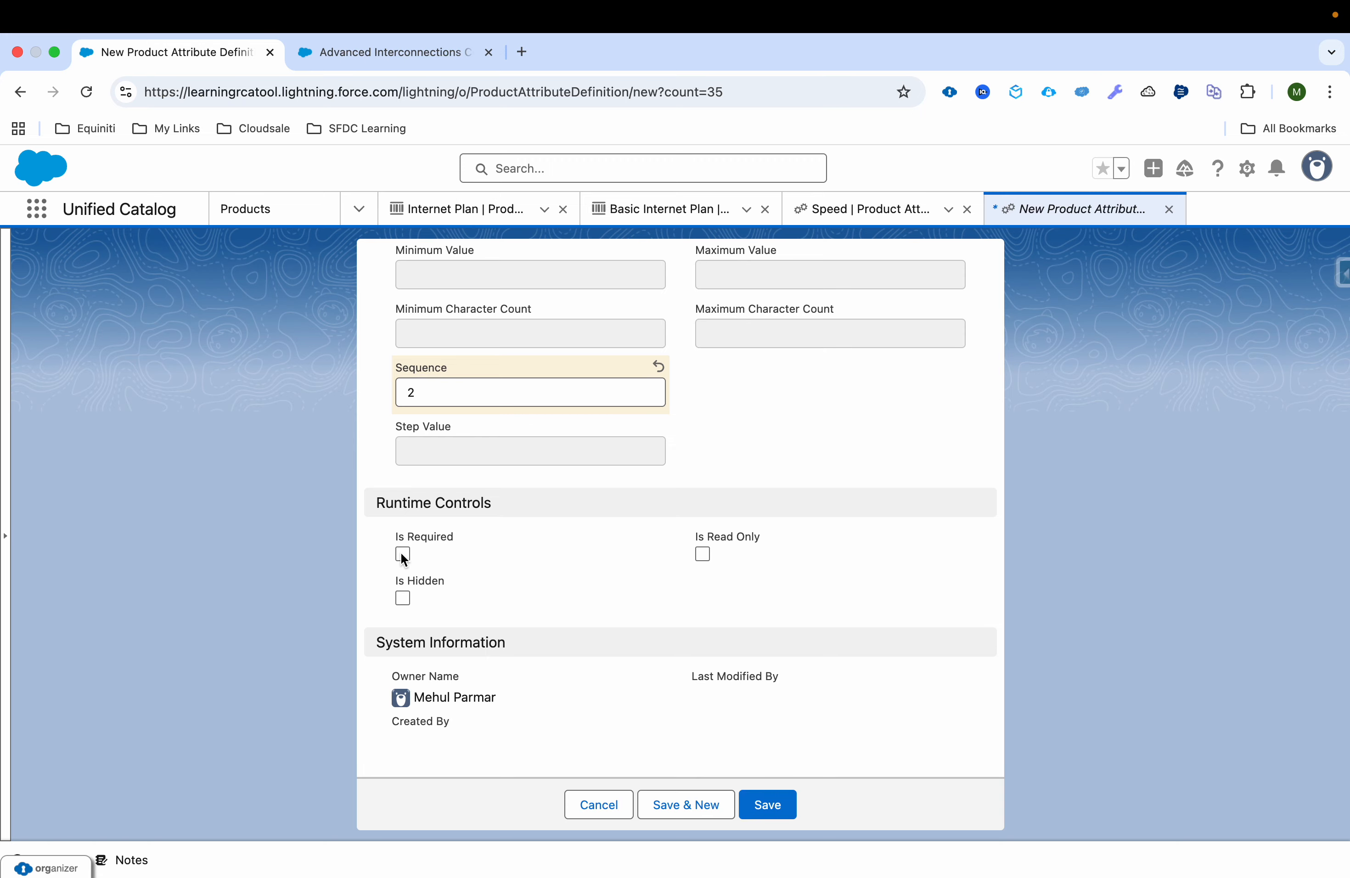
{"action": "left_click", "coordinate": [702, 554]}
{"action": "left_click", "coordinate": [750, 802]}
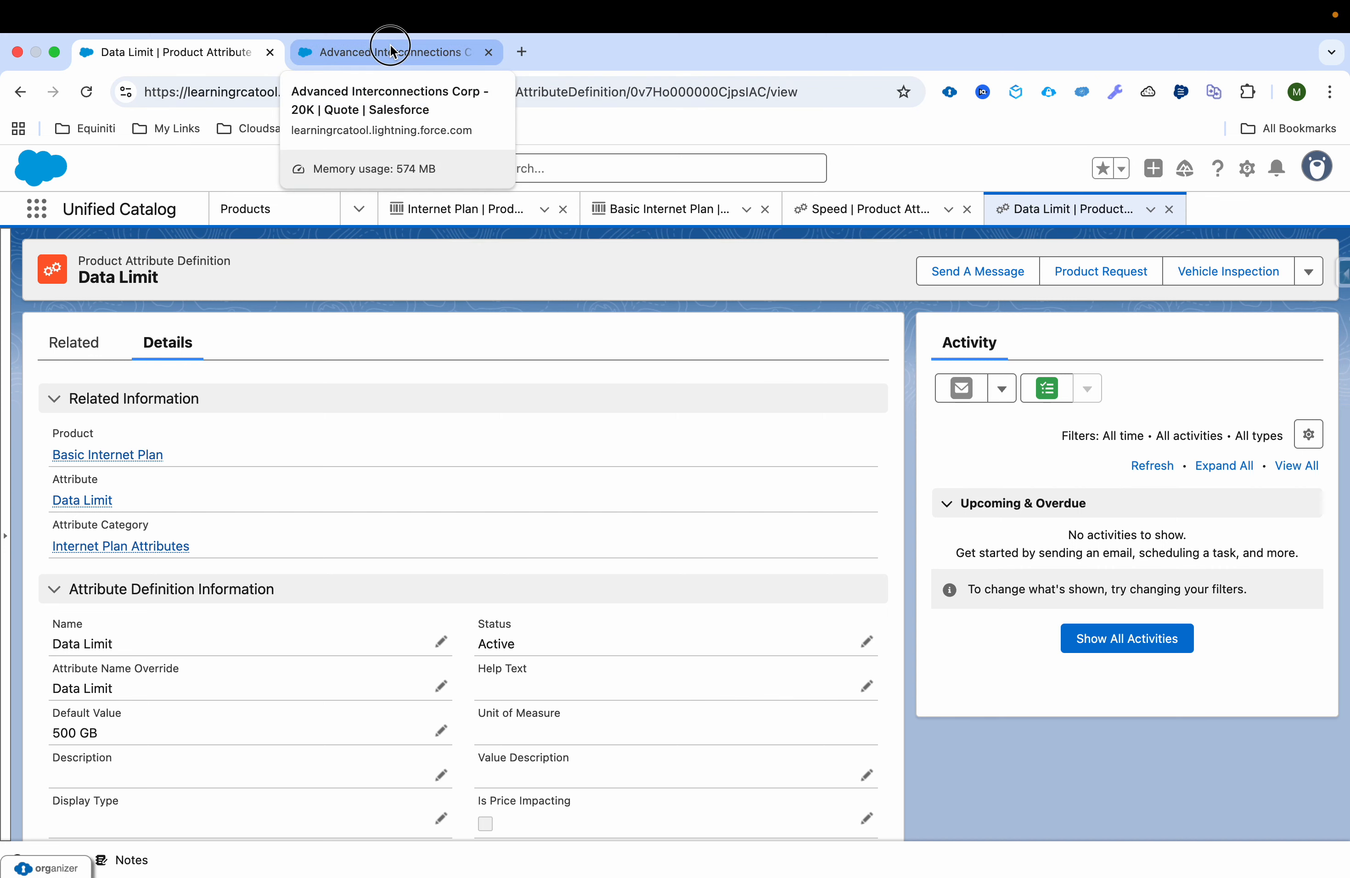
Step: On the quote's product catalog, open the Basic Internet Plan configuration to review its attributes and Speed options, leaving without saving
{"action": "left_click", "coordinate": [391, 45]}
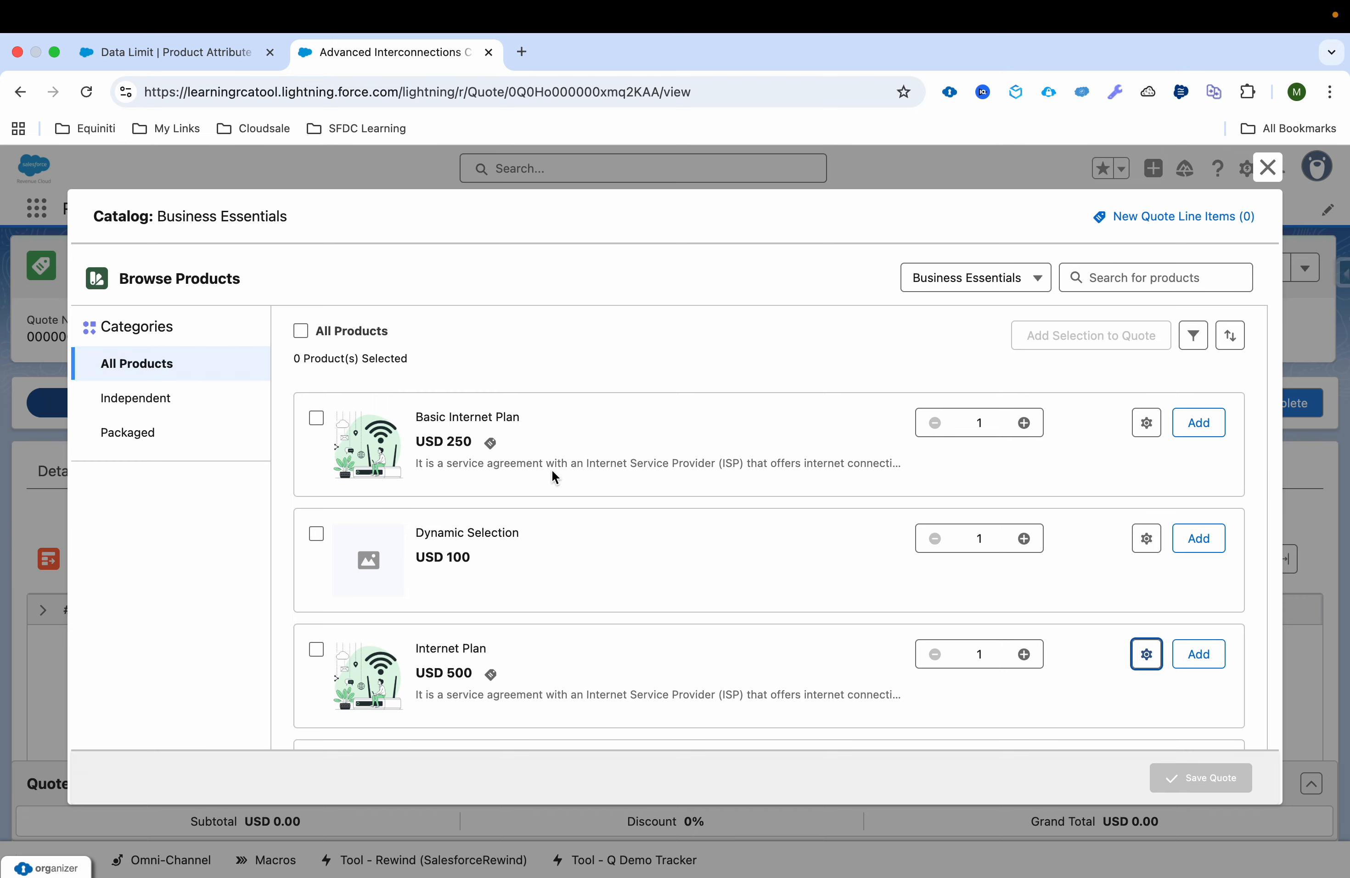
{"action": "left_click", "coordinate": [1147, 425]}
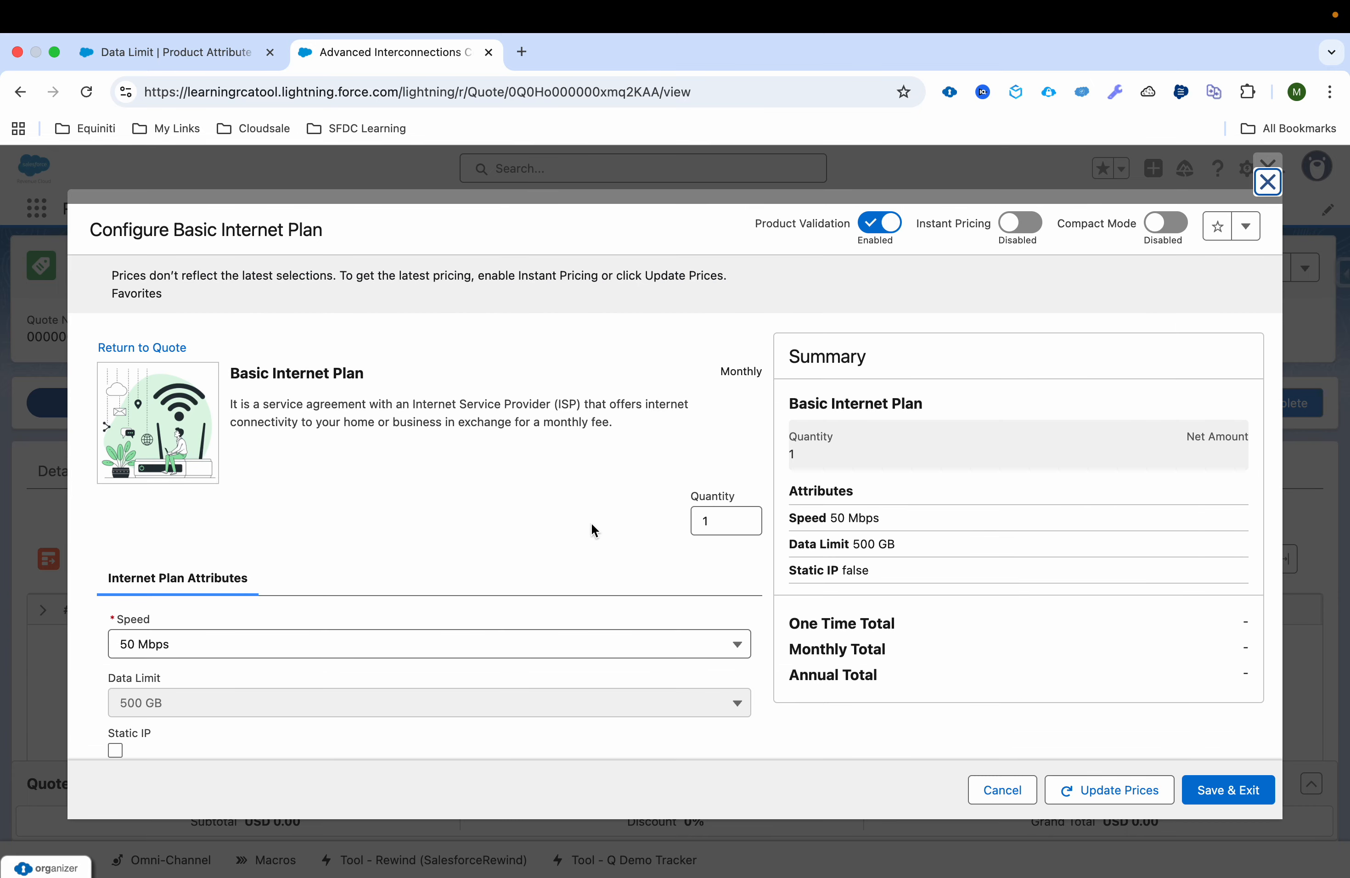
{"action": "scroll", "coordinate": [591, 524], "scroll_direction": "down", "scroll_amount": 2}
{"action": "left_click_drag", "start_coordinate": [117, 558], "coordinate": [147, 563]}
{"action": "left_click", "coordinate": [183, 595]}
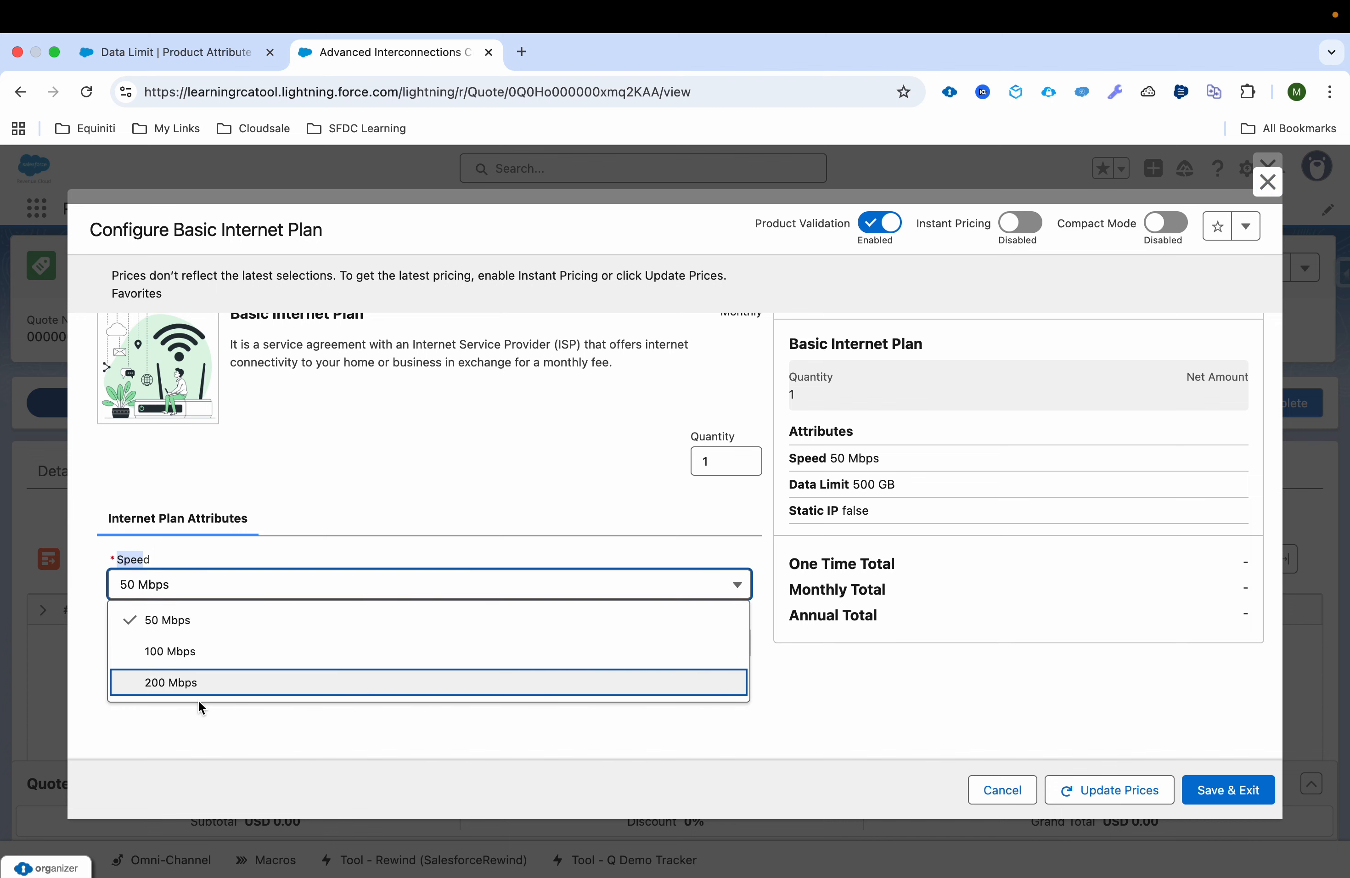
{"action": "left_click", "coordinate": [328, 484]}
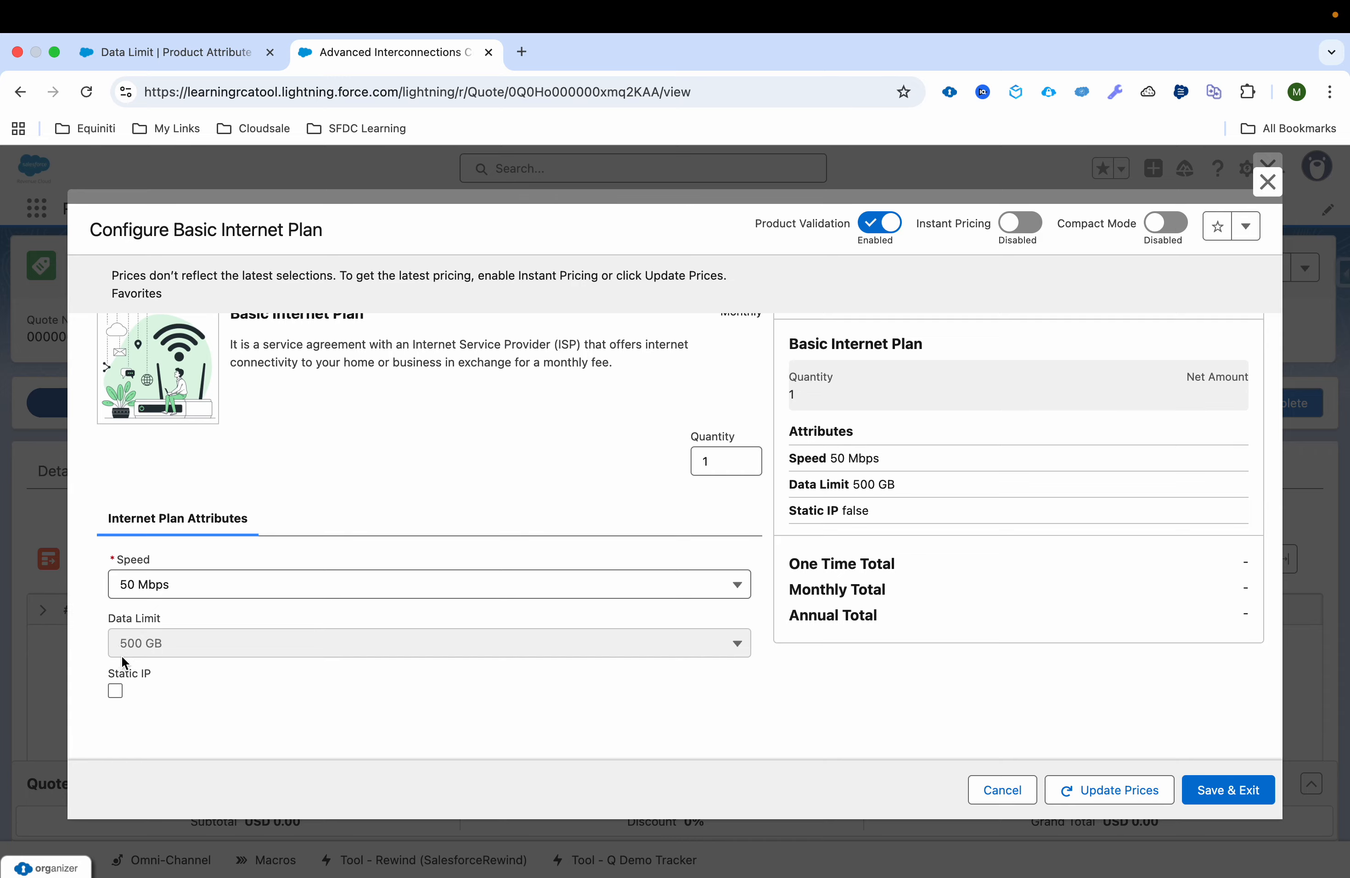
{"action": "left_click", "coordinate": [1016, 796]}
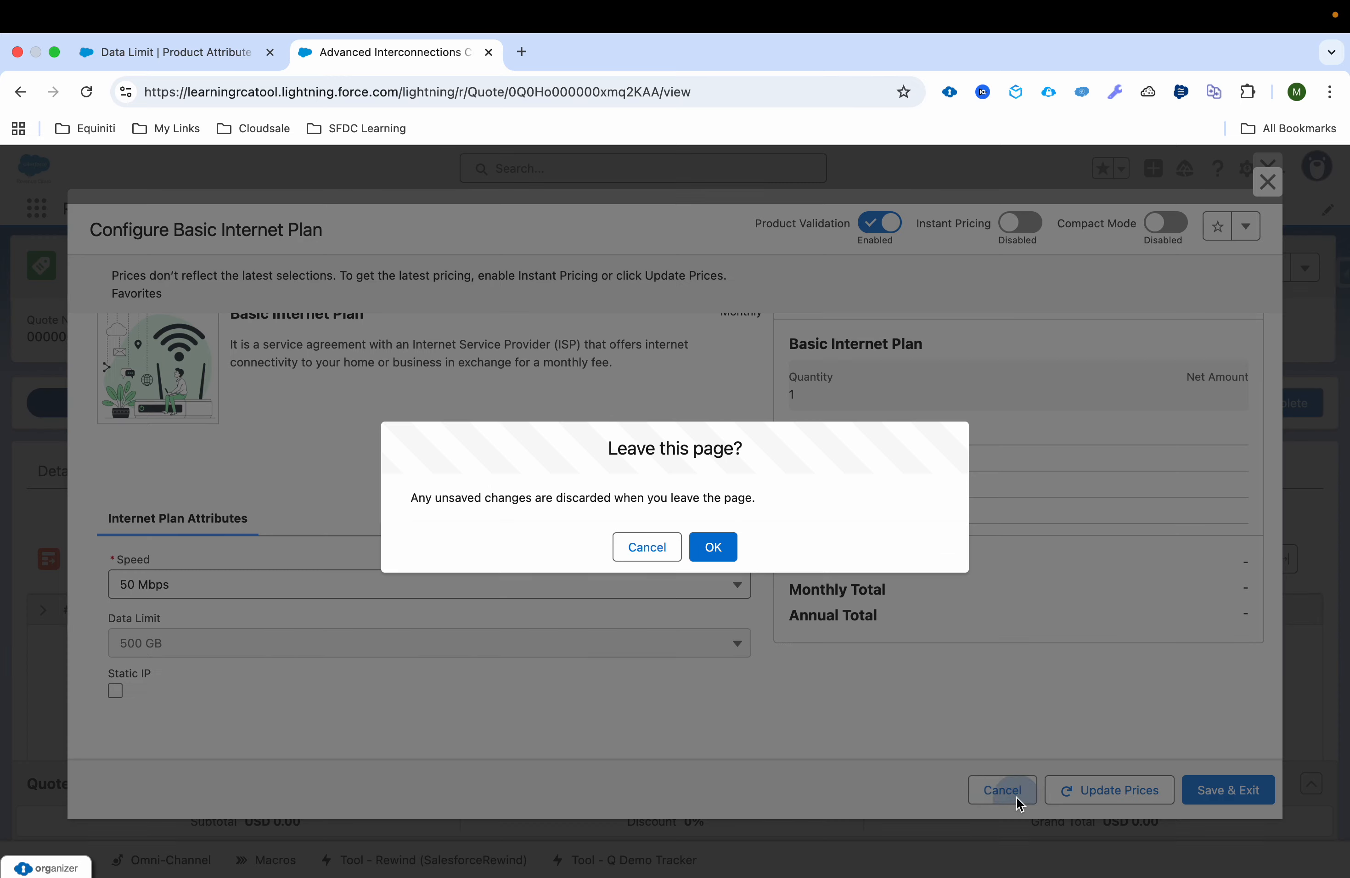
{"action": "left_click", "coordinate": [710, 546]}
Step: Open the Internet Plan configuration to compare its attributes with those of Basic Internet Plan, and leave without saving
{"action": "scroll", "coordinate": [828, 654], "scroll_direction": "down", "scroll_amount": 2}
{"action": "left_click", "coordinate": [1145, 597]}
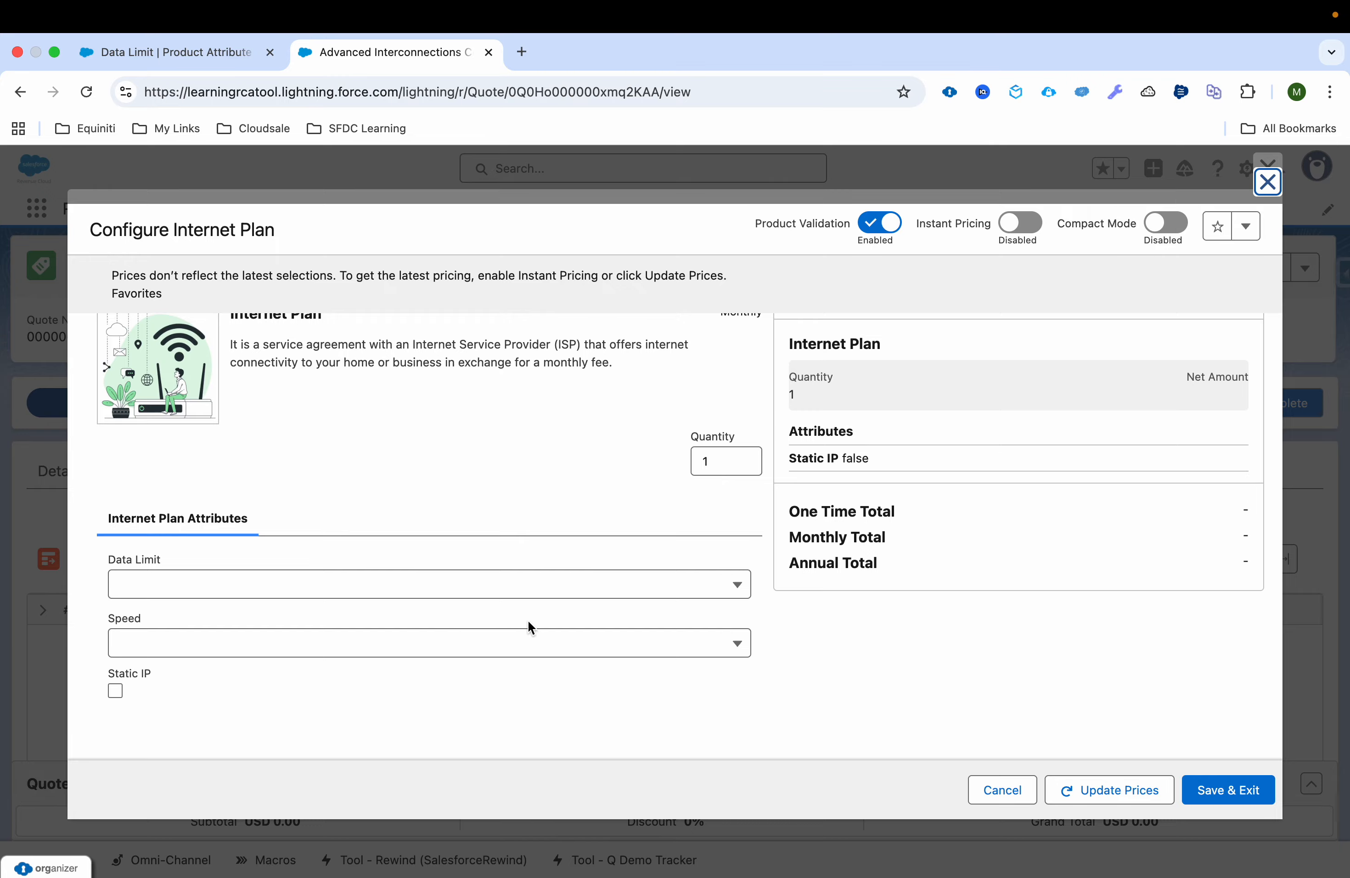
{"action": "left_click", "coordinate": [1022, 793]}
{"action": "left_click", "coordinate": [713, 547]}
Step: Reopen the configuration of Basic Internet Plan from the Business Essentials catalog
{"action": "scroll", "coordinate": [1119, 479], "scroll_direction": "up", "scroll_amount": 2}
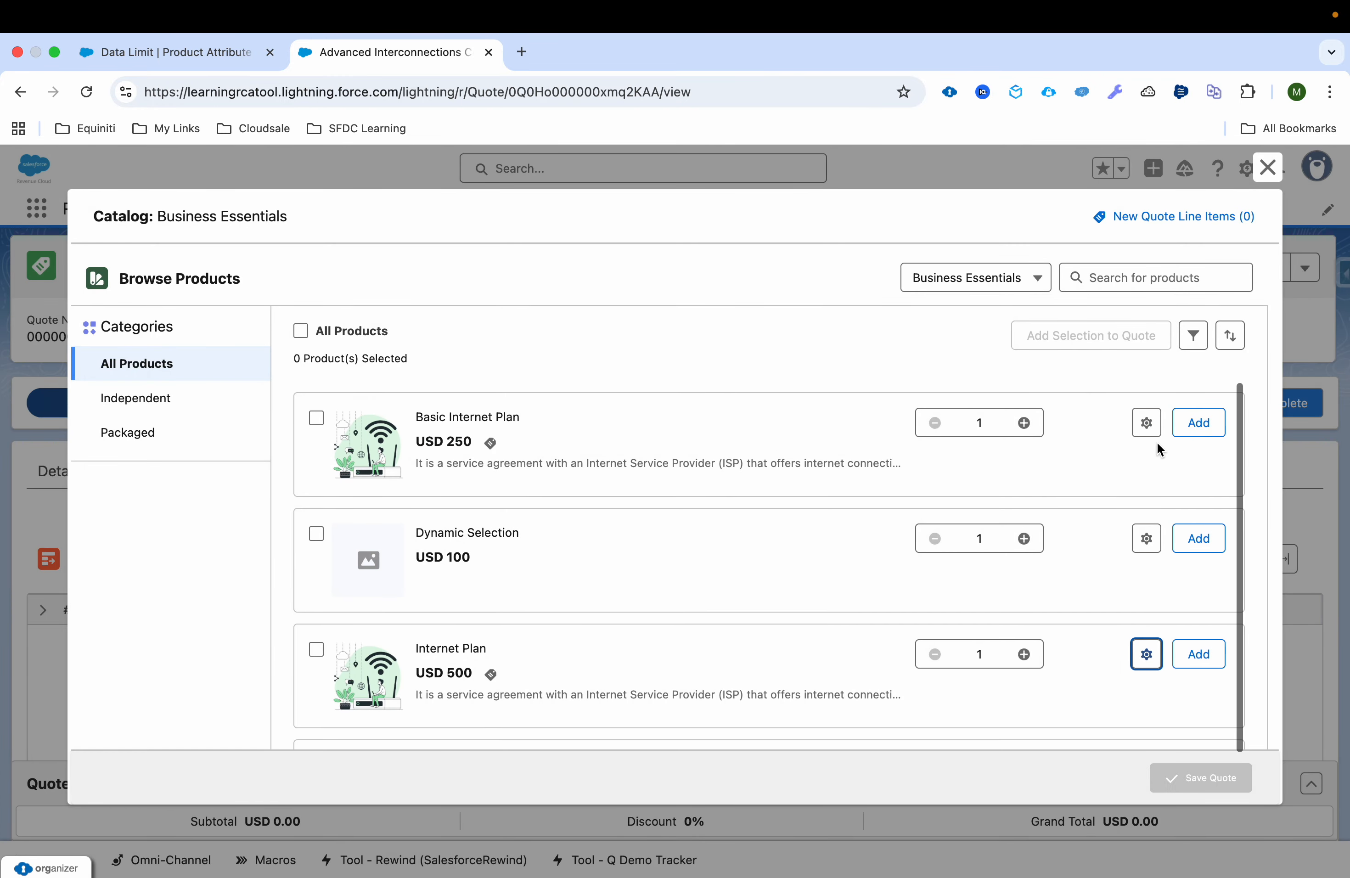
{"action": "left_click", "coordinate": [1146, 423]}
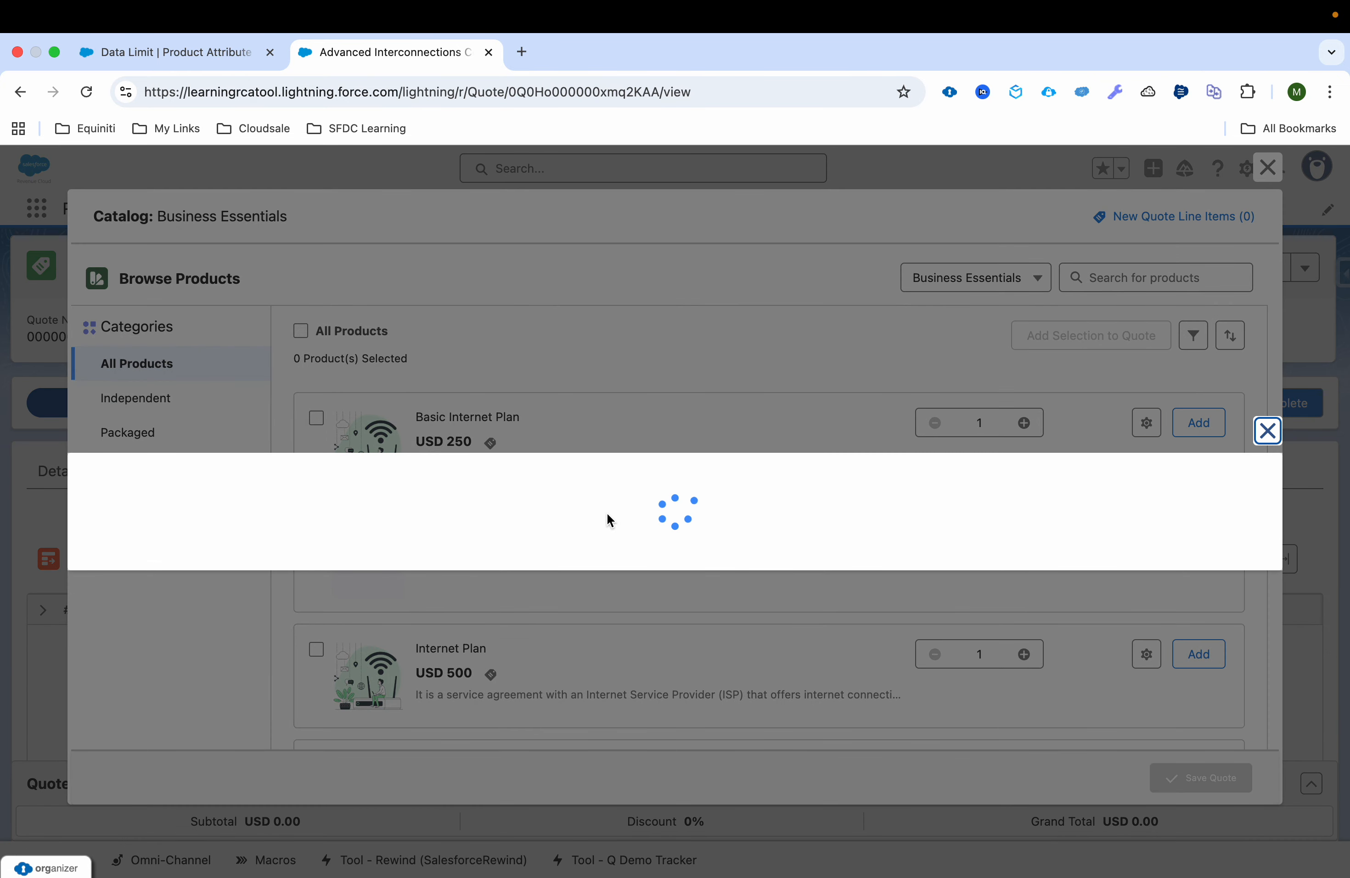